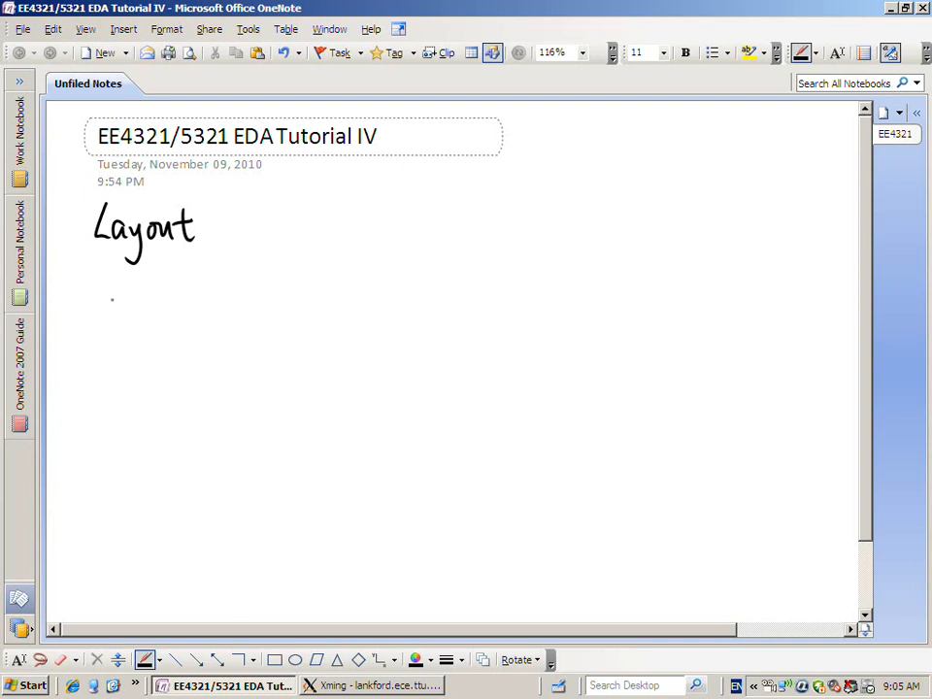
# Handwrite "schematic → layout" on a new line below the "Layout" heading
pyautogui.moveTo(162, 312)
pyautogui.mouseDown()
pyautogui.moveTo(207, 316)
pyautogui.moveTo(213, 295)
pyautogui.mouseUp()
pyautogui.moveTo(218, 299)
pyautogui.mouseDown()
pyautogui.moveTo(221, 316)
pyautogui.moveTo(239, 316)
pyautogui.mouseUp()
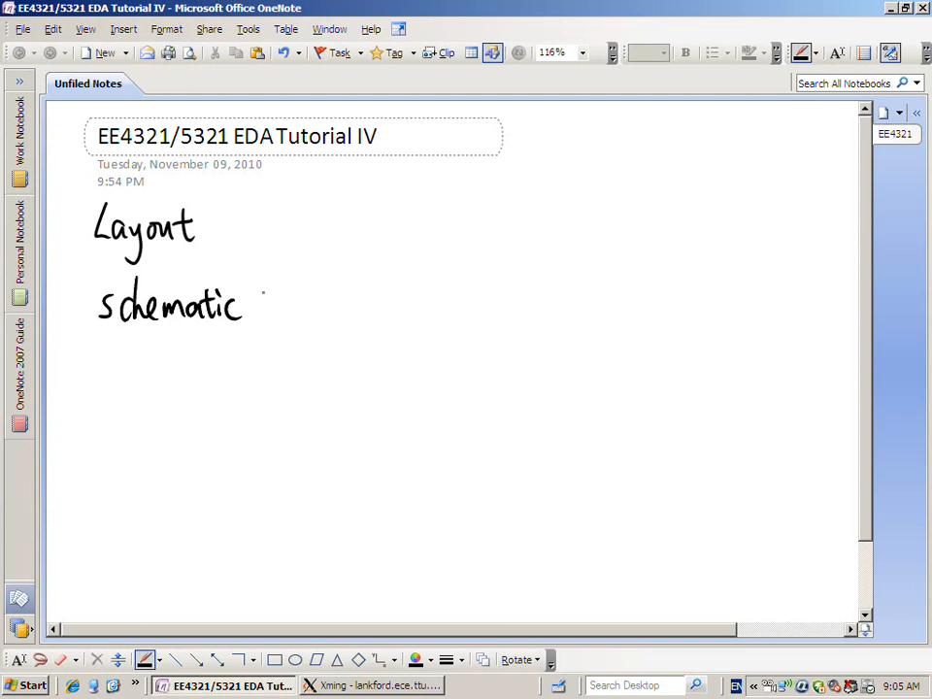
pyautogui.moveTo(250, 307)
pyautogui.mouseDown()
pyautogui.moveTo(285, 306)
pyautogui.moveTo(276, 318)
pyautogui.mouseUp()
pyautogui.moveTo(312, 281)
pyautogui.mouseDown()
pyautogui.moveTo(304, 317)
pyautogui.moveTo(325, 303)
pyautogui.moveTo(327, 317)
pyautogui.mouseUp()
pyautogui.moveTo(328, 298)
pyautogui.mouseDown()
pyautogui.moveTo(330, 336)
pyautogui.moveTo(349, 302)
pyautogui.mouseUp()
pyautogui.moveTo(359, 299)
pyautogui.mouseDown()
pyautogui.moveTo(380, 311)
pyautogui.moveTo(396, 303)
pyautogui.moveTo(397, 317)
pyautogui.mouseUp()
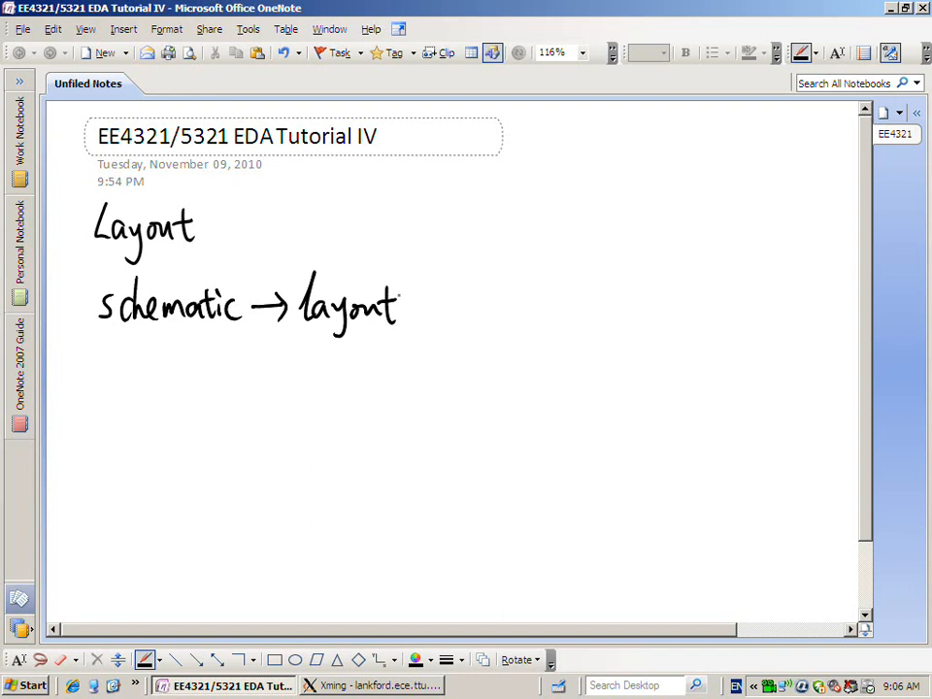
# Extend the handwritten flow after "layout" with an arrow and "DRC"
pyautogui.moveTo(407, 307)
pyautogui.mouseDown()
pyautogui.moveTo(438, 301)
pyautogui.moveTo(432, 321)
pyautogui.moveTo(479, 324)
pyautogui.mouseUp()
pyautogui.moveTo(479, 289)
pyautogui.mouseDown()
pyautogui.moveTo(482, 307)
pyautogui.moveTo(503, 323)
pyautogui.mouseUp()
pyautogui.moveTo(530, 293); pyautogui.dragTo(532, 310)
# Draw an upward arrow above DRC and handwrite "design rule check." over it
pyautogui.moveTo(484, 221); pyautogui.dragTo(485, 252)
pyautogui.moveTo(484, 222); pyautogui.dragTo(474, 234)
pyautogui.moveTo(486, 225); pyautogui.dragTo(496, 235)
pyautogui.moveTo(428, 188)
pyautogui.mouseDown()
pyautogui.moveTo(425, 205)
pyautogui.moveTo(434, 206)
pyautogui.mouseUp()
pyautogui.moveTo(436, 196); pyautogui.dragTo(446, 204)
pyautogui.moveTo(453, 188)
pyautogui.mouseDown()
pyautogui.moveTo(449, 206)
pyautogui.moveTo(461, 206)
pyautogui.mouseUp()
pyautogui.moveTo(475, 192)
pyautogui.mouseDown()
pyautogui.moveTo(470, 221)
pyautogui.moveTo(515, 189)
pyautogui.moveTo(538, 206)
pyautogui.mouseUp()
pyautogui.click(462, 184)
pyautogui.click(557, 195)
pyautogui.moveTo(542, 197); pyautogui.dragTo(576, 202)
pyautogui.moveTo(588, 174)
pyautogui.mouseDown()
pyautogui.moveTo(586, 203)
pyautogui.moveTo(595, 203)
pyautogui.mouseUp()
pyautogui.moveTo(598, 197); pyautogui.dragTo(613, 202)
pyautogui.moveTo(621, 173)
pyautogui.mouseDown()
pyautogui.moveTo(621, 206)
pyautogui.moveTo(631, 204)
pyautogui.mouseUp()
pyautogui.click(636, 195)
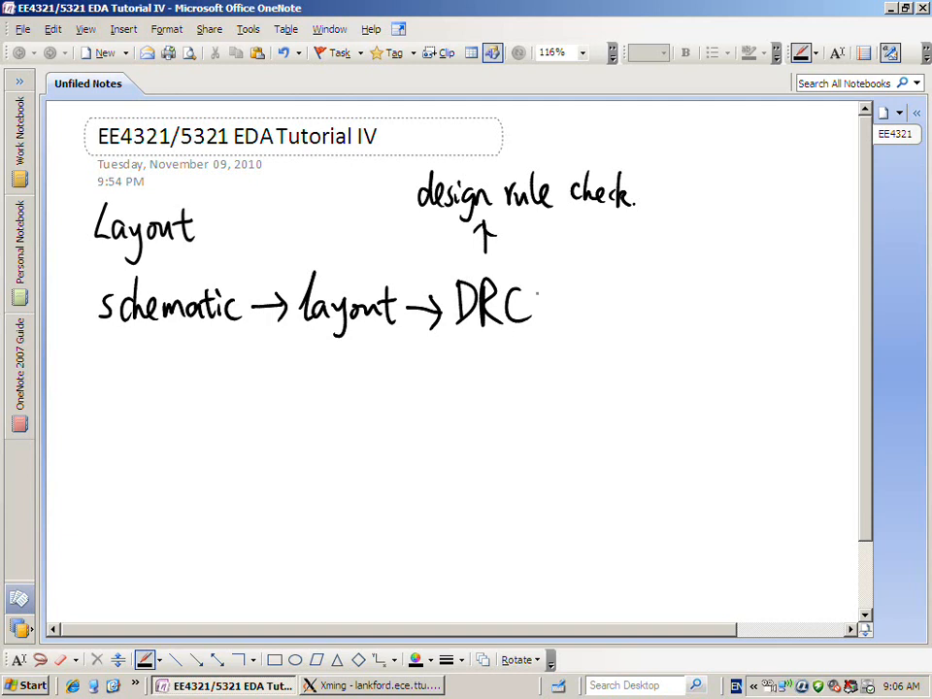
# Extend the flow after DRC with an arrow and the handwritten word "Extraction"
pyautogui.moveTo(540, 302)
pyautogui.mouseDown()
pyautogui.moveTo(572, 301)
pyautogui.moveTo(565, 311)
pyautogui.moveTo(606, 277)
pyautogui.moveTo(607, 318)
pyautogui.mouseUp()
pyautogui.moveTo(588, 299); pyautogui.dragTo(625, 316)
pyautogui.moveTo(625, 288)
pyautogui.mouseDown()
pyautogui.moveTo(610, 317)
pyautogui.moveTo(629, 289)
pyautogui.moveTo(642, 290)
pyautogui.mouseUp()
pyautogui.moveTo(631, 276)
pyautogui.mouseDown()
pyautogui.moveTo(632, 309)
pyautogui.moveTo(645, 310)
pyautogui.mouseUp()
pyautogui.moveTo(644, 297)
pyautogui.mouseDown()
pyautogui.moveTo(660, 290)
pyautogui.moveTo(675, 316)
pyautogui.moveTo(694, 316)
pyautogui.mouseUp()
pyautogui.moveTo(687, 295); pyautogui.dragTo(701, 294)
pyautogui.moveTo(705, 297)
pyautogui.mouseDown()
pyautogui.moveTo(705, 315)
pyautogui.moveTo(715, 300)
pyautogui.mouseUp()
pyautogui.moveTo(721, 296); pyautogui.dragTo(733, 318)
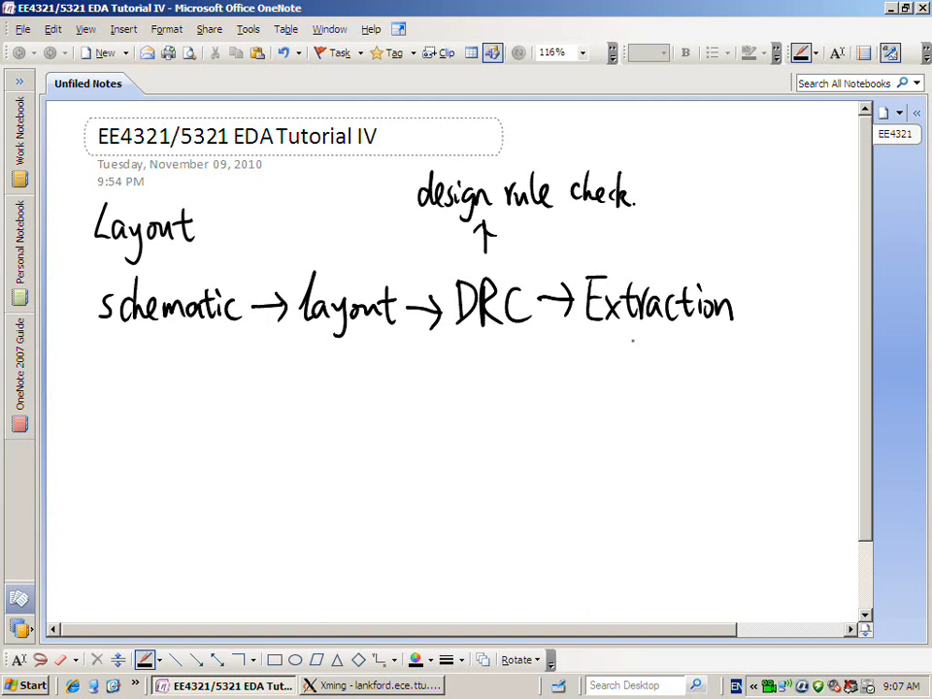
pyautogui.press('Escape')
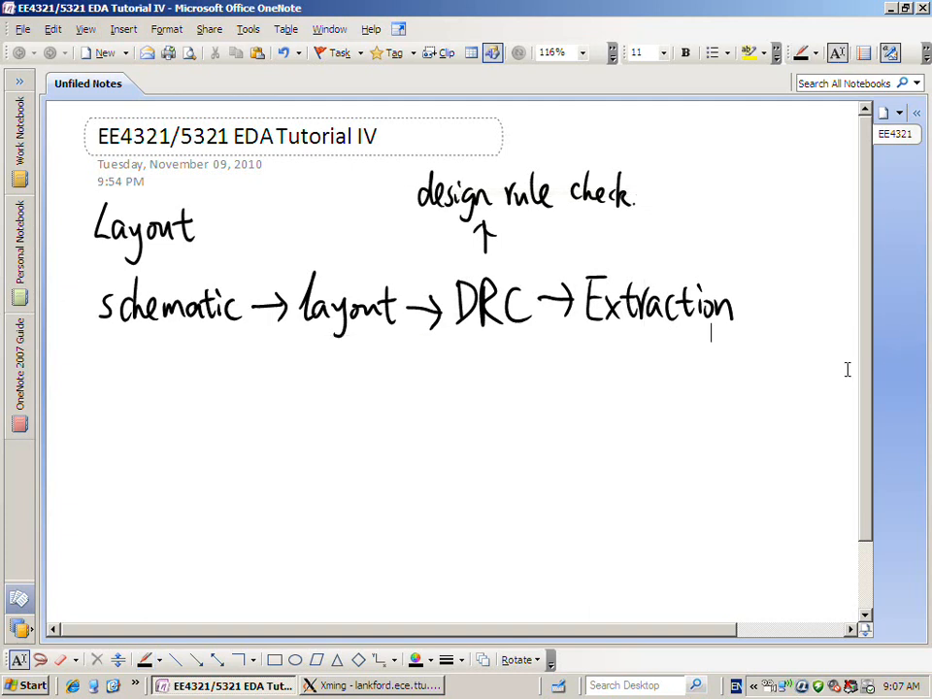
# Extend the flow with "→ LVS" and draw double-line arrows below LVS and above DRC
pyautogui.moveTo(738, 299)
pyautogui.mouseDown()
pyautogui.moveTo(758, 296)
pyautogui.moveTo(749, 309)
pyautogui.moveTo(787, 312)
pyautogui.moveTo(804, 276)
pyautogui.moveTo(809, 310)
pyautogui.moveTo(774, 361)
pyautogui.mouseUp()
pyautogui.moveTo(782, 336)
pyautogui.mouseDown()
pyautogui.moveTo(781, 359)
pyautogui.moveTo(759, 347)
pyautogui.mouseUp()
pyautogui.moveTo(477, 226); pyautogui.dragTo(478, 250)
# Handwrite "layout vs. schematic" under the arrow below LVS
pyautogui.moveTo(639, 372)
pyautogui.mouseDown()
pyautogui.moveTo(630, 414)
pyautogui.moveTo(657, 413)
pyautogui.moveTo(662, 427)
pyautogui.moveTo(681, 396)
pyautogui.mouseUp()
pyautogui.moveTo(685, 395); pyautogui.dragTo(700, 398)
pyautogui.moveTo(706, 381); pyautogui.dragTo(708, 415)
pyautogui.moveTo(699, 393)
pyautogui.mouseDown()
pyautogui.moveTo(740, 390)
pyautogui.moveTo(747, 406)
pyautogui.mouseUp()
pyautogui.moveTo(759, 406)
pyautogui.mouseDown()
pyautogui.moveTo(778, 397)
pyautogui.moveTo(774, 409)
pyautogui.mouseUp()
pyautogui.moveTo(786, 382)
pyautogui.mouseDown()
pyautogui.moveTo(796, 409)
pyautogui.moveTo(828, 408)
pyautogui.moveTo(766, 412)
pyautogui.mouseUp()
pyautogui.moveTo(837, 395); pyautogui.dragTo(837, 407)
pyautogui.moveTo(840, 385); pyautogui.dragTo(843, 408)
pyautogui.moveTo(835, 393)
pyautogui.mouseDown()
pyautogui.moveTo(847, 392)
pyautogui.moveTo(853, 408)
pyautogui.mouseUp()
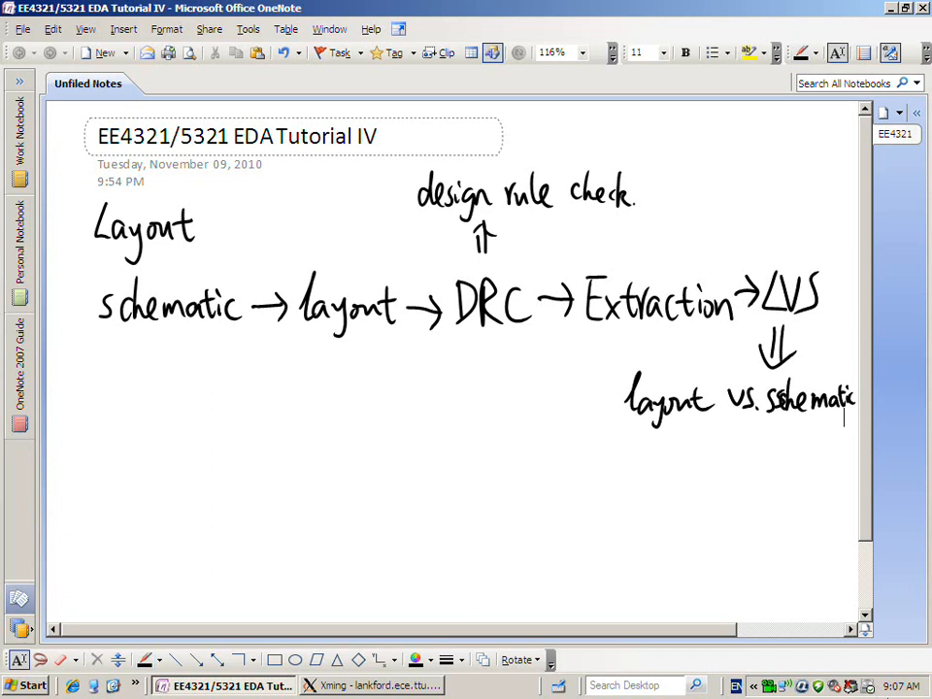
# Handwrite "files" with an opening brace below the flow and list "schematic" as its first entry
pyautogui.click(865, 617)
pyautogui.click(865, 618)
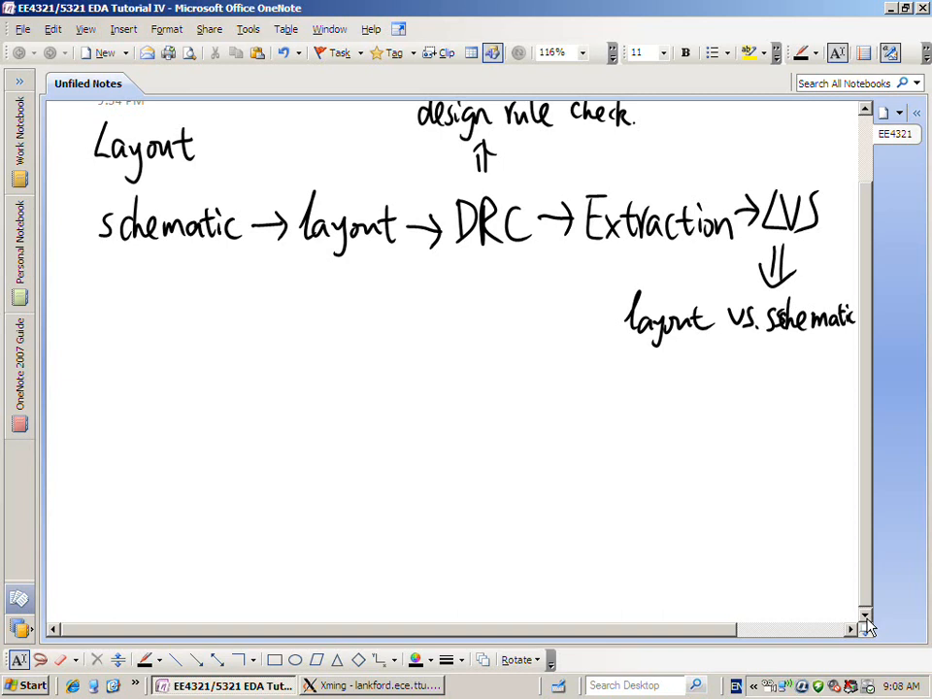
pyautogui.moveTo(99, 299)
pyautogui.mouseDown()
pyautogui.moveTo(86, 345)
pyautogui.moveTo(100, 341)
pyautogui.mouseUp()
pyautogui.click(105, 315)
pyautogui.moveTo(114, 299)
pyautogui.mouseDown()
pyautogui.moveTo(113, 339)
pyautogui.moveTo(127, 341)
pyautogui.mouseUp()
pyautogui.moveTo(137, 324); pyautogui.dragTo(130, 342)
pyautogui.moveTo(167, 300)
pyautogui.mouseDown()
pyautogui.moveTo(167, 375)
pyautogui.moveTo(180, 313)
pyautogui.moveTo(200, 315)
pyautogui.mouseUp()
pyautogui.moveTo(205, 291)
pyautogui.mouseDown()
pyautogui.moveTo(215, 315)
pyautogui.moveTo(228, 314)
pyautogui.mouseUp()
pyautogui.moveTo(231, 305); pyautogui.dragTo(283, 316)
pyautogui.moveTo(275, 303); pyautogui.dragTo(288, 301)
pyautogui.moveTo(291, 304)
pyautogui.mouseDown()
pyautogui.moveTo(292, 316)
pyautogui.moveTo(304, 314)
pyautogui.mouseUp()
pyautogui.click(313, 302)
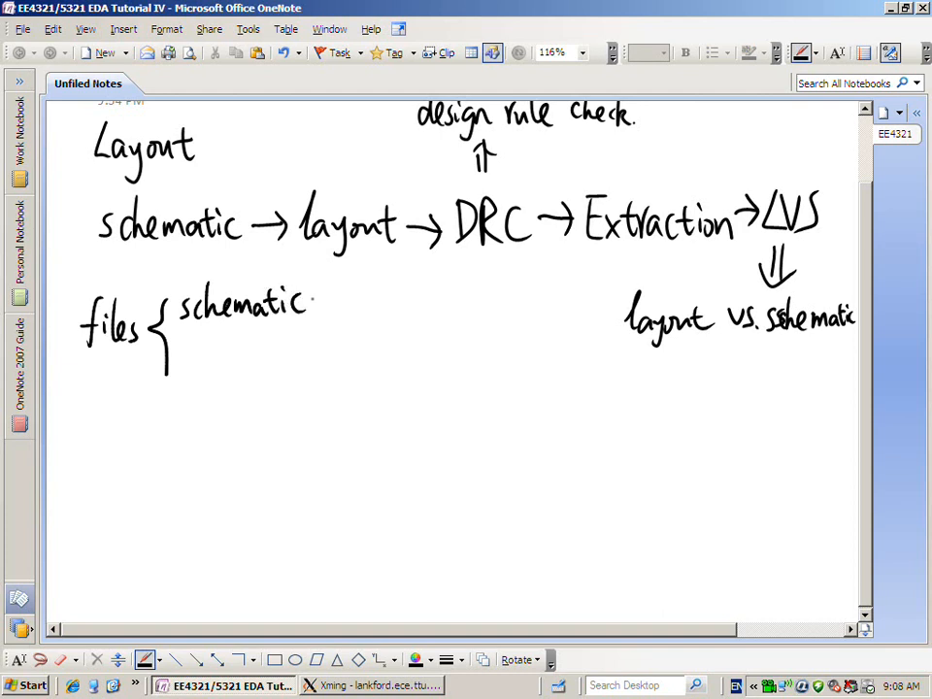
# Lengthen the brace, add "layout" as the second entry and draw a curved downward arrow beside it
pyautogui.moveTo(167, 374); pyautogui.dragTo(167, 420)
pyautogui.moveTo(190, 350)
pyautogui.mouseDown()
pyautogui.moveTo(187, 379)
pyautogui.moveTo(216, 389)
pyautogui.moveTo(243, 364)
pyautogui.moveTo(260, 365)
pyautogui.moveTo(268, 380)
pyautogui.mouseUp()
pyautogui.moveTo(256, 361)
pyautogui.mouseDown()
pyautogui.moveTo(297, 358)
pyautogui.moveTo(320, 384)
pyautogui.moveTo(310, 394)
pyautogui.mouseUp()
pyautogui.moveTo(303, 377)
pyautogui.mouseDown()
pyautogui.moveTo(304, 393)
pyautogui.moveTo(322, 394)
pyautogui.mouseUp()
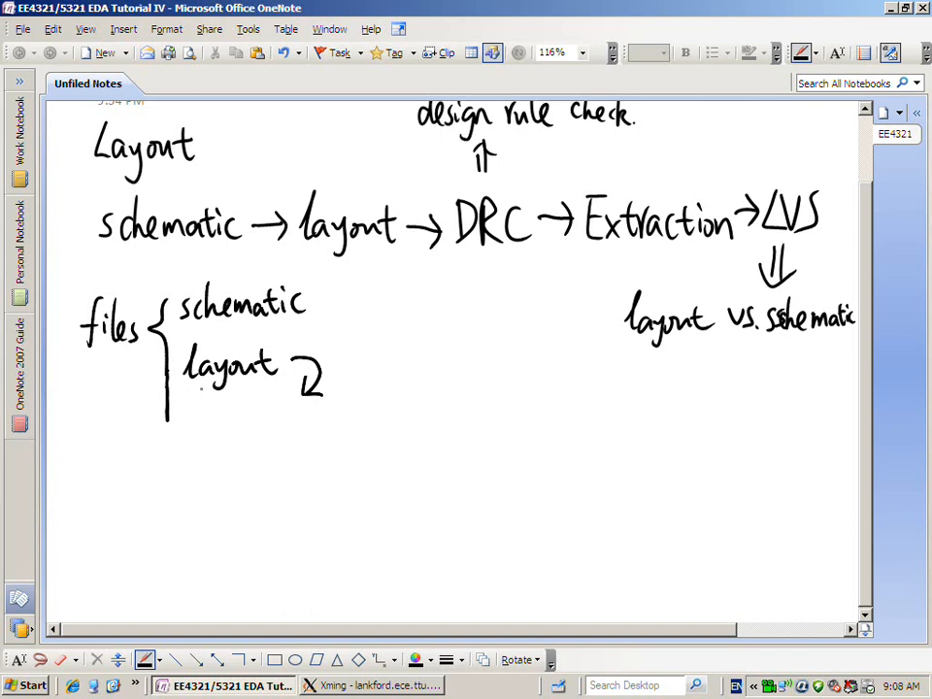
# Handwrite "extracted" as the third file entry and connect it to "schematic" with a two-headed bracket arrow
pyautogui.moveTo(180, 409); pyautogui.dragTo(206, 415)
pyautogui.moveTo(206, 400)
pyautogui.mouseDown()
pyautogui.moveTo(194, 415)
pyautogui.moveTo(214, 414)
pyautogui.mouseUp()
pyautogui.moveTo(205, 400)
pyautogui.mouseDown()
pyautogui.moveTo(235, 401)
pyautogui.moveTo(253, 414)
pyautogui.mouseUp()
pyautogui.moveTo(265, 394); pyautogui.dragTo(266, 413)
pyautogui.moveTo(259, 401)
pyautogui.mouseDown()
pyautogui.moveTo(272, 399)
pyautogui.moveTo(276, 415)
pyautogui.mouseUp()
pyautogui.moveTo(284, 401)
pyautogui.mouseDown()
pyautogui.moveTo(280, 414)
pyautogui.moveTo(289, 415)
pyautogui.mouseUp()
pyautogui.click(294, 409)
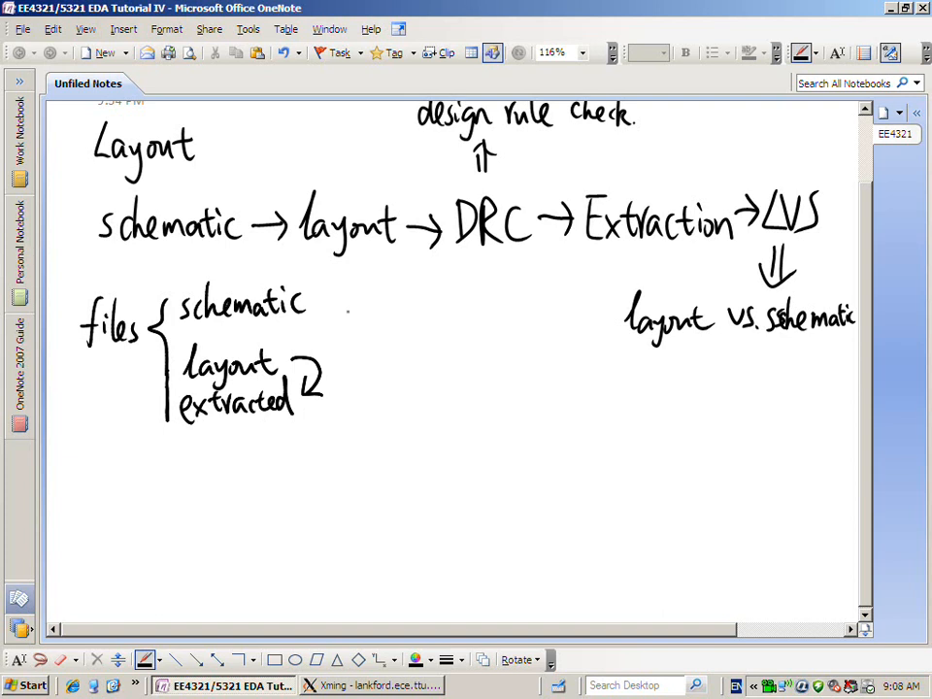
pyautogui.moveTo(335, 302)
pyautogui.mouseDown()
pyautogui.moveTo(369, 323)
pyautogui.moveTo(369, 405)
pyautogui.moveTo(336, 407)
pyautogui.moveTo(355, 421)
pyautogui.mouseUp()
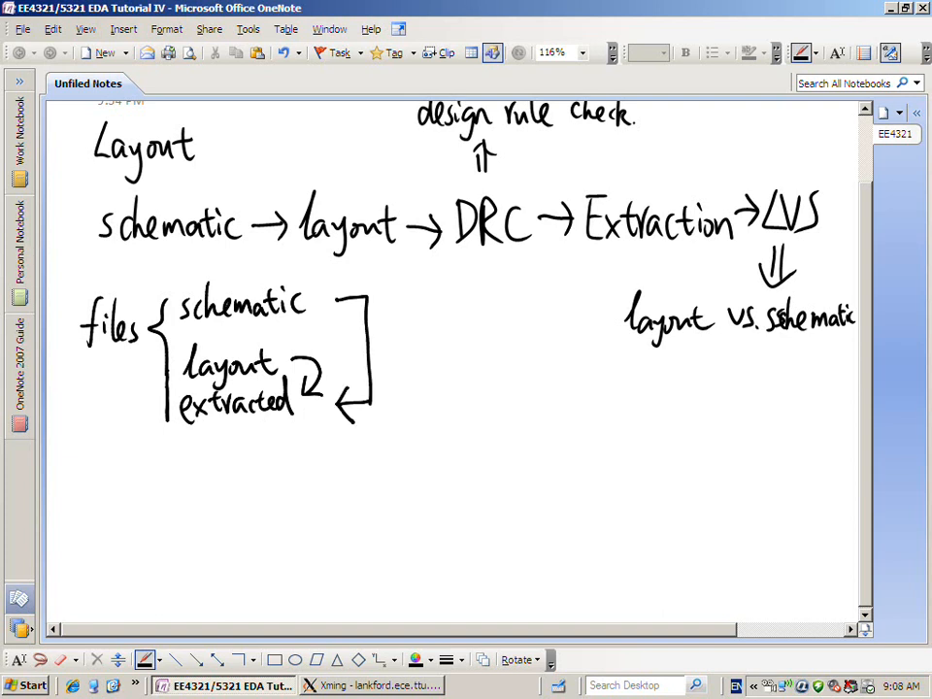
pyautogui.moveTo(347, 282)
pyautogui.mouseDown()
pyautogui.moveTo(332, 299)
pyautogui.moveTo(348, 319)
pyautogui.mouseUp()
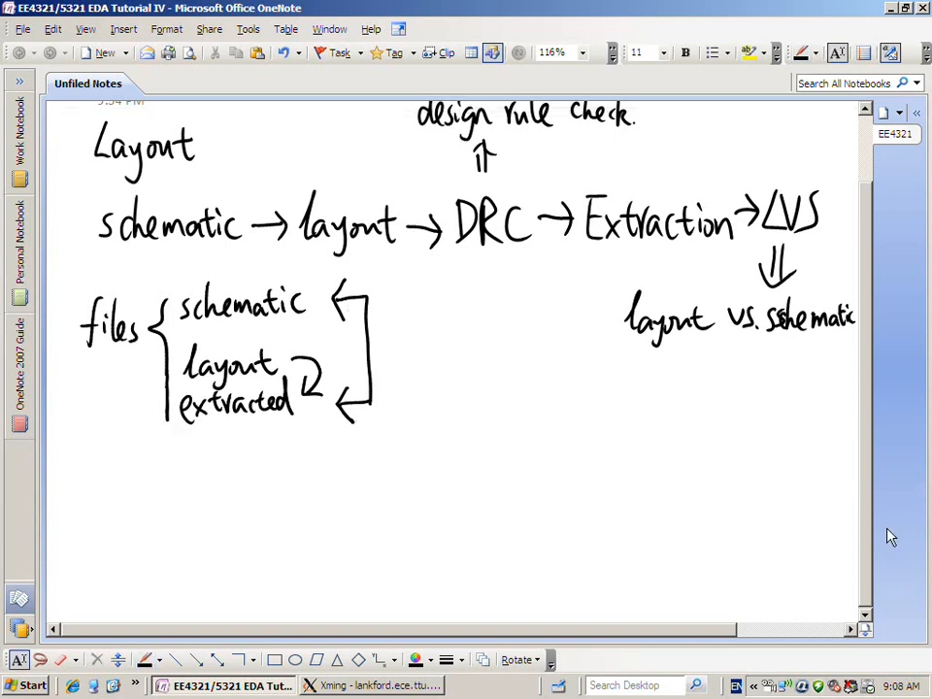
# Handwrite the heading "* NMOS" with the pen in the blank area below the file list
pyautogui.click(866, 619)
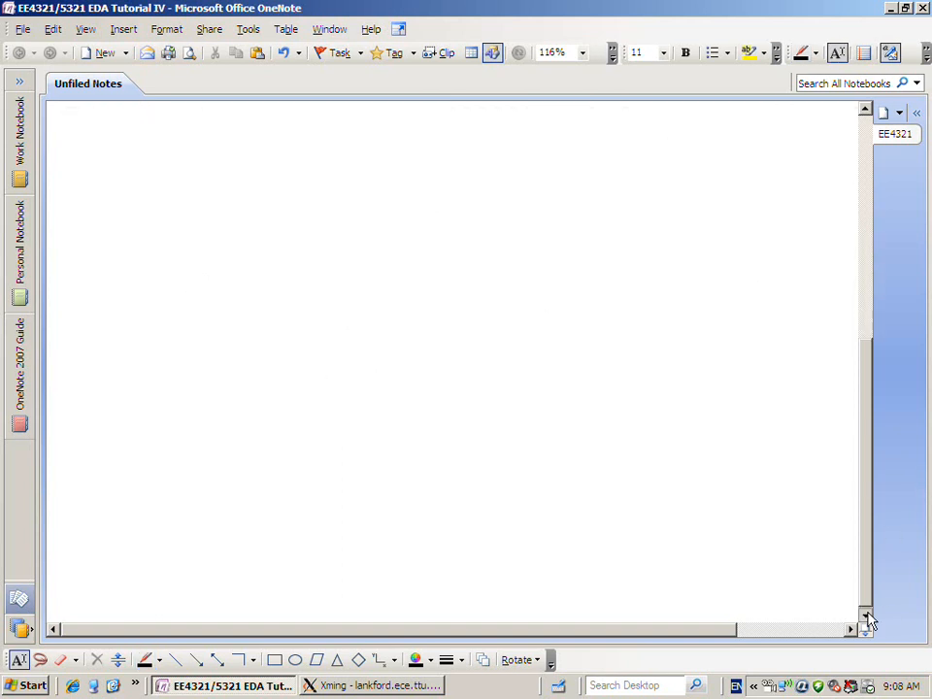
pyautogui.click(867, 113)
pyautogui.click(867, 112)
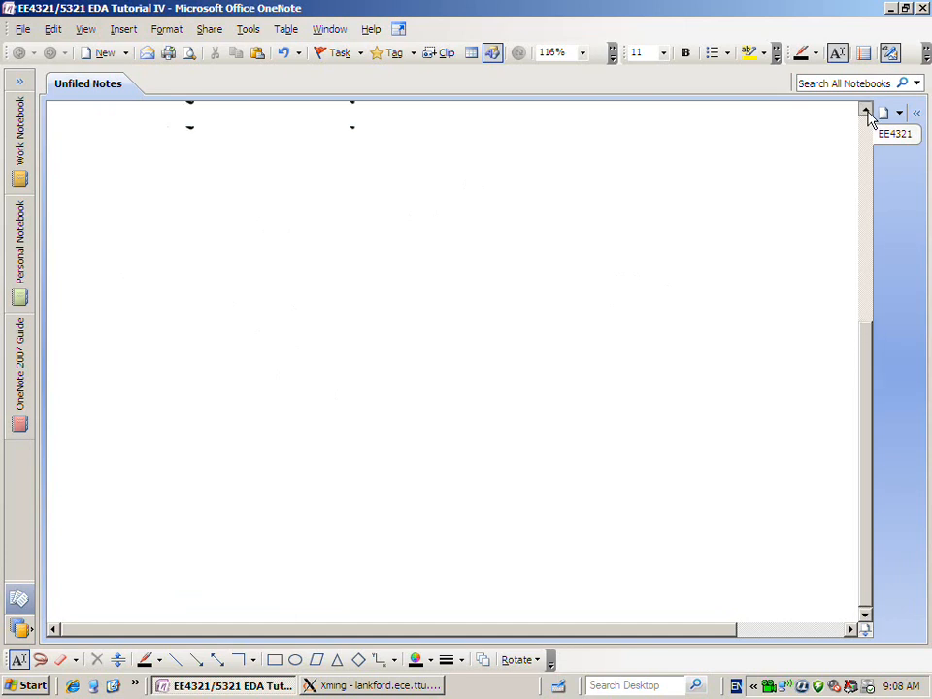
pyautogui.click(144, 659)
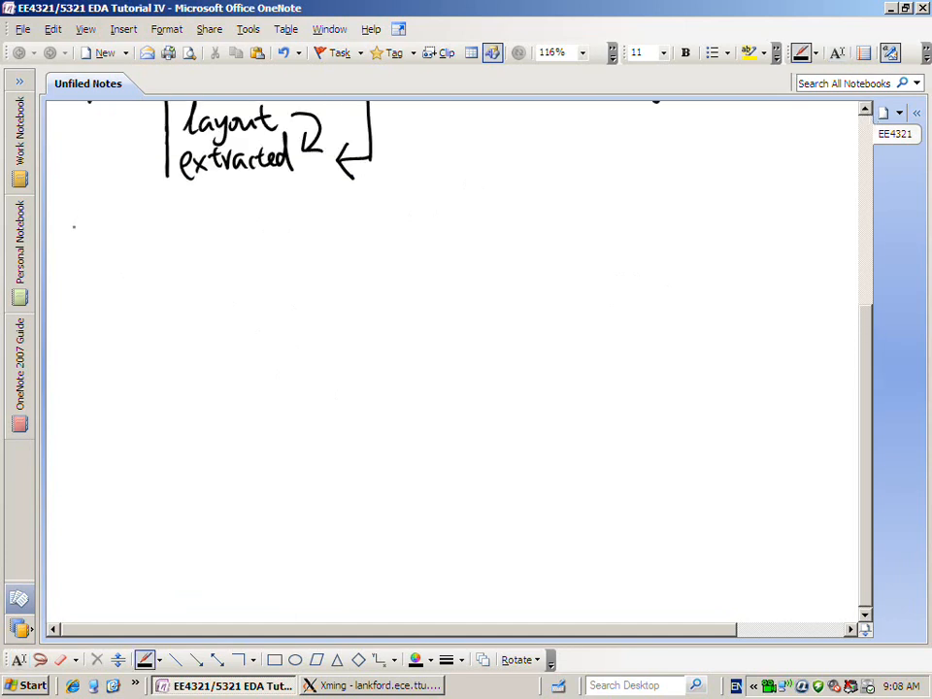
pyautogui.moveTo(58, 214)
pyautogui.mouseDown()
pyautogui.moveTo(87, 212)
pyautogui.moveTo(85, 234)
pyautogui.mouseUp()
pyautogui.moveTo(85, 201)
pyautogui.mouseDown()
pyautogui.moveTo(60, 233)
pyautogui.moveTo(129, 209)
pyautogui.mouseUp()
pyautogui.moveTo(144, 205)
pyautogui.mouseDown()
pyautogui.moveTo(166, 234)
pyautogui.moveTo(182, 210)
pyautogui.moveTo(195, 231)
pyautogui.mouseUp()
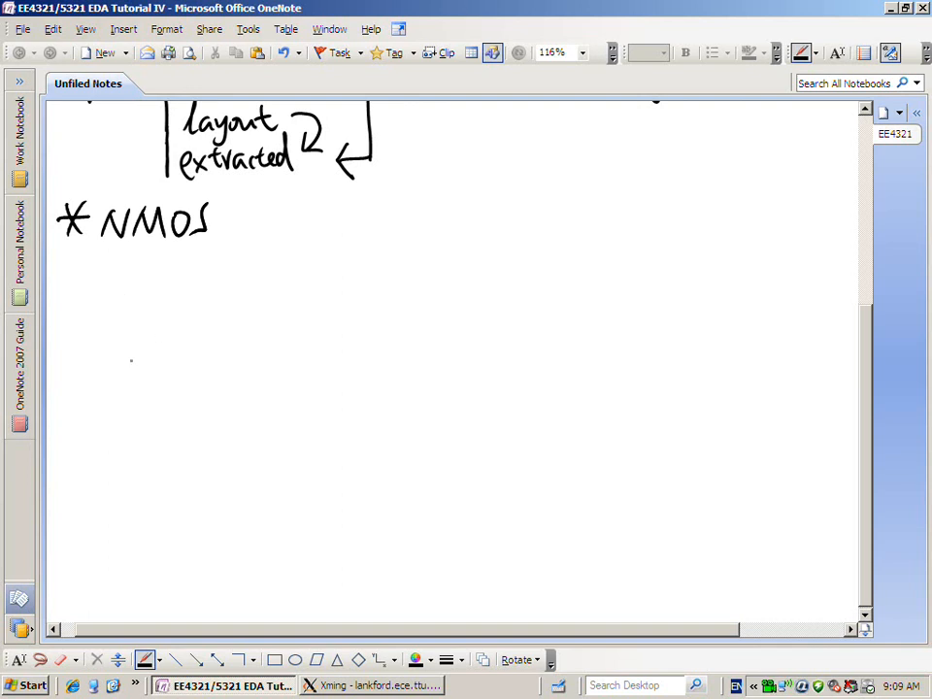
# Draw two long horizontal lines as the substrate boundaries and label the region "P-sub"
pyautogui.moveTo(114, 362); pyautogui.dragTo(373, 355)
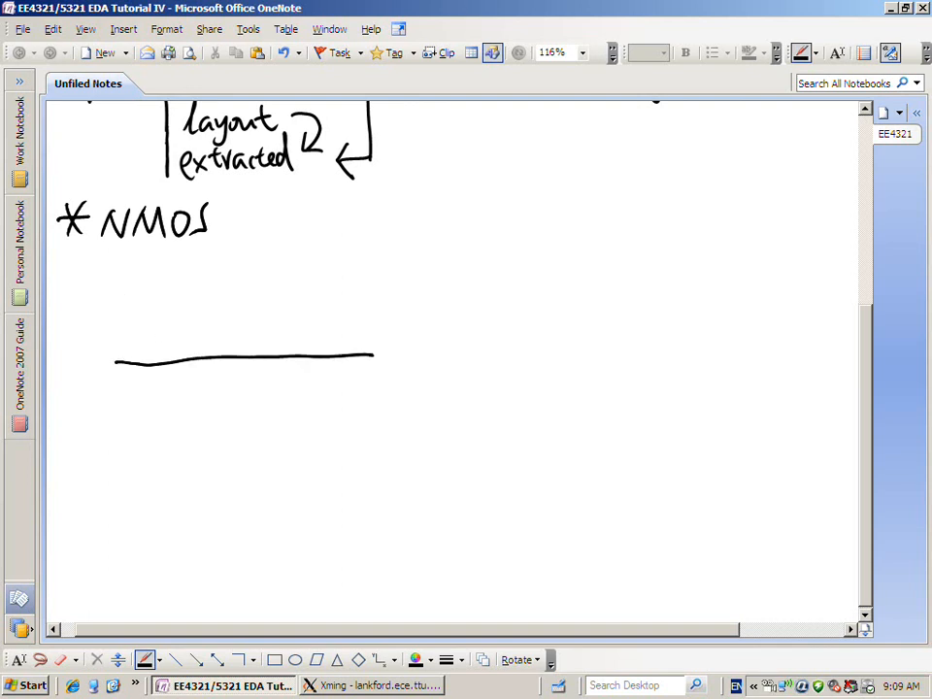
pyautogui.moveTo(113, 491); pyautogui.dragTo(380, 483)
pyautogui.moveTo(201, 477)
pyautogui.mouseDown()
pyautogui.moveTo(206, 464)
pyautogui.moveTo(274, 474)
pyautogui.mouseUp()
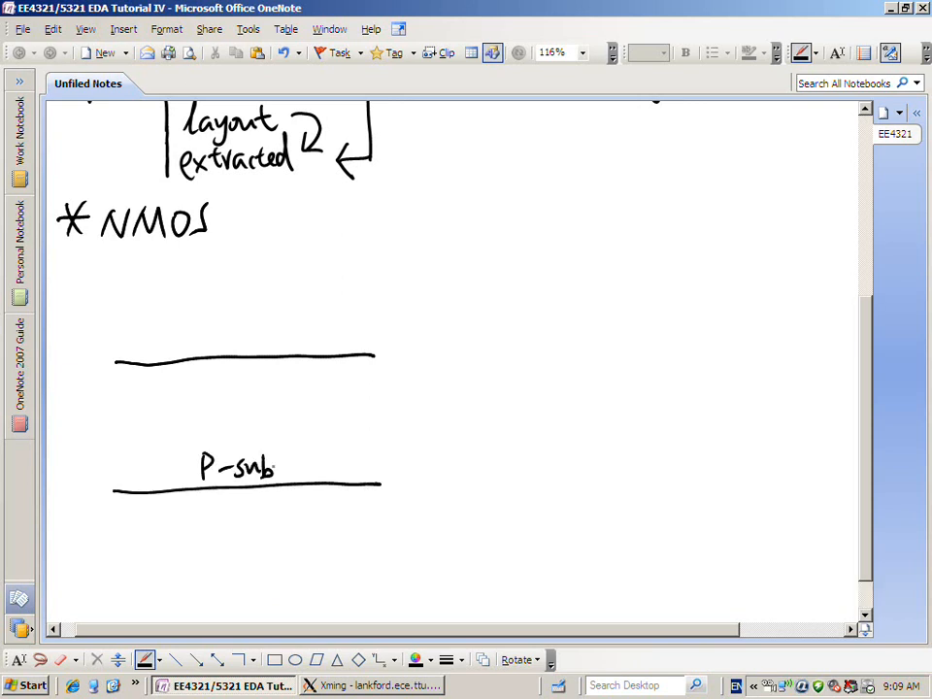
# Draw two diffusion wells under the substrate's upper line and label each "n+"
pyautogui.moveTo(128, 363)
pyautogui.mouseDown()
pyautogui.moveTo(126, 380)
pyautogui.moveTo(175, 377)
pyautogui.moveTo(182, 359)
pyautogui.mouseUp()
pyautogui.moveTo(273, 358)
pyautogui.mouseDown()
pyautogui.moveTo(273, 371)
pyautogui.moveTo(325, 357)
pyautogui.mouseUp()
pyautogui.moveTo(144, 369)
pyautogui.mouseDown()
pyautogui.moveTo(144, 384)
pyautogui.moveTo(179, 373)
pyautogui.moveTo(170, 383)
pyautogui.mouseUp()
pyautogui.moveTo(279, 361)
pyautogui.mouseDown()
pyautogui.moveTo(279, 380)
pyautogui.moveTo(310, 365)
pyautogui.mouseUp()
pyautogui.moveTo(301, 356); pyautogui.dragTo(301, 376)
# Draw vertical terminals on the two n+ wells and label them "S" and "D"
pyautogui.moveTo(151, 357)
pyautogui.mouseDown()
pyautogui.moveTo(148, 331)
pyautogui.moveTo(104, 337)
pyautogui.mouseUp()
pyautogui.moveTo(296, 357)
pyautogui.mouseDown()
pyautogui.moveTo(296, 323)
pyautogui.moveTo(315, 330)
pyautogui.mouseUp()
pyautogui.moveTo(315, 310)
pyautogui.mouseDown()
pyautogui.moveTo(328, 316)
pyautogui.moveTo(316, 331)
pyautogui.mouseUp()
# Draw the gate as a rectangle between the two n+ wells and fill it with diagonal hatching
pyautogui.moveTo(176, 341)
pyautogui.mouseDown()
pyautogui.moveTo(197, 326)
pyautogui.moveTo(280, 342)
pyautogui.mouseUp()
pyautogui.moveTo(180, 347)
pyautogui.mouseDown()
pyautogui.moveTo(281, 341)
pyautogui.moveTo(195, 332)
pyautogui.mouseUp()
pyautogui.moveTo(194, 344); pyautogui.dragTo(213, 332)
pyautogui.moveTo(211, 345); pyautogui.dragTo(231, 332)
pyautogui.moveTo(230, 344); pyautogui.dragTo(241, 332)
pyautogui.moveTo(239, 344); pyautogui.dragTo(258, 332)
pyautogui.moveTo(256, 344); pyautogui.dragTo(267, 332)
pyautogui.moveTo(265, 344)
pyautogui.mouseDown()
pyautogui.moveTo(276, 333)
pyautogui.moveTo(274, 344)
pyautogui.mouseUp()
pyautogui.moveTo(176, 346); pyautogui.dragTo(183, 352)
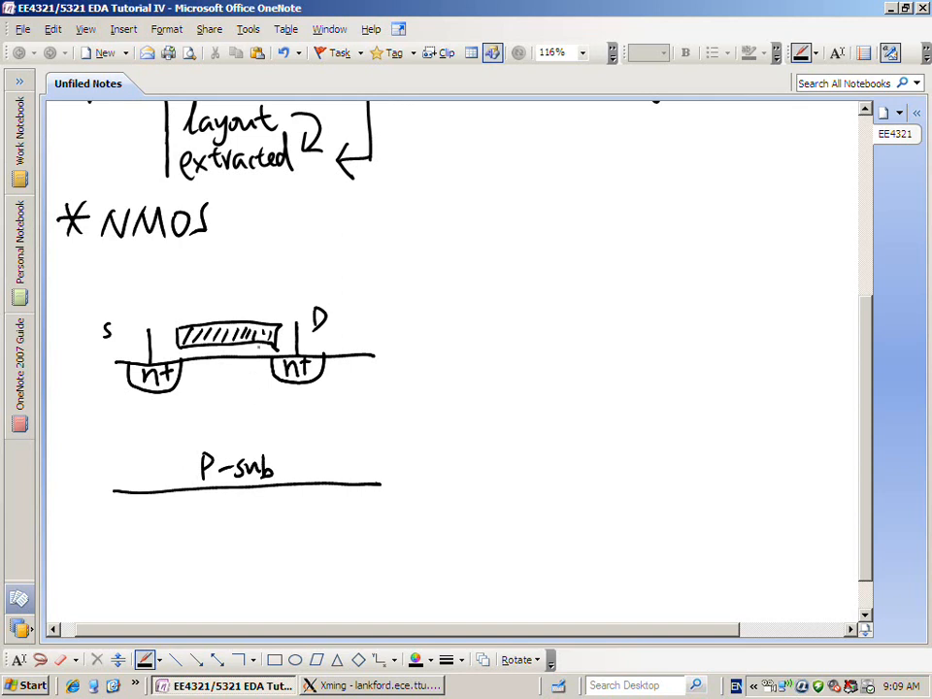
# Draw a dotted diagonal line under the gate up to the drain well and add a gate terminal labelled "G"
pyautogui.click(151, 422)
pyautogui.click(178, 407)
pyautogui.click(191, 398)
pyautogui.click(240, 361)
pyautogui.click(233, 377)
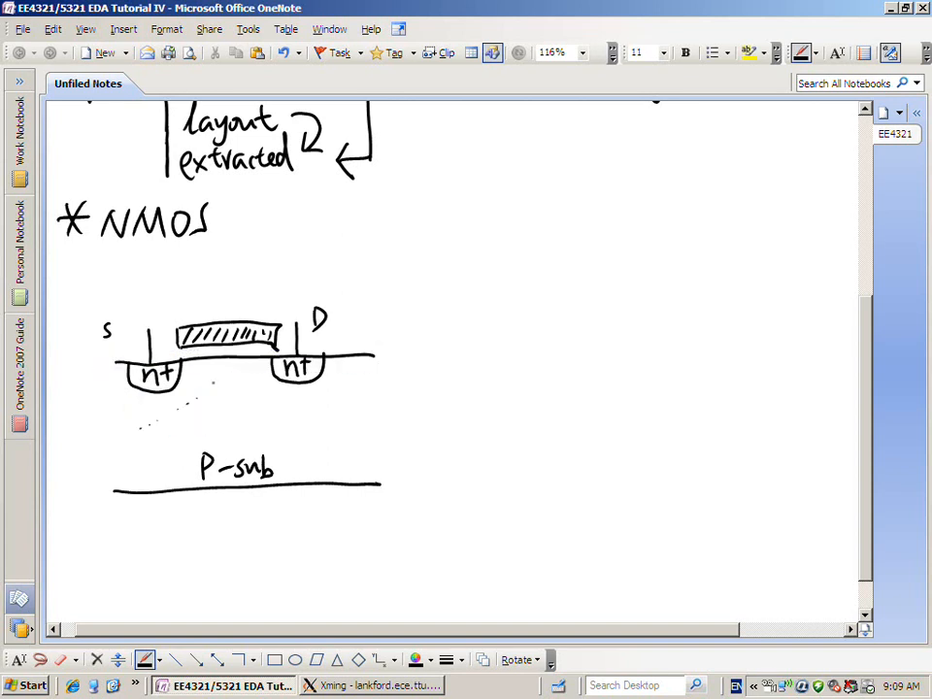
pyautogui.click(216, 385)
pyautogui.click(224, 379)
pyautogui.click(230, 376)
pyautogui.moveTo(224, 379); pyautogui.dragTo(246, 367)
pyautogui.moveTo(249, 365); pyautogui.dragTo(255, 362)
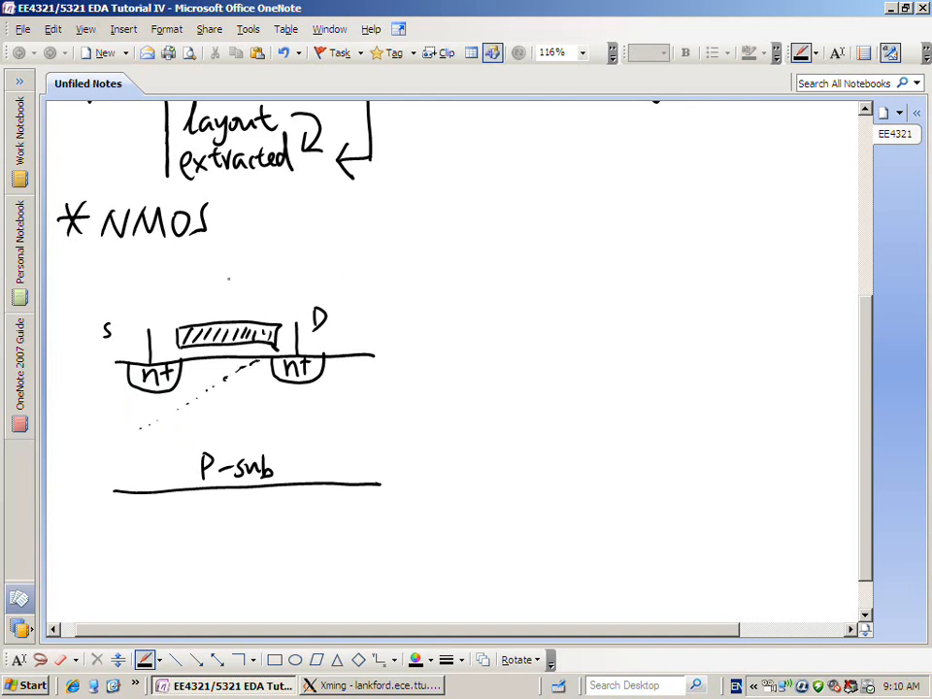
pyautogui.moveTo(229, 295); pyautogui.dragTo(229, 316)
pyautogui.moveTo(233, 264)
pyautogui.mouseDown()
pyautogui.moveTo(233, 276)
pyautogui.moveTo(224, 273)
pyautogui.mouseUp()
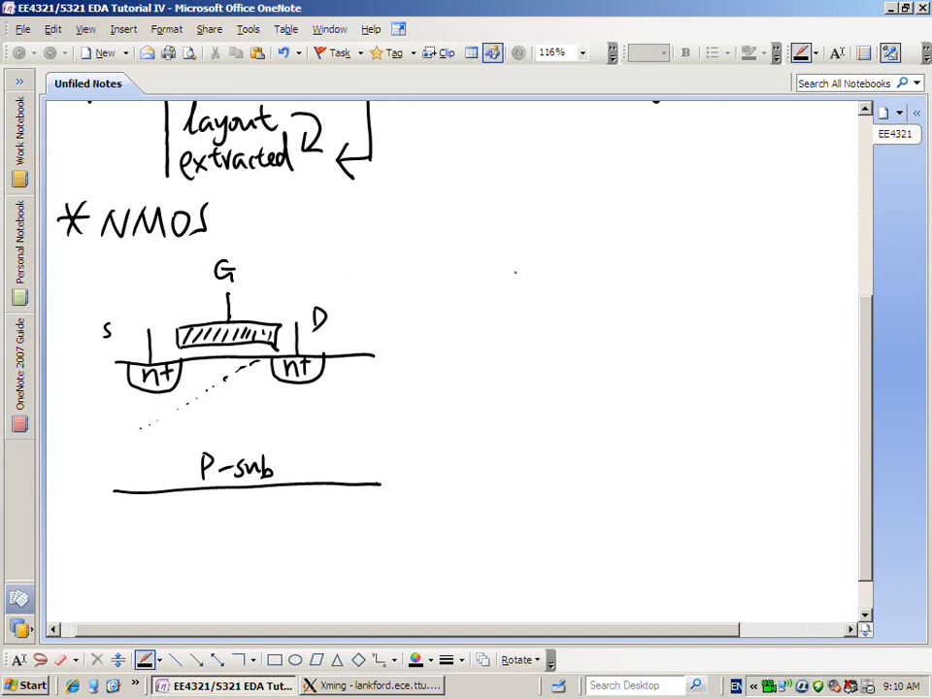
# Sketch the NMOS transistor symbol beside the cross-section with terminals labelled G, D, S and B
pyautogui.moveTo(582, 250)
pyautogui.mouseDown()
pyautogui.moveTo(560, 276)
pyautogui.moveTo(582, 343)
pyautogui.mouseUp()
pyautogui.moveTo(549, 261); pyautogui.dragTo(550, 312)
pyautogui.moveTo(549, 282); pyautogui.dragTo(502, 282)
pyautogui.moveTo(585, 242)
pyautogui.mouseDown()
pyautogui.moveTo(588, 218)
pyautogui.moveTo(585, 243)
pyautogui.mouseUp()
pyautogui.moveTo(589, 356); pyautogui.dragTo(578, 371)
pyautogui.moveTo(523, 245); pyautogui.dragTo(515, 255)
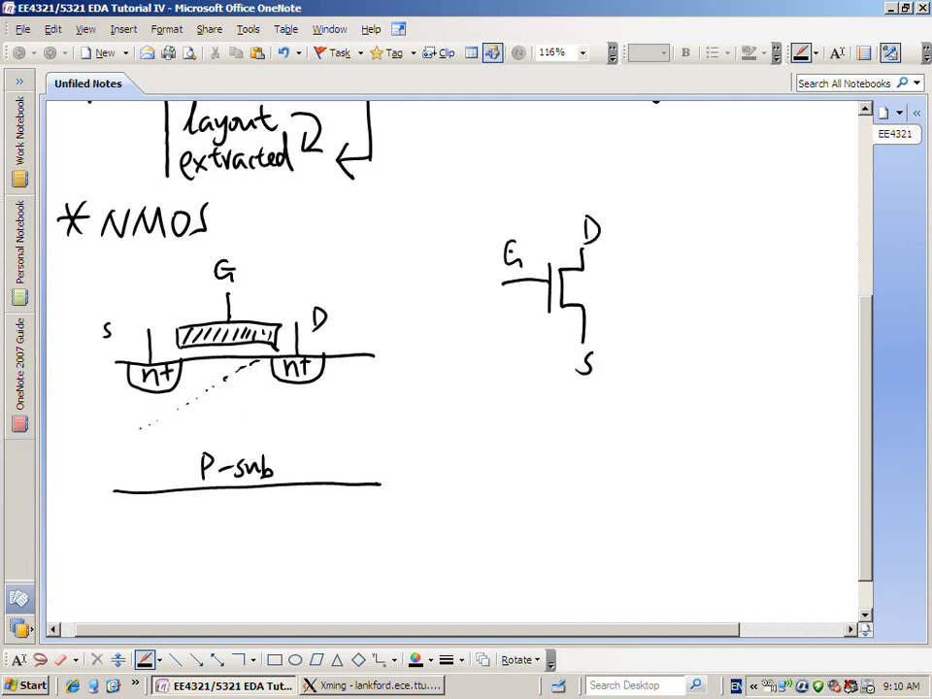
pyautogui.moveTo(572, 284)
pyautogui.mouseDown()
pyautogui.moveTo(621, 275)
pyautogui.moveTo(615, 303)
pyautogui.mouseUp()
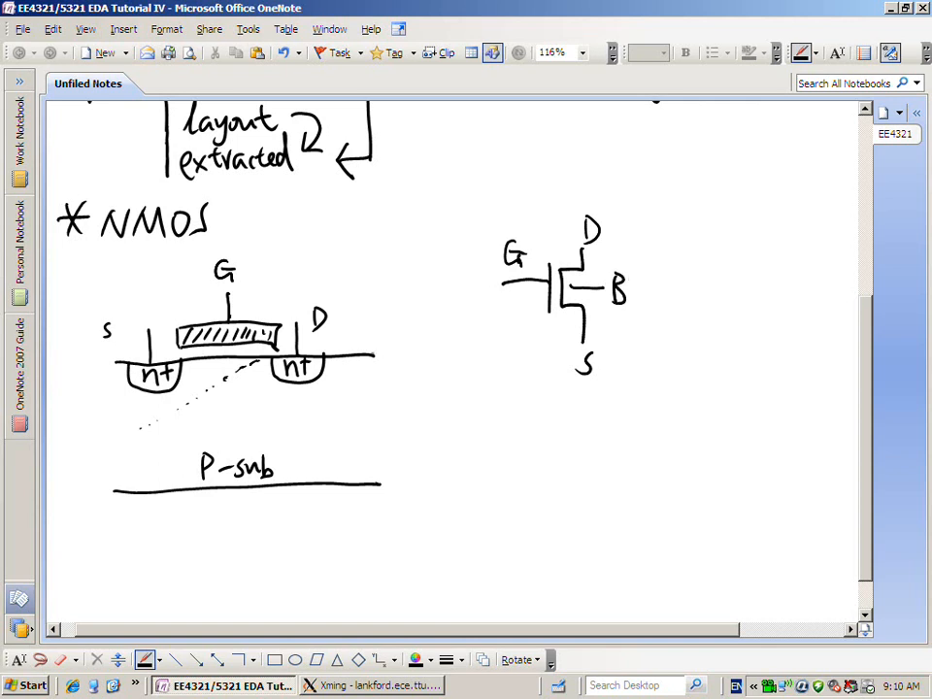
# Add a "p+" body well with a terminal labelled "B" and extend both substrate lines to include it
pyautogui.moveTo(374, 355)
pyautogui.mouseDown()
pyautogui.moveTo(438, 354)
pyautogui.moveTo(394, 377)
pyautogui.mouseUp()
pyautogui.moveTo(394, 357)
pyautogui.mouseDown()
pyautogui.moveTo(403, 360)
pyautogui.moveTo(396, 369)
pyautogui.moveTo(417, 361)
pyautogui.mouseUp()
pyautogui.moveTo(412, 355)
pyautogui.mouseDown()
pyautogui.moveTo(411, 370)
pyautogui.moveTo(402, 316)
pyautogui.moveTo(416, 327)
pyautogui.mouseUp()
pyautogui.moveTo(416, 306); pyautogui.dragTo(417, 327)
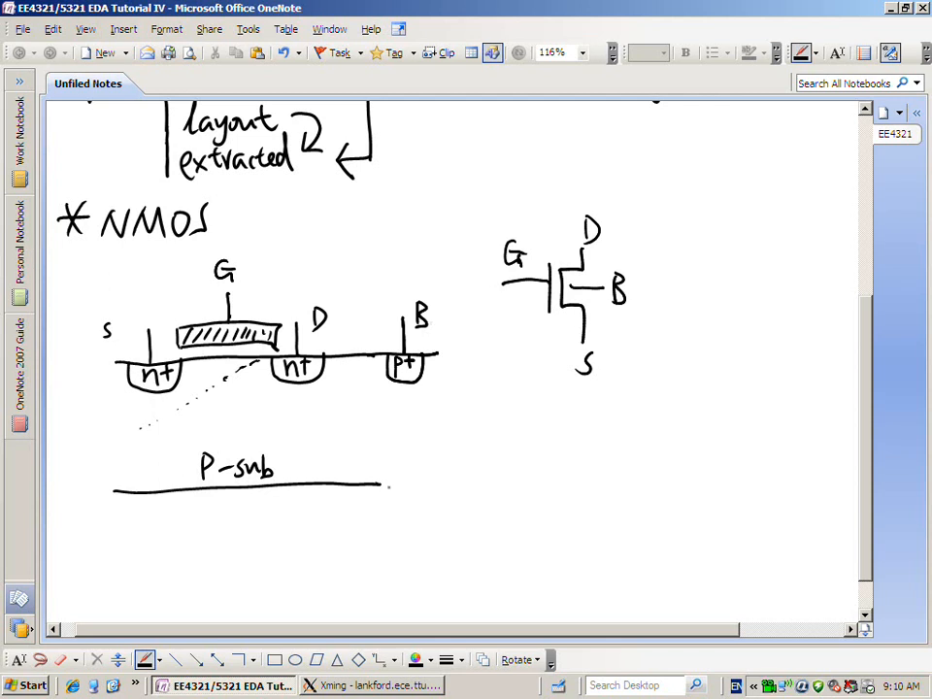
pyautogui.moveTo(380, 482); pyautogui.dragTo(450, 482)
# Draw contact columns from the source, gate and drain up to metal layers labelled "M1"
pyautogui.moveTo(135, 365); pyautogui.dragTo(135, 296)
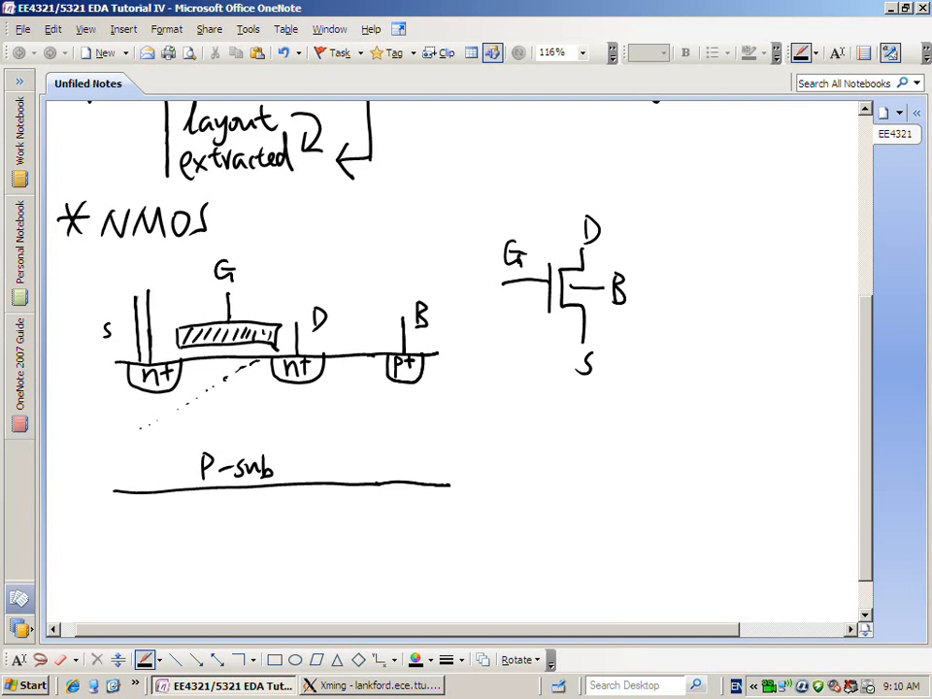
pyautogui.moveTo(136, 280)
pyautogui.mouseDown()
pyautogui.moveTo(136, 264)
pyautogui.moveTo(90, 263)
pyautogui.moveTo(97, 251)
pyautogui.moveTo(176, 245)
pyautogui.moveTo(148, 282)
pyautogui.moveTo(148, 298)
pyautogui.moveTo(130, 251)
pyautogui.moveTo(154, 262)
pyautogui.mouseUp()
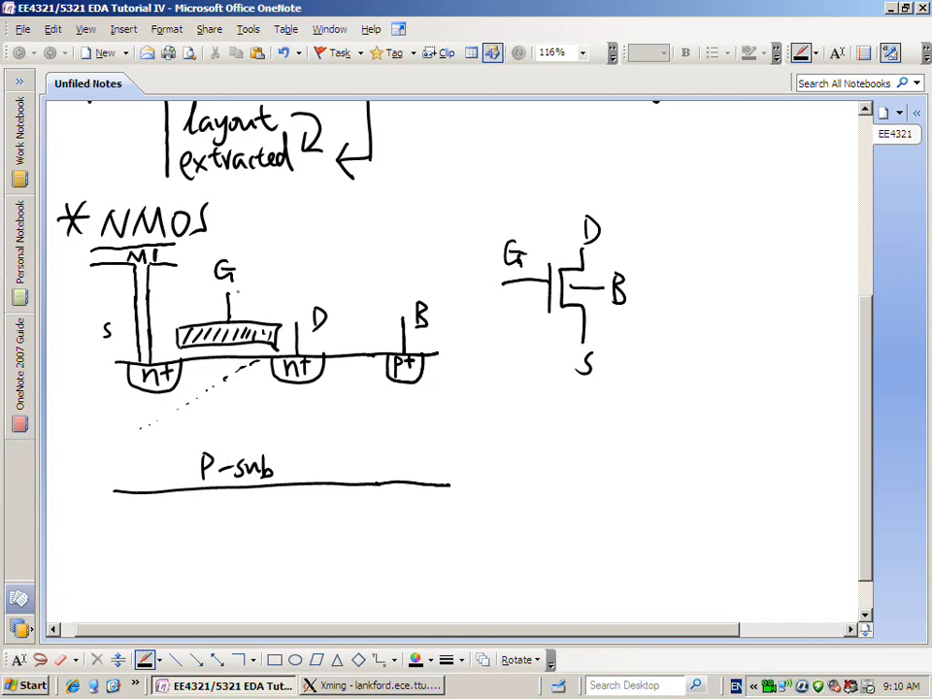
pyautogui.moveTo(256, 273)
pyautogui.mouseDown()
pyautogui.moveTo(224, 259)
pyautogui.moveTo(208, 312)
pyautogui.moveTo(238, 282)
pyautogui.moveTo(238, 270)
pyautogui.moveTo(223, 267)
pyautogui.moveTo(258, 268)
pyautogui.mouseUp()
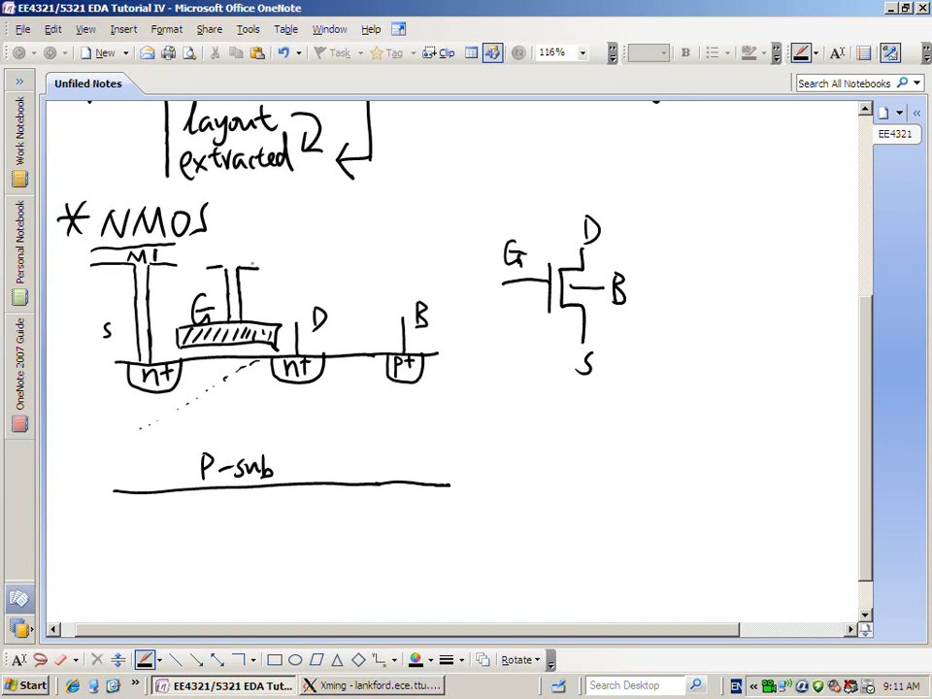
pyautogui.moveTo(206, 243)
pyautogui.mouseDown()
pyautogui.moveTo(254, 241)
pyautogui.moveTo(227, 249)
pyautogui.moveTo(239, 260)
pyautogui.mouseUp()
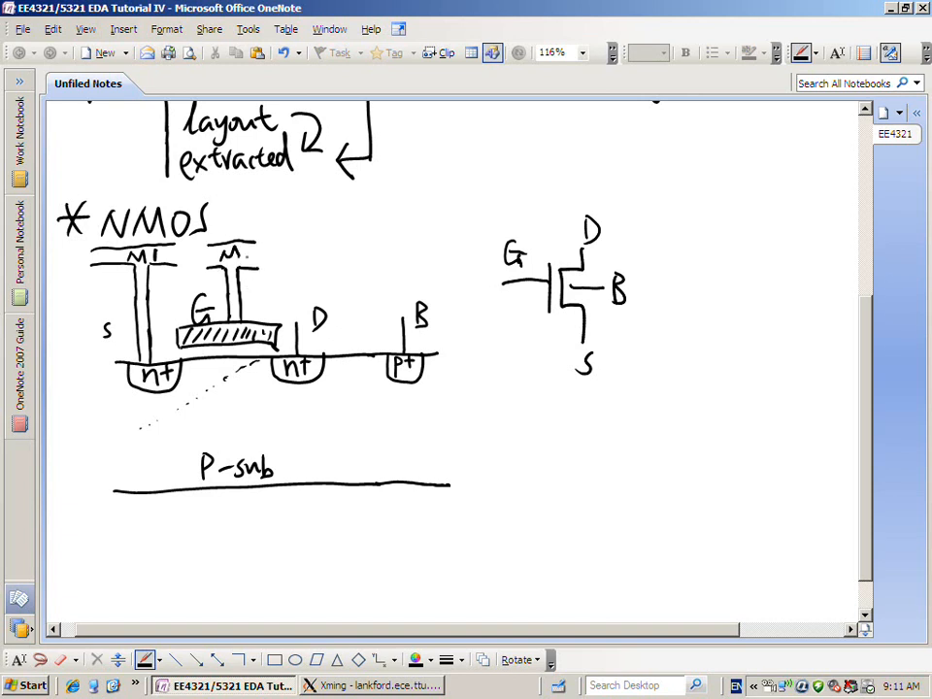
pyautogui.moveTo(249, 249); pyautogui.dragTo(247, 262)
pyautogui.moveTo(305, 262); pyautogui.dragTo(306, 354)
pyautogui.moveTo(296, 264)
pyautogui.mouseDown()
pyautogui.moveTo(296, 325)
pyautogui.moveTo(291, 264)
pyautogui.moveTo(319, 234)
pyautogui.moveTo(301, 259)
pyautogui.moveTo(312, 259)
pyautogui.mouseUp()
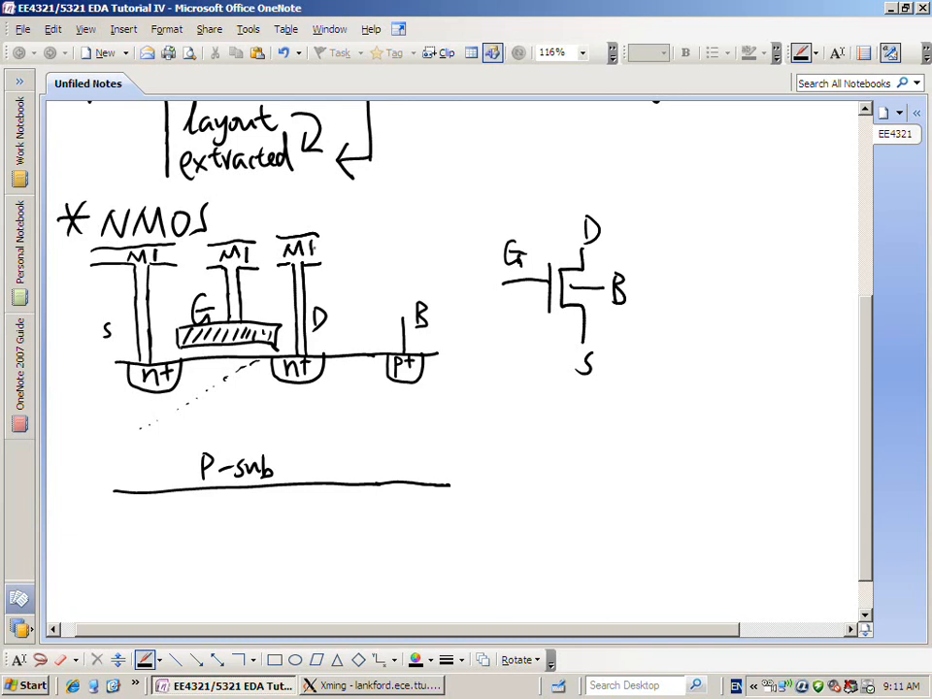
# Extend the drain's M1 layer and draw a via up to a second metal layer labelled "M2"
pyautogui.moveTo(320, 235); pyautogui.dragTo(367, 234)
pyautogui.moveTo(317, 260); pyautogui.dragTo(358, 260)
pyautogui.moveTo(337, 205); pyautogui.dragTo(348, 234)
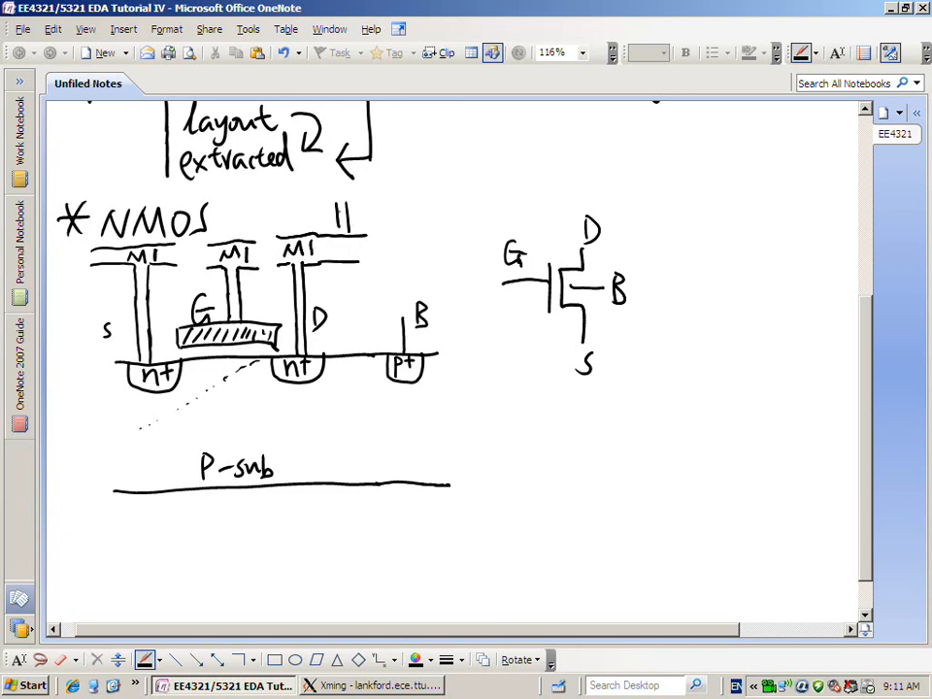
pyautogui.moveTo(303, 205)
pyautogui.mouseDown()
pyautogui.moveTo(369, 205)
pyautogui.moveTo(353, 187)
pyautogui.moveTo(375, 189)
pyautogui.mouseUp()
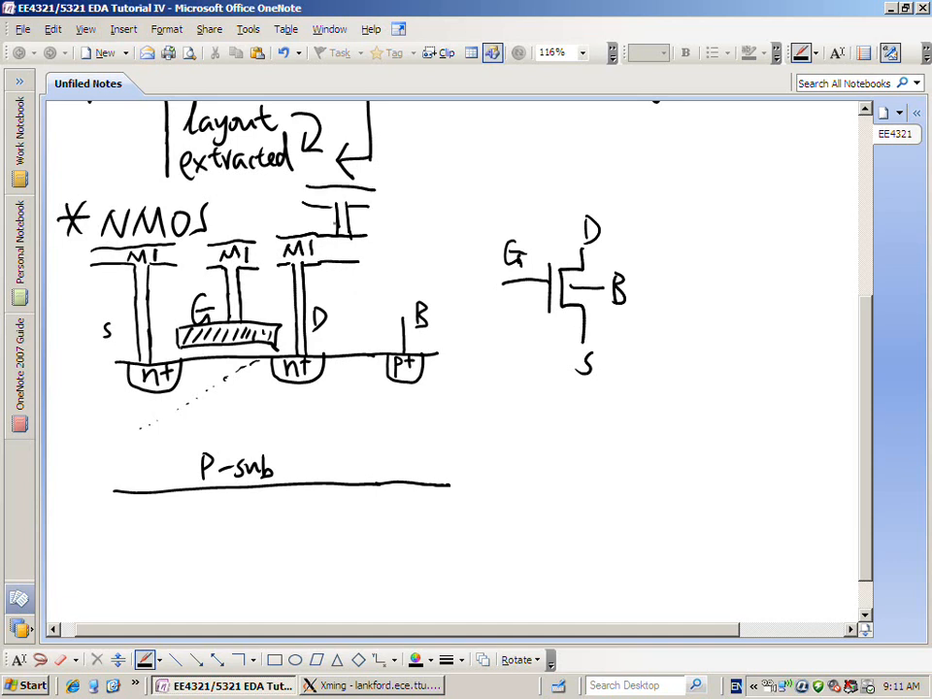
pyautogui.moveTo(349, 250)
pyautogui.mouseDown()
pyautogui.moveTo(346, 227)
pyautogui.moveTo(353, 224)
pyautogui.moveTo(336, 240)
pyautogui.moveTo(364, 235)
pyautogui.moveTo(379, 197)
pyautogui.moveTo(385, 206)
pyautogui.mouseUp()
pyautogui.moveTo(388, 198); pyautogui.dragTo(400, 205)
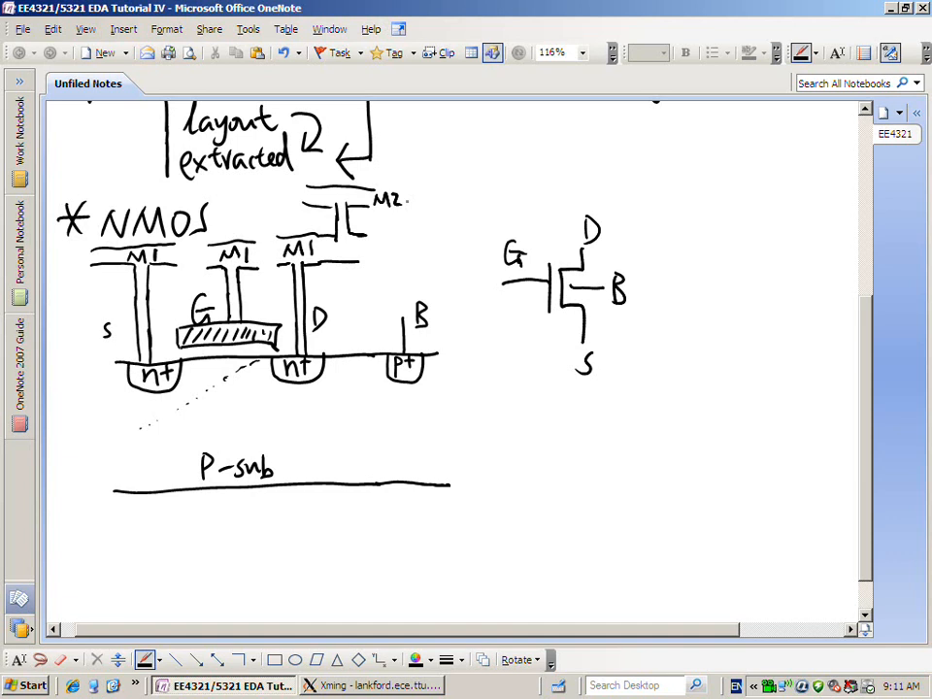
# Handwrite "AMI 0.5um:" below the transistor symbol
pyautogui.moveTo(584, 433)
pyautogui.mouseDown()
pyautogui.moveTo(574, 463)
pyautogui.moveTo(594, 463)
pyautogui.mouseUp()
pyautogui.moveTo(578, 451)
pyautogui.mouseDown()
pyautogui.moveTo(618, 463)
pyautogui.moveTo(640, 436)
pyautogui.mouseUp()
pyautogui.moveTo(633, 438)
pyautogui.mouseDown()
pyautogui.moveTo(632, 460)
pyautogui.moveTo(642, 463)
pyautogui.mouseUp()
pyautogui.moveTo(664, 444)
pyautogui.mouseDown()
pyautogui.moveTo(654, 455)
pyautogui.moveTo(669, 456)
pyautogui.mouseUp()
pyautogui.moveTo(676, 439)
pyautogui.mouseDown()
pyautogui.moveTo(681, 456)
pyautogui.moveTo(687, 439)
pyautogui.mouseUp()
pyautogui.moveTo(689, 443)
pyautogui.mouseDown()
pyautogui.moveTo(706, 453)
pyautogui.moveTo(730, 445)
pyautogui.mouseUp()
pyautogui.click(738, 438)
pyautogui.click(737, 450)
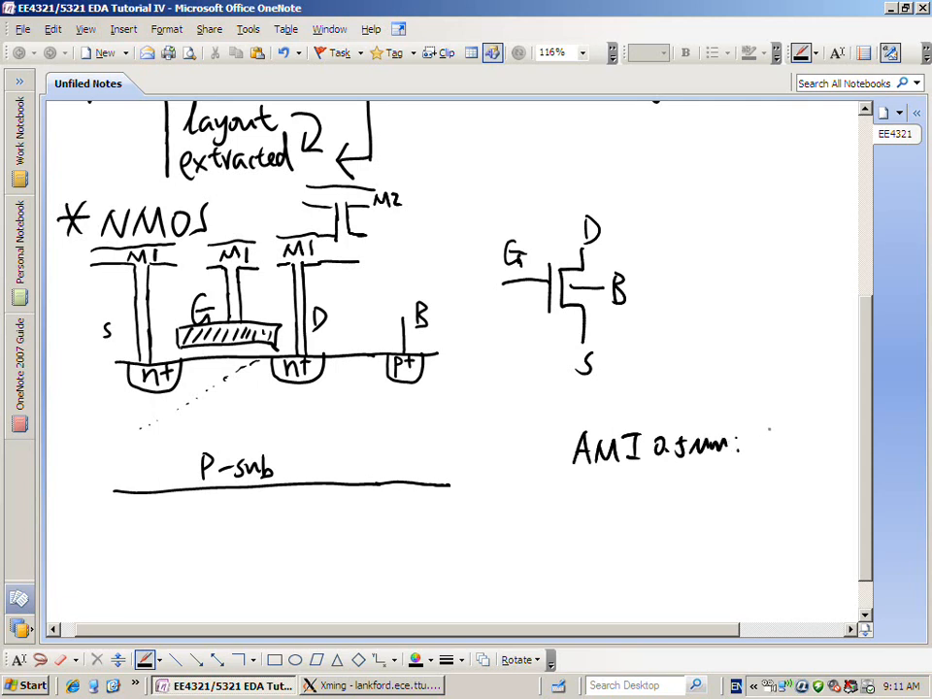
# Add a brace after the AMI process label and list the metal layers M1, M2 and M3
pyautogui.moveTo(768, 393)
pyautogui.mouseDown()
pyautogui.moveTo(763, 454)
pyautogui.moveTo(773, 411)
pyautogui.moveTo(794, 412)
pyautogui.mouseUp()
pyautogui.moveTo(802, 388)
pyautogui.mouseDown()
pyautogui.moveTo(803, 414)
pyautogui.moveTo(775, 444)
pyautogui.moveTo(813, 443)
pyautogui.mouseUp()
pyautogui.moveTo(777, 457)
pyautogui.mouseDown()
pyautogui.moveTo(774, 471)
pyautogui.moveTo(802, 481)
pyautogui.mouseUp()
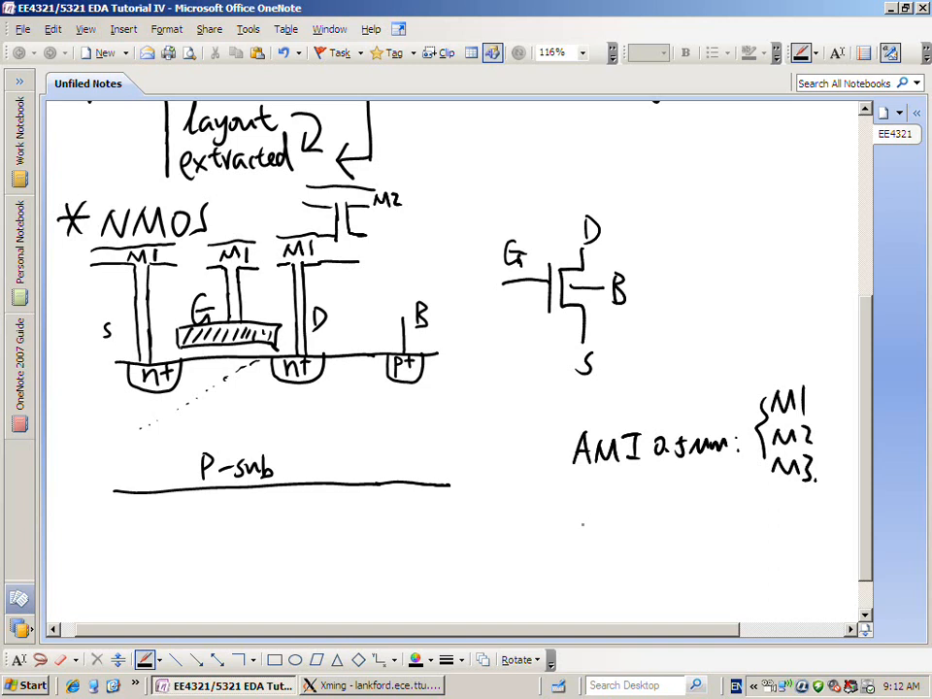
# Handwrite "UMC 0.13um:" below the AMI process line and dismiss the security software pop-up
pyautogui.moveTo(571, 522)
pyautogui.mouseDown()
pyautogui.moveTo(612, 525)
pyautogui.moveTo(615, 545)
pyautogui.mouseUp()
pyautogui.moveTo(637, 525)
pyautogui.mouseDown()
pyautogui.moveTo(636, 545)
pyautogui.moveTo(648, 521)
pyautogui.moveTo(671, 539)
pyautogui.moveTo(735, 540)
pyautogui.mouseUp()
pyautogui.click(664, 537)
pyautogui.click(742, 527)
pyautogui.click(742, 538)
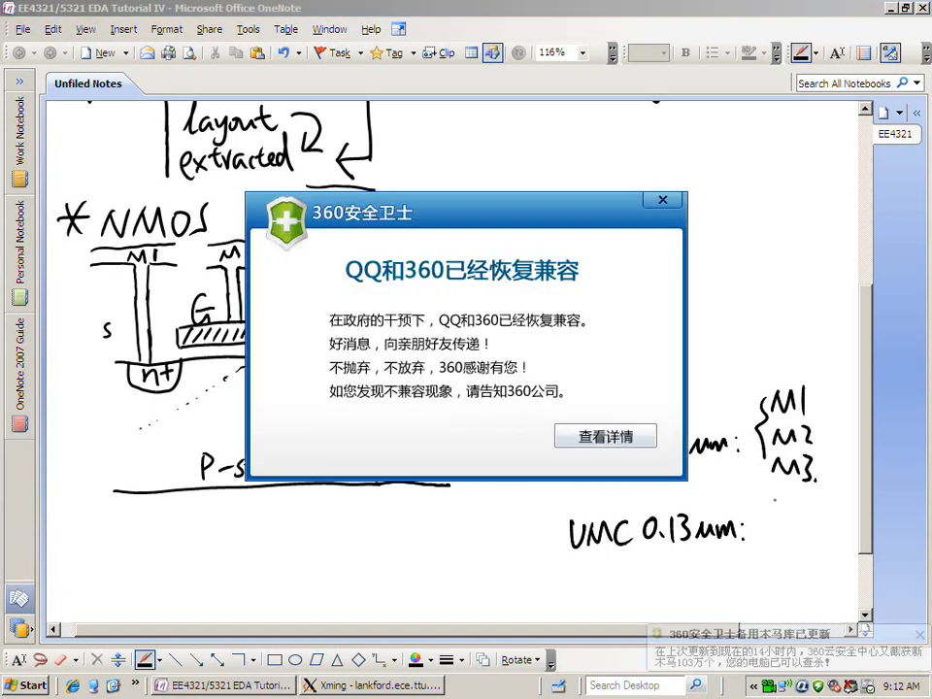
pyautogui.click(663, 200)
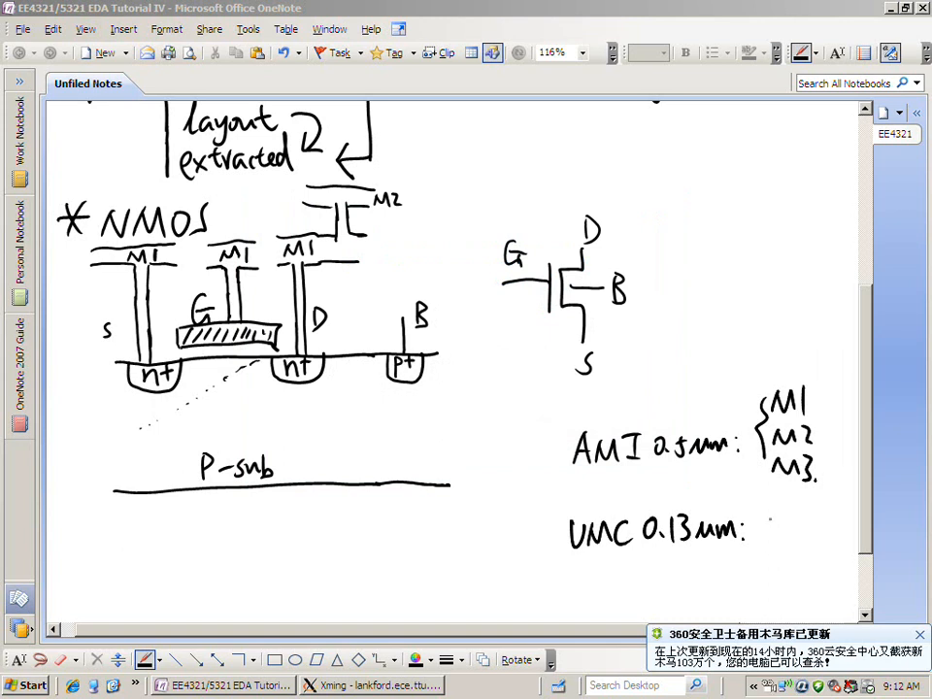
# Add a brace after the UMC process label and list the metal layers from M1 to M8 with dots between them
pyautogui.moveTo(764, 499)
pyautogui.mouseDown()
pyautogui.moveTo(768, 520)
pyautogui.moveTo(772, 499)
pyautogui.moveTo(789, 524)
pyautogui.moveTo(791, 560)
pyautogui.mouseUp()
pyautogui.moveTo(803, 517)
pyautogui.mouseDown()
pyautogui.moveTo(808, 497)
pyautogui.moveTo(821, 502)
pyautogui.mouseUp()
pyautogui.moveTo(827, 494); pyautogui.dragTo(827, 503)
pyautogui.moveTo(763, 549); pyautogui.dragTo(769, 491)
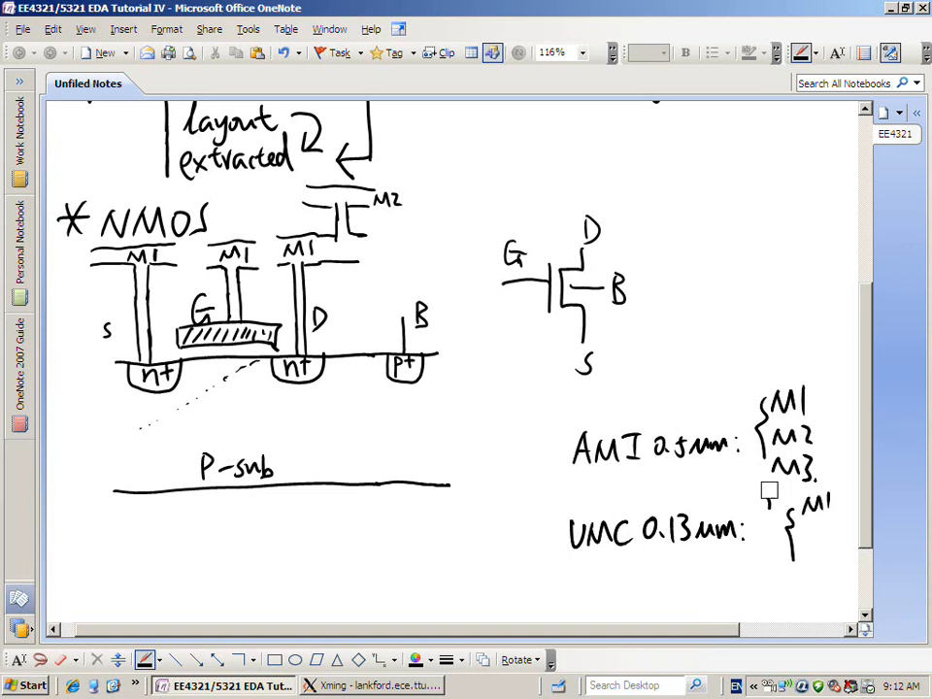
pyautogui.click(813, 522)
pyautogui.click(813, 532)
pyautogui.click(813, 542)
pyautogui.moveTo(801, 556)
pyautogui.mouseDown()
pyautogui.moveTo(805, 567)
pyautogui.moveTo(811, 551)
pyautogui.moveTo(826, 571)
pyautogui.moveTo(793, 575)
pyautogui.mouseUp()
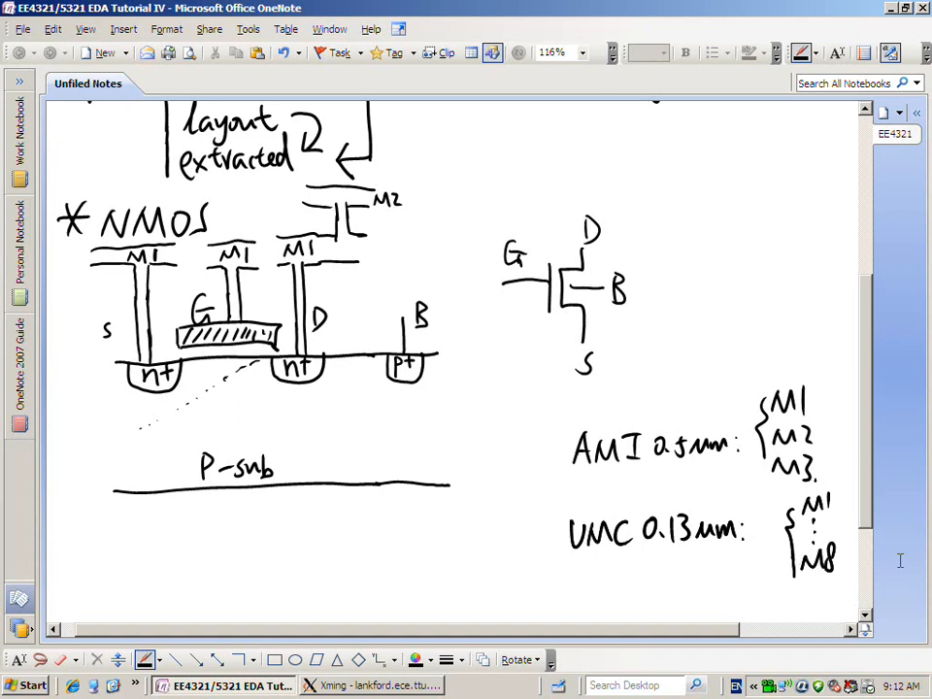
# Draw a contact column from the p+ body region up to a metal layer labelled "M1"
pyautogui.click(866, 618)
pyautogui.click(866, 617)
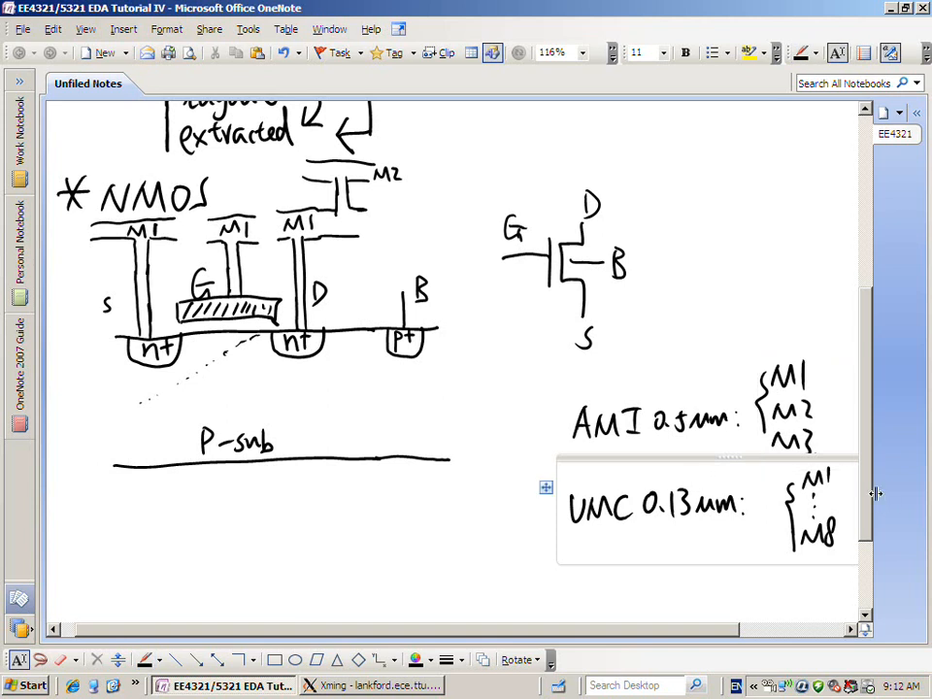
pyautogui.click(865, 615)
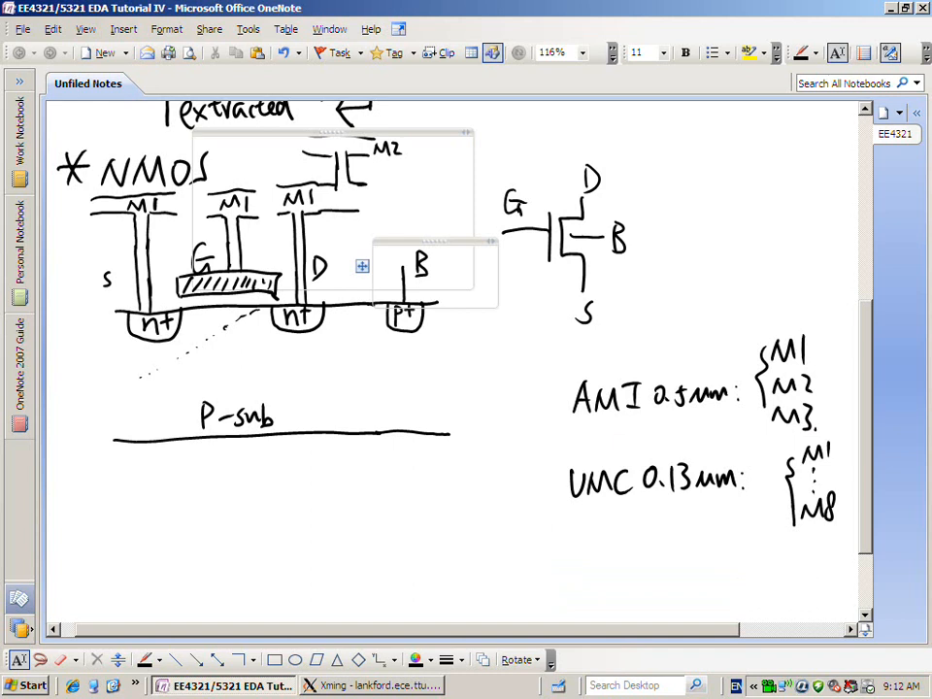
pyautogui.click(144, 659)
pyautogui.moveTo(393, 264)
pyautogui.mouseDown()
pyautogui.moveTo(394, 295)
pyautogui.moveTo(386, 214)
pyautogui.moveTo(400, 244)
pyautogui.moveTo(400, 301)
pyautogui.mouseUp()
pyautogui.moveTo(377, 186)
pyautogui.mouseDown()
pyautogui.moveTo(416, 184)
pyautogui.moveTo(400, 199)
pyautogui.moveTo(421, 216)
pyautogui.mouseUp()
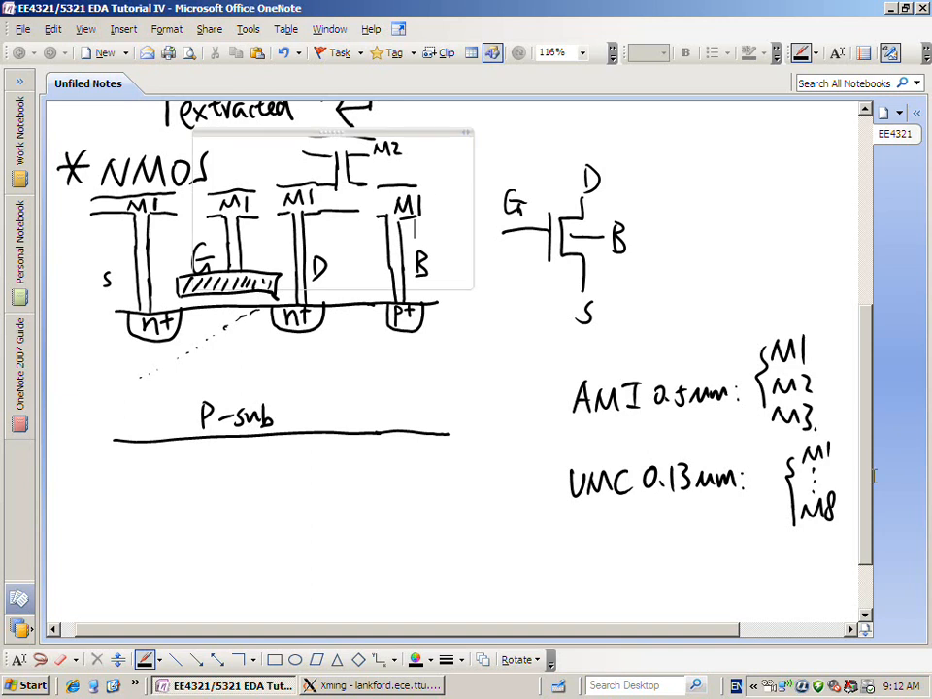
pyautogui.click(865, 615)
pyautogui.click(865, 615)
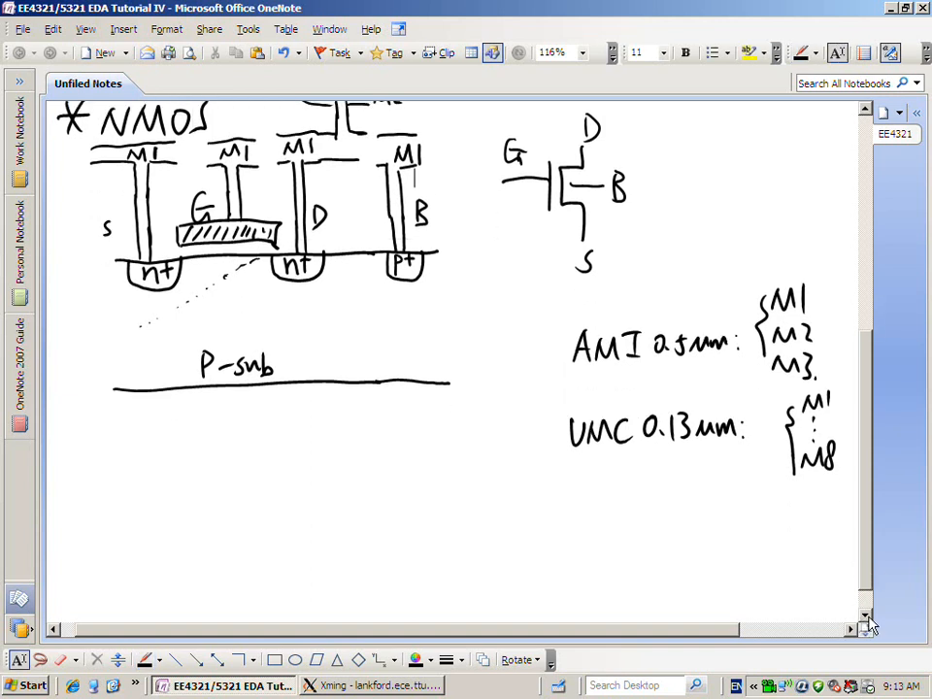
pyautogui.click(865, 616)
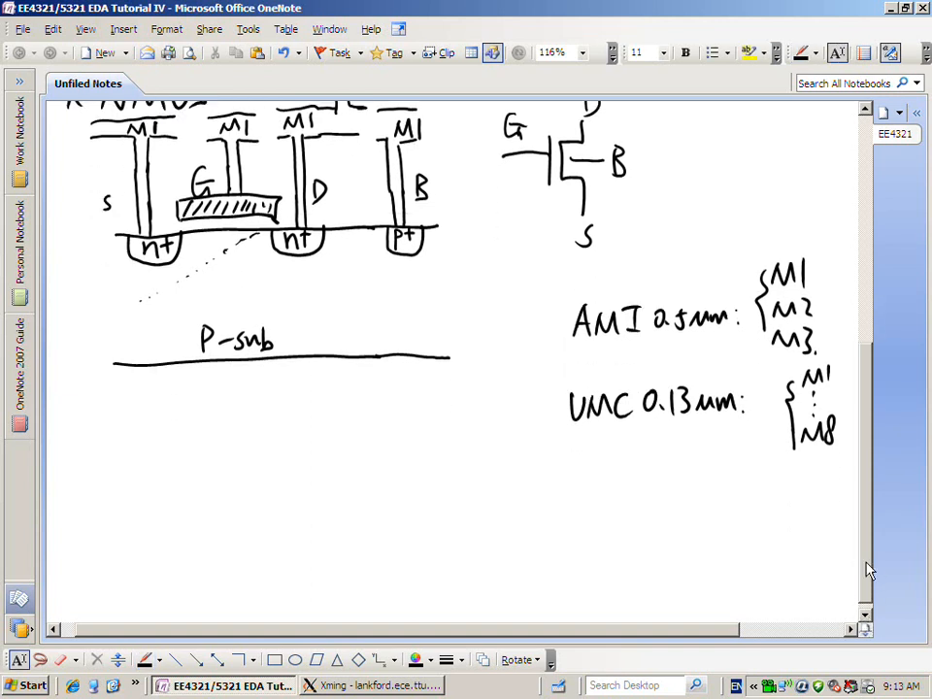
pyautogui.scroll(3, 868, 546)
pyautogui.moveTo(869, 546); pyautogui.dragTo(868, 555)
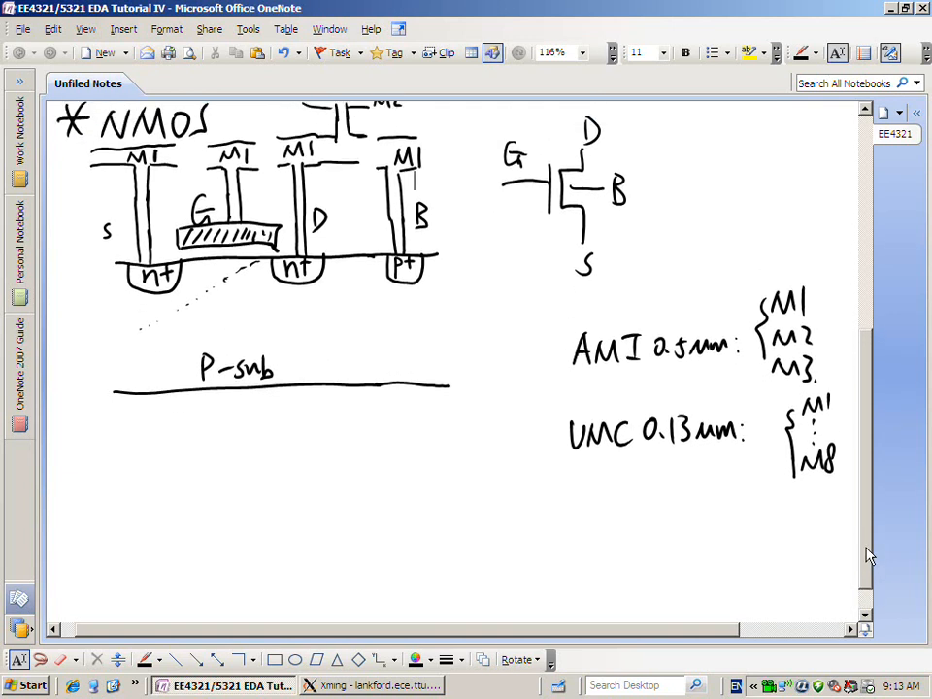
pyautogui.click(864, 617)
pyautogui.click(864, 617)
pyautogui.scroll(-3, 865, 622)
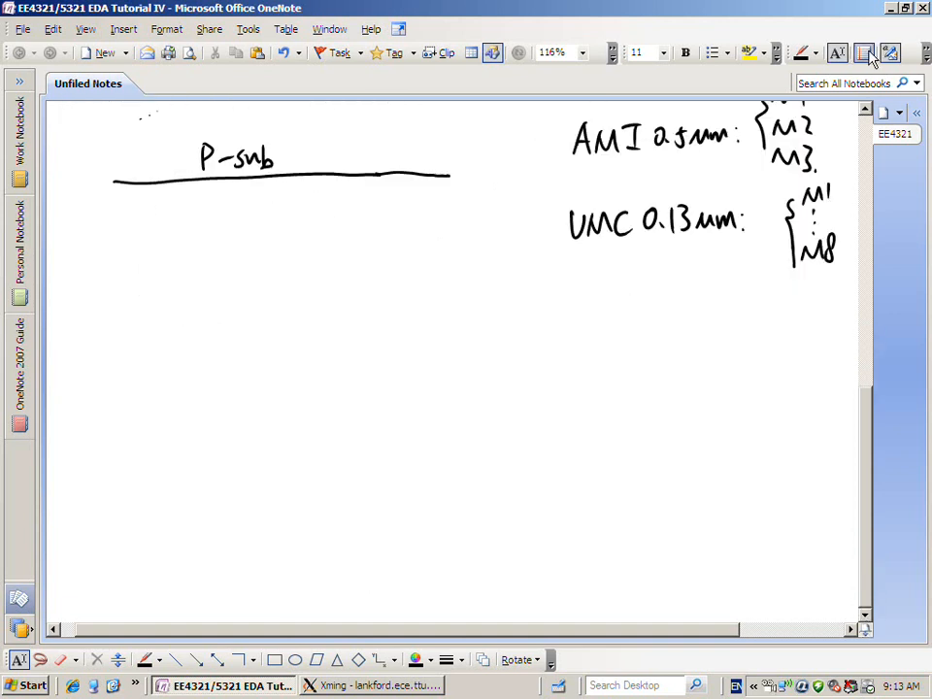
pyautogui.click(867, 110)
pyautogui.click(867, 110)
pyautogui.click(867, 112)
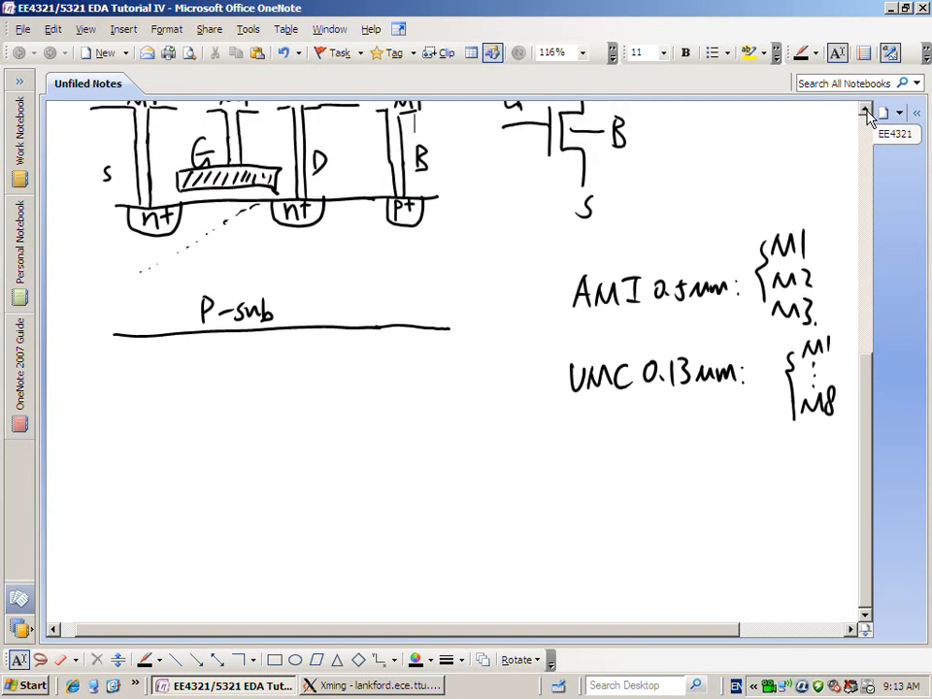
pyautogui.click(866, 112)
pyautogui.click(867, 112)
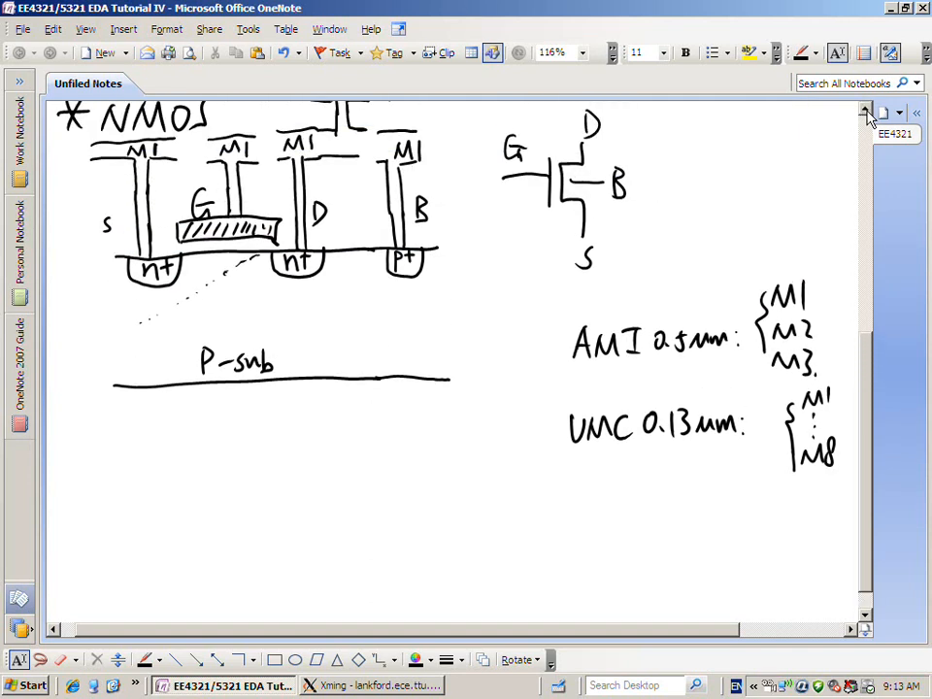
# Draw a wide closed rectangle in the empty area below the P-sub cross-section
pyautogui.click(144, 659)
pyautogui.moveTo(119, 529); pyautogui.dragTo(120, 616)
pyautogui.moveTo(119, 529)
pyautogui.mouseDown()
pyautogui.moveTo(402, 507)
pyautogui.moveTo(440, 535)
pyautogui.moveTo(435, 617)
pyautogui.mouseUp()
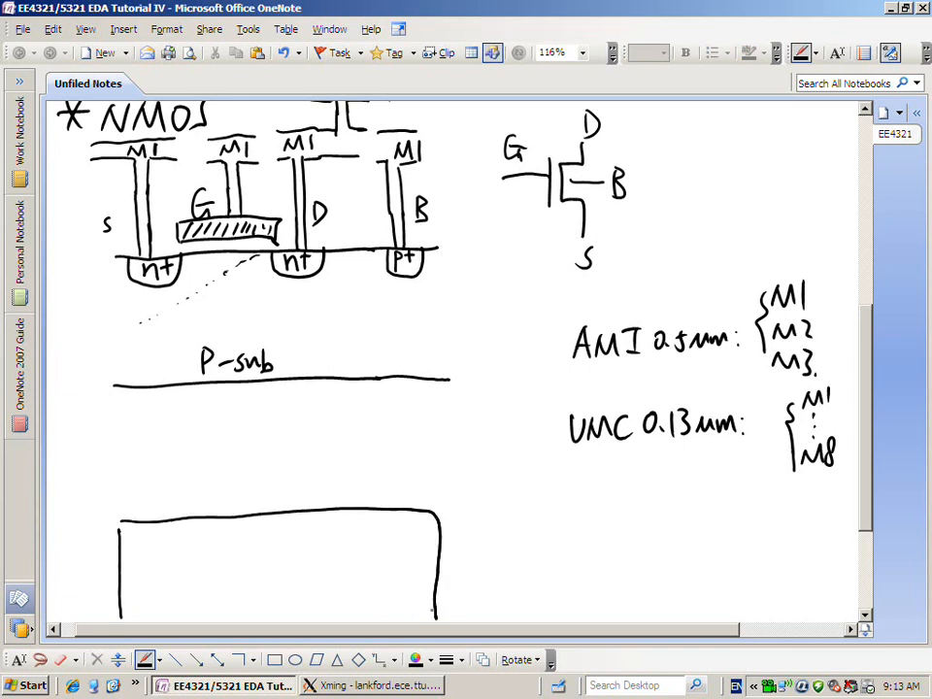
pyautogui.click(862, 617)
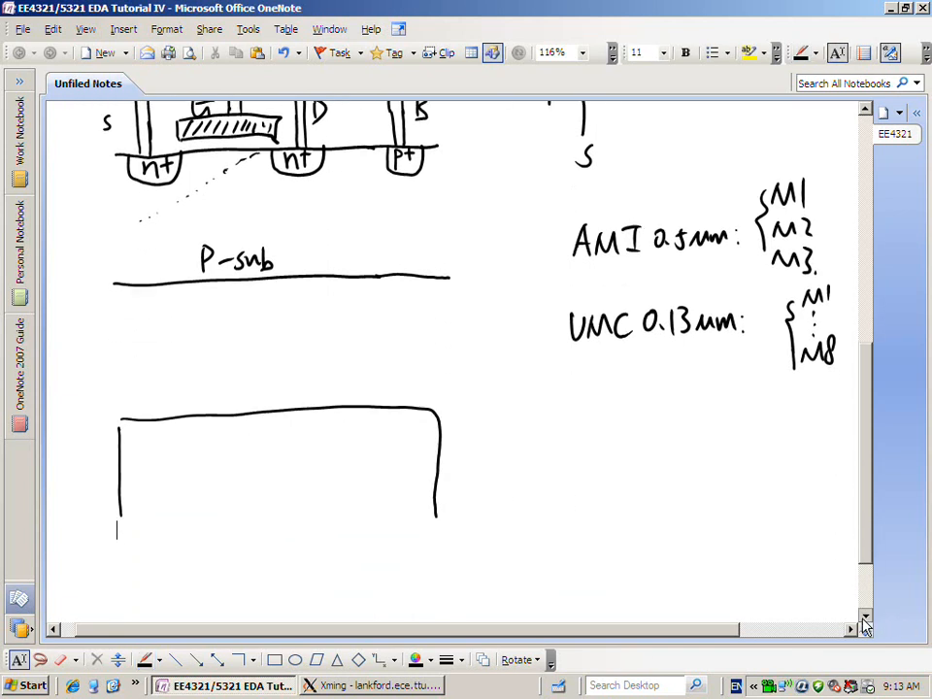
pyautogui.moveTo(120, 511)
pyautogui.mouseDown()
pyautogui.moveTo(119, 550)
pyautogui.moveTo(198, 585)
pyautogui.moveTo(429, 584)
pyautogui.moveTo(434, 495)
pyautogui.mouseUp()
pyautogui.click(433, 569)
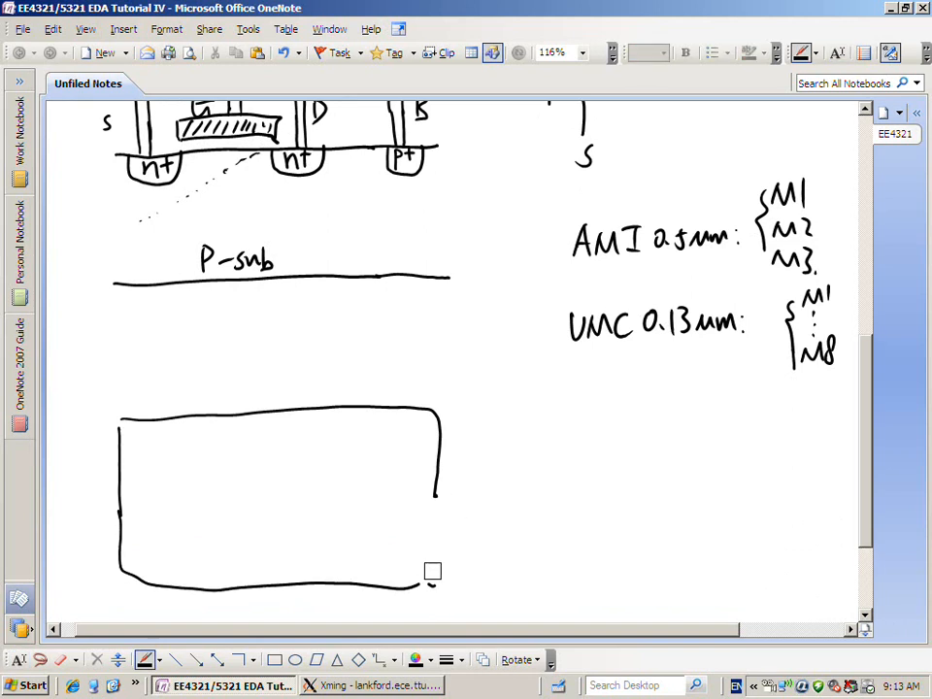
pyautogui.moveTo(434, 495)
pyautogui.mouseDown()
pyautogui.moveTo(430, 586)
pyautogui.moveTo(416, 584)
pyautogui.mouseUp()
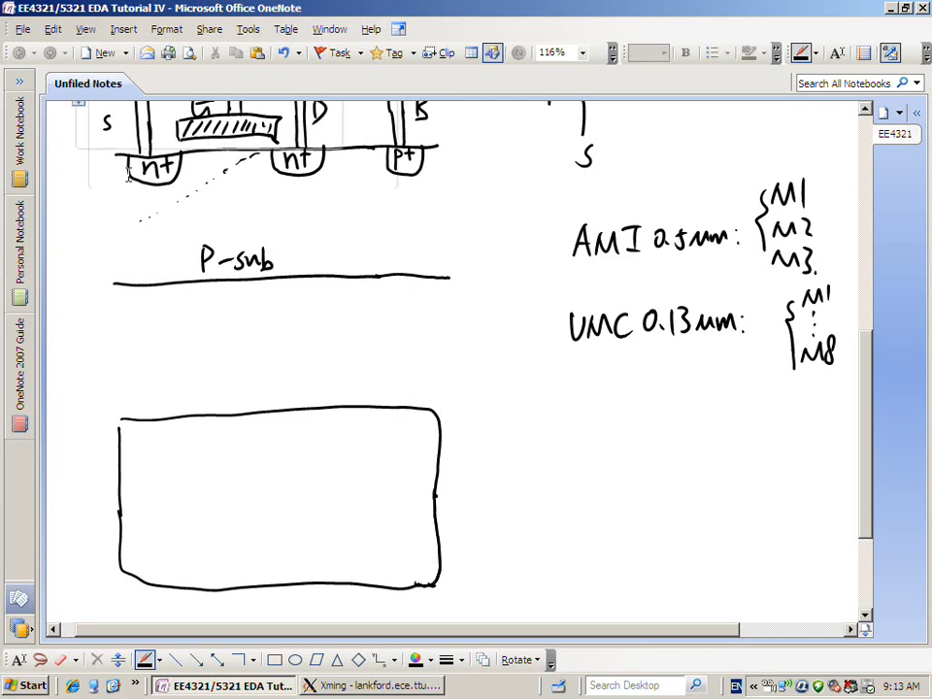
# Draw a tall narrow gate rectangle crossing the wide rectangle and extending beyond its upper and lower edges
pyautogui.click(19, 659)
pyautogui.click(144, 659)
pyautogui.moveTo(201, 350)
pyautogui.mouseDown()
pyautogui.moveTo(207, 611)
pyautogui.moveTo(291, 630)
pyautogui.moveTo(285, 349)
pyautogui.moveTo(201, 345)
pyautogui.mouseUp()
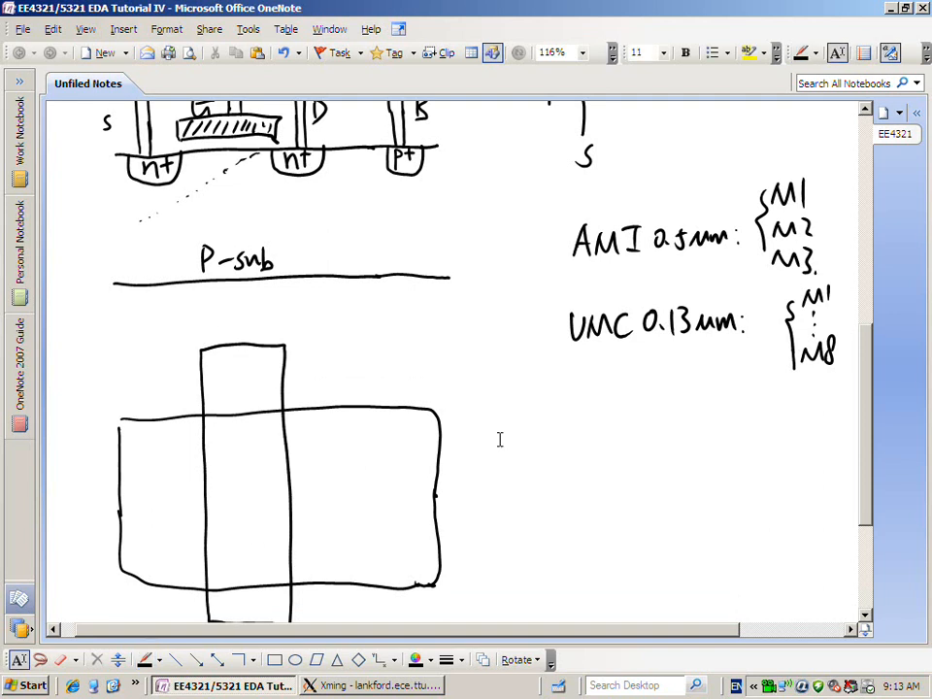
# Draw an arrow pointing at the wide rectangle and label it "active"
pyautogui.click(864, 614)
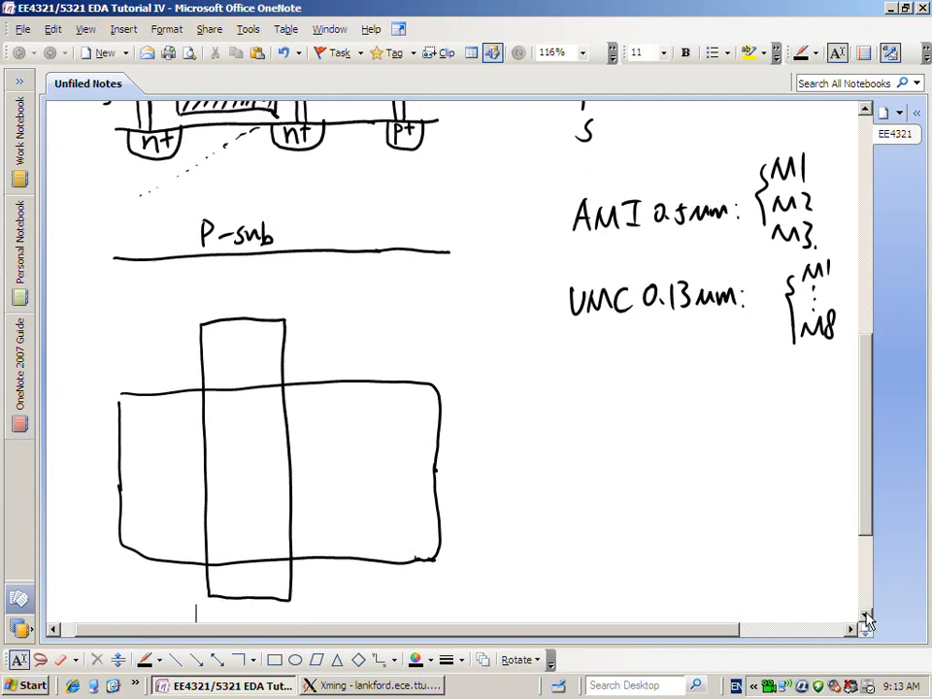
pyautogui.click(864, 614)
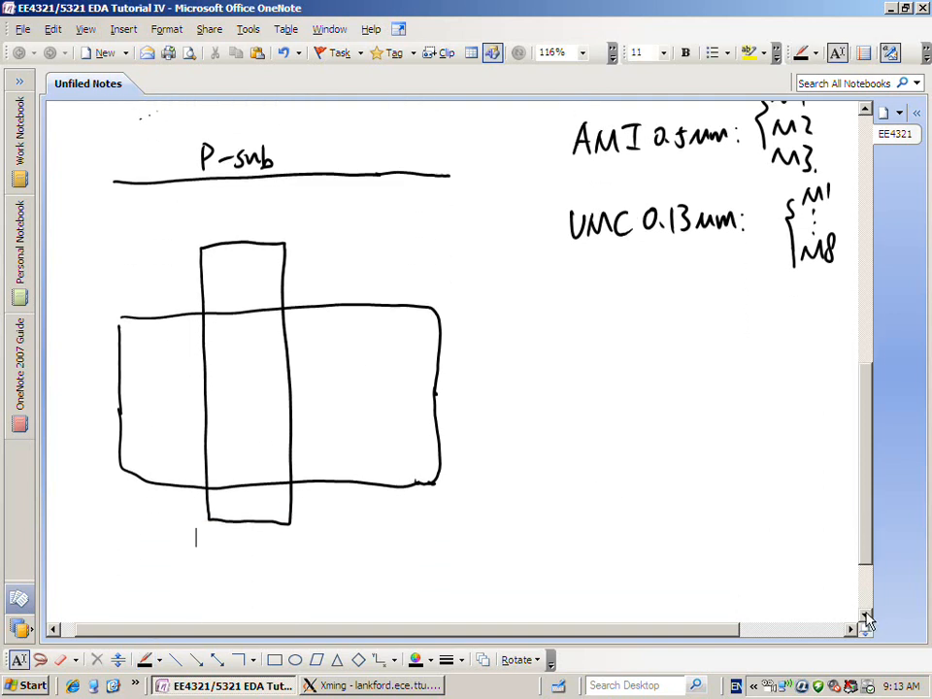
pyautogui.click(145, 659)
pyautogui.moveTo(80, 327); pyautogui.dragTo(108, 338)
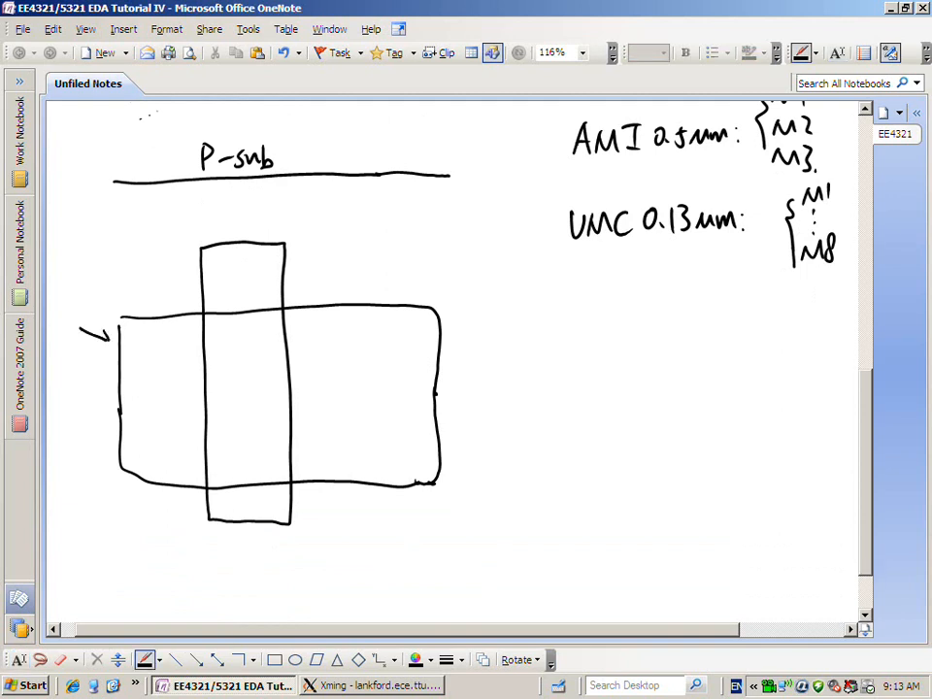
pyautogui.moveTo(58, 289)
pyautogui.mouseDown()
pyautogui.moveTo(66, 296)
pyautogui.moveTo(120, 280)
pyautogui.moveTo(127, 288)
pyautogui.mouseUp()
pyautogui.click(19, 659)
pyautogui.click(109, 309)
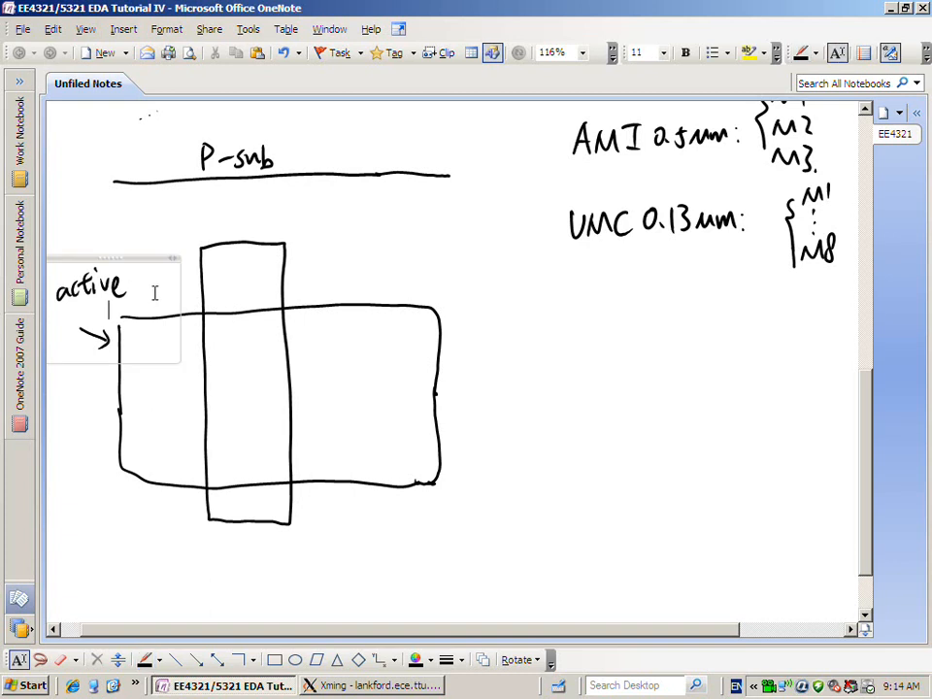
# Hatch the overlap of the two rectangles with diagonal strokes of the Red (thick) pen, undoing misplaced strokes
pyautogui.click(162, 660)
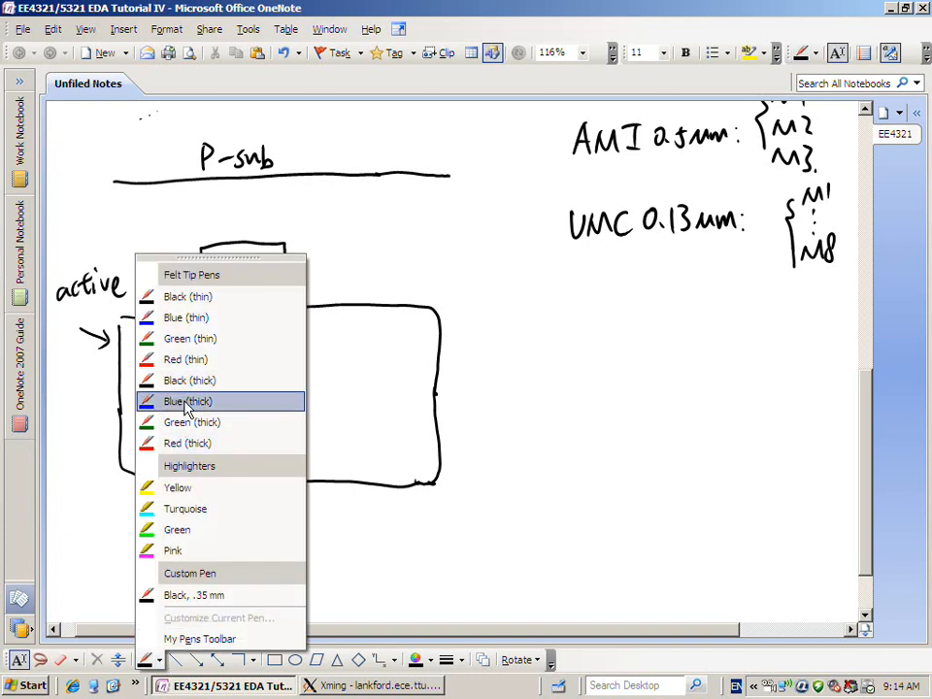
pyautogui.click(185, 446)
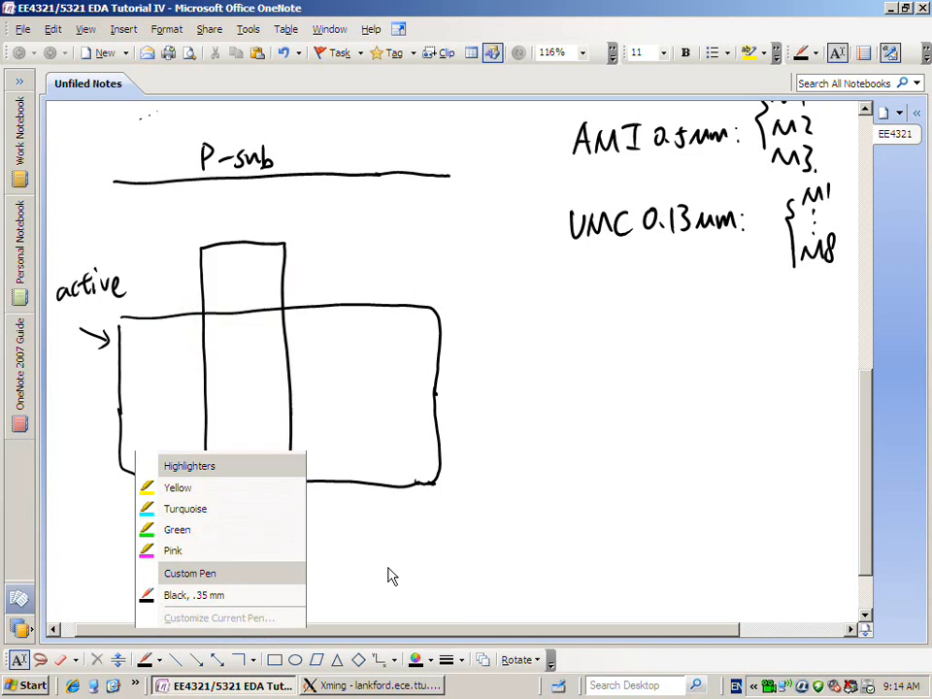
pyautogui.moveTo(212, 315); pyautogui.dragTo(204, 347)
pyautogui.moveTo(236, 318)
pyautogui.mouseDown()
pyautogui.moveTo(205, 374)
pyautogui.moveTo(208, 420)
pyautogui.mouseUp()
pyautogui.moveTo(269, 336); pyautogui.dragTo(211, 442)
pyautogui.moveTo(275, 358); pyautogui.dragTo(223, 445)
pyautogui.hotkey('ctrl', 'z')
pyautogui.moveTo(276, 361); pyautogui.dragTo(231, 448)
pyautogui.hotkey('ctrl', 'z')
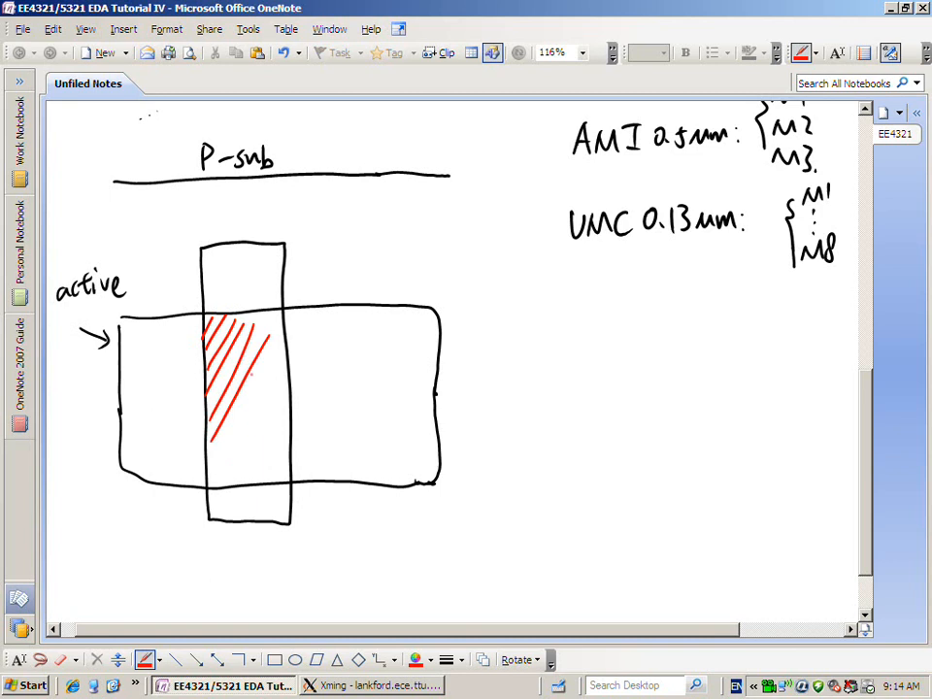
pyautogui.moveTo(276, 362); pyautogui.dragTo(218, 461)
pyautogui.moveTo(276, 391); pyautogui.dragTo(236, 464)
pyautogui.moveTo(283, 413); pyautogui.dragTo(247, 475)
pyautogui.moveTo(285, 439)
pyautogui.mouseDown()
pyautogui.moveTo(261, 483)
pyautogui.moveTo(273, 482)
pyautogui.mouseUp()
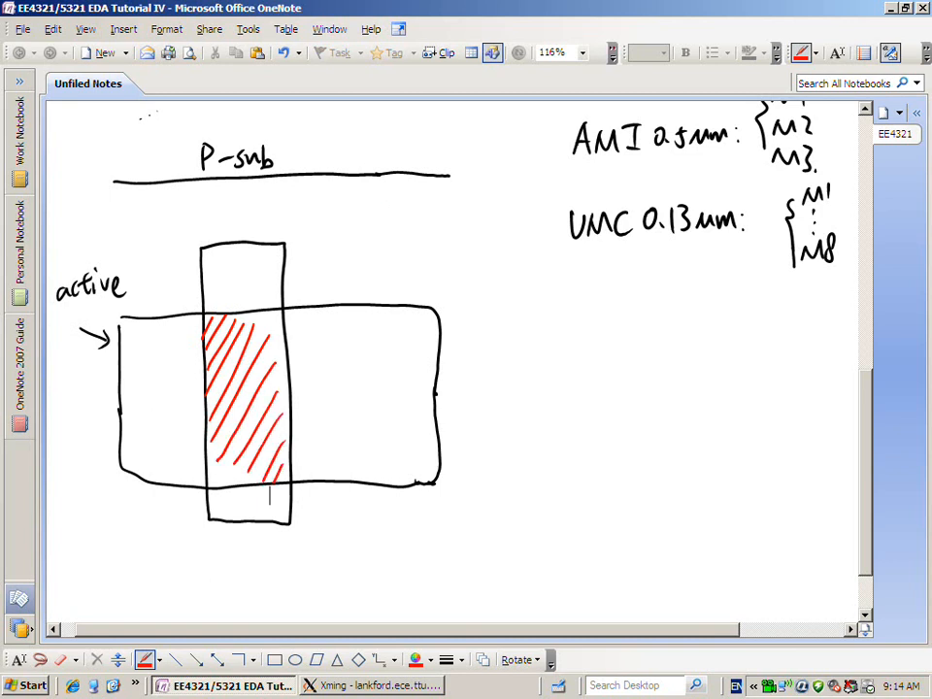
# Mark the hatched area's height as "W" and its width as "L" with red double-headed arrows
pyautogui.click(836, 52)
pyautogui.click(865, 113)
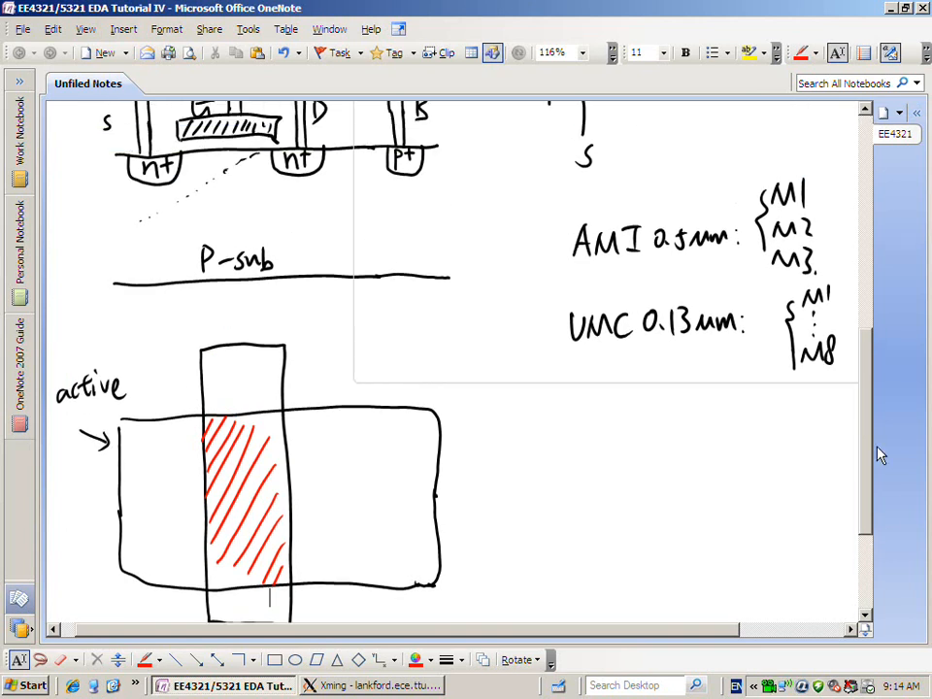
pyautogui.click(865, 617)
pyautogui.click(865, 619)
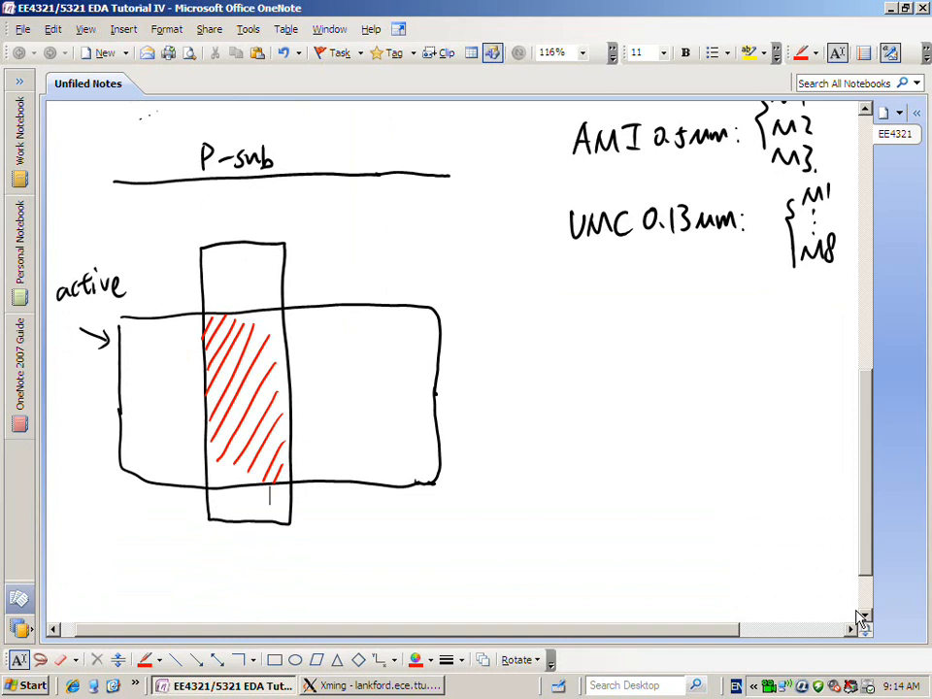
pyautogui.click(144, 659)
pyautogui.moveTo(300, 311)
pyautogui.mouseDown()
pyautogui.moveTo(310, 480)
pyautogui.moveTo(309, 322)
pyautogui.mouseUp()
pyautogui.moveTo(298, 464); pyautogui.dragTo(317, 465)
pyautogui.moveTo(311, 377)
pyautogui.mouseDown()
pyautogui.moveTo(322, 384)
pyautogui.moveTo(334, 374)
pyautogui.mouseUp()
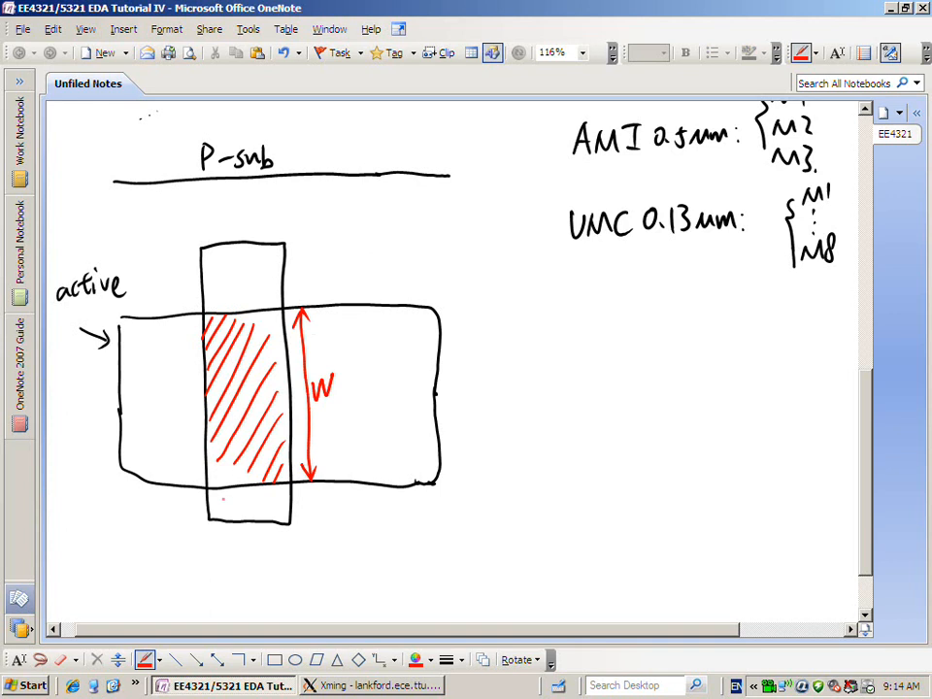
pyautogui.moveTo(211, 500)
pyautogui.mouseDown()
pyautogui.moveTo(272, 501)
pyautogui.moveTo(277, 507)
pyautogui.moveTo(255, 526)
pyautogui.mouseUp()
pyautogui.press('Escape')
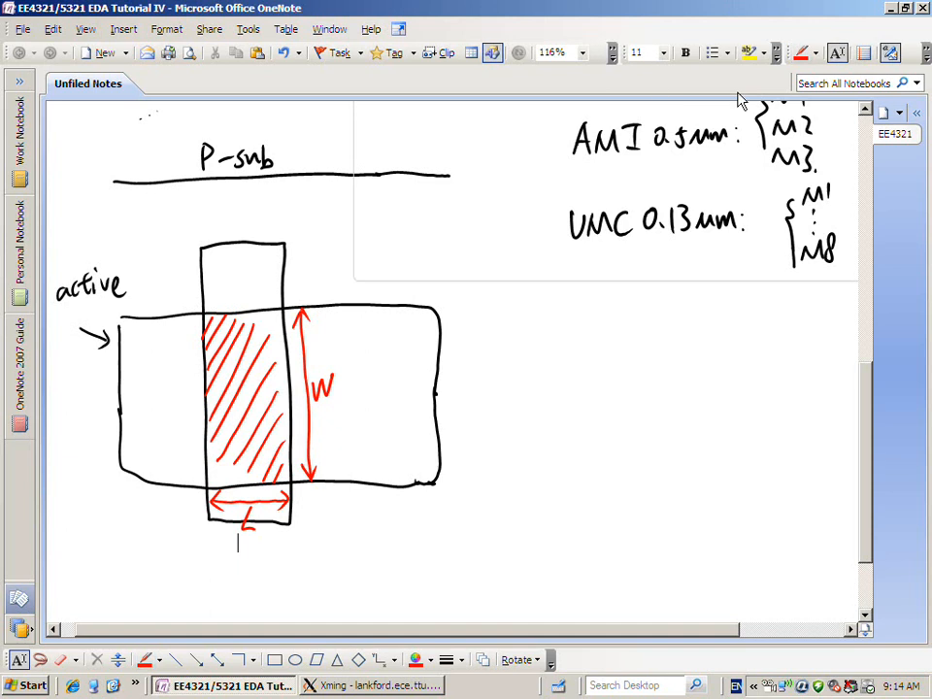
# Draw a red double-headed arrow between the two n+ regions of the cross-section and label it "L"
pyautogui.scroll(5, 871, 111)
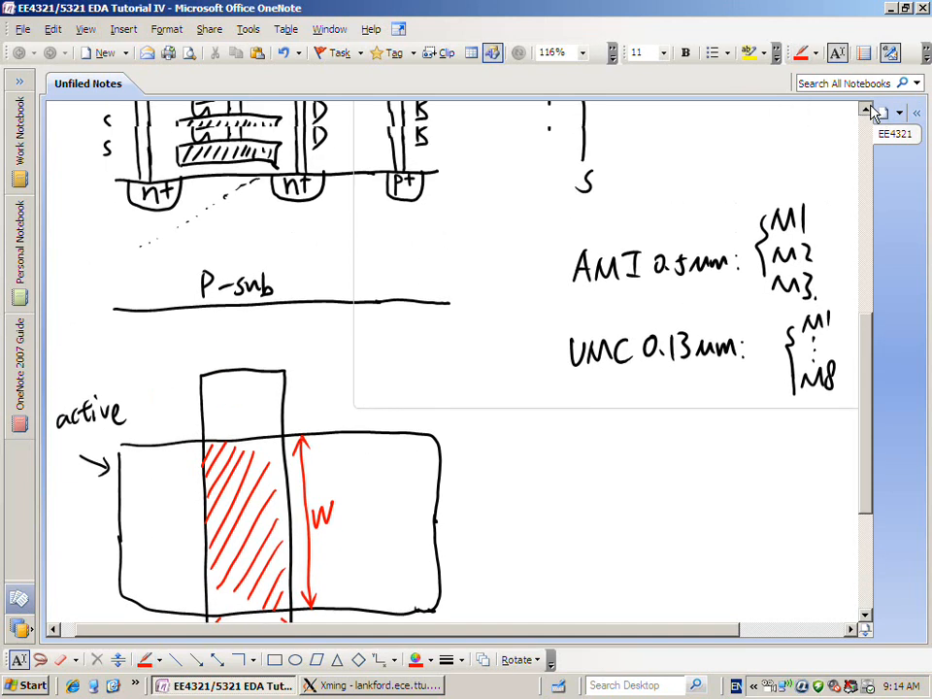
pyautogui.click(800, 53)
pyautogui.moveTo(184, 223); pyautogui.dragTo(269, 212)
pyautogui.moveTo(193, 215)
pyautogui.mouseDown()
pyautogui.moveTo(195, 233)
pyautogui.moveTo(236, 255)
pyautogui.mouseUp()
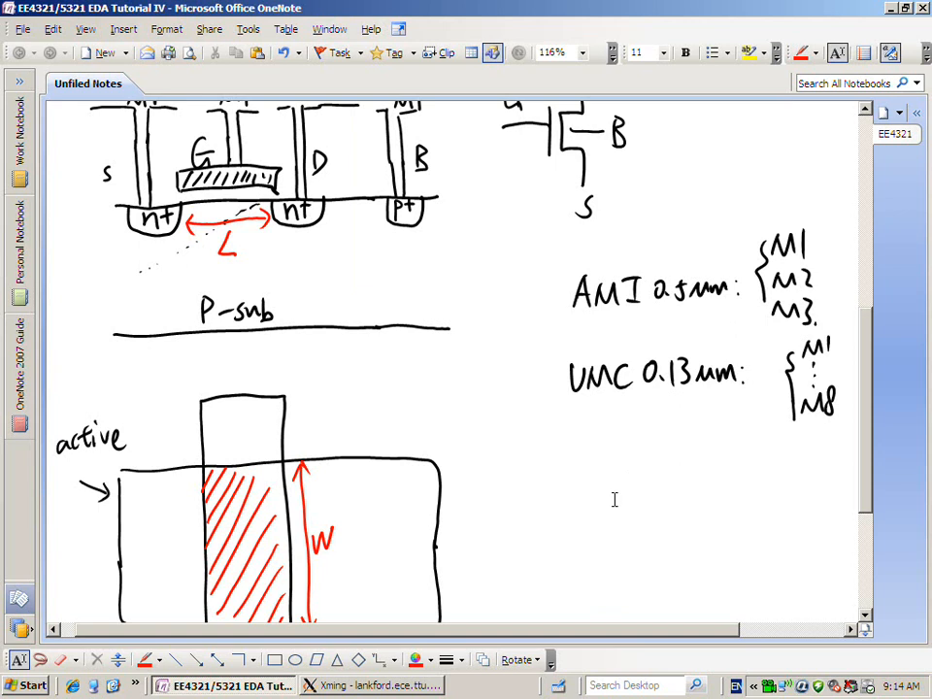
pyautogui.click(864, 615)
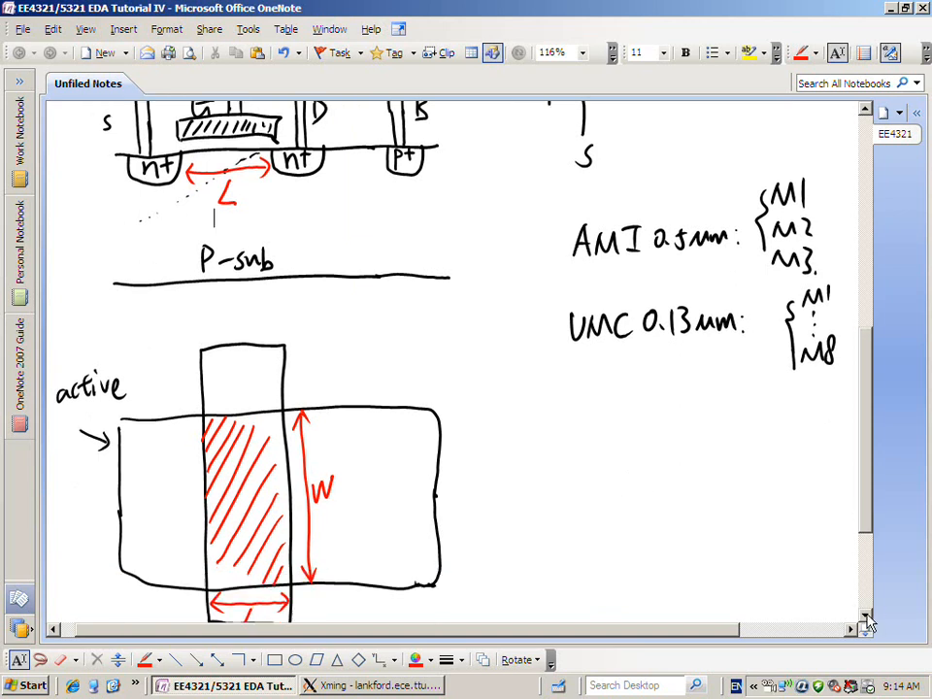
pyautogui.click(864, 617)
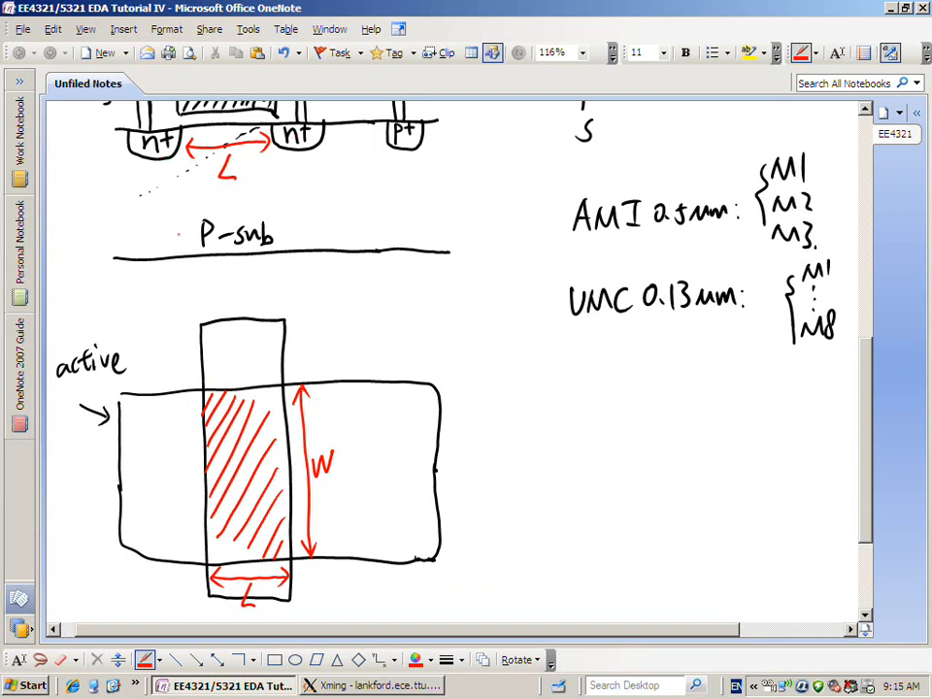
pyautogui.scroll(-2, 456, 369)
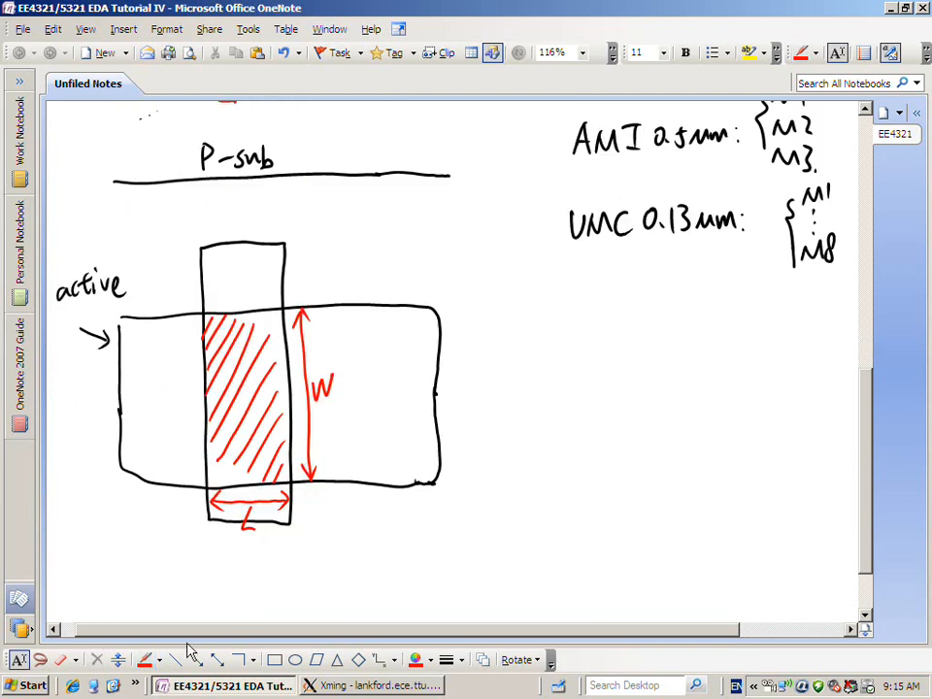
# Draw two crossed contact squares with the Black (thick) pen, one above the other, in the active area left of the hatched gate
pyautogui.click(160, 661)
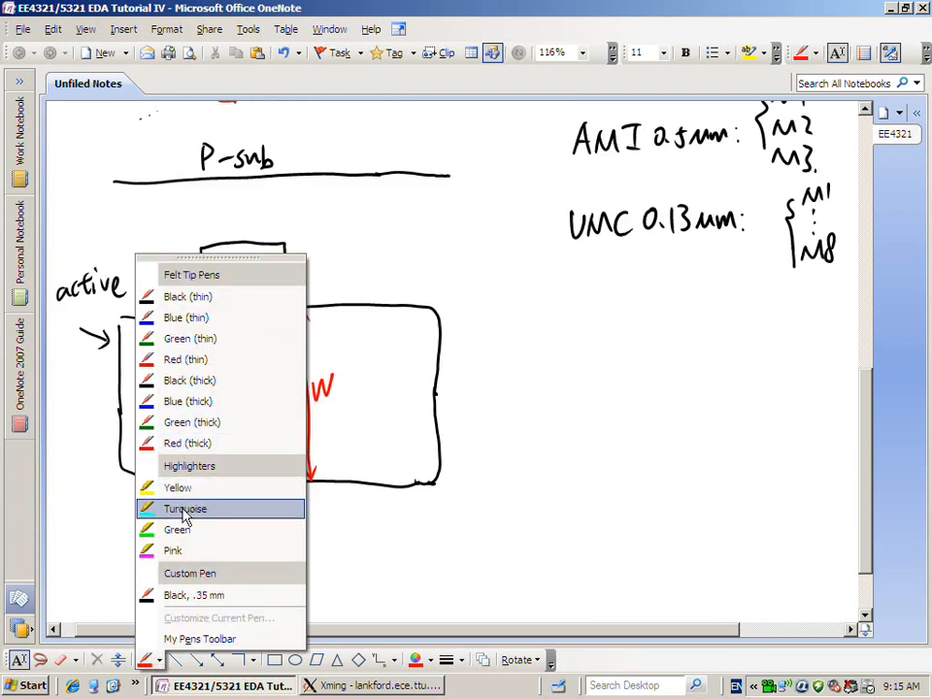
pyautogui.click(206, 380)
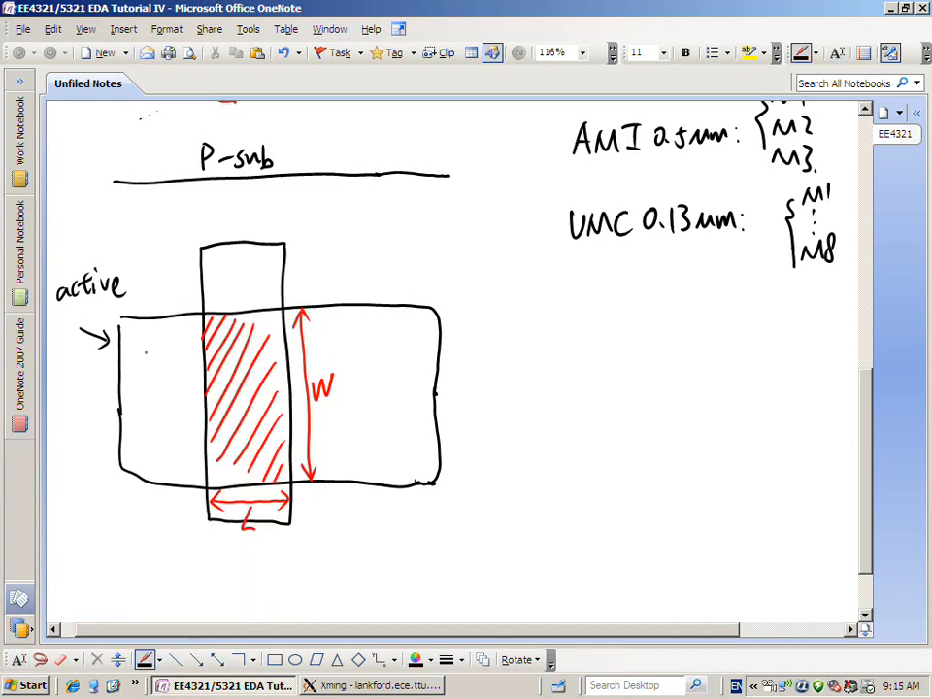
pyautogui.moveTo(139, 338)
pyautogui.mouseDown()
pyautogui.moveTo(140, 378)
pyautogui.moveTo(175, 337)
pyautogui.moveTo(177, 378)
pyautogui.mouseUp()
pyautogui.moveTo(144, 345)
pyautogui.mouseDown()
pyautogui.moveTo(172, 368)
pyautogui.moveTo(146, 374)
pyautogui.mouseUp()
pyautogui.moveTo(147, 417)
pyautogui.mouseDown()
pyautogui.moveTo(147, 456)
pyautogui.moveTo(179, 411)
pyautogui.mouseUp()
pyautogui.moveTo(178, 413); pyautogui.dragTo(179, 456)
pyautogui.moveTo(149, 417)
pyautogui.mouseDown()
pyautogui.moveTo(176, 451)
pyautogui.moveTo(150, 453)
pyautogui.mouseUp()
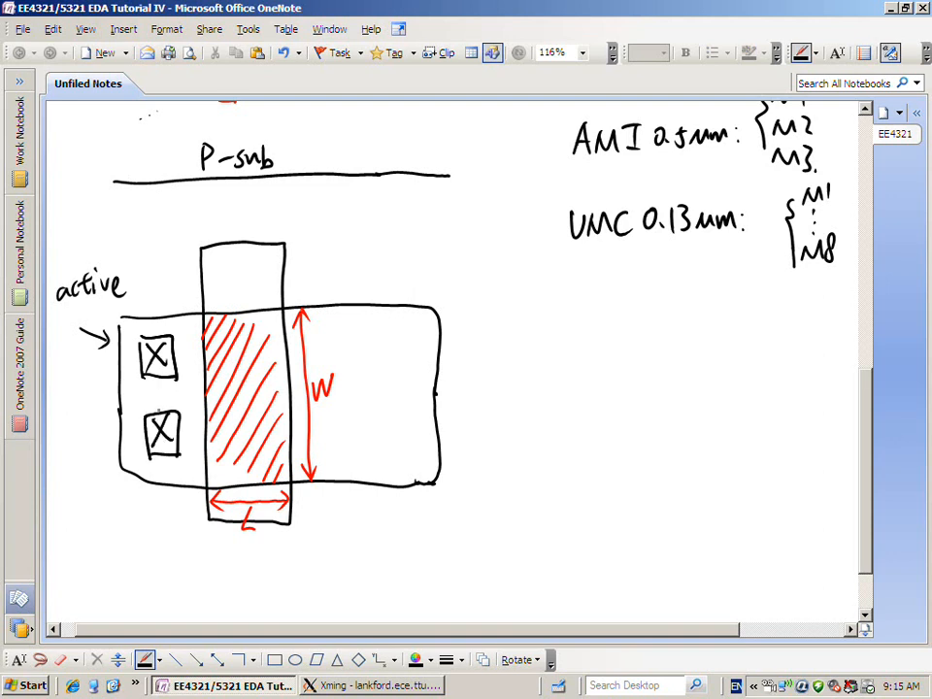
pyautogui.moveTo(152, 416)
pyautogui.mouseDown()
pyautogui.moveTo(176, 446)
pyautogui.moveTo(154, 446)
pyautogui.mouseUp()
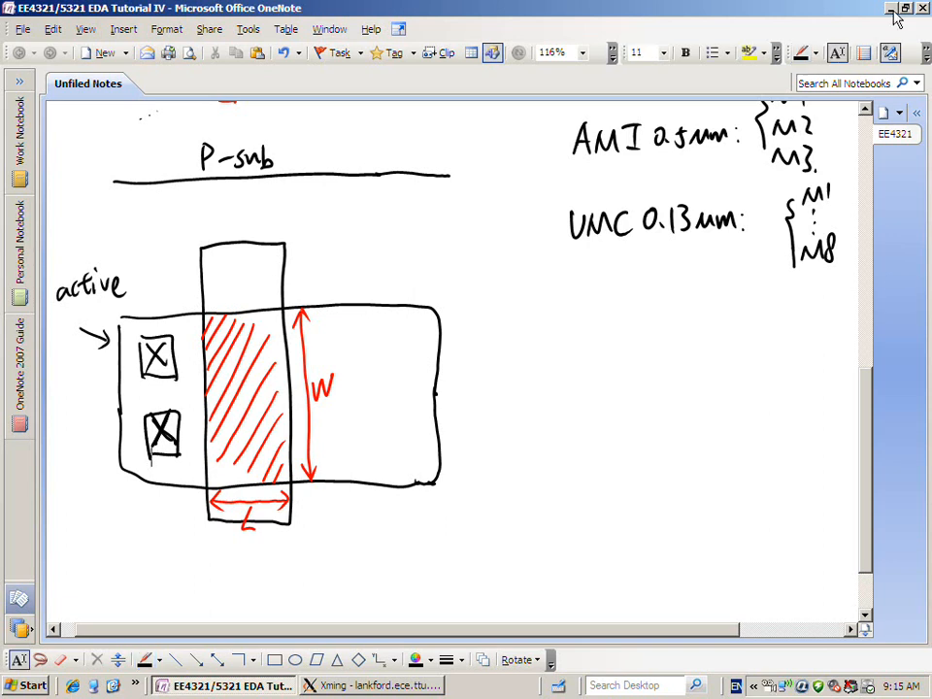
# Outline the two contact squares left of the gate as one region and label it "S"
pyautogui.click(864, 112)
pyautogui.click(865, 112)
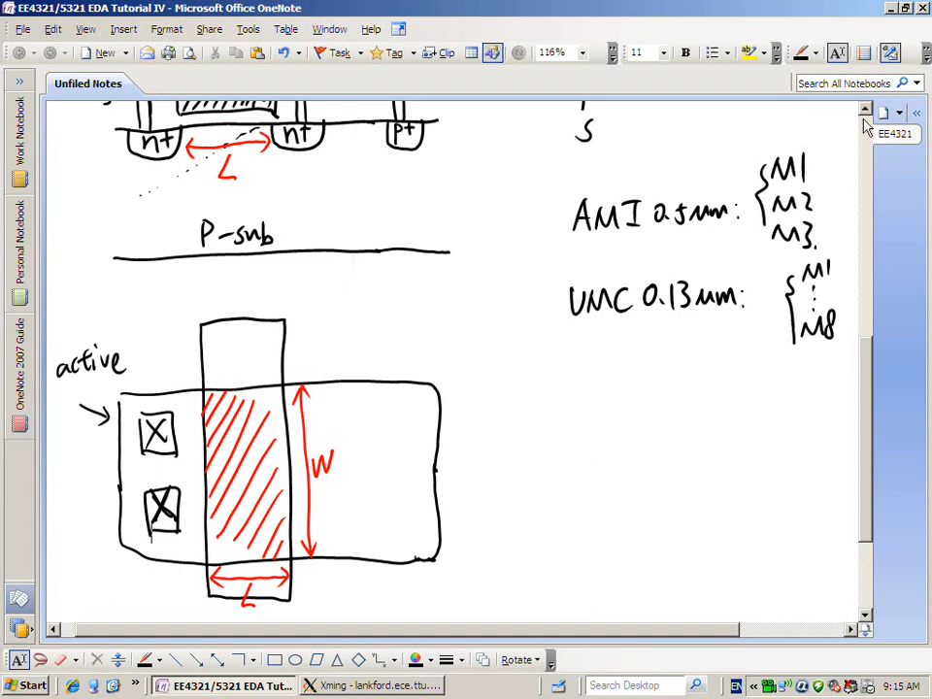
pyautogui.moveTo(870, 336); pyautogui.dragTo(866, 391)
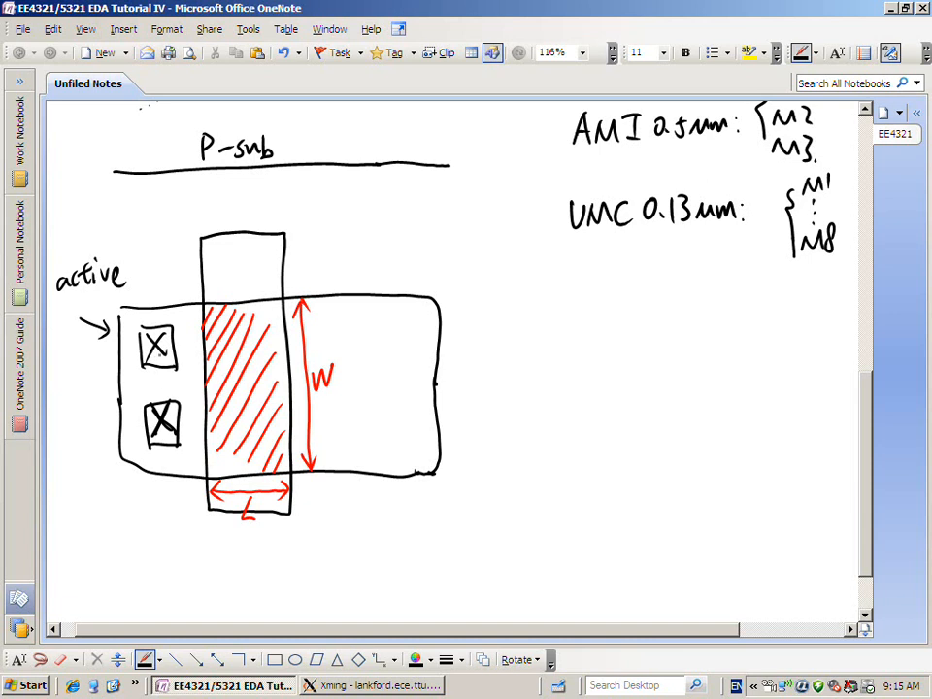
pyautogui.moveTo(135, 322)
pyautogui.mouseDown()
pyautogui.moveTo(139, 403)
pyautogui.moveTo(172, 456)
pyautogui.moveTo(182, 350)
pyautogui.moveTo(143, 317)
pyautogui.mouseUp()
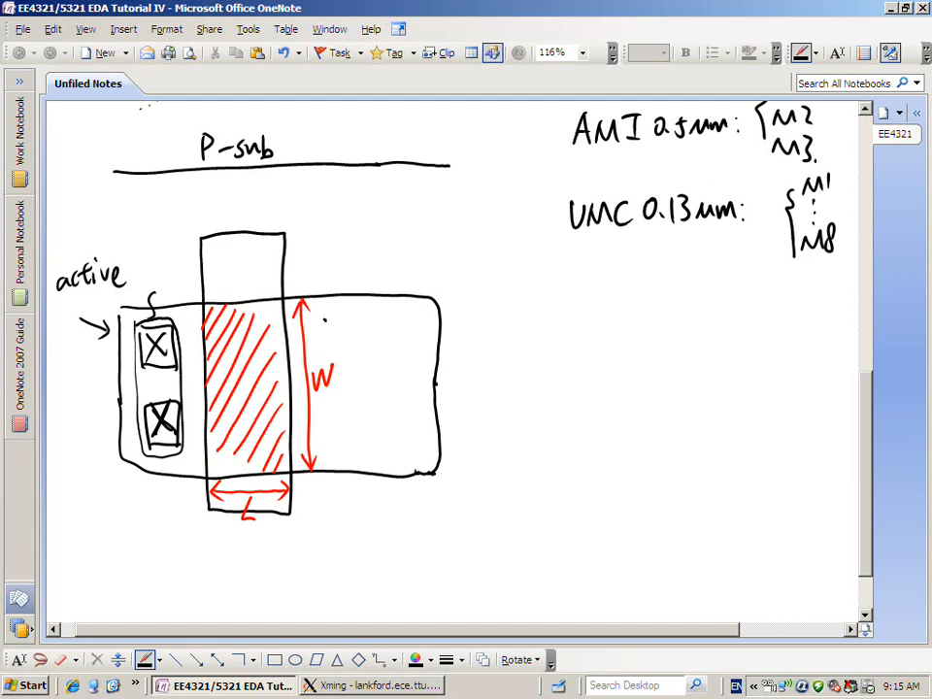
# Draw two crossed contact squares in the active area right of the gate, outline them together and label them "D"
pyautogui.moveTo(333, 328)
pyautogui.mouseDown()
pyautogui.moveTo(351, 343)
pyautogui.moveTo(335, 345)
pyautogui.mouseUp()
pyautogui.moveTo(336, 398)
pyautogui.mouseDown()
pyautogui.moveTo(351, 430)
pyautogui.moveTo(335, 431)
pyautogui.moveTo(361, 438)
pyautogui.moveTo(330, 386)
pyautogui.mouseUp()
pyautogui.moveTo(318, 307)
pyautogui.mouseDown()
pyautogui.moveTo(319, 340)
pyautogui.moveTo(359, 315)
pyautogui.moveTo(318, 302)
pyautogui.moveTo(317, 386)
pyautogui.mouseUp()
pyautogui.moveTo(339, 299)
pyautogui.mouseDown()
pyautogui.moveTo(361, 303)
pyautogui.moveTo(330, 290)
pyautogui.mouseUp()
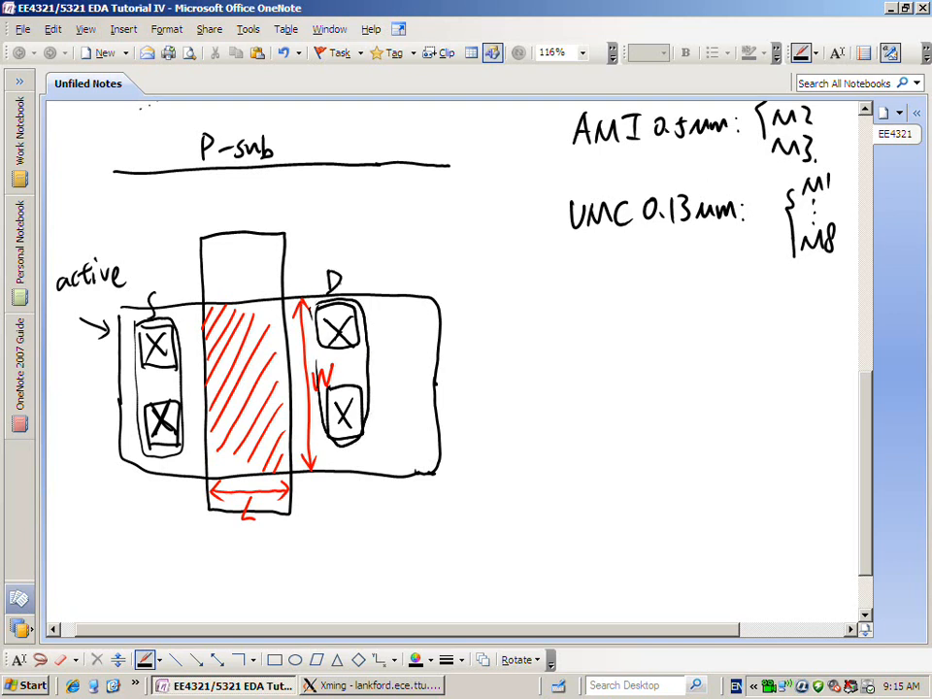
pyautogui.press('Escape')
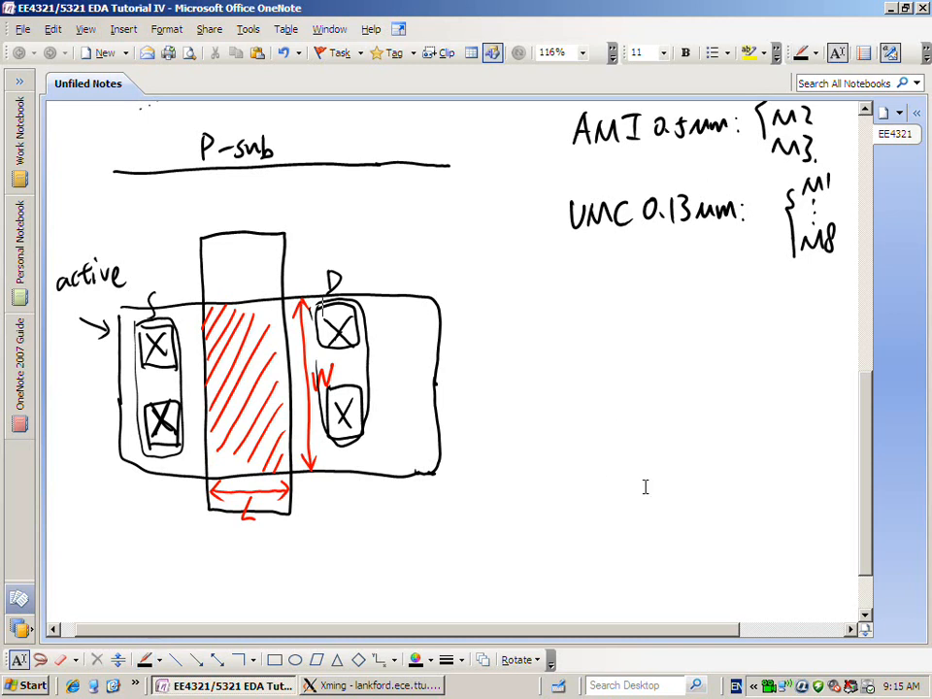
pyautogui.click(446, 485)
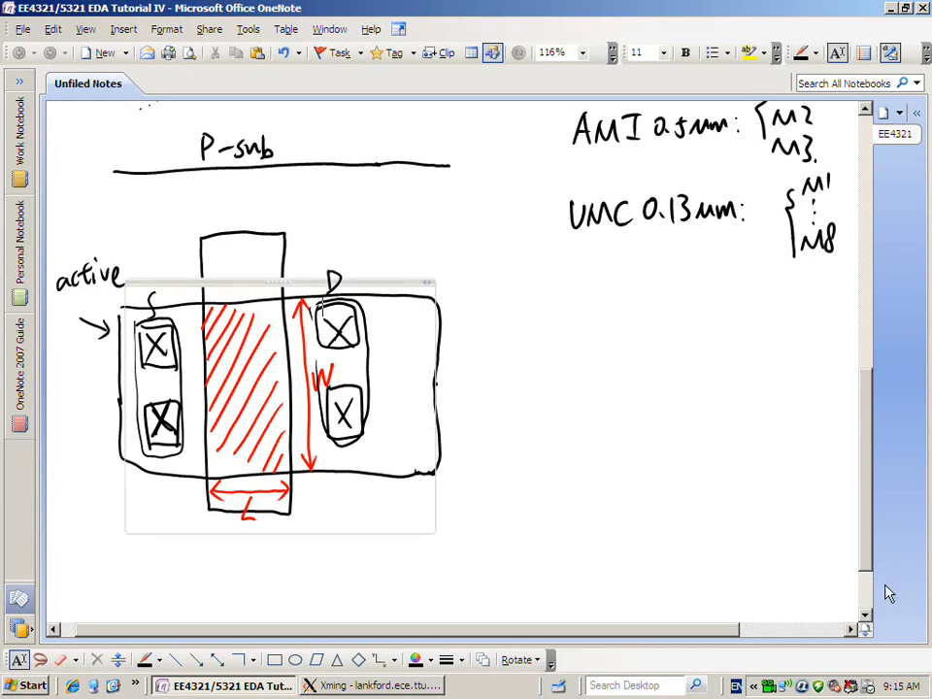
# Draw a crossed contact square in the upper end of the gate rectangle and label it "G"
pyautogui.click(864, 615)
pyautogui.click(865, 616)
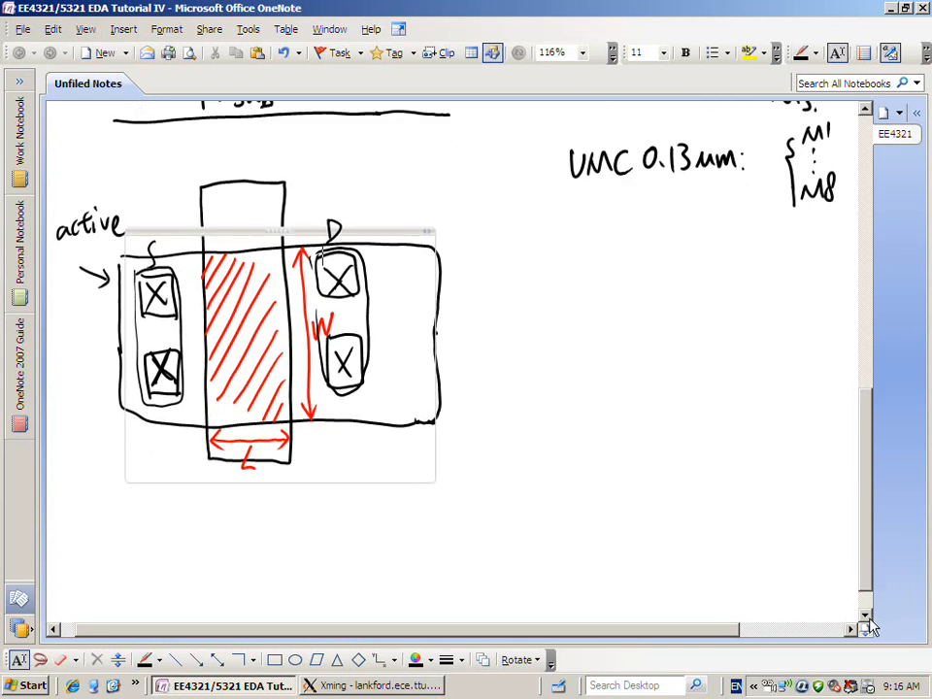
pyautogui.click(686, 513)
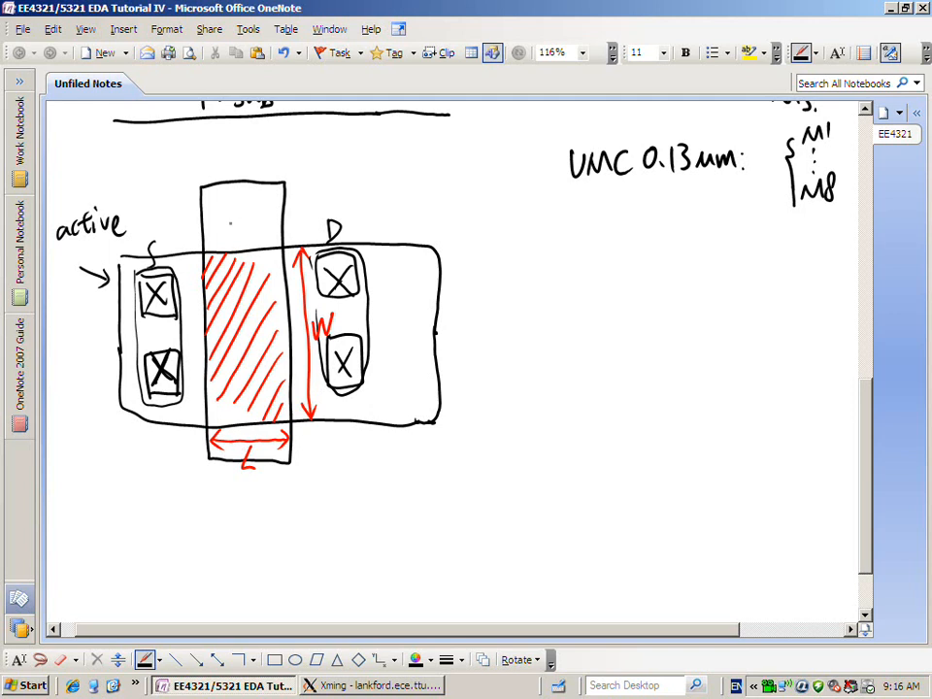
pyautogui.moveTo(226, 191)
pyautogui.mouseDown()
pyautogui.moveTo(225, 231)
pyautogui.moveTo(264, 231)
pyautogui.moveTo(229, 228)
pyautogui.mouseUp()
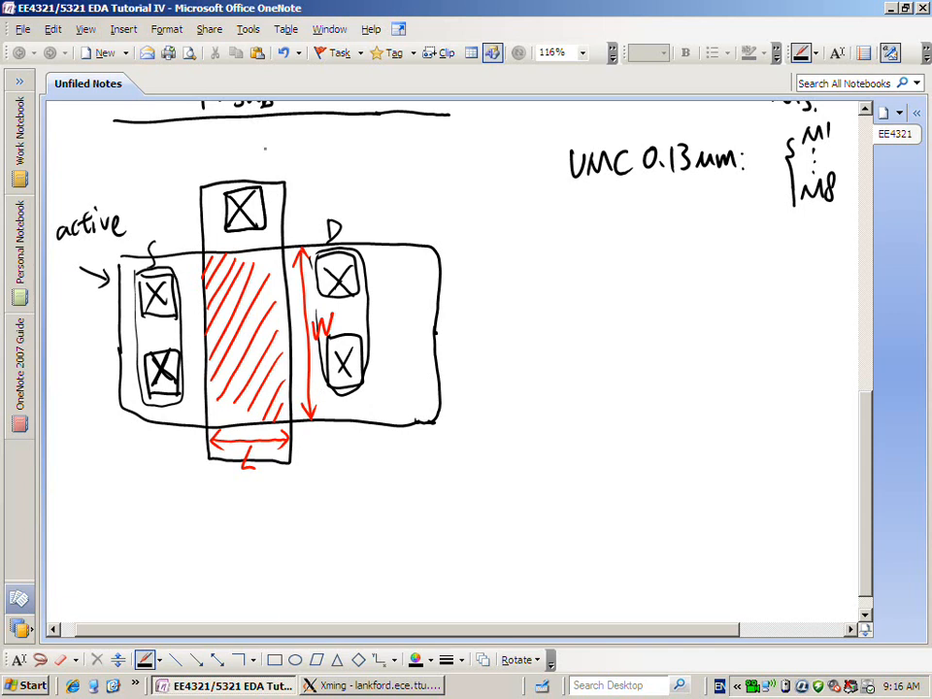
pyautogui.click(836, 53)
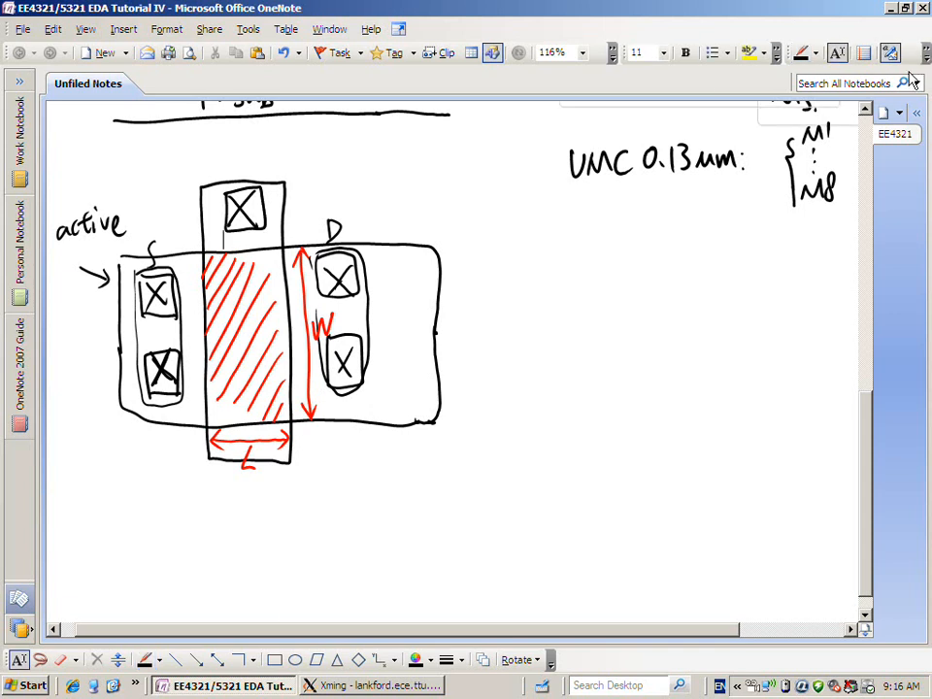
pyautogui.click(866, 108)
pyautogui.click(868, 110)
pyautogui.click(868, 110)
pyautogui.click(868, 110)
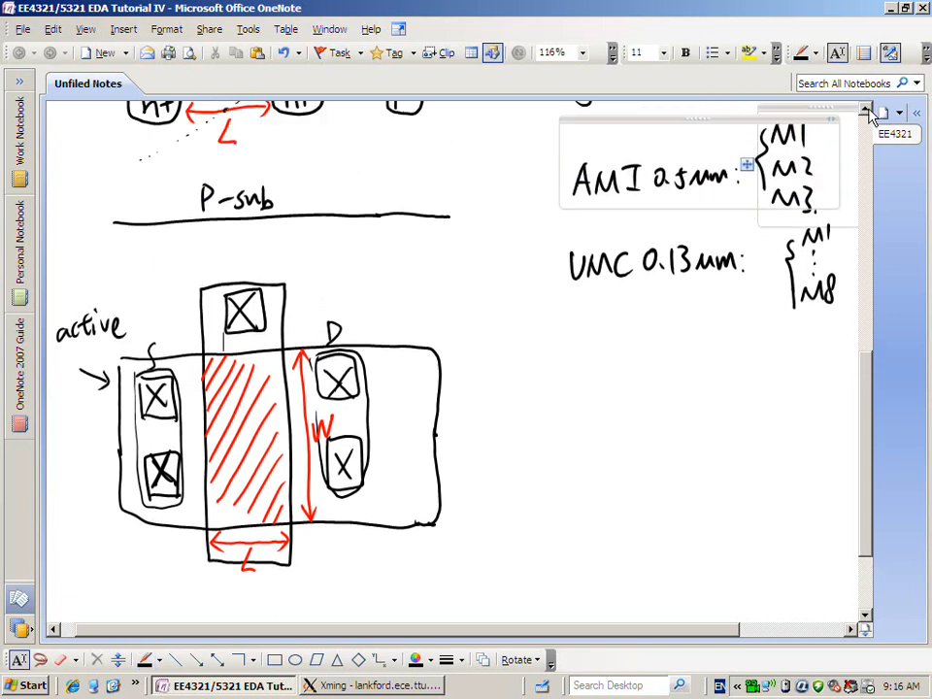
pyautogui.moveTo(281, 273); pyautogui.dragTo(279, 288)
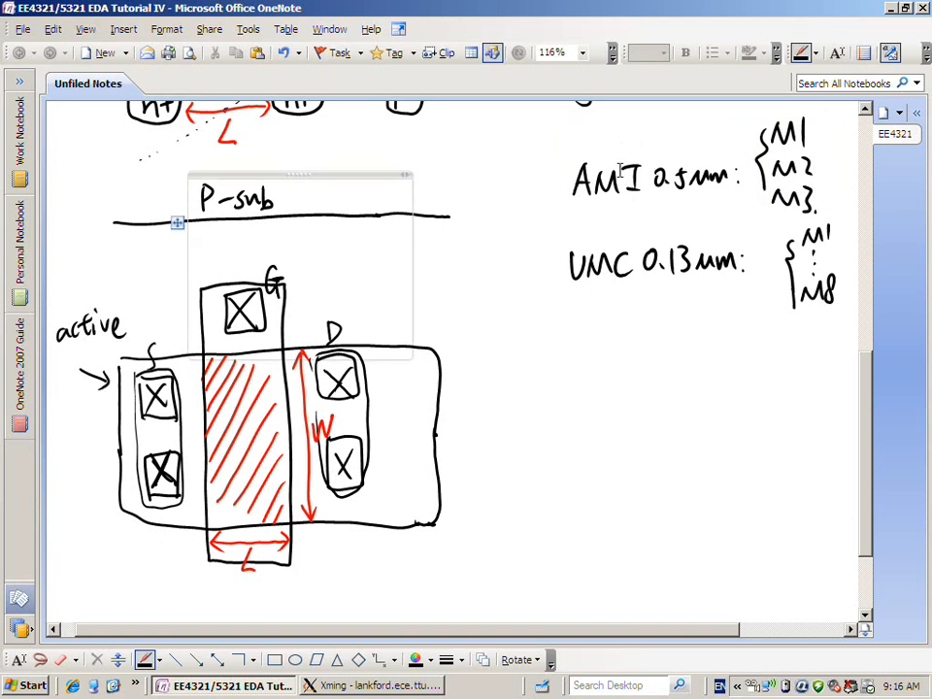
# Review the NMOS cross-section and transistor symbol above the layout to compare their terminals
pyautogui.click(865, 115)
pyautogui.click(866, 115)
pyautogui.click(866, 115)
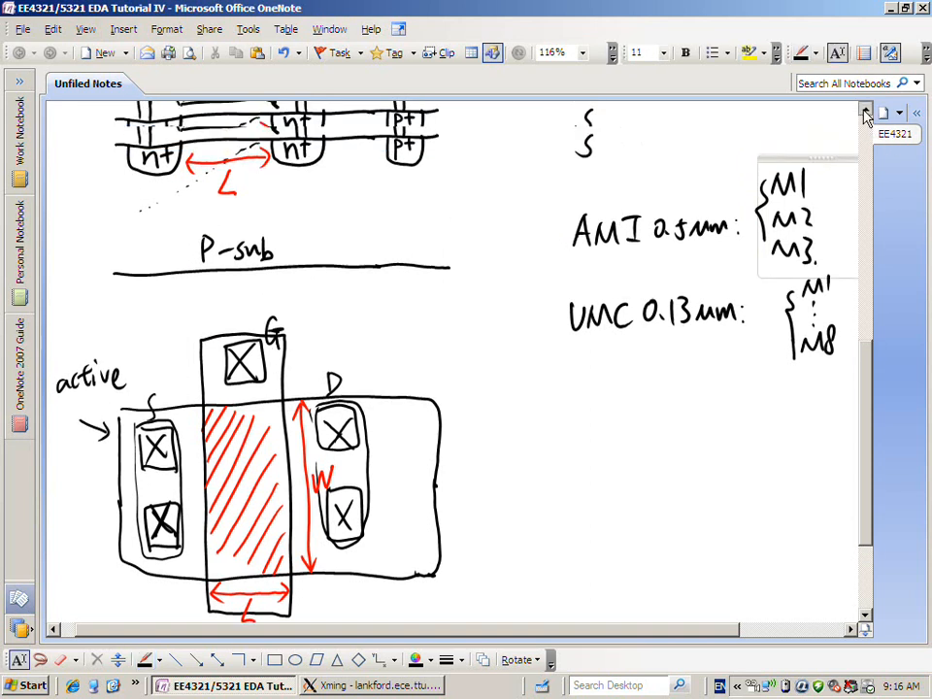
pyautogui.click(865, 115)
pyautogui.click(865, 114)
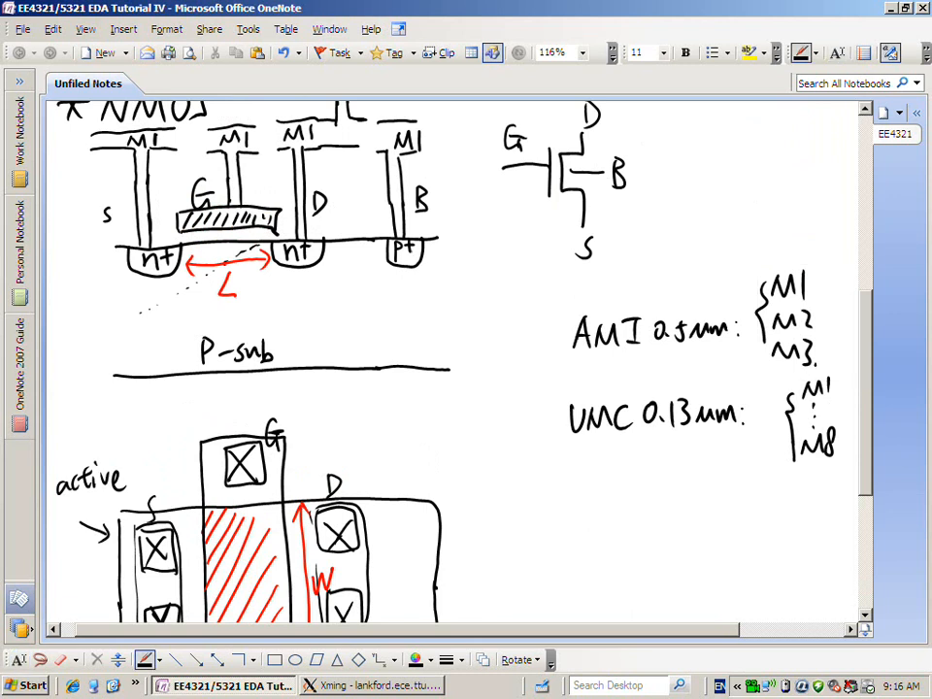
pyautogui.scroll(2, 761, 609)
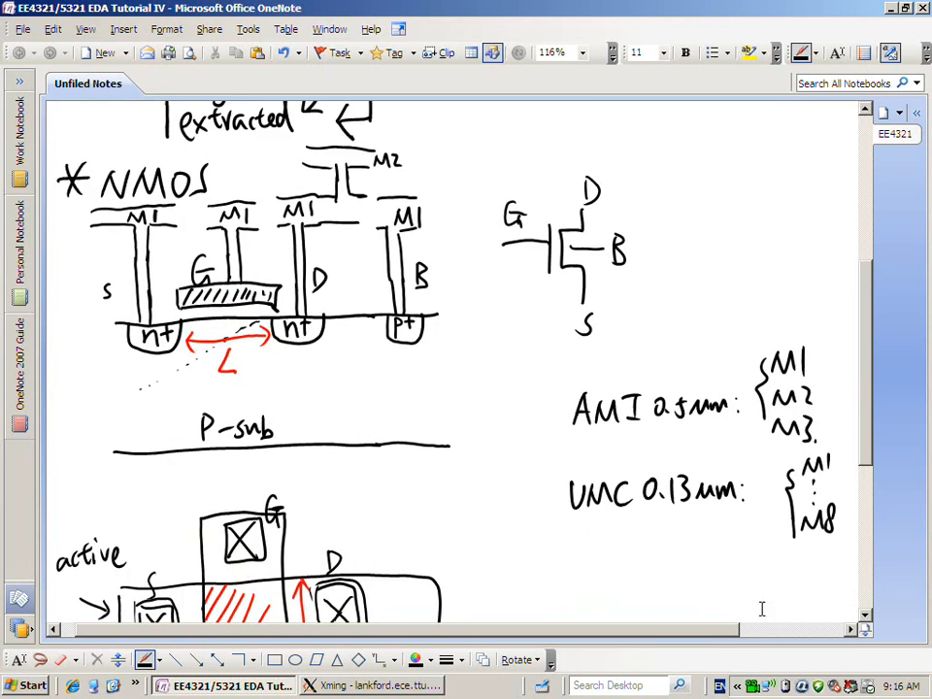
pyautogui.click(864, 616)
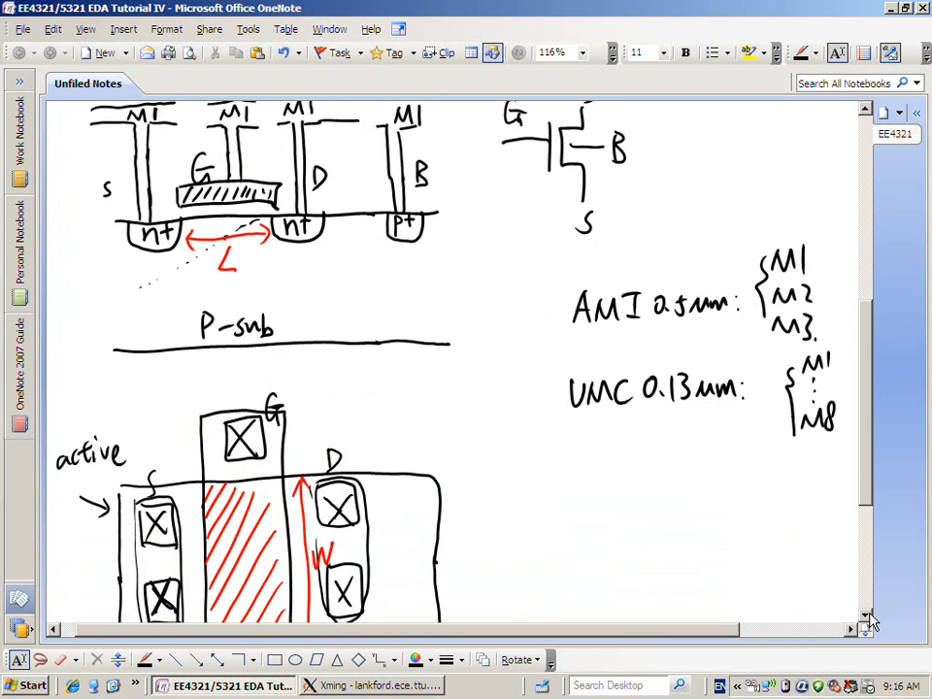
pyautogui.click(865, 616)
# Erase the right end of the active rectangle and redraw its right edge closer to the drain contacts
pyautogui.moveTo(446, 359)
pyautogui.mouseDown()
pyautogui.moveTo(424, 542)
pyautogui.moveTo(442, 484)
pyautogui.moveTo(445, 393)
pyautogui.moveTo(424, 391)
pyautogui.mouseUp()
pyautogui.moveTo(441, 532)
pyautogui.mouseDown()
pyautogui.moveTo(437, 504)
pyautogui.moveTo(422, 541)
pyautogui.mouseUp()
pyautogui.click(409, 370)
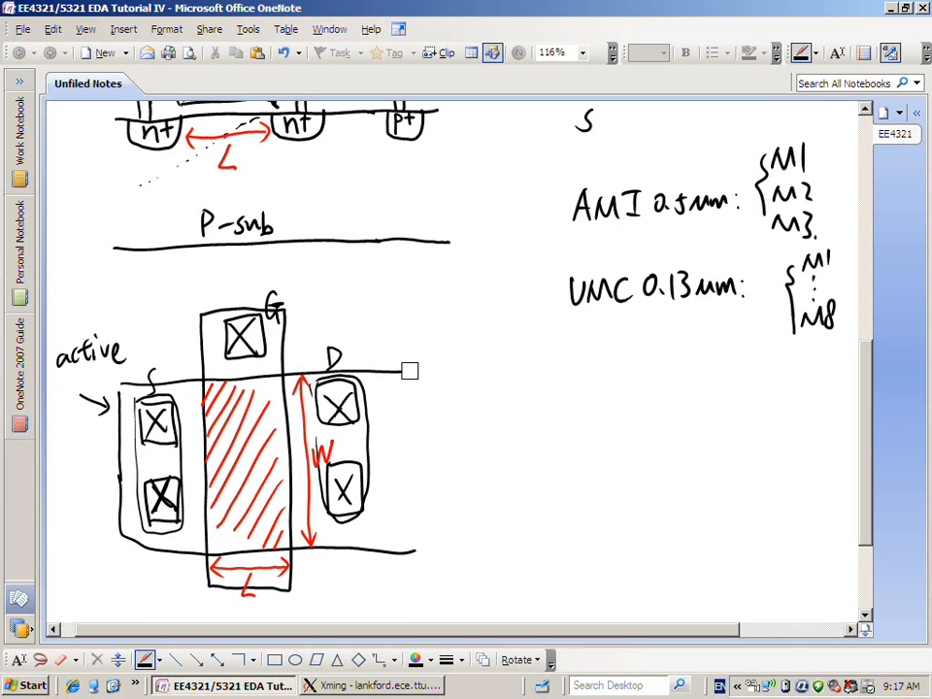
pyautogui.moveTo(399, 361)
pyautogui.mouseDown()
pyautogui.moveTo(414, 509)
pyautogui.moveTo(407, 565)
pyautogui.moveTo(393, 558)
pyautogui.mouseUp()
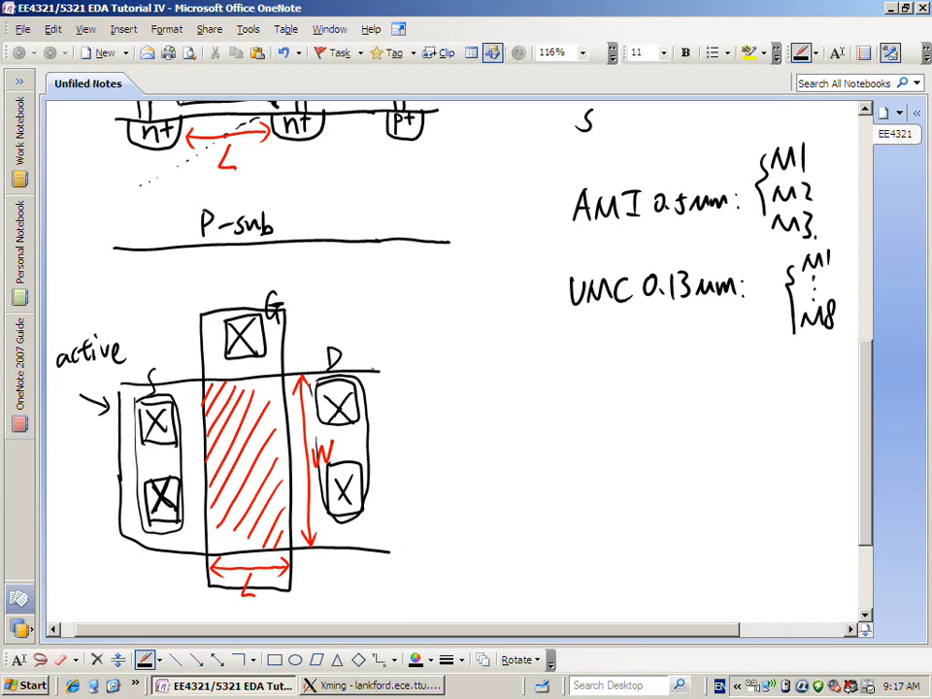
pyautogui.moveTo(379, 363); pyautogui.dragTo(392, 555)
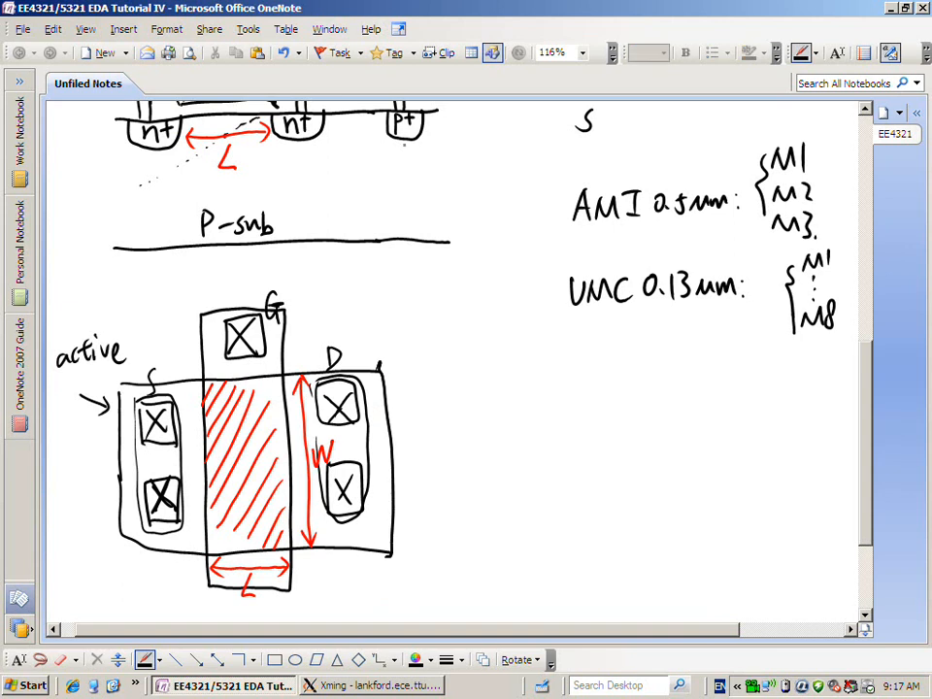
# Point an arrow at the cross-section's p+ region and draw an outlined pair of crossed contacts labelled "B" right of the active rectangle
pyautogui.moveTo(401, 143)
pyautogui.mouseDown()
pyautogui.moveTo(398, 162)
pyautogui.moveTo(400, 141)
pyautogui.moveTo(407, 150)
pyautogui.mouseUp()
pyautogui.moveTo(428, 369)
pyautogui.mouseDown()
pyautogui.moveTo(427, 419)
pyautogui.moveTo(458, 384)
pyautogui.moveTo(430, 420)
pyautogui.moveTo(453, 407)
pyautogui.mouseUp()
pyautogui.moveTo(452, 381); pyautogui.dragTo(436, 410)
pyautogui.moveTo(431, 458)
pyautogui.mouseDown()
pyautogui.moveTo(433, 503)
pyautogui.moveTo(462, 499)
pyautogui.mouseUp()
pyautogui.moveTo(433, 501); pyautogui.dragTo(465, 503)
pyautogui.moveTo(437, 471)
pyautogui.mouseDown()
pyautogui.moveTo(456, 495)
pyautogui.moveTo(434, 499)
pyautogui.mouseUp()
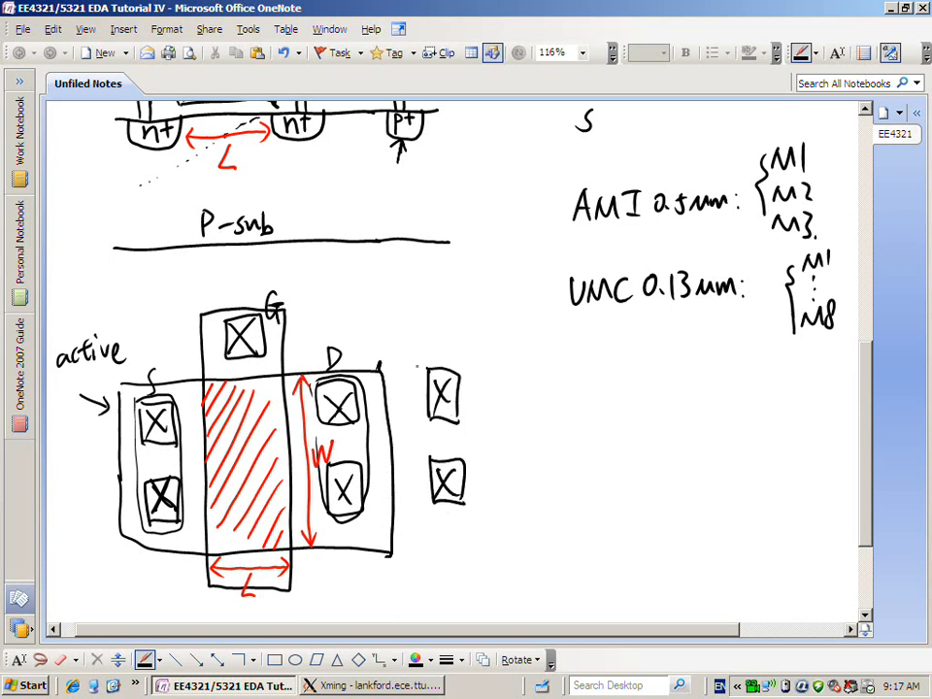
pyautogui.moveTo(419, 361)
pyautogui.mouseDown()
pyautogui.moveTo(424, 514)
pyautogui.moveTo(471, 516)
pyautogui.moveTo(474, 364)
pyautogui.moveTo(419, 360)
pyautogui.mouseUp()
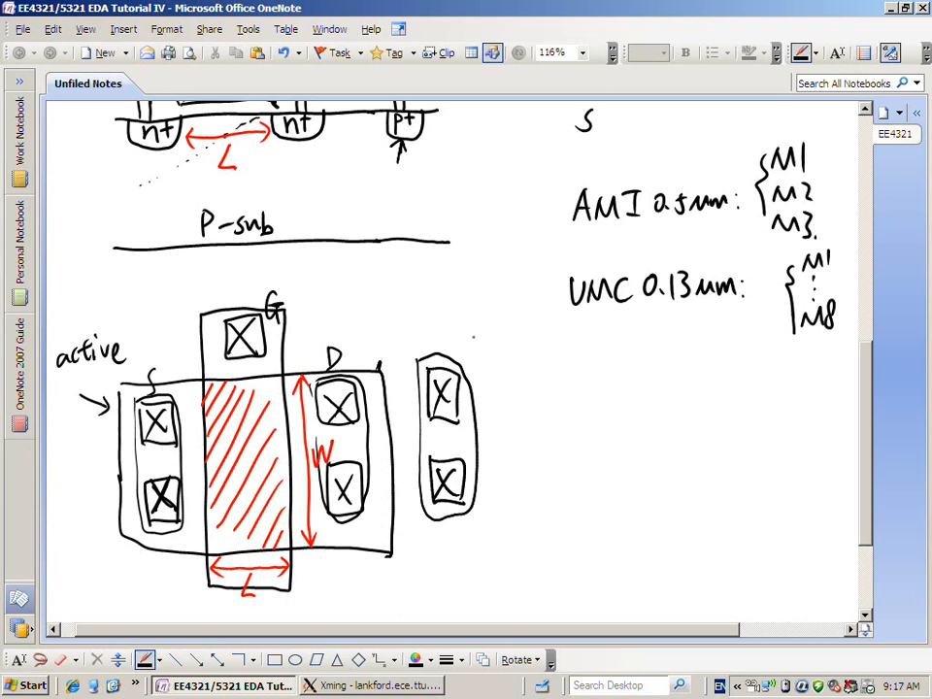
pyautogui.moveTo(472, 356); pyautogui.dragTo(474, 382)
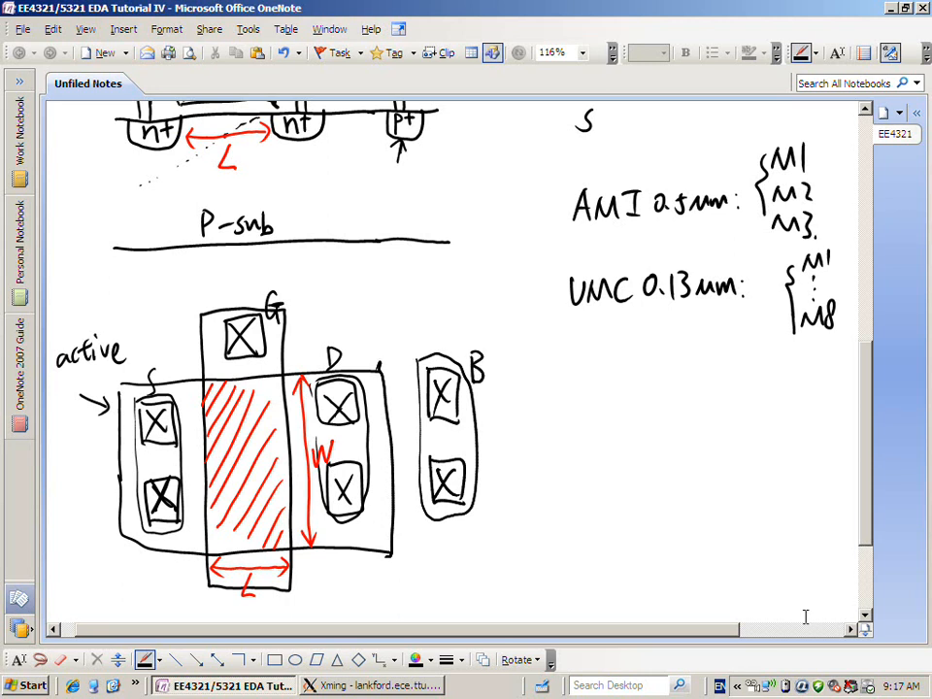
# Draw a horizontal strip running right from the lower body contact with the Blue (thick) pen and label it "M1"
pyautogui.click(863, 615)
pyautogui.click(864, 615)
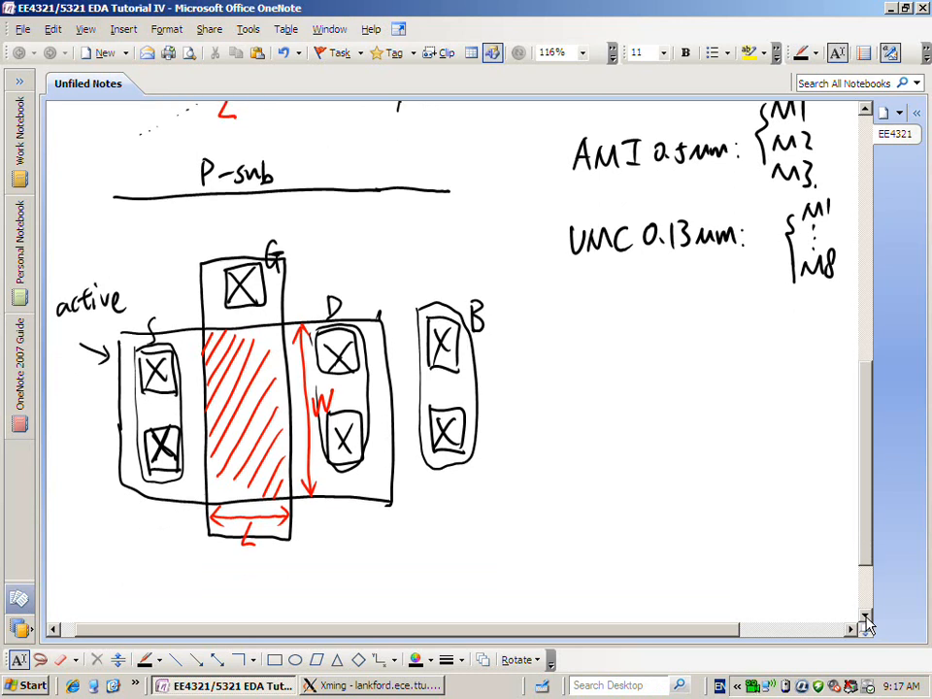
pyautogui.click(865, 616)
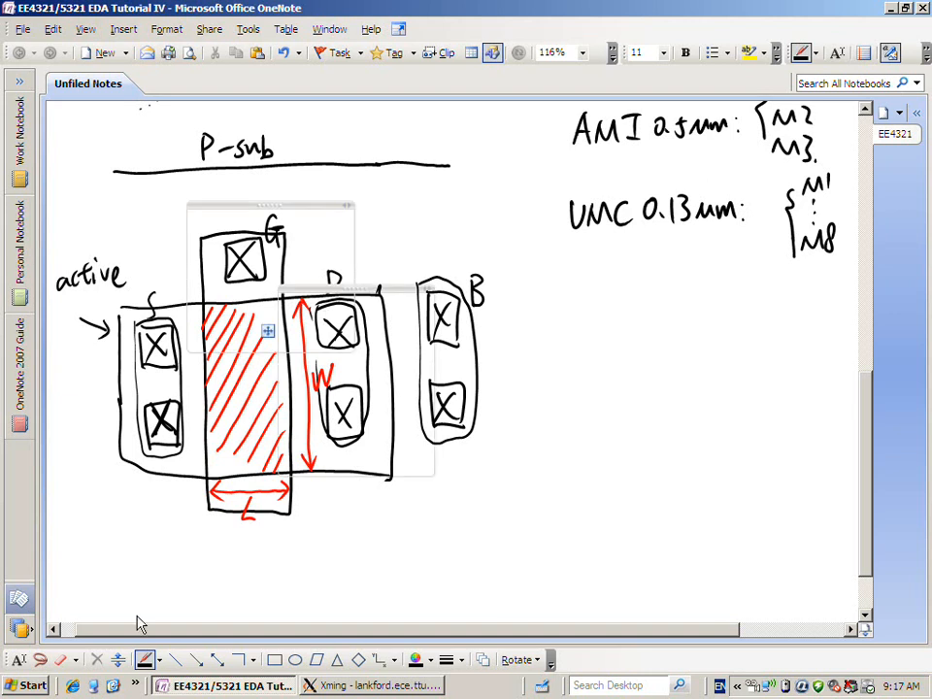
pyautogui.click(161, 660)
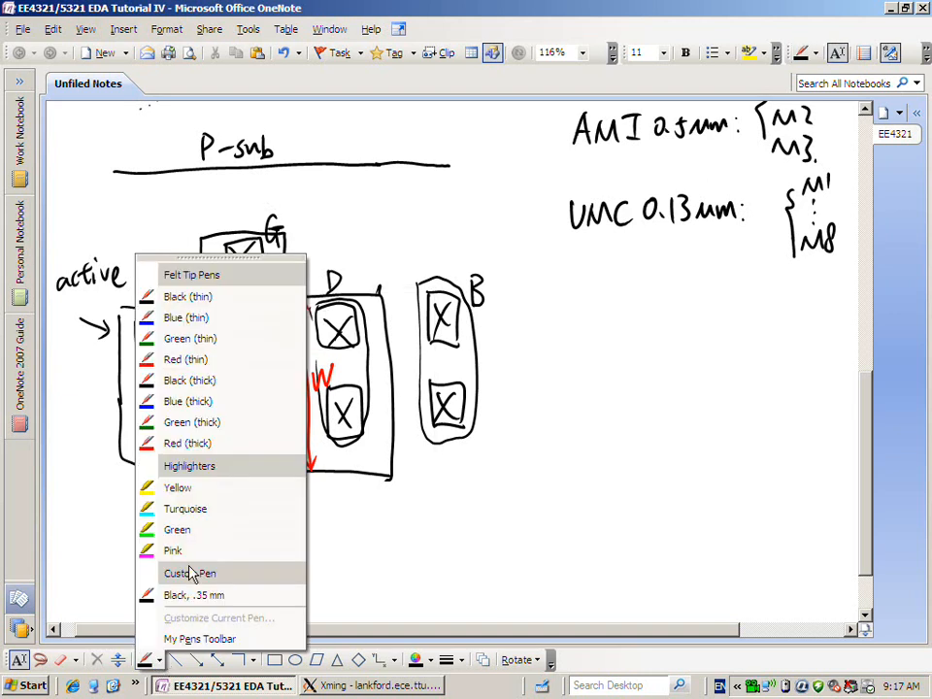
pyautogui.click(208, 410)
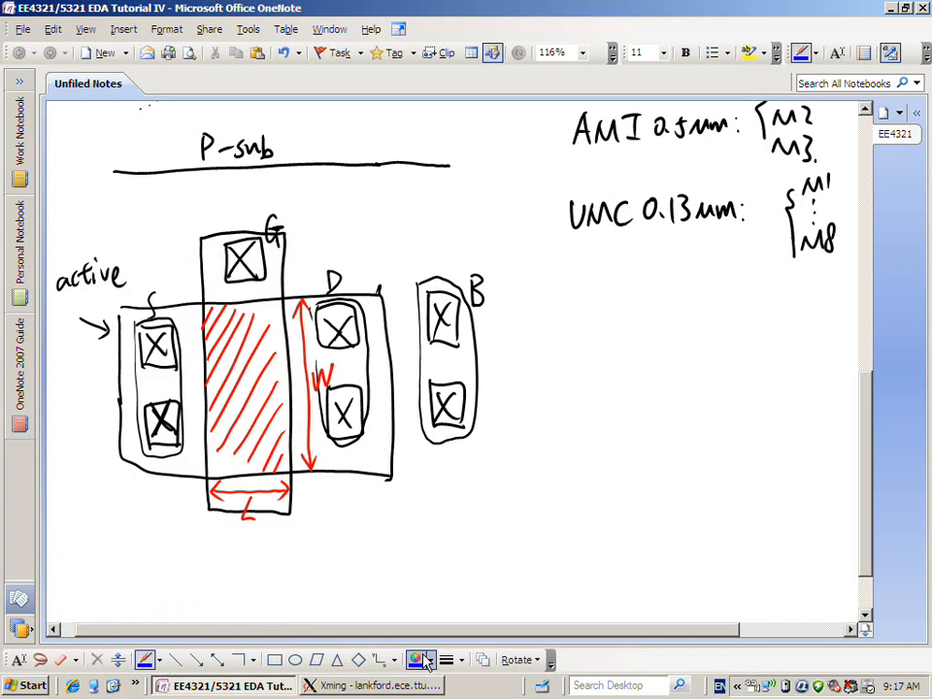
pyautogui.moveTo(464, 384); pyautogui.dragTo(595, 381)
pyautogui.moveTo(458, 426); pyautogui.dragTo(596, 429)
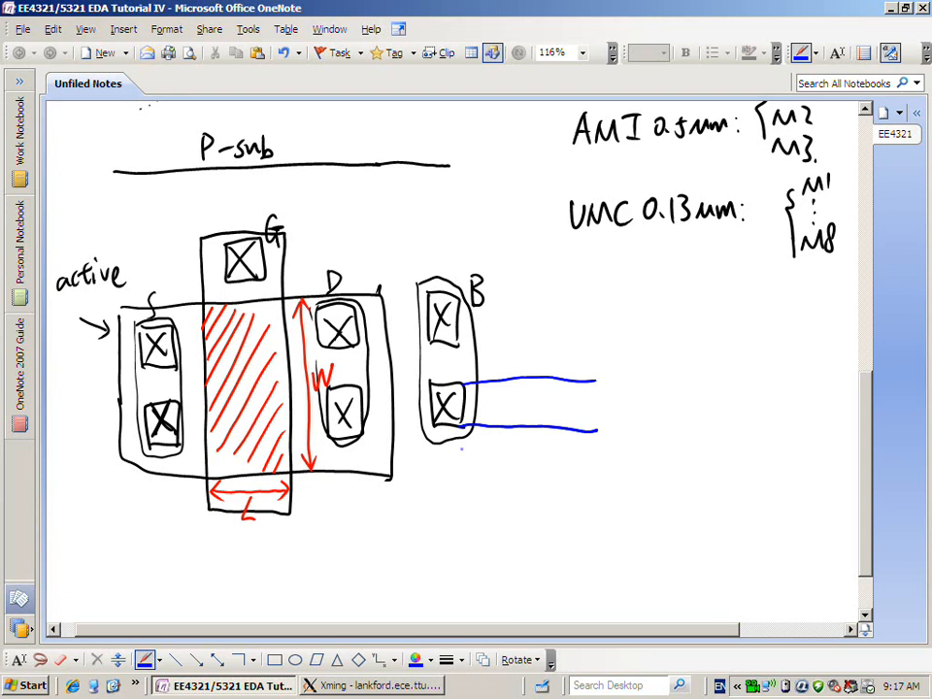
pyautogui.moveTo(514, 417)
pyautogui.mouseDown()
pyautogui.moveTo(528, 405)
pyautogui.moveTo(543, 417)
pyautogui.mouseUp()
pyautogui.moveTo(549, 392); pyautogui.dragTo(549, 417)
# Draw a blue vertical strip running down from the lower drain contact and label it "M1"
pyautogui.moveTo(331, 436); pyautogui.dragTo(339, 584)
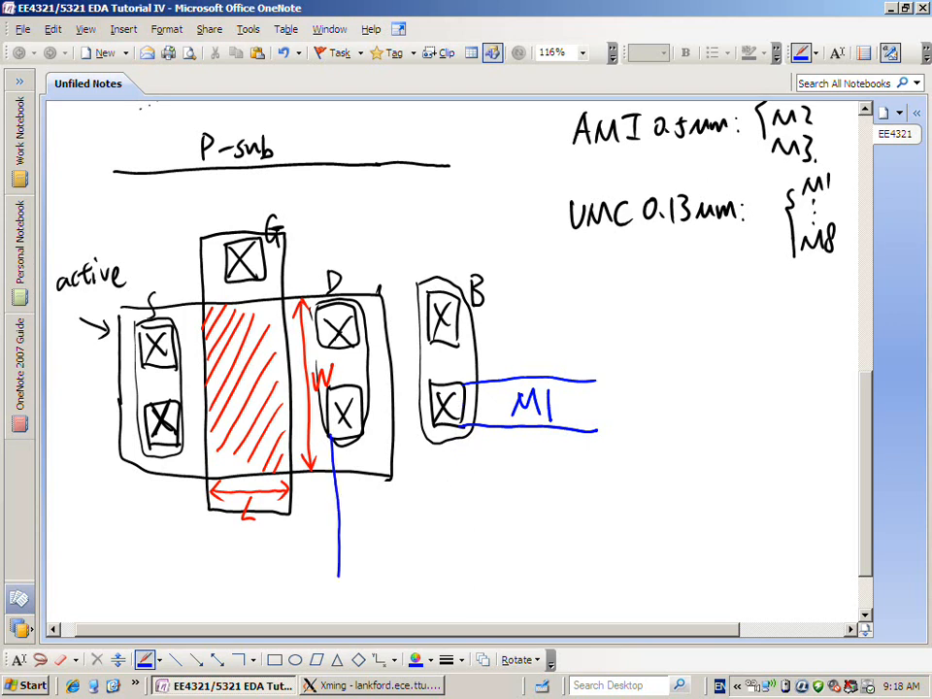
pyautogui.moveTo(364, 442); pyautogui.dragTo(374, 576)
pyautogui.moveTo(345, 541)
pyautogui.mouseDown()
pyautogui.moveTo(359, 524)
pyautogui.moveTo(365, 534)
pyautogui.mouseUp()
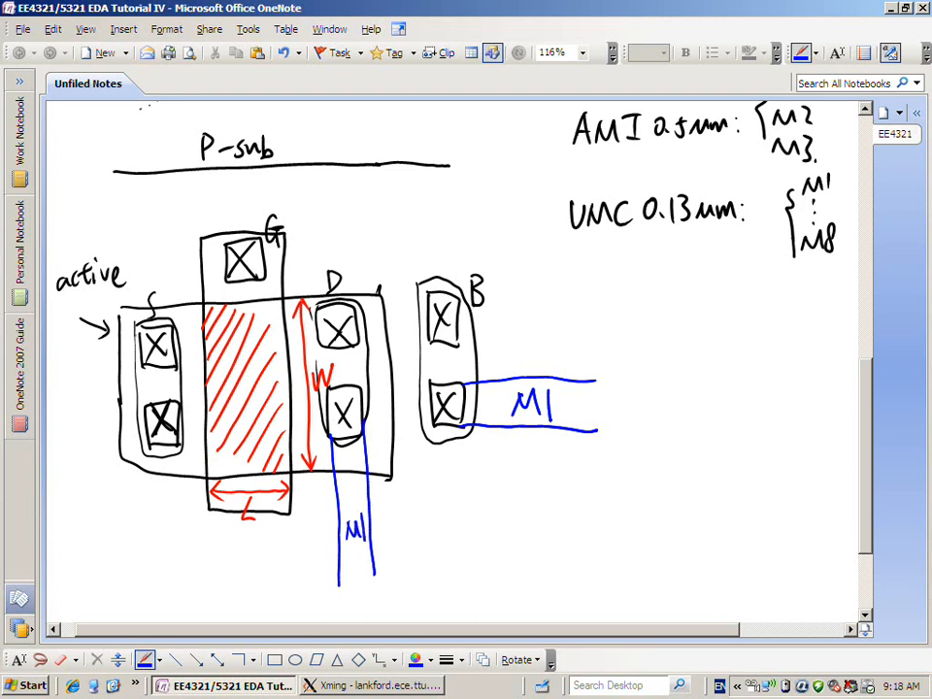
# Draw a blue horizontal strip running left from the upper source contact and label it "M1"
pyautogui.moveTo(66, 327); pyautogui.dragTo(161, 332)
pyautogui.moveTo(67, 374); pyautogui.dragTo(154, 375)
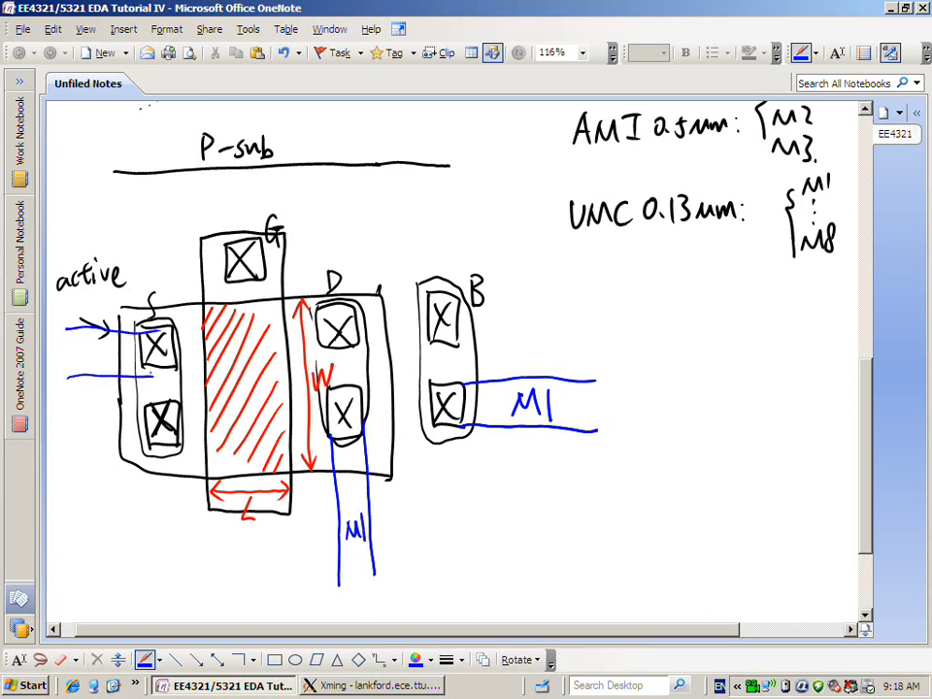
pyautogui.moveTo(70, 364)
pyautogui.mouseDown()
pyautogui.moveTo(83, 348)
pyautogui.moveTo(86, 365)
pyautogui.mouseUp()
pyautogui.moveTo(93, 352); pyautogui.dragTo(98, 365)
# Draw a blue strip going up from the gate contact and bending right, and label it "M1"
pyautogui.moveTo(227, 234)
pyautogui.mouseDown()
pyautogui.moveTo(227, 191)
pyautogui.moveTo(331, 192)
pyautogui.mouseUp()
pyautogui.moveTo(260, 234)
pyautogui.mouseDown()
pyautogui.moveTo(260, 224)
pyautogui.moveTo(327, 223)
pyautogui.moveTo(304, 205)
pyautogui.mouseUp()
pyautogui.moveTo(303, 205); pyautogui.dragTo(311, 215)
pyautogui.moveTo(311, 216); pyautogui.dragTo(319, 205)
pyautogui.moveTo(318, 205); pyautogui.dragTo(327, 218)
pyautogui.moveTo(327, 224); pyautogui.dragTo(344, 224)
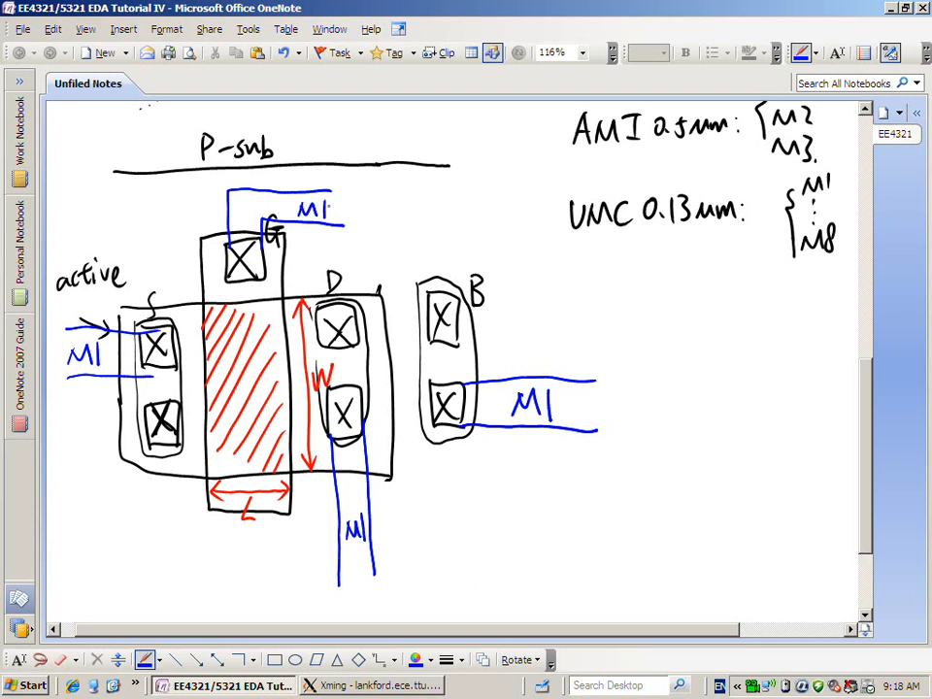
# Review the NMOS cross-section and compare its gate, source, drain and body connections with the top-view layout
pyautogui.click(319, 232)
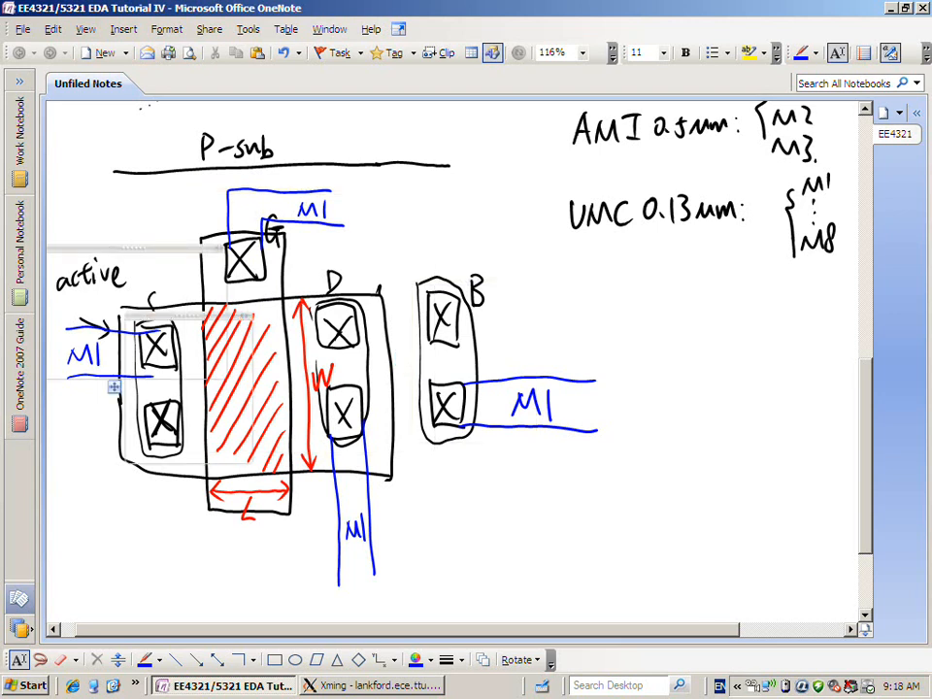
pyautogui.click(144, 660)
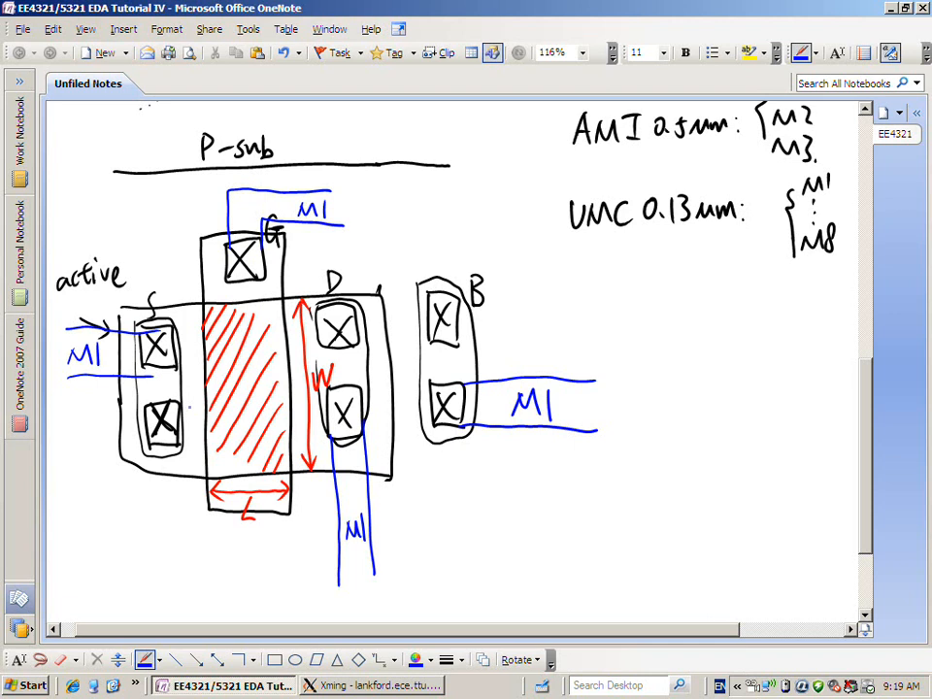
pyautogui.click(865, 111)
pyautogui.moveTo(864, 112); pyautogui.dragTo(864, 112)
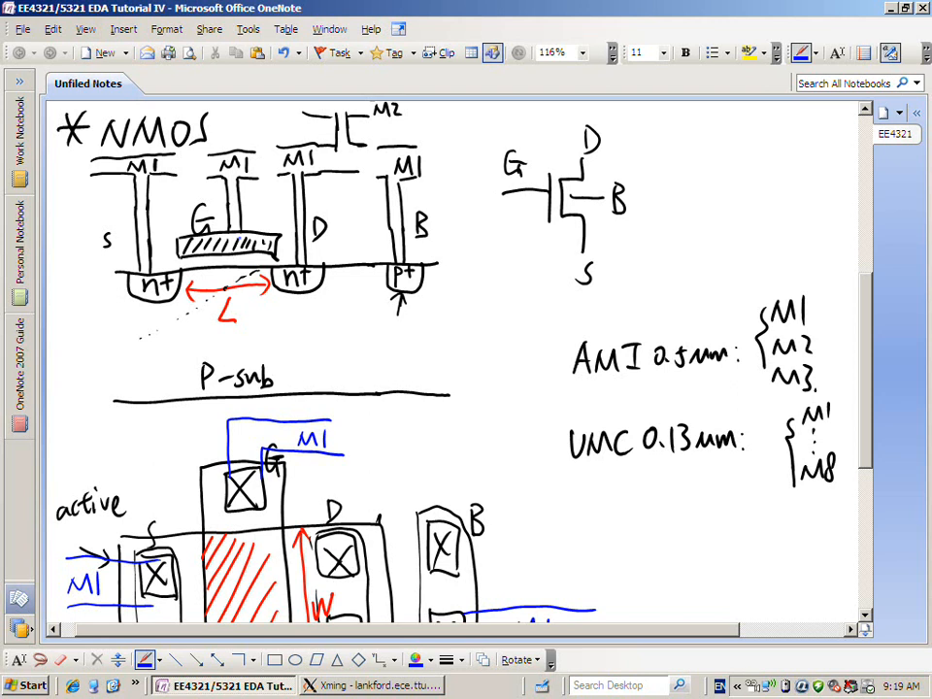
pyautogui.press('Escape')
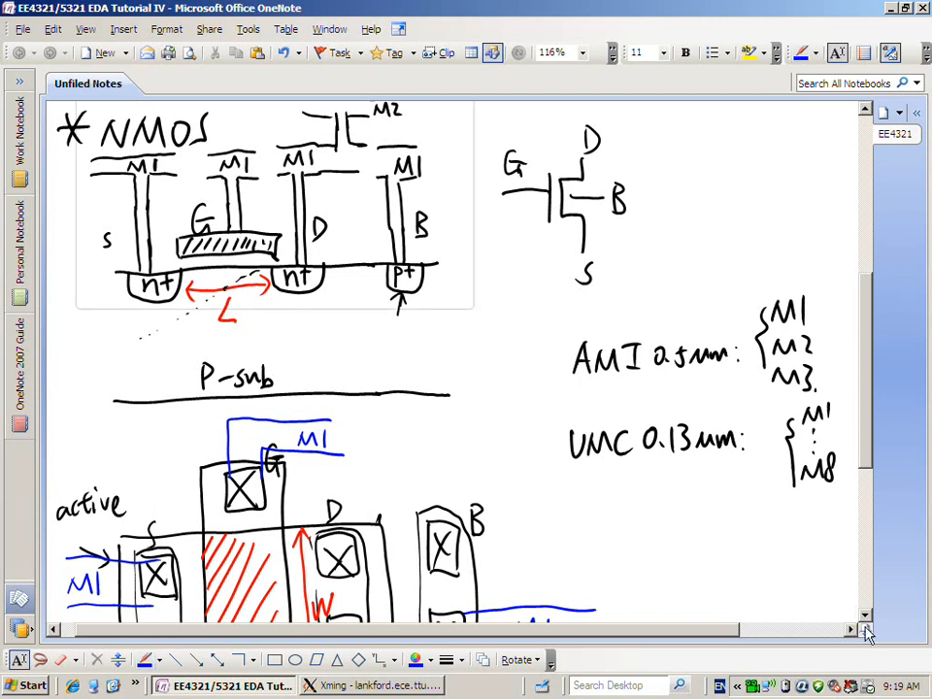
pyautogui.scroll(-4, 866, 633)
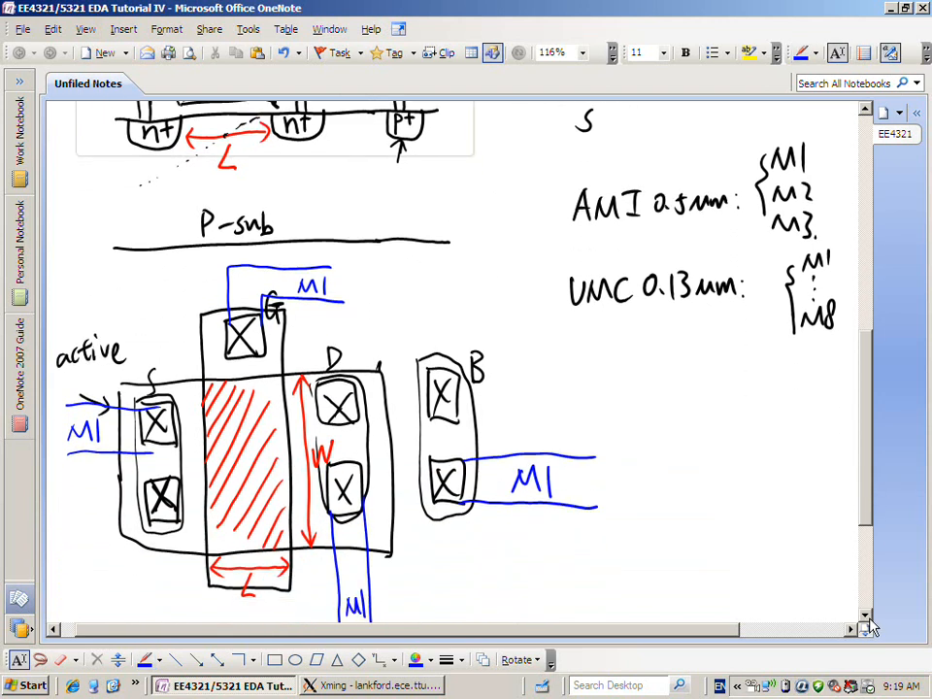
pyautogui.scroll(-1, 870, 627)
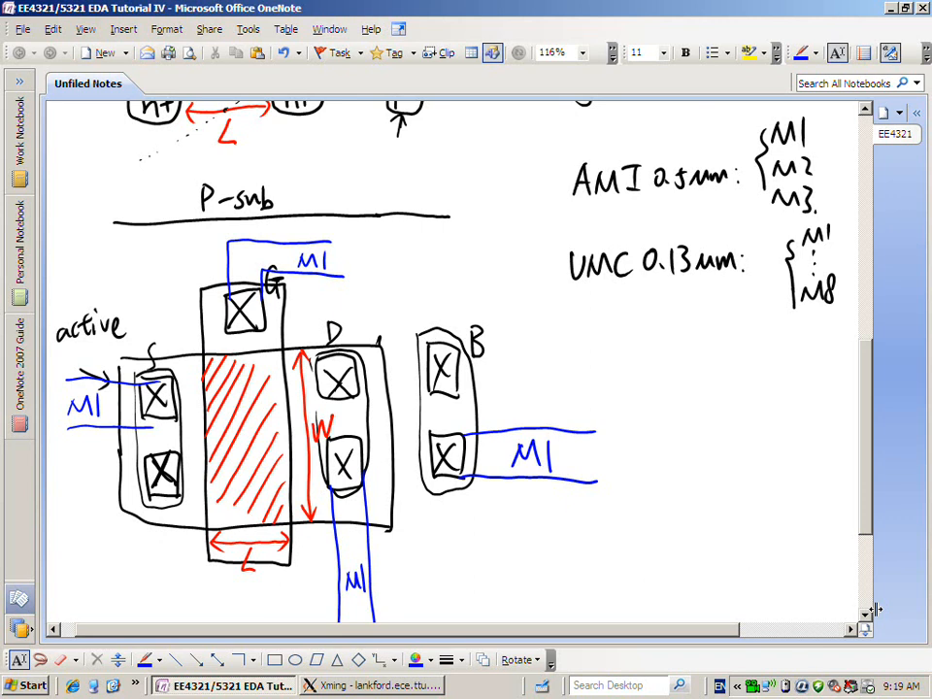
pyautogui.click(865, 617)
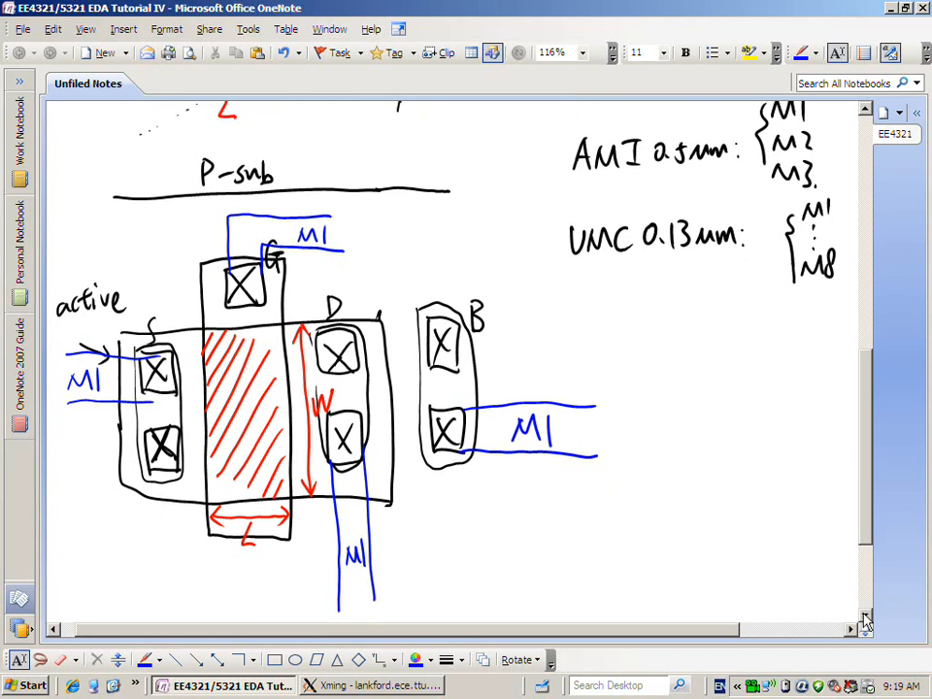
pyautogui.click(864, 619)
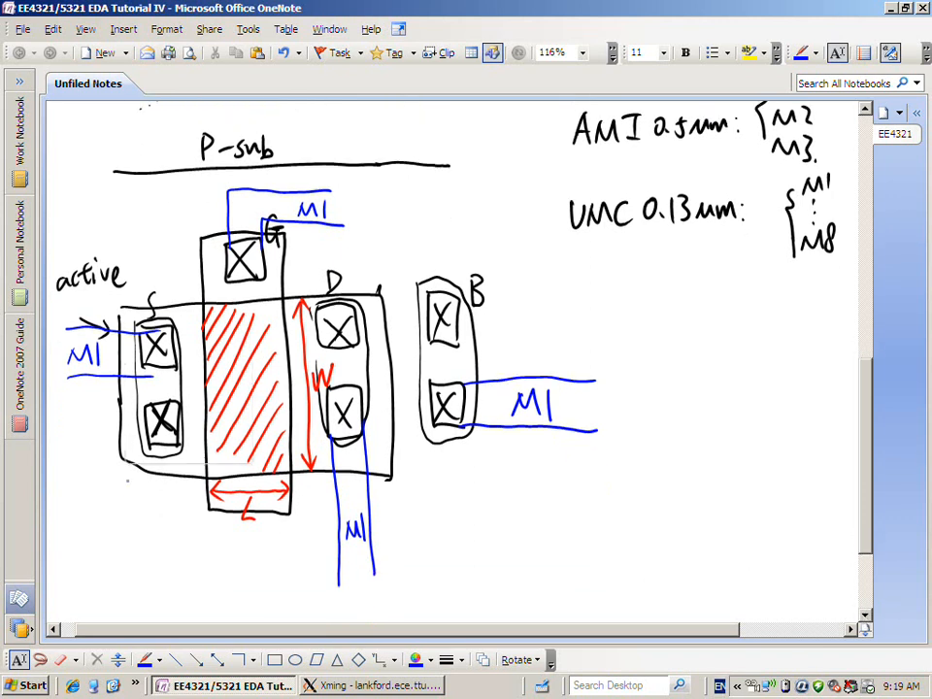
# Write the ratio W over L with the blue pen in the blank area beside the body's M1 strip
pyautogui.click(144, 659)
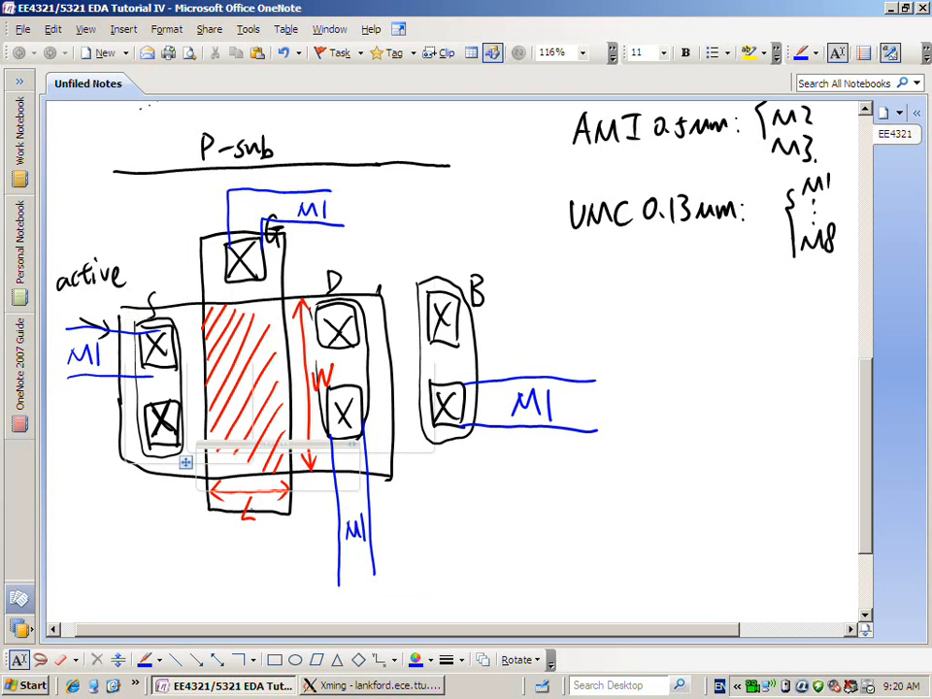
pyautogui.click(145, 659)
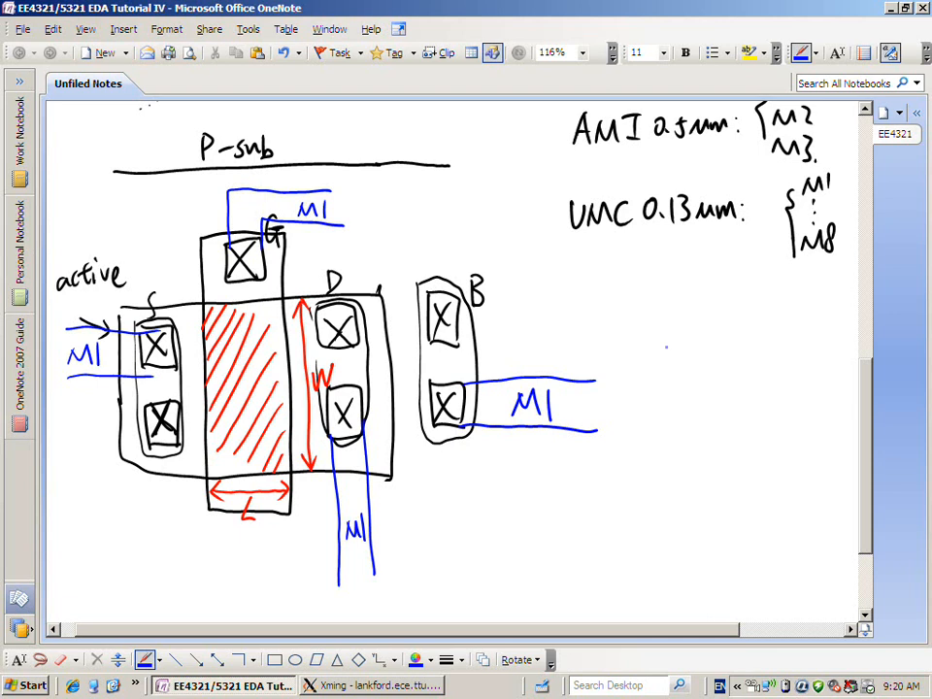
pyautogui.moveTo(678, 379); pyautogui.dragTo(718, 379)
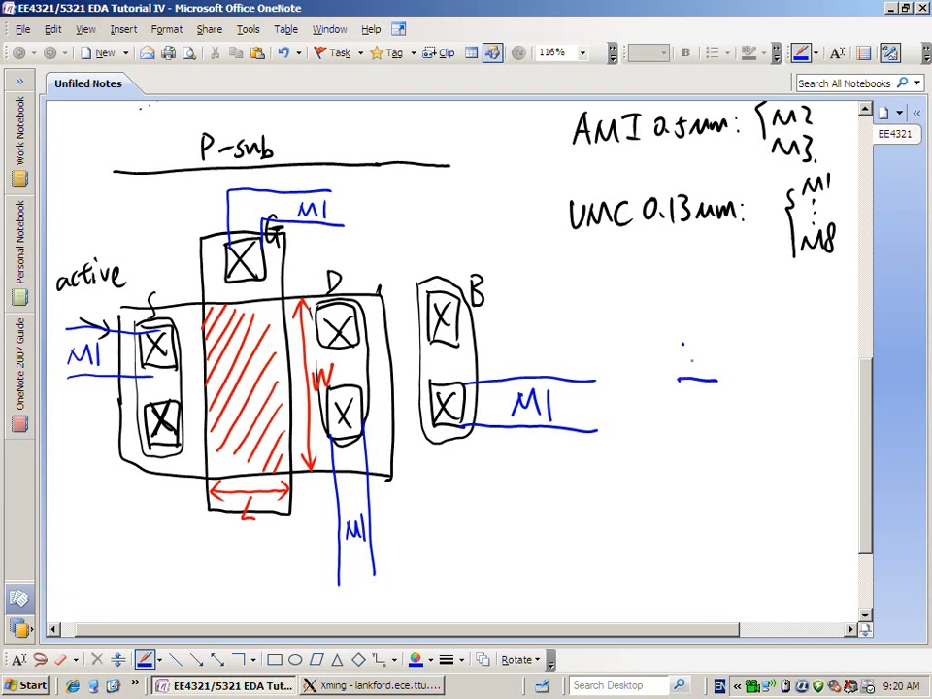
pyautogui.moveTo(683, 339)
pyautogui.mouseDown()
pyautogui.moveTo(687, 362)
pyautogui.moveTo(708, 339)
pyautogui.mouseUp()
pyautogui.moveTo(687, 393); pyautogui.dragTo(705, 419)
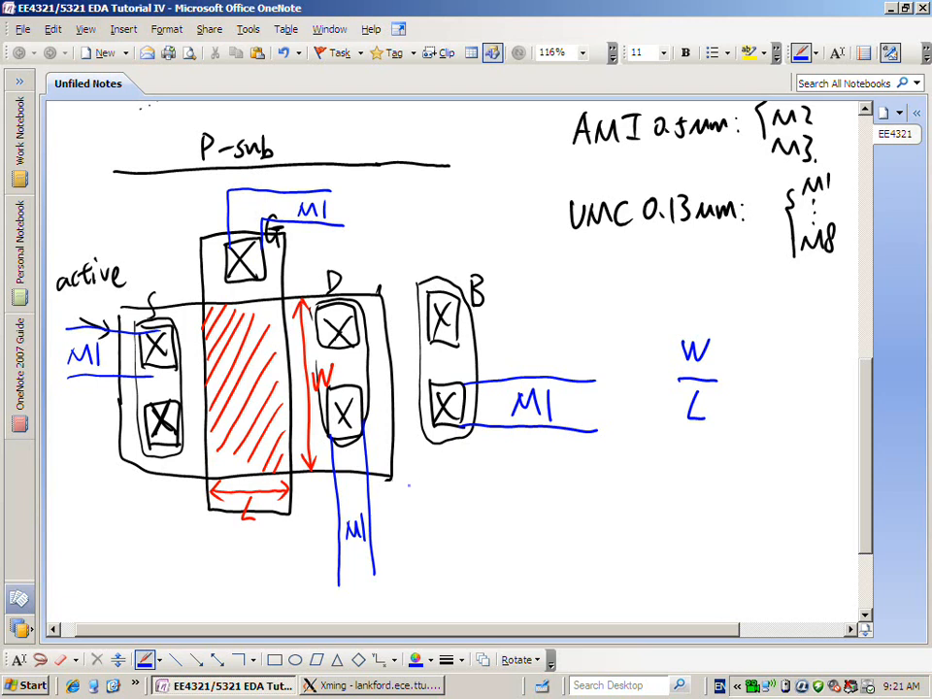
# With the Black (thick) pen, retrace the active area's outline and draw arrows pointing to its lower-right corner and the body region's lower edge
pyautogui.click(158, 660)
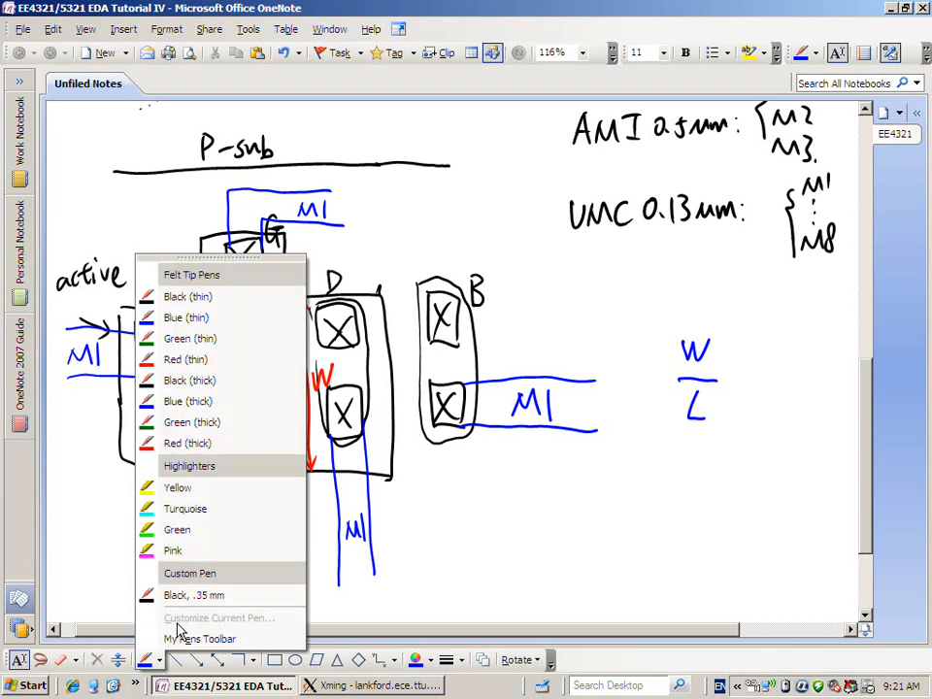
pyautogui.click(189, 386)
pyautogui.moveTo(392, 479)
pyautogui.mouseDown()
pyautogui.moveTo(427, 550)
pyautogui.moveTo(391, 479)
pyautogui.moveTo(408, 488)
pyautogui.moveTo(386, 498)
pyautogui.moveTo(392, 477)
pyautogui.moveTo(407, 484)
pyautogui.moveTo(390, 472)
pyautogui.mouseUp()
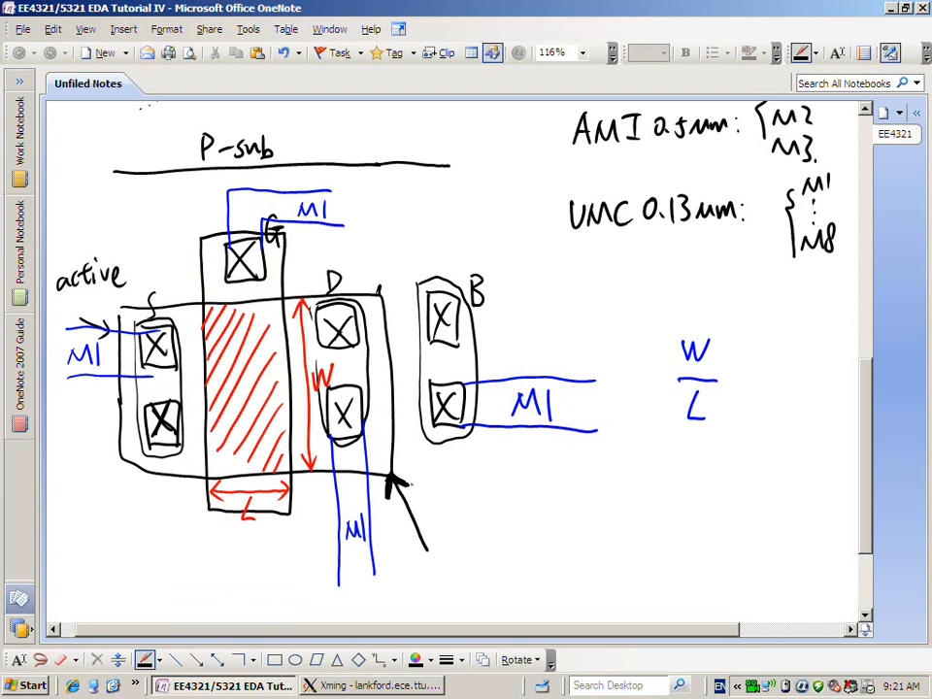
pyautogui.moveTo(388, 476)
pyautogui.mouseDown()
pyautogui.moveTo(381, 311)
pyautogui.moveTo(388, 474)
pyautogui.moveTo(129, 470)
pyautogui.moveTo(118, 393)
pyautogui.moveTo(122, 318)
pyautogui.moveTo(177, 298)
pyautogui.moveTo(377, 294)
pyautogui.mouseUp()
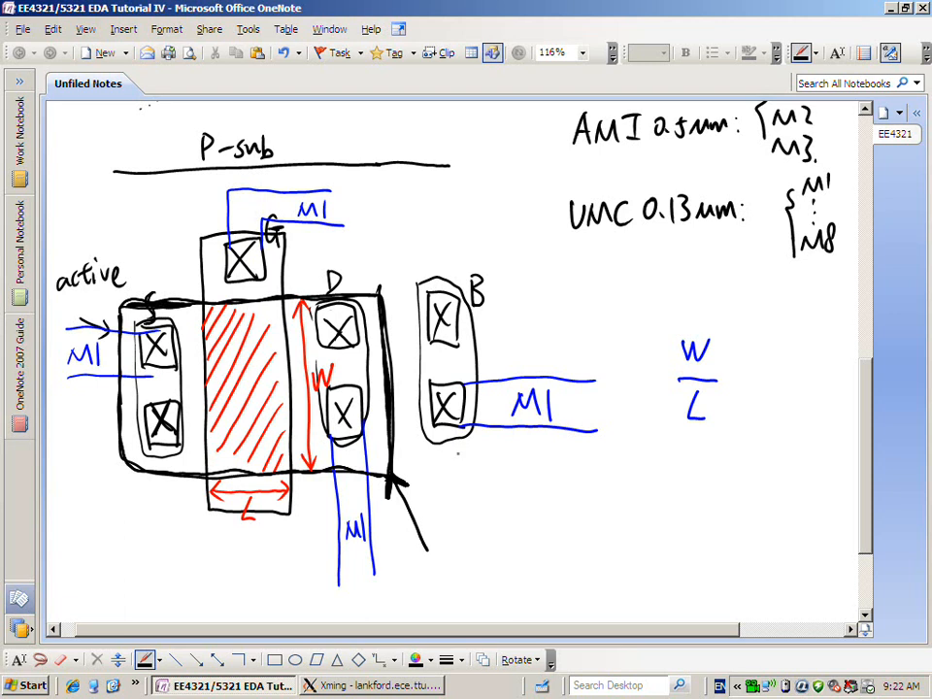
pyautogui.moveTo(457, 487)
pyautogui.mouseDown()
pyautogui.moveTo(457, 439)
pyautogui.moveTo(469, 451)
pyautogui.mouseUp()
pyautogui.click(836, 54)
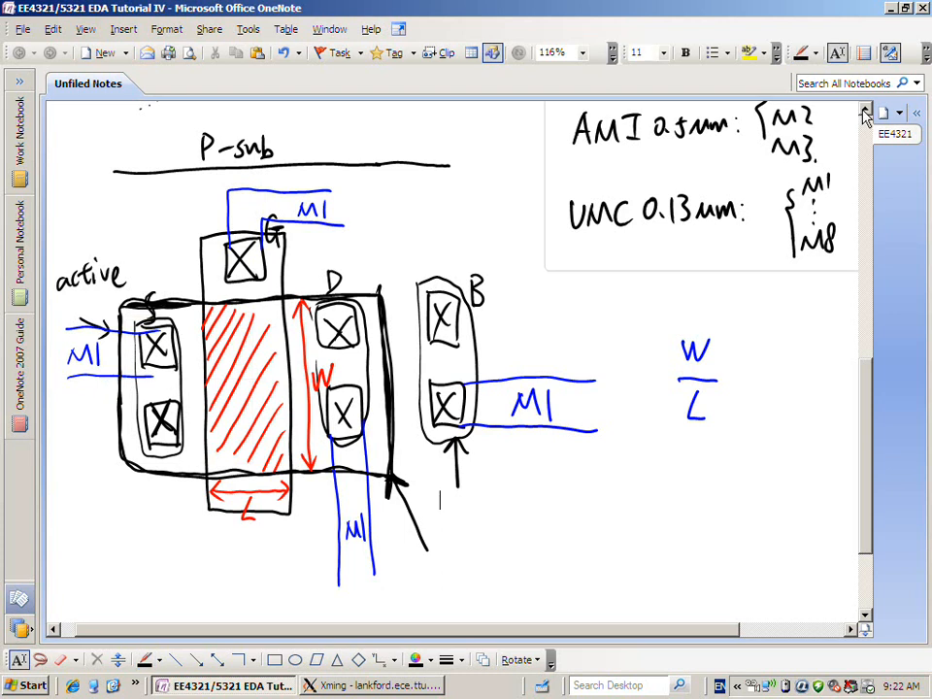
# Examine how the n+ and p+ regions and channel in the cross-section correspond to the active, gate and body areas in the top view
pyautogui.click(866, 112)
pyautogui.click(866, 113)
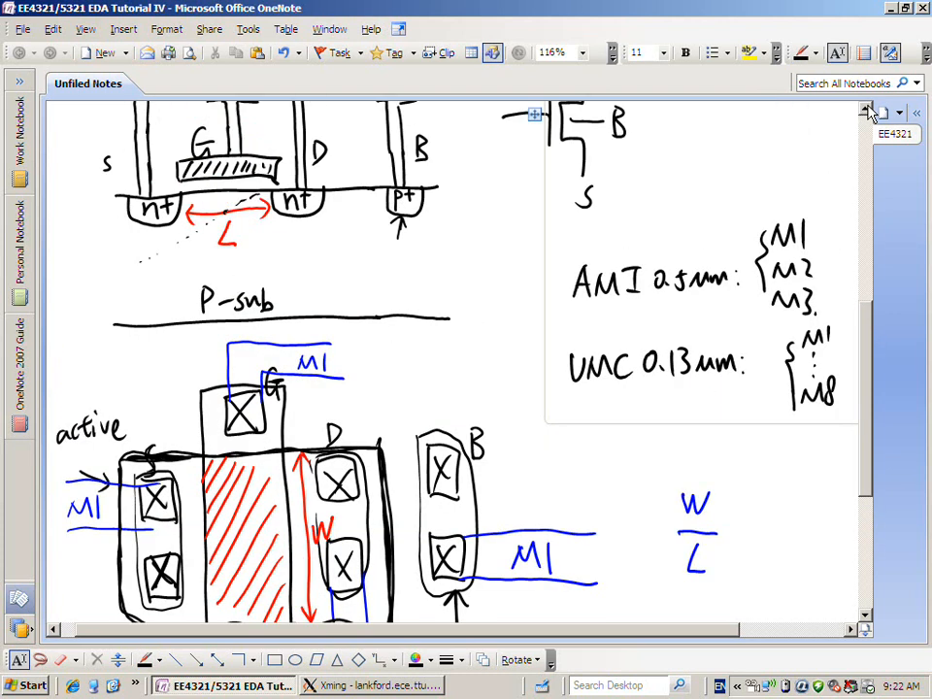
pyautogui.click(865, 113)
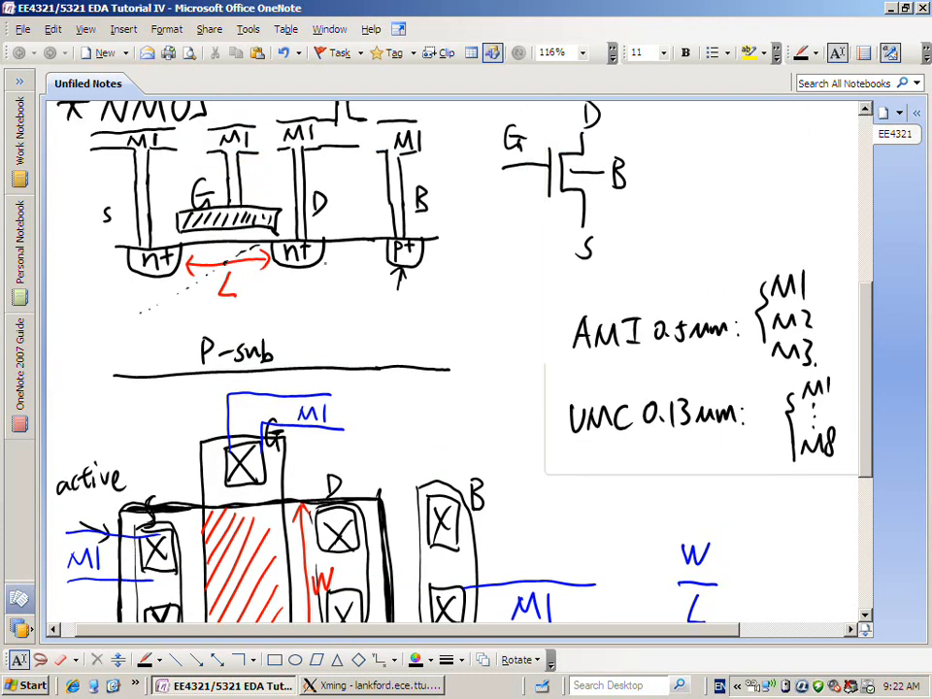
pyautogui.click(799, 52)
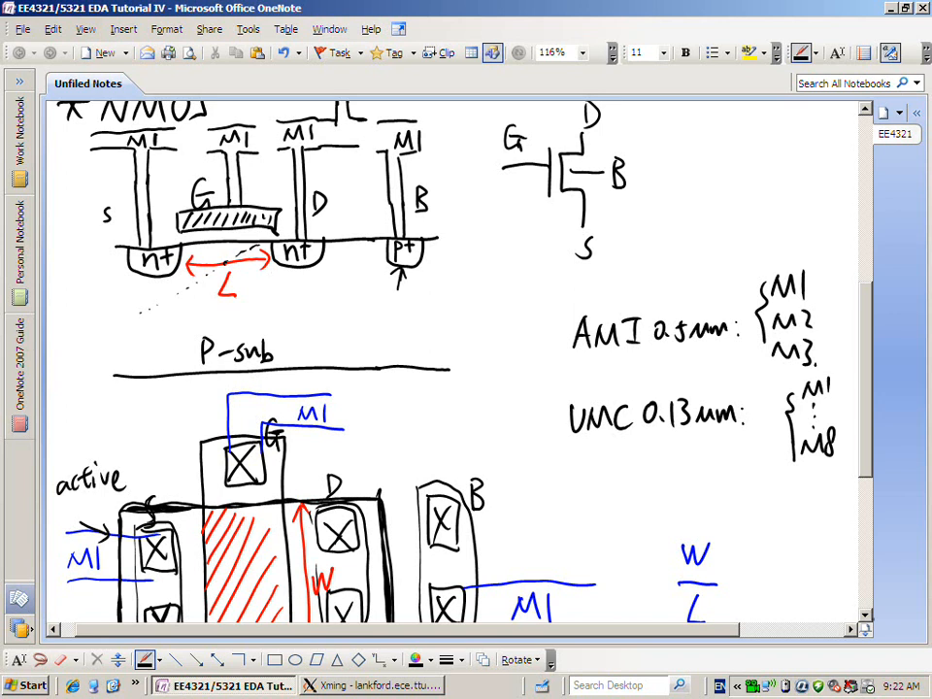
pyautogui.press('Escape')
pyautogui.click(866, 622)
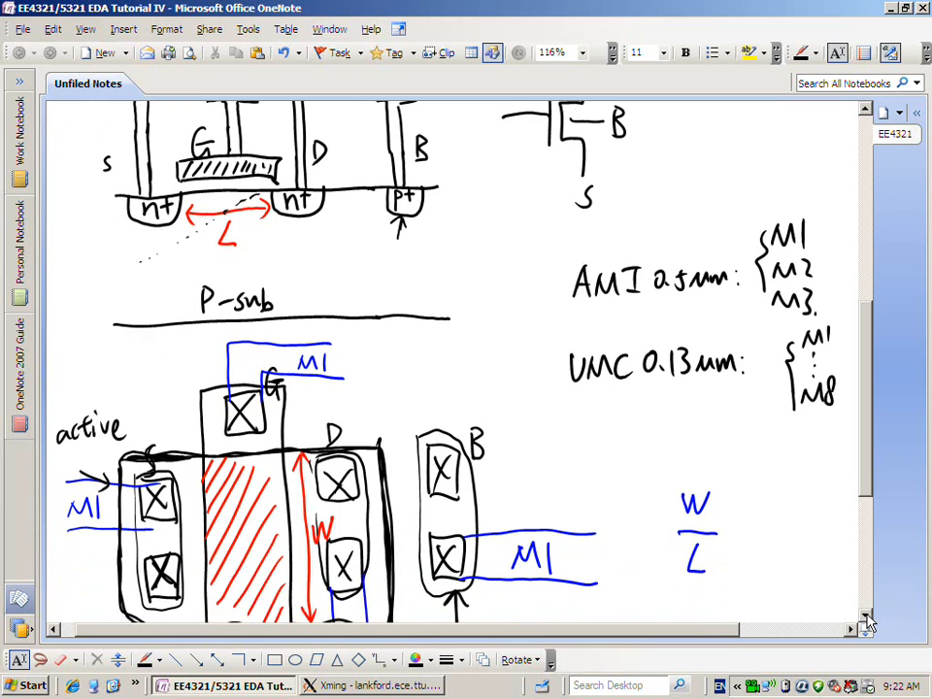
pyautogui.click(867, 622)
pyautogui.click(866, 622)
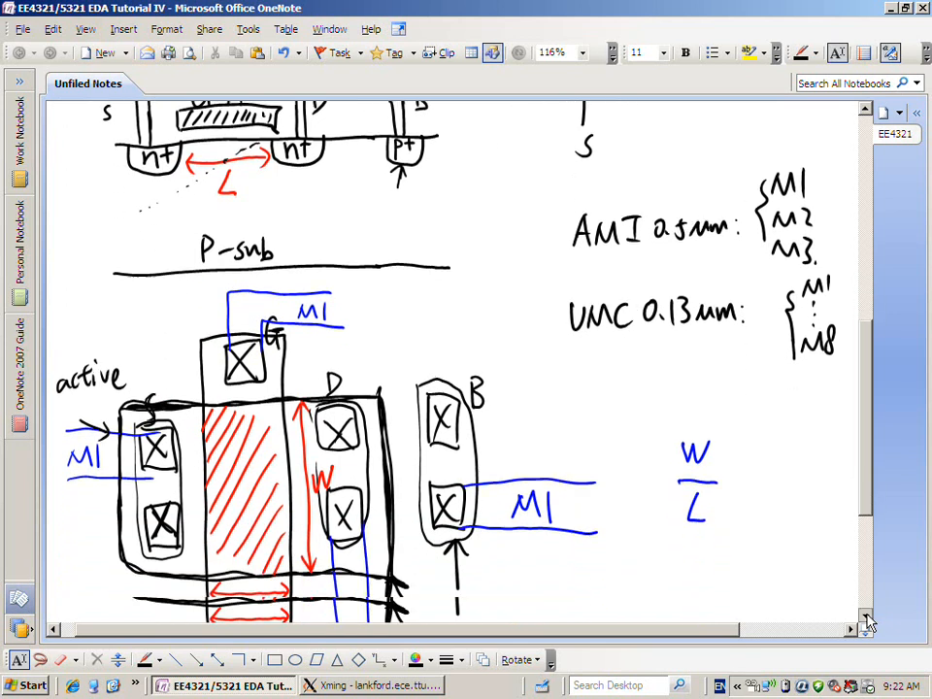
pyautogui.click(866, 113)
pyautogui.click(866, 112)
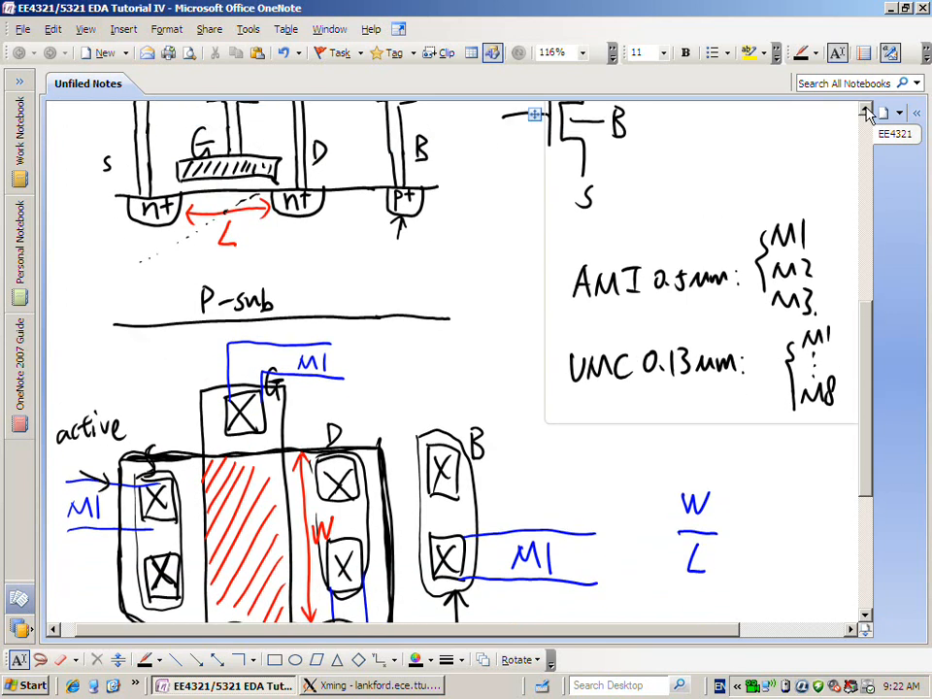
pyautogui.click(867, 113)
pyautogui.click(867, 113)
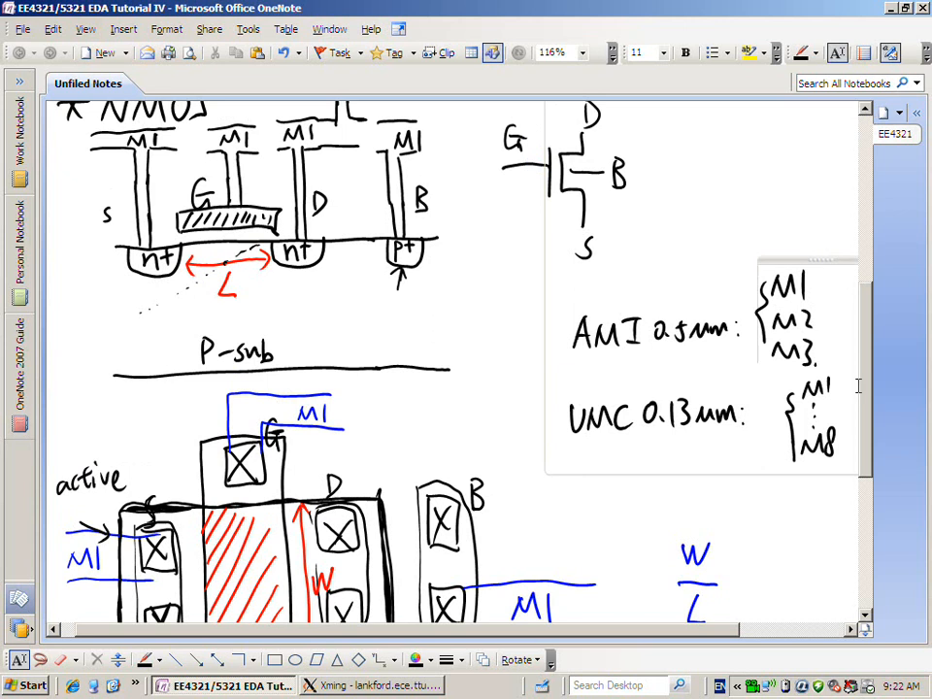
pyautogui.click(866, 615)
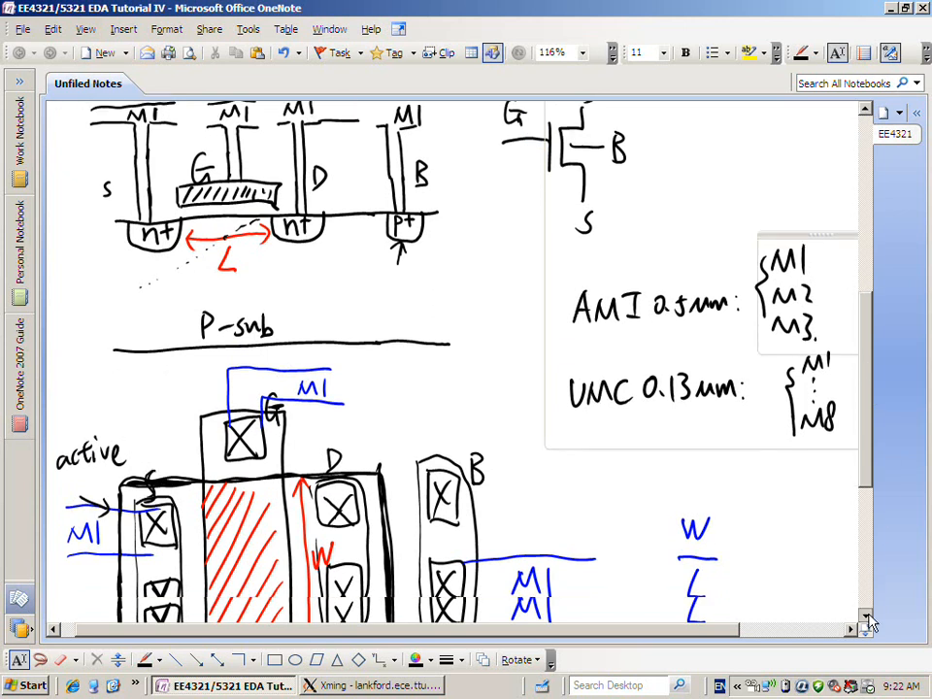
pyautogui.click(867, 615)
pyautogui.click(866, 615)
pyautogui.click(867, 615)
pyautogui.click(866, 617)
pyautogui.click(867, 617)
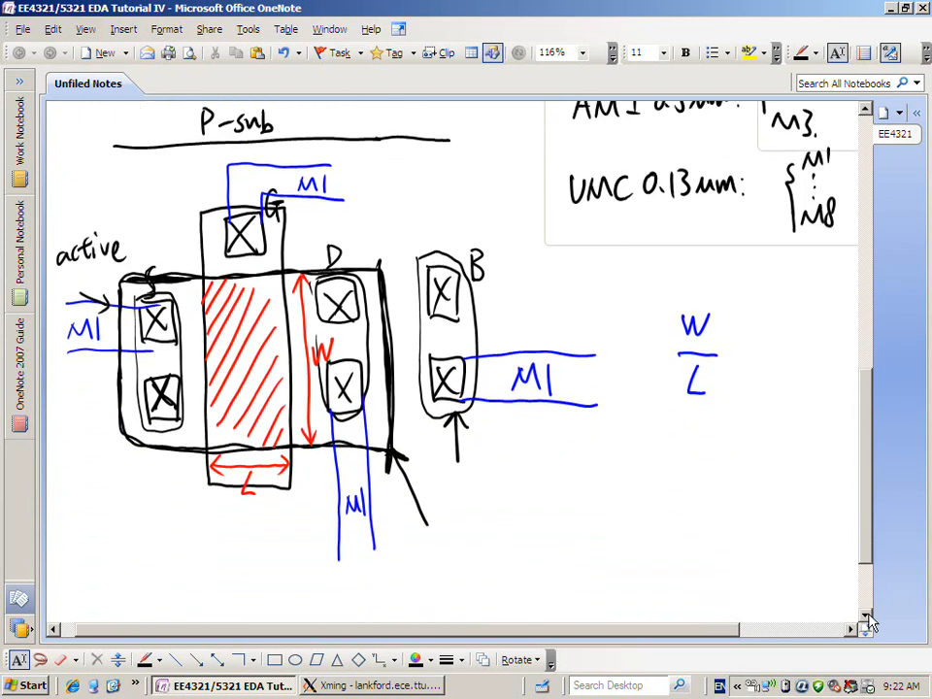
pyautogui.moveTo(869, 410)
pyautogui.mouseDown()
pyautogui.moveTo(869, 347)
pyautogui.moveTo(870, 408)
pyautogui.mouseUp()
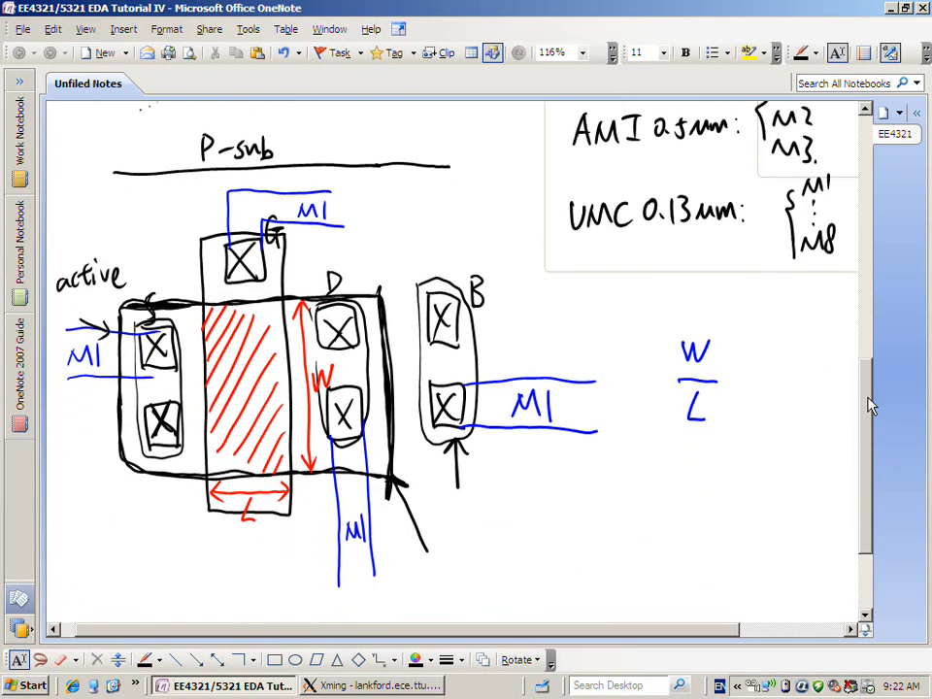
pyautogui.moveTo(870, 408); pyautogui.dragTo(870, 359)
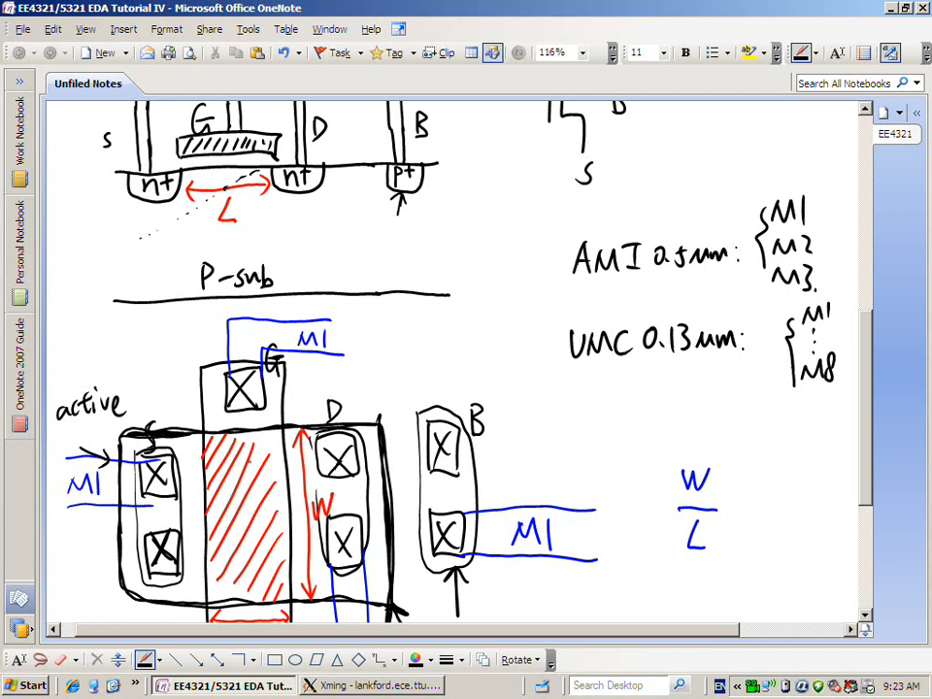
pyautogui.click(864, 615)
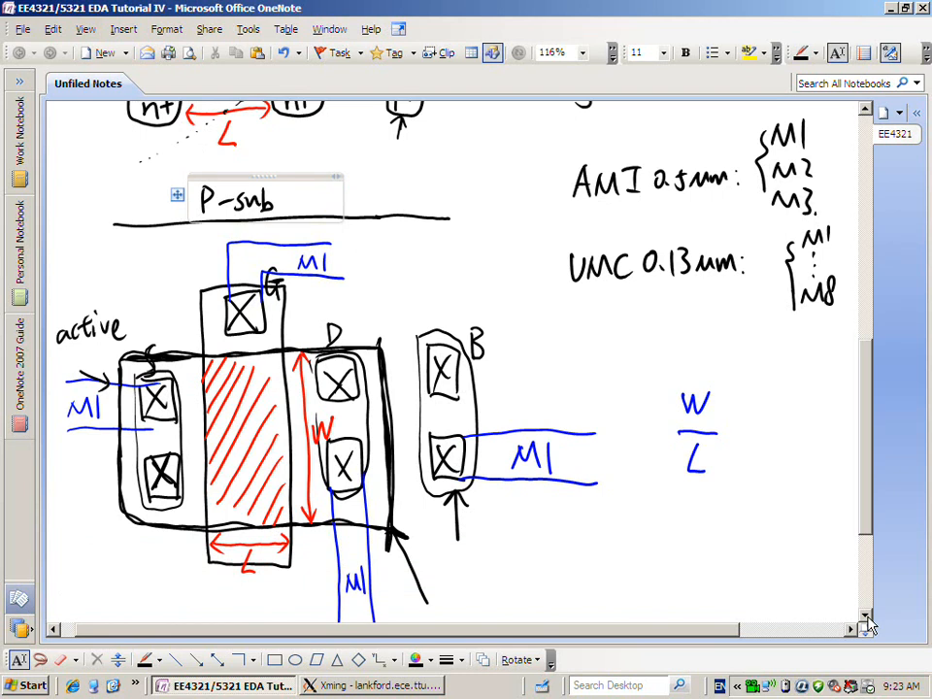
pyautogui.moveTo(870, 387); pyautogui.dragTo(870, 440)
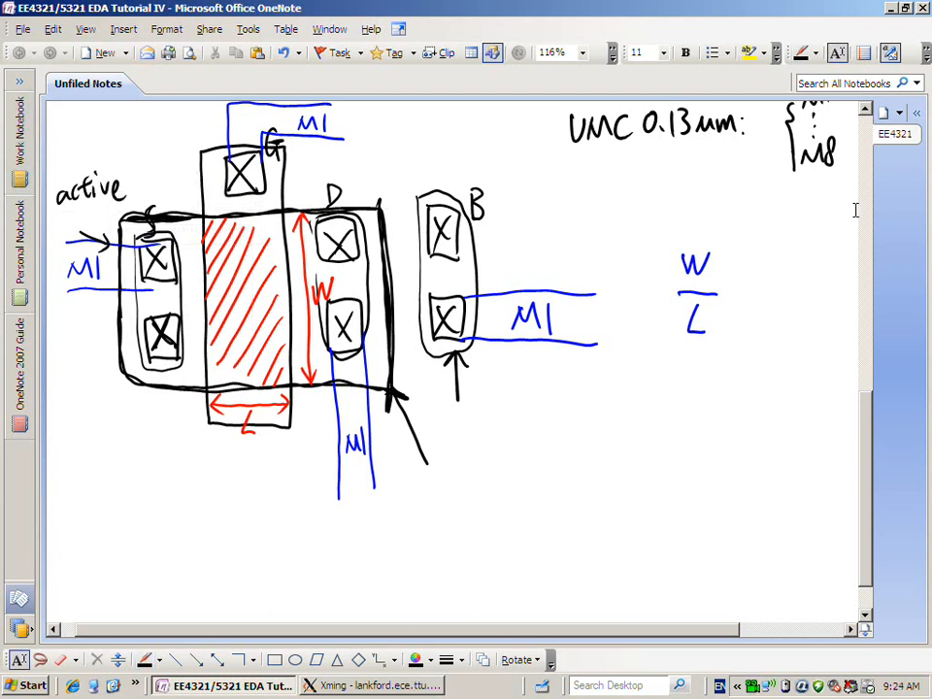
pyautogui.click(865, 113)
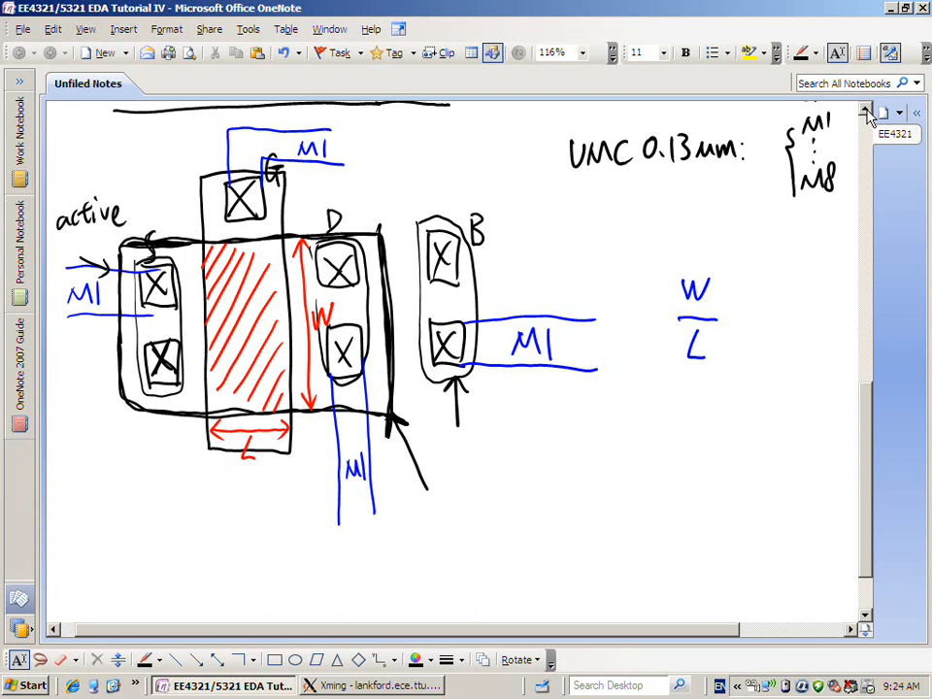
pyautogui.click(865, 113)
pyautogui.click(865, 112)
pyautogui.click(864, 113)
pyautogui.click(865, 113)
pyautogui.click(864, 112)
pyautogui.click(864, 112)
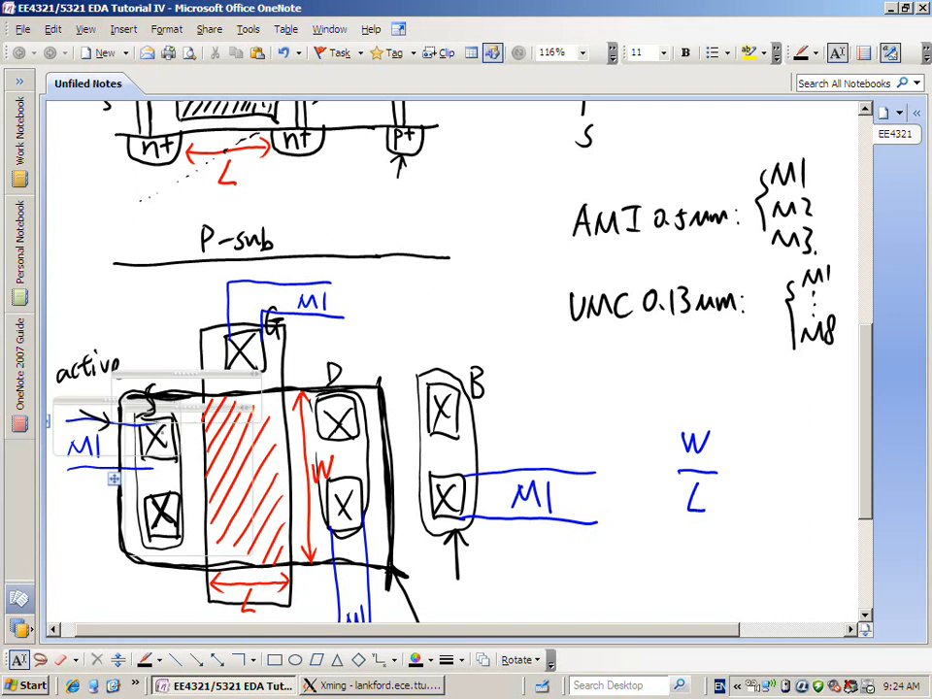
# Draw a black arrow pointing down to the upper-right corner of the active area in the top-view layout
pyautogui.click(145, 660)
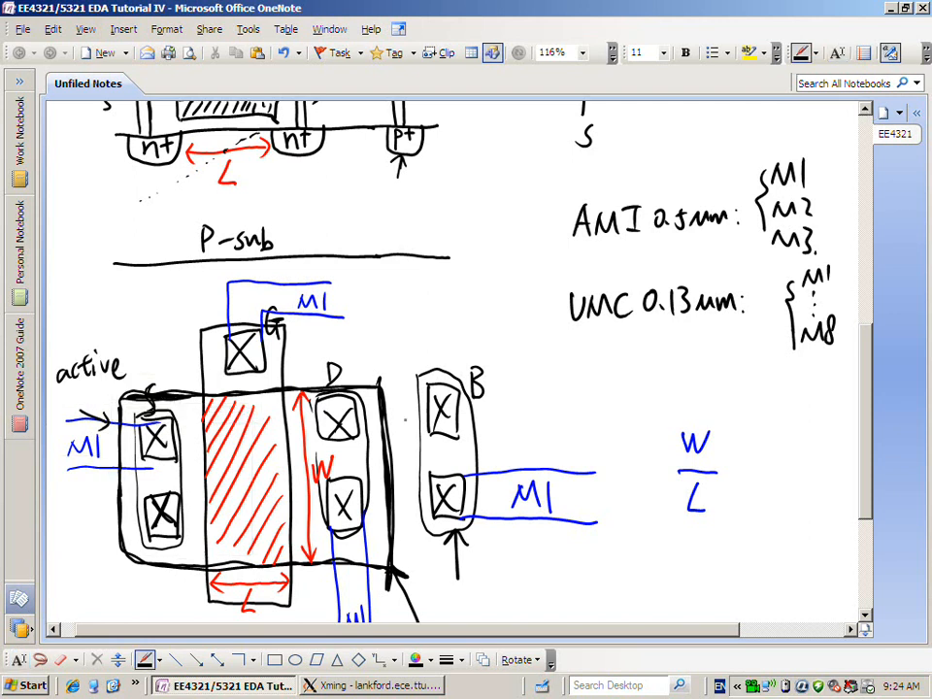
pyautogui.moveTo(393, 329)
pyautogui.mouseDown()
pyautogui.moveTo(375, 379)
pyautogui.moveTo(391, 364)
pyautogui.mouseUp()
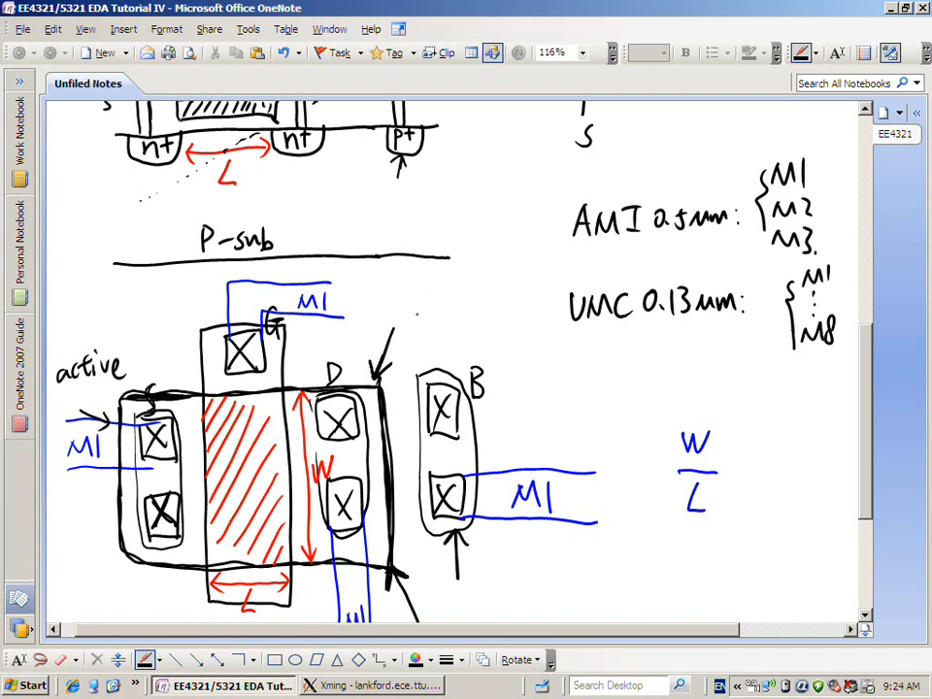
pyautogui.press('Escape')
# Switch to the Xming remote session and unlock its display with the account password
pyautogui.click(353, 690)
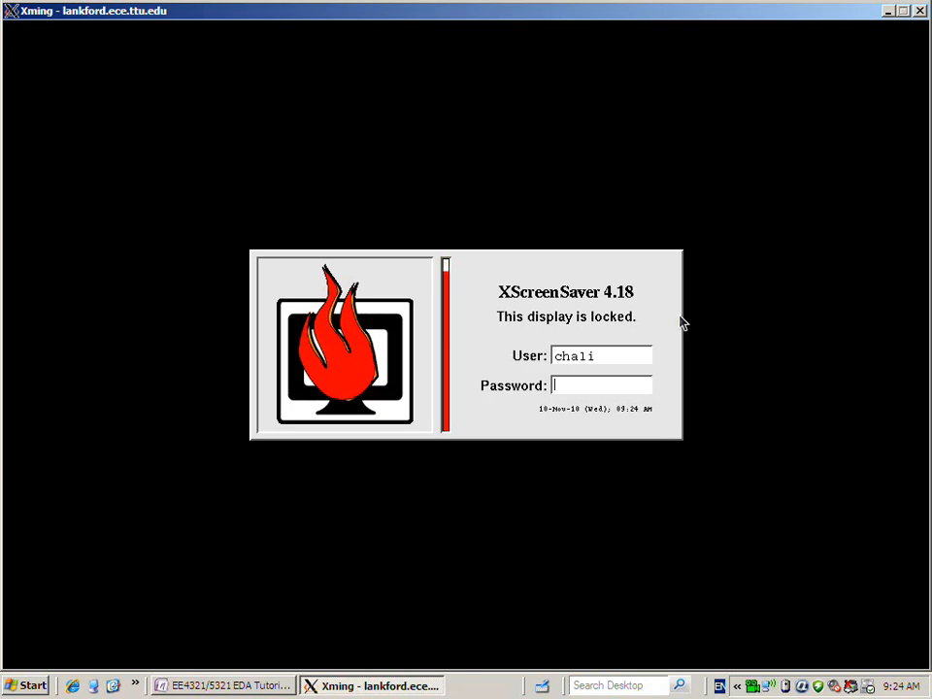
pyautogui.write('**********')
pyautogui.press('Return')
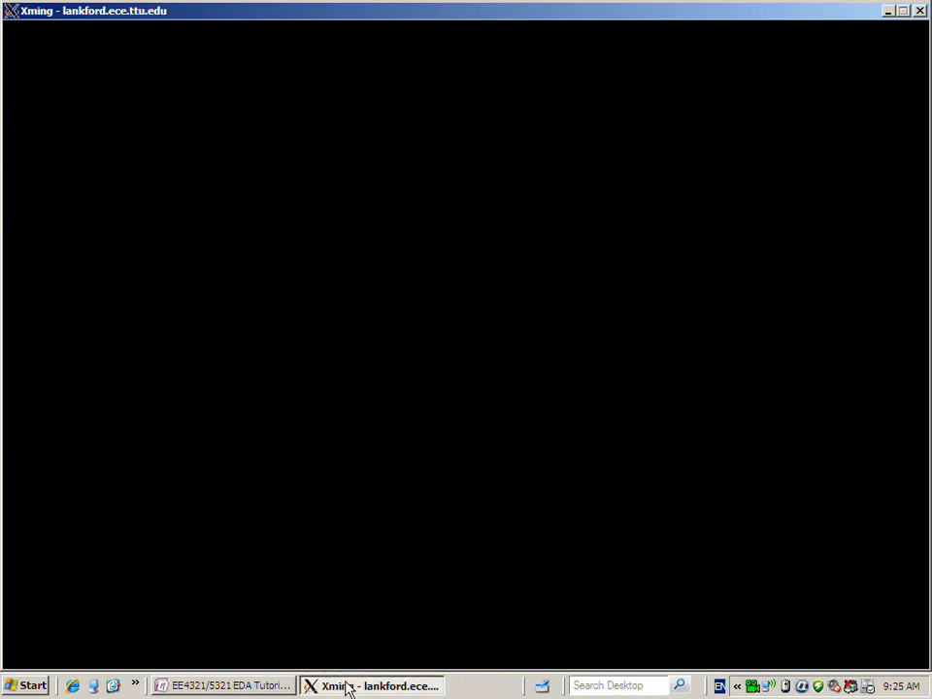
# Enter the account password to unlock the remote desktop
pyautogui.write('********')
pyautogui.press('Return')
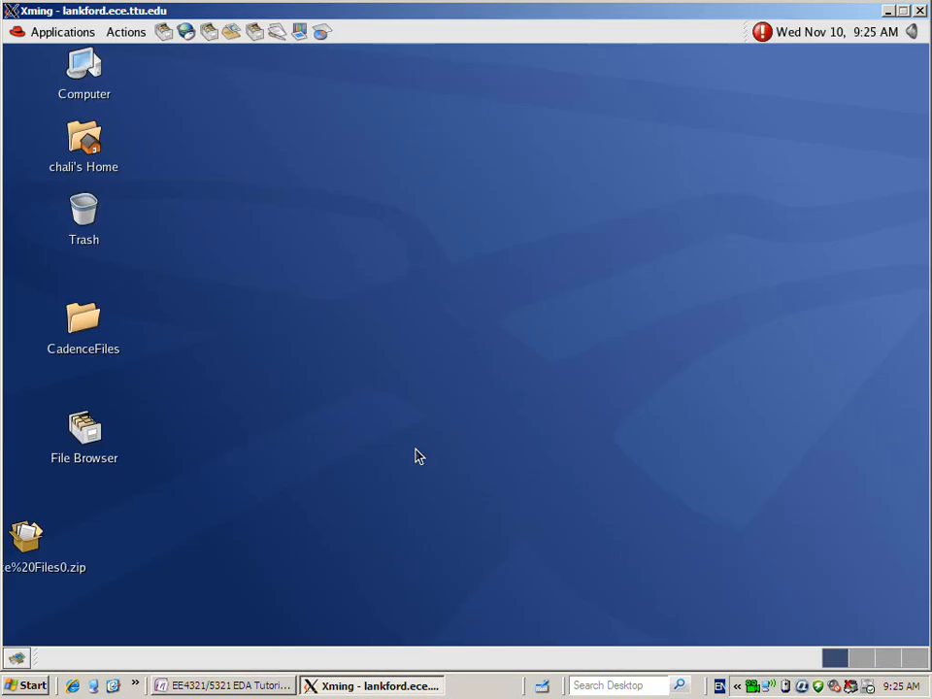
# Return to the OneNote page and handwrite W = 10 µm and L = 1 µm in the blank space below the top-view layout
pyautogui.click(225, 684)
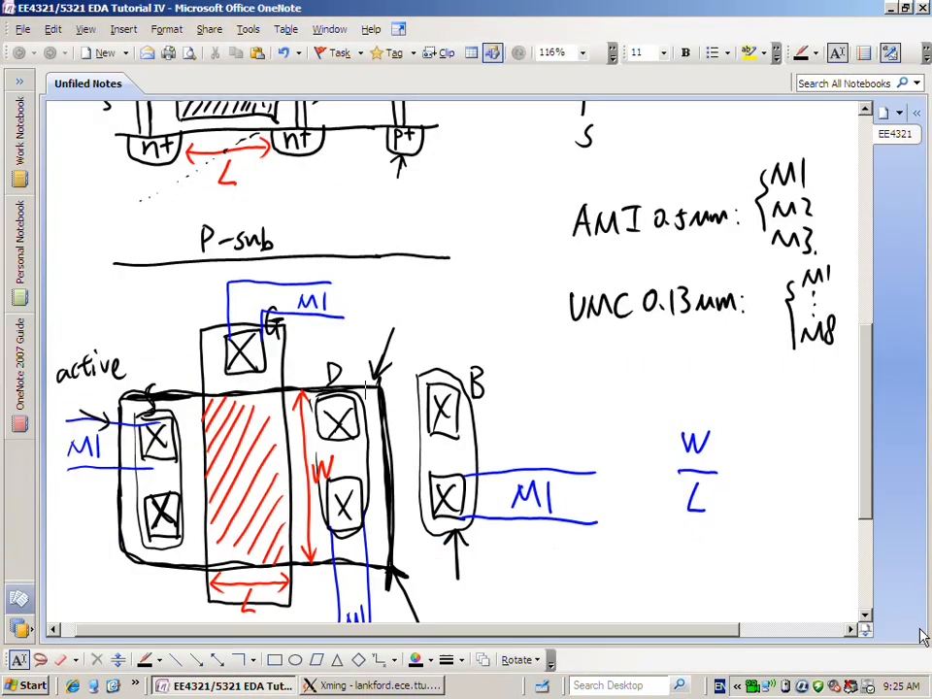
pyautogui.click(864, 617)
pyautogui.moveTo(866, 622); pyautogui.dragTo(866, 622)
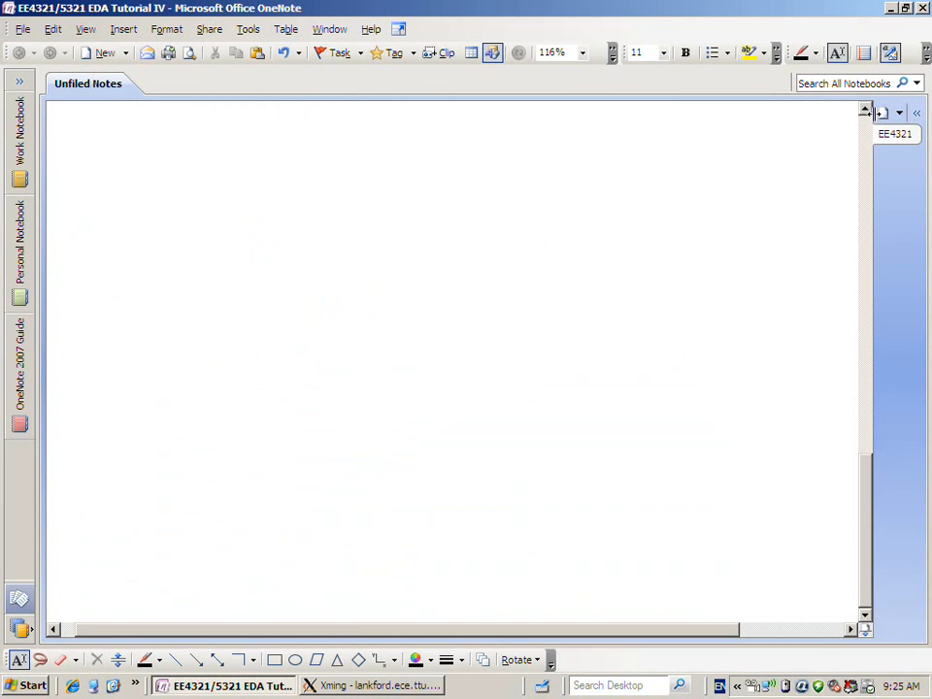
pyautogui.moveTo(867, 111); pyautogui.dragTo(870, 111)
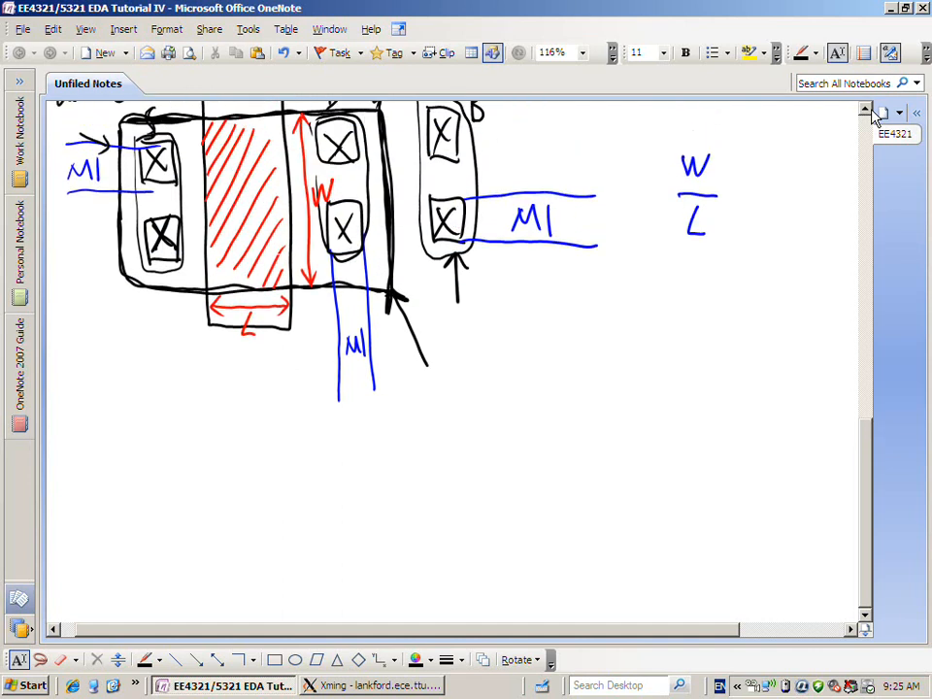
pyautogui.click(865, 110)
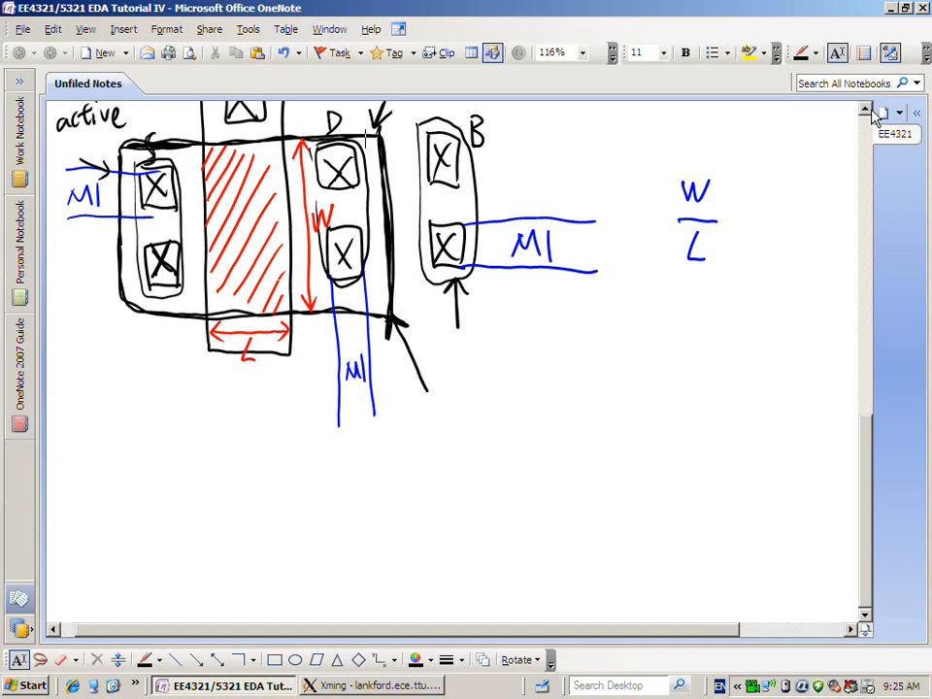
pyautogui.moveTo(130, 484)
pyautogui.mouseDown()
pyautogui.moveTo(158, 483)
pyautogui.moveTo(186, 505)
pyautogui.mouseUp()
pyautogui.moveTo(201, 479); pyautogui.dragTo(200, 507)
pyautogui.moveTo(210, 485)
pyautogui.mouseDown()
pyautogui.moveTo(236, 503)
pyautogui.moveTo(245, 494)
pyautogui.mouseUp()
pyautogui.moveTo(250, 503)
pyautogui.mouseDown()
pyautogui.moveTo(258, 493)
pyautogui.moveTo(270, 502)
pyautogui.mouseUp()
pyautogui.moveTo(145, 526); pyautogui.dragTo(146, 556)
pyautogui.moveTo(172, 539); pyautogui.dragTo(188, 547)
pyautogui.moveTo(205, 527)
pyautogui.mouseDown()
pyautogui.moveTo(203, 551)
pyautogui.moveTo(259, 545)
pyautogui.mouseUp()
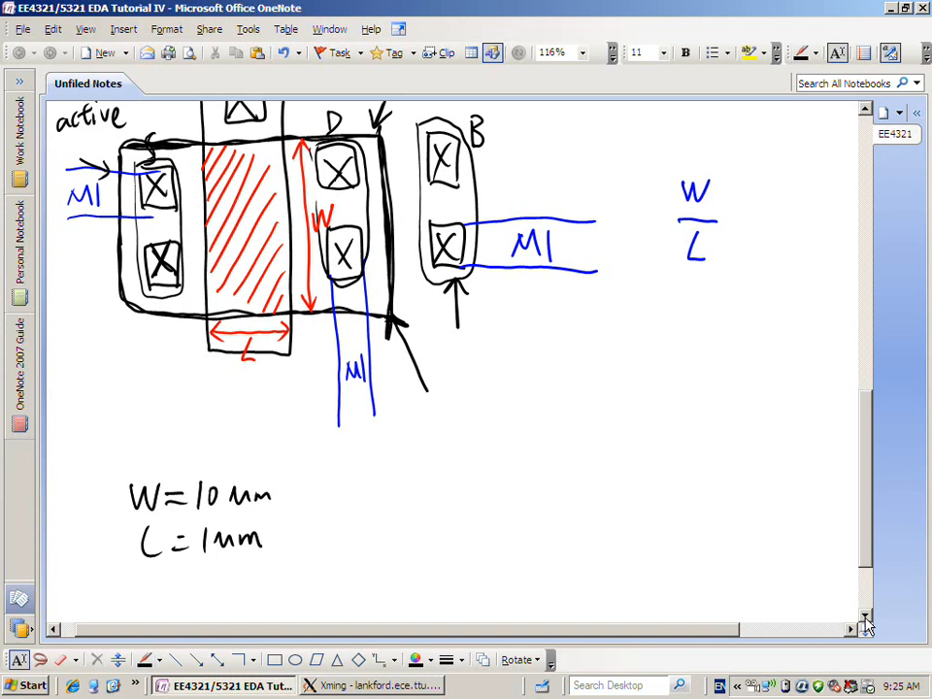
# With the black pen, draw an arrow after W = 10 µm and write 10.05 µm and 1.05 µm beside the two dimensions
pyautogui.moveTo(867, 549); pyautogui.dragTo(870, 607)
pyautogui.click(469, 443)
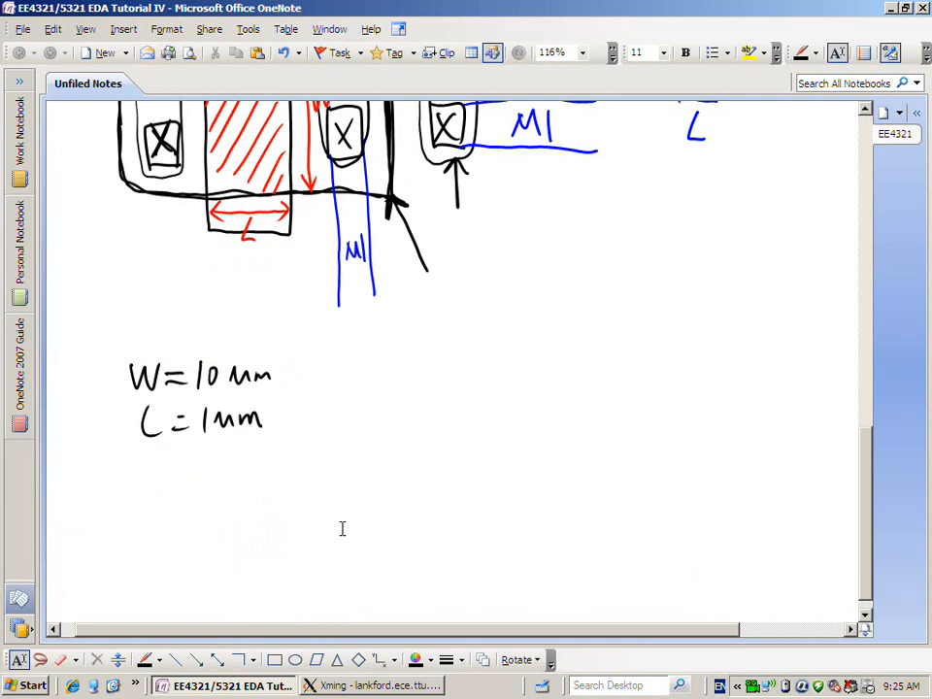
pyautogui.click(145, 659)
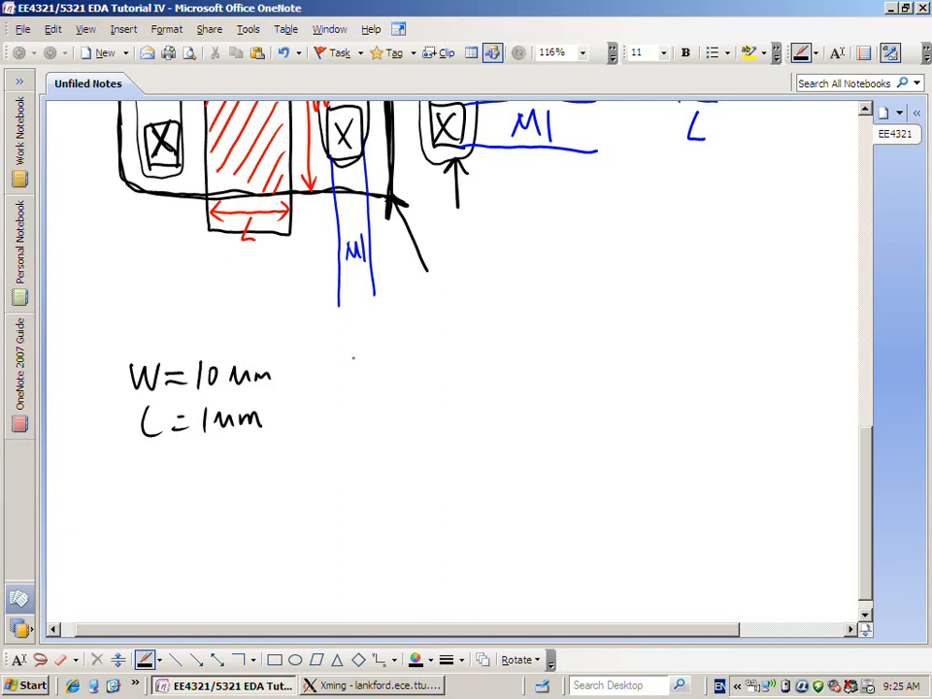
pyautogui.moveTo(289, 374); pyautogui.dragTo(320, 374)
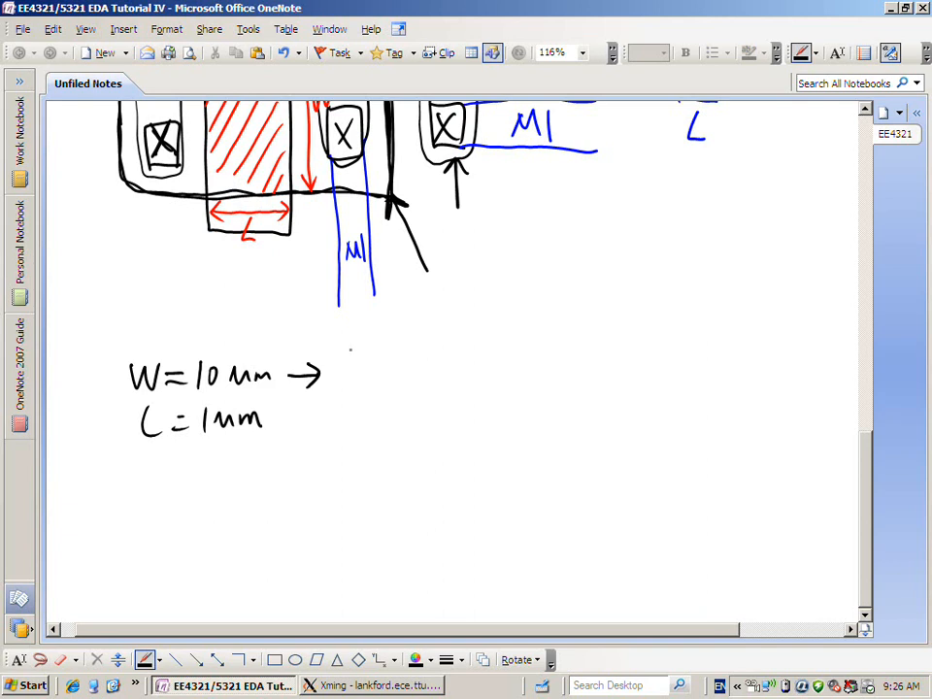
pyautogui.moveTo(353, 356)
pyautogui.mouseDown()
pyautogui.moveTo(353, 375)
pyautogui.moveTo(377, 374)
pyautogui.moveTo(360, 358)
pyautogui.moveTo(388, 355)
pyautogui.moveTo(408, 370)
pyautogui.moveTo(452, 361)
pyautogui.moveTo(483, 369)
pyautogui.mouseUp()
pyautogui.click(365, 413)
pyautogui.moveTo(356, 394)
pyautogui.mouseDown()
pyautogui.moveTo(357, 415)
pyautogui.moveTo(384, 401)
pyautogui.moveTo(398, 416)
pyautogui.mouseUp()
pyautogui.moveTo(400, 394); pyautogui.dragTo(446, 415)
pyautogui.moveTo(449, 414)
pyautogui.mouseDown()
pyautogui.moveTo(462, 401)
pyautogui.moveTo(489, 414)
pyautogui.mouseUp()
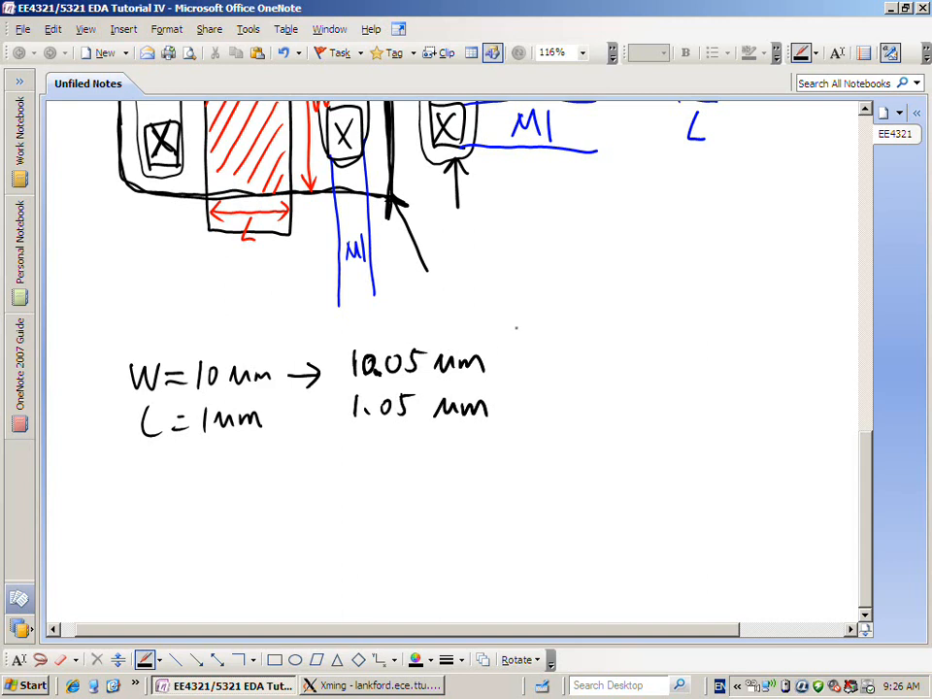
# Handwrite 10.0001 above and to the right of the 10.05 µm value
pyautogui.moveTo(561, 312)
pyautogui.mouseDown()
pyautogui.moveTo(559, 336)
pyautogui.moveTo(601, 324)
pyautogui.mouseUp()
pyautogui.moveTo(621, 321)
pyautogui.mouseDown()
pyautogui.moveTo(626, 328)
pyautogui.moveTo(619, 322)
pyautogui.mouseUp()
pyautogui.moveTo(634, 322); pyautogui.dragTo(641, 335)
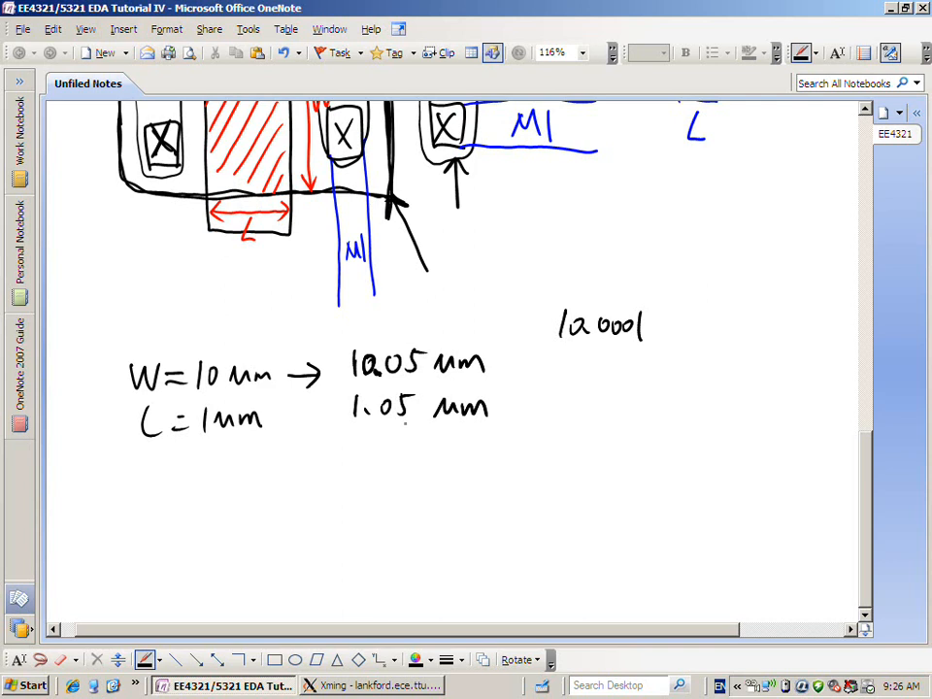
# Write 0.05 µm beneath 1.05 µm and draw curved arrows from 10.0001 and 10 µm to the 10.05 µm value
pyautogui.moveTo(394, 458)
pyautogui.mouseDown()
pyautogui.moveTo(388, 468)
pyautogui.moveTo(393, 458)
pyautogui.mouseUp()
pyautogui.click(398, 470)
pyautogui.moveTo(411, 459)
pyautogui.mouseDown()
pyautogui.moveTo(408, 467)
pyautogui.moveTo(411, 459)
pyautogui.mouseUp()
pyautogui.moveTo(425, 456)
pyautogui.mouseDown()
pyautogui.moveTo(419, 470)
pyautogui.moveTo(480, 467)
pyautogui.mouseUp()
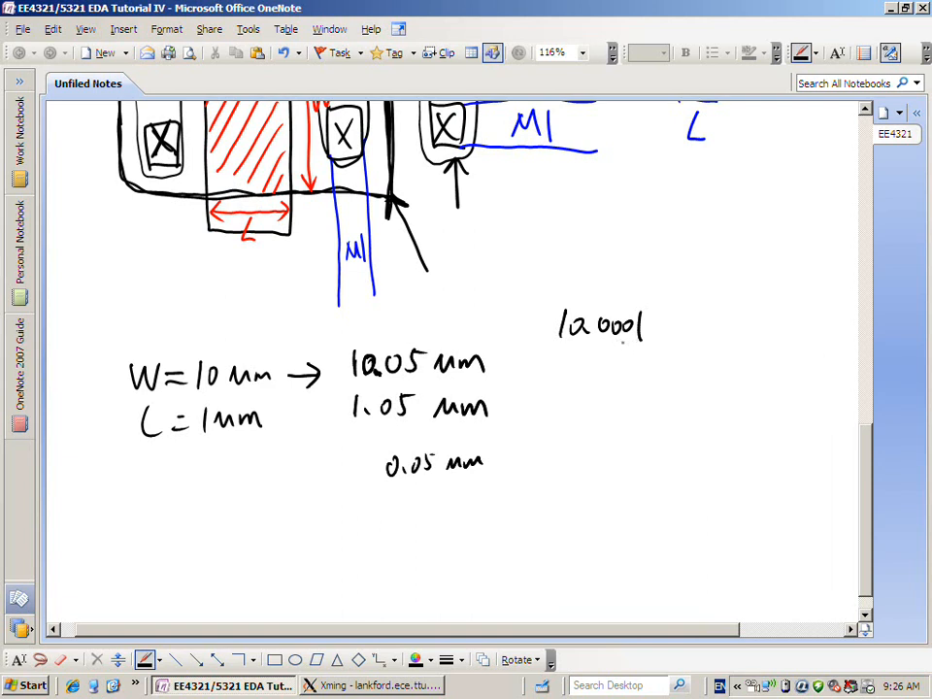
pyautogui.moveTo(543, 315)
pyautogui.mouseDown()
pyautogui.moveTo(497, 292)
pyautogui.moveTo(418, 340)
pyautogui.moveTo(442, 340)
pyautogui.mouseUp()
pyautogui.moveTo(235, 346)
pyautogui.mouseDown()
pyautogui.moveTo(361, 343)
pyautogui.moveTo(355, 352)
pyautogui.mouseUp()
# Switch to the Xming remote session and open a terminal window from the desktop
pyautogui.click(340, 685)
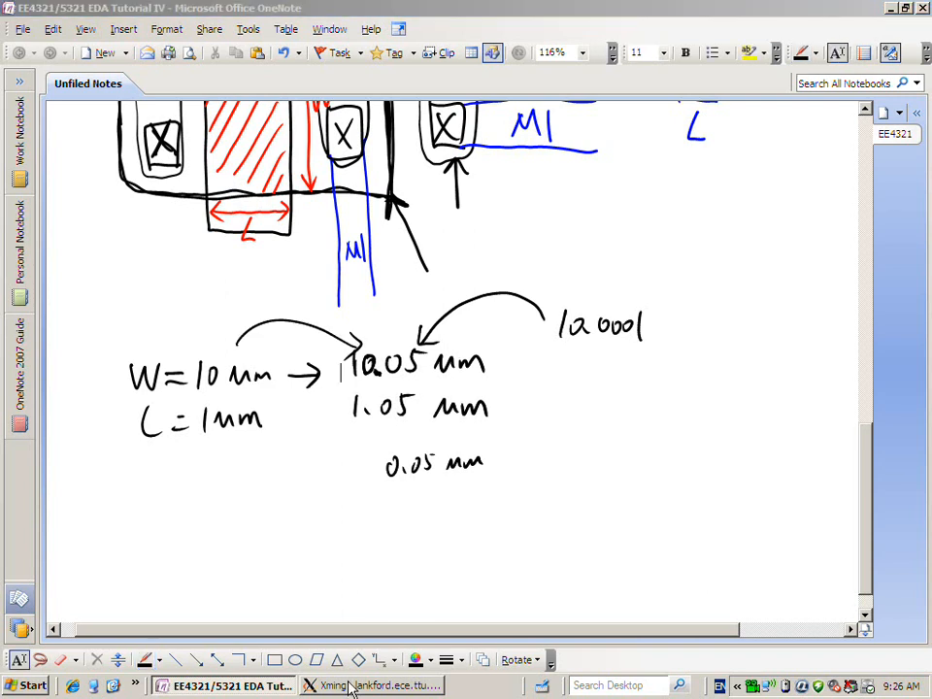
pyautogui.rightClick(422, 349)
pyautogui.click(433, 358)
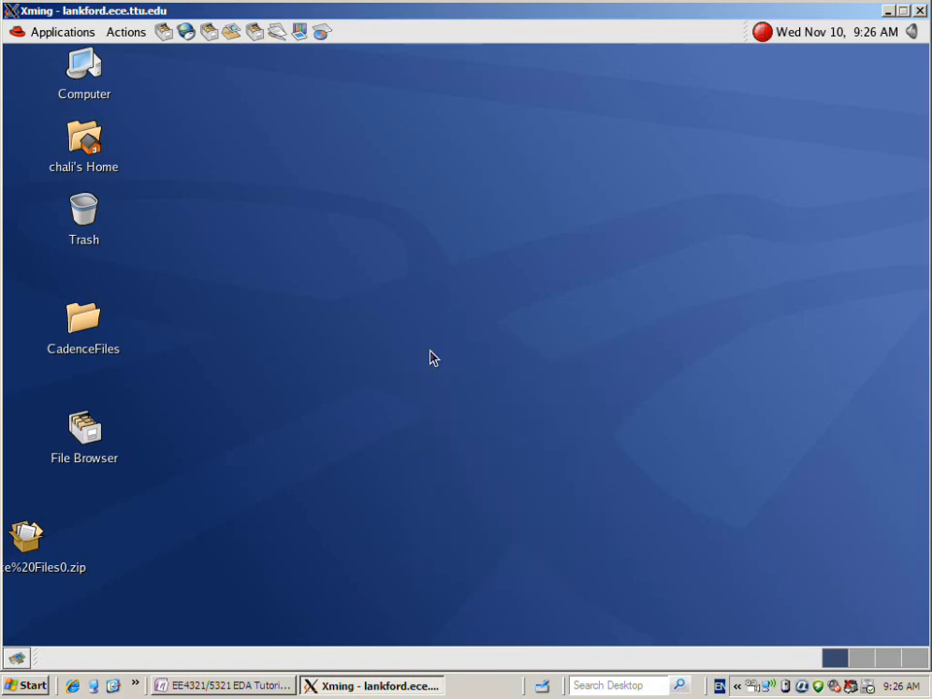
# Change to the AMI0p5 directory and start icfb in the background
pyautogui.write('CD a')
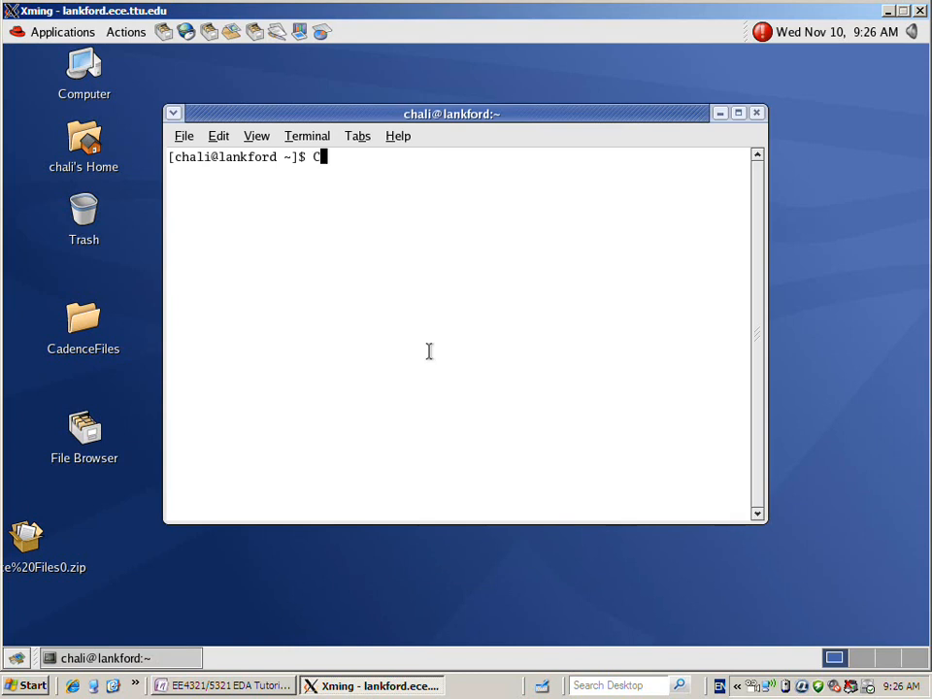
pyautogui.press('BackSpace')
pyautogui.press('BackSpace')
pyautogui.press('BackSpace')
pyautogui.press('BackSpace')
pyautogui.write('cd AMI0p5')
pyautogui.press('Return')
pyautogui.write('icfb &')
pyautogui.press('Return')
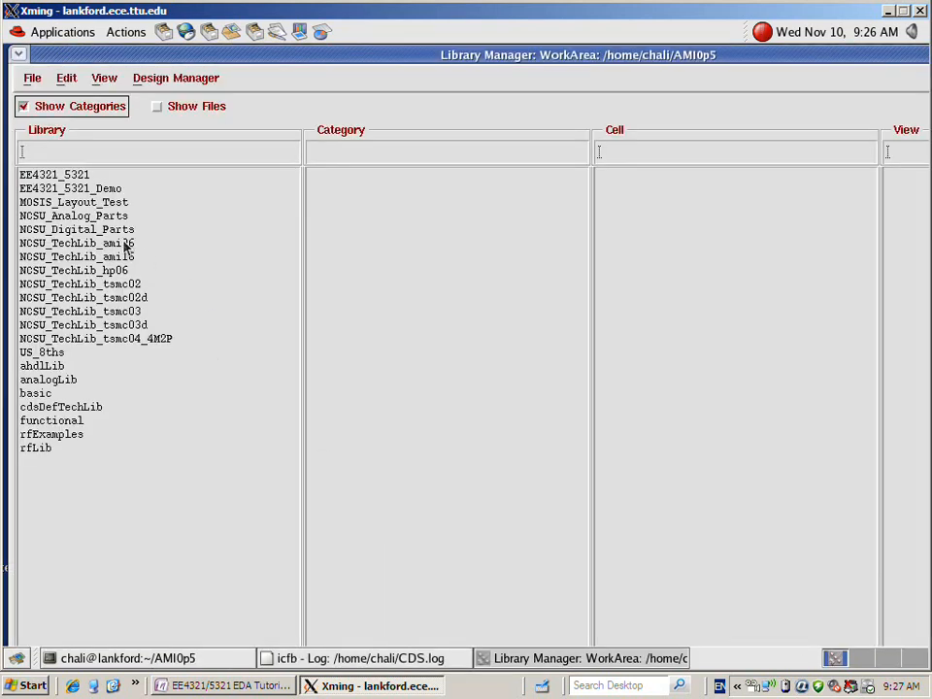
# Create a Composer-Schematic cell view named NMOS_Demo_Layout in the EE4321_5321_Demo library
pyautogui.click(98, 190)
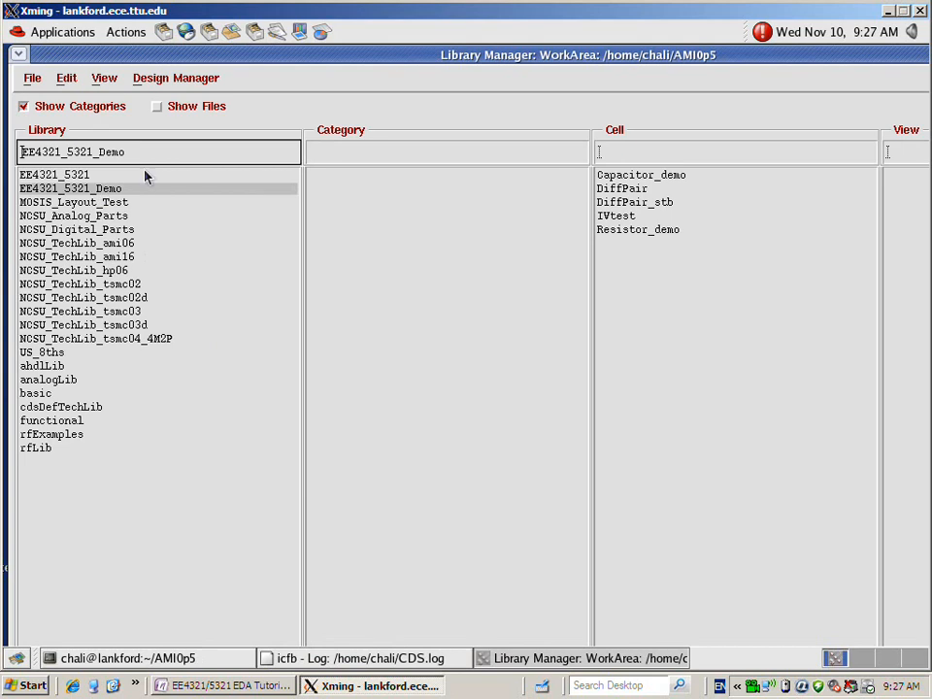
pyautogui.click(32, 77)
pyautogui.moveTo(38, 99)
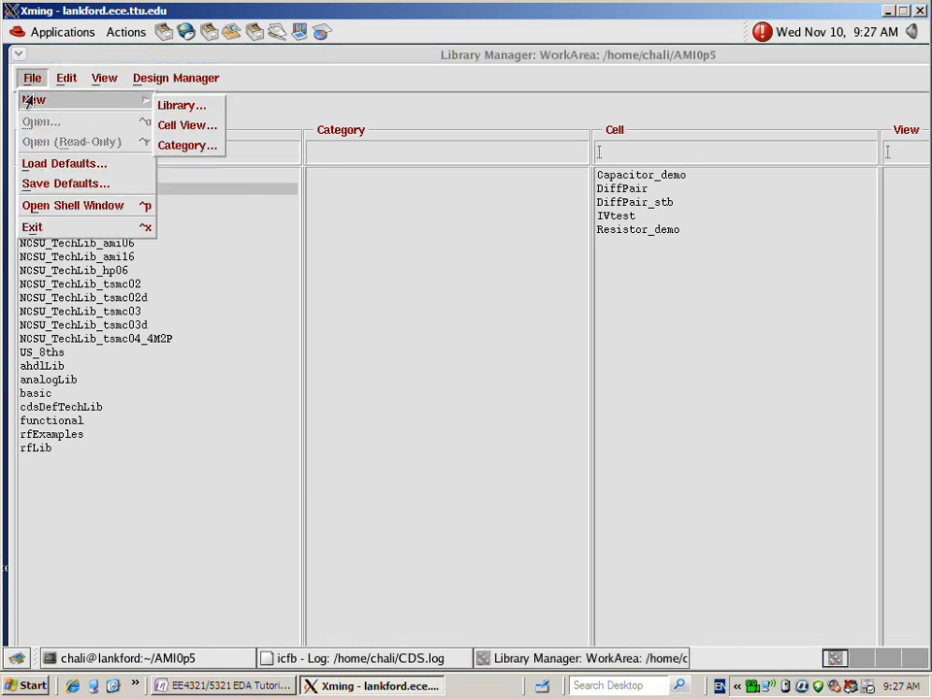
pyautogui.click(184, 127)
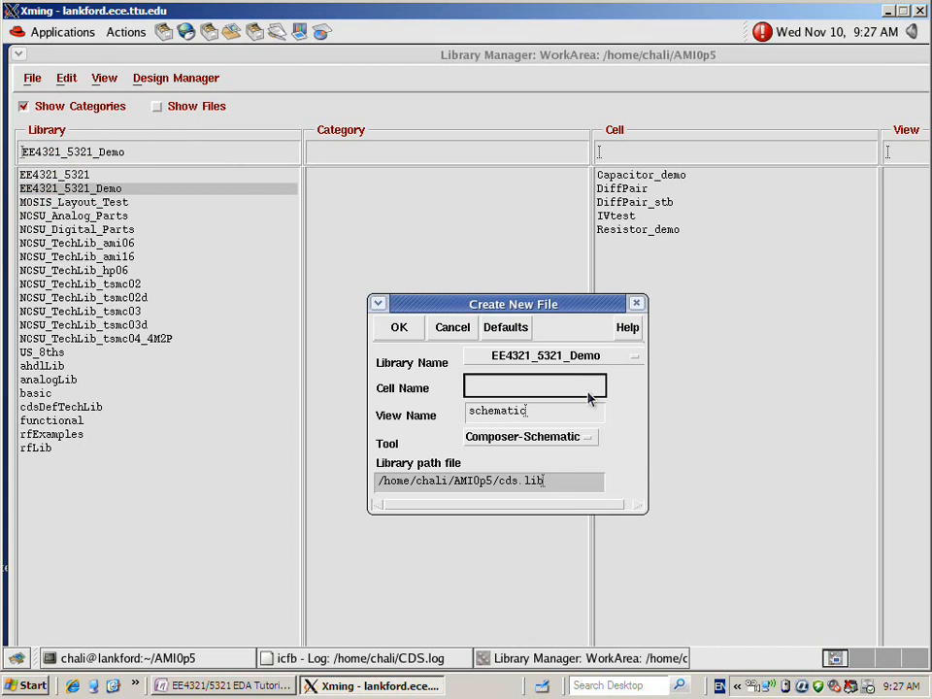
pyautogui.write('NMOS_Demo')
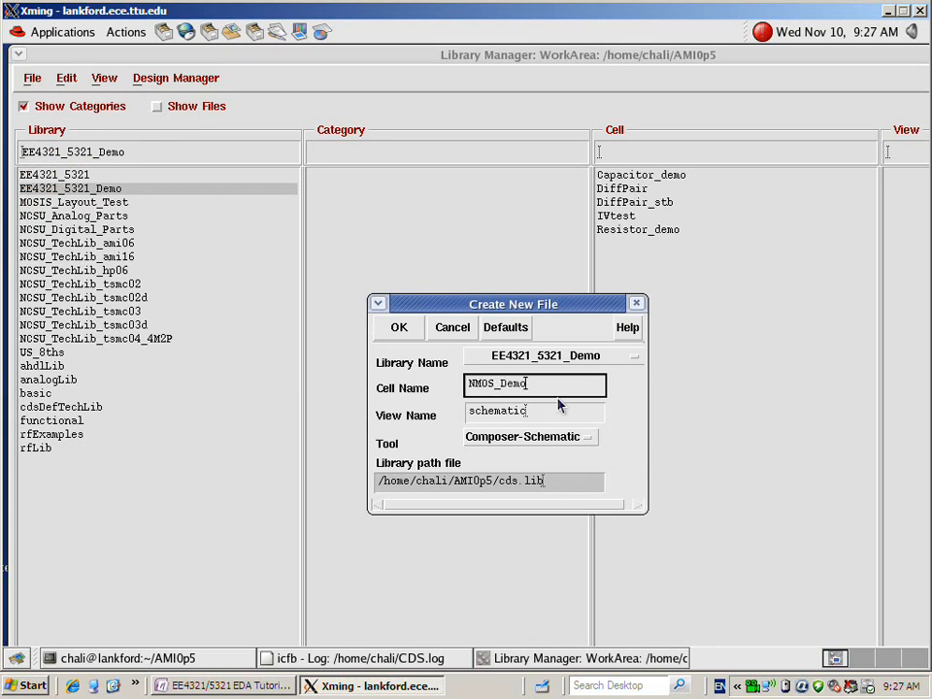
pyautogui.write('_Layout')
pyautogui.click(389, 328)
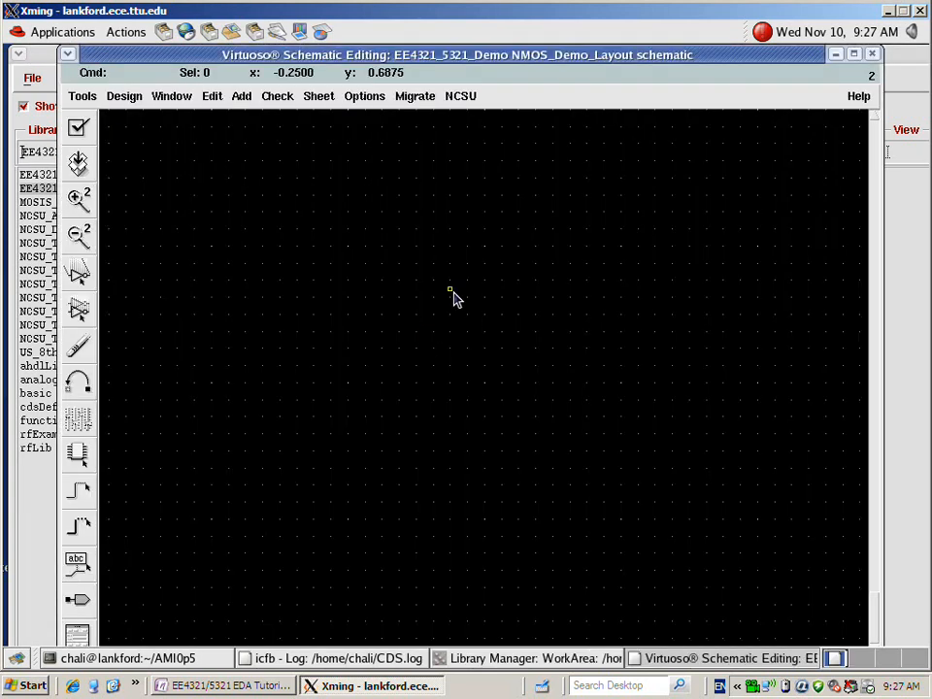
# Place one nmos4 symbol from the N_Transistors category of NCSU_Analog_Parts in the schematic and end the Instance command
pyautogui.press('i')
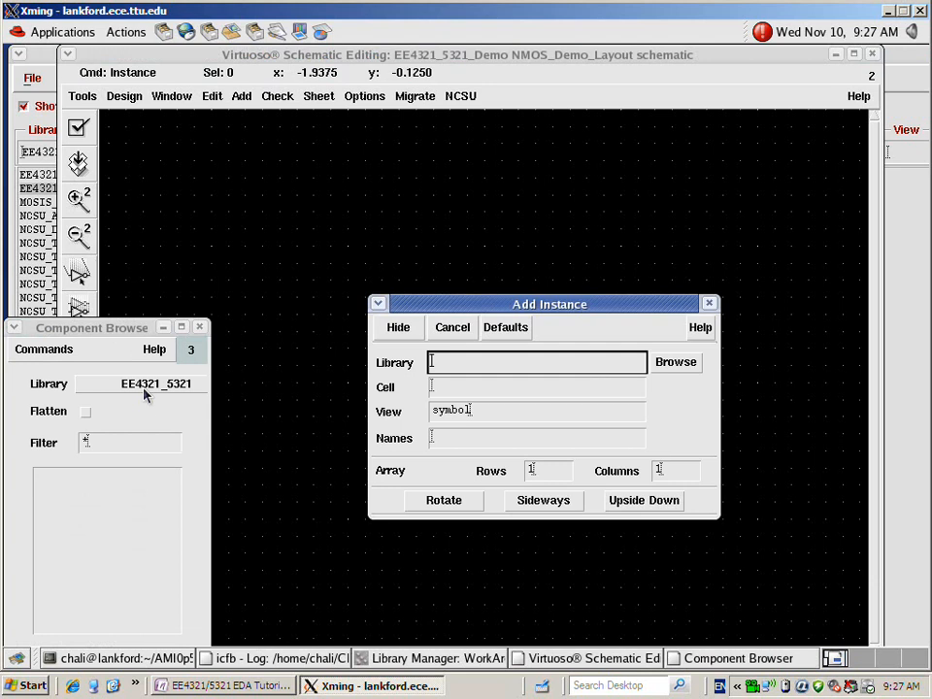
pyautogui.click(144, 388)
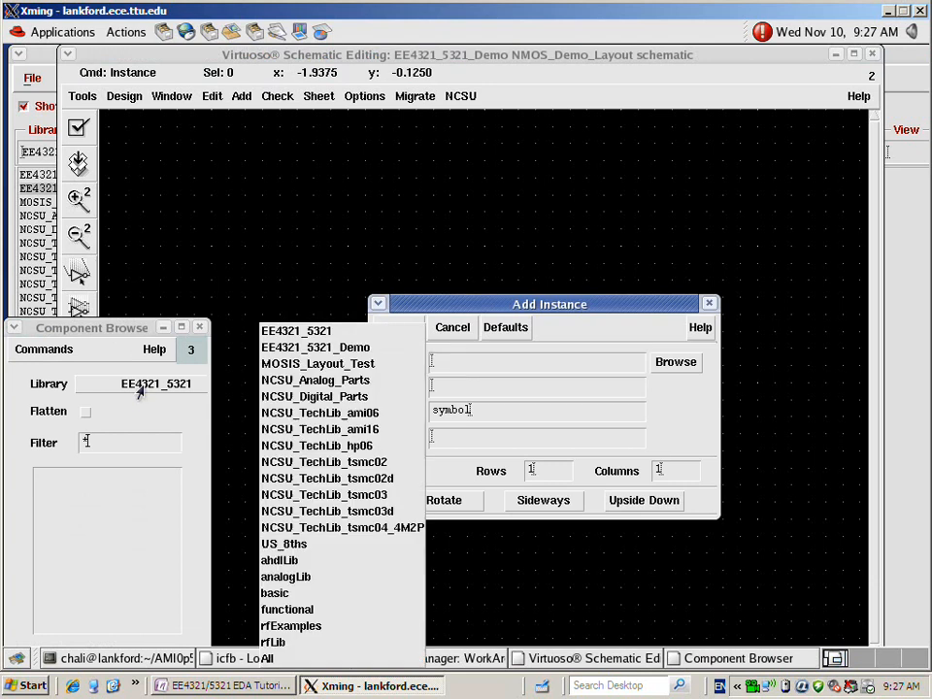
pyautogui.click(298, 384)
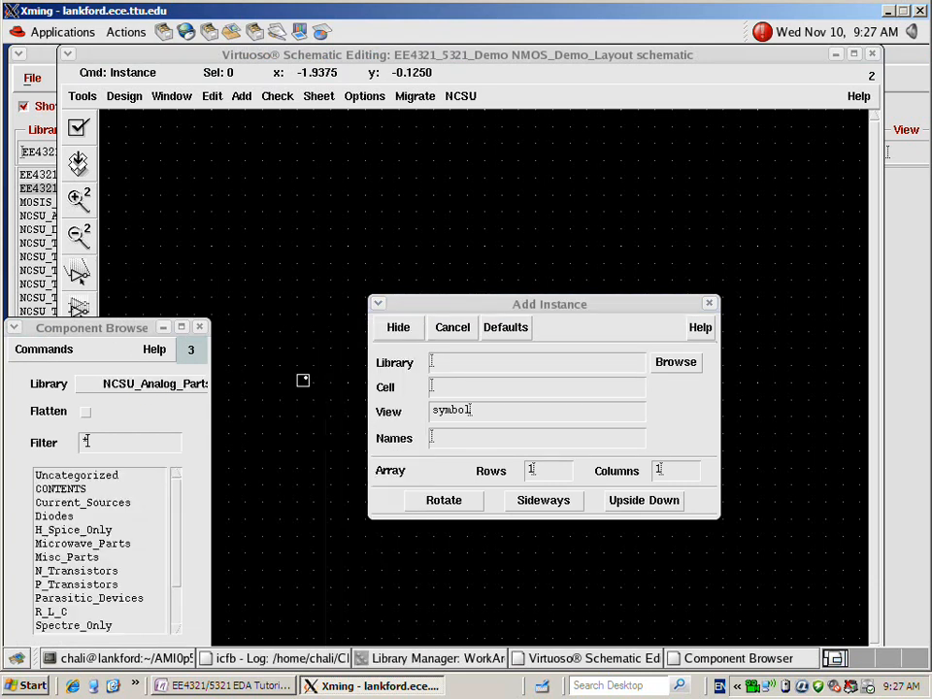
pyautogui.click(77, 571)
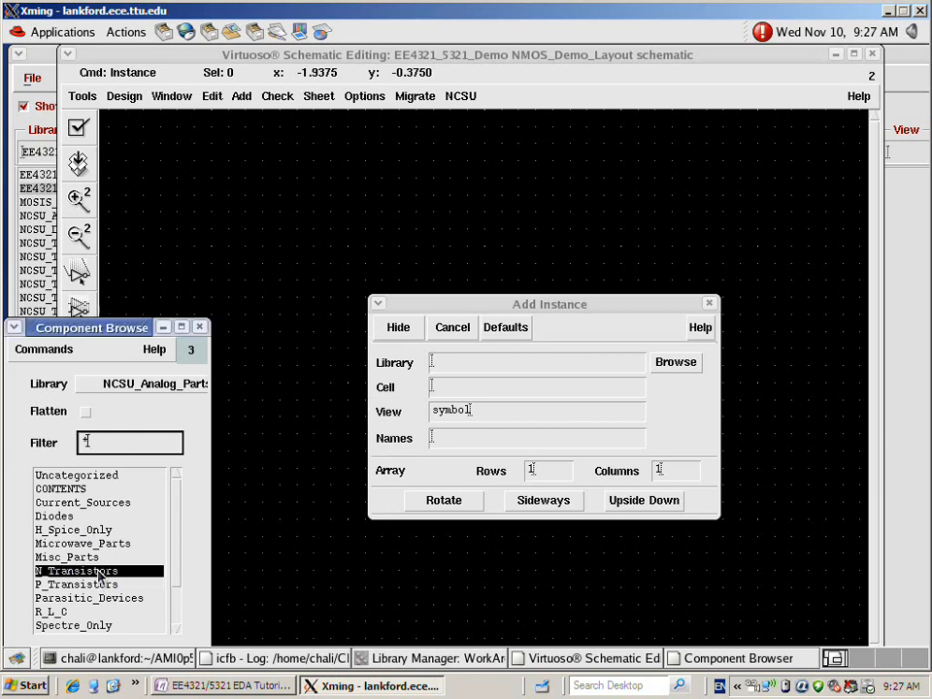
pyautogui.click(62, 572)
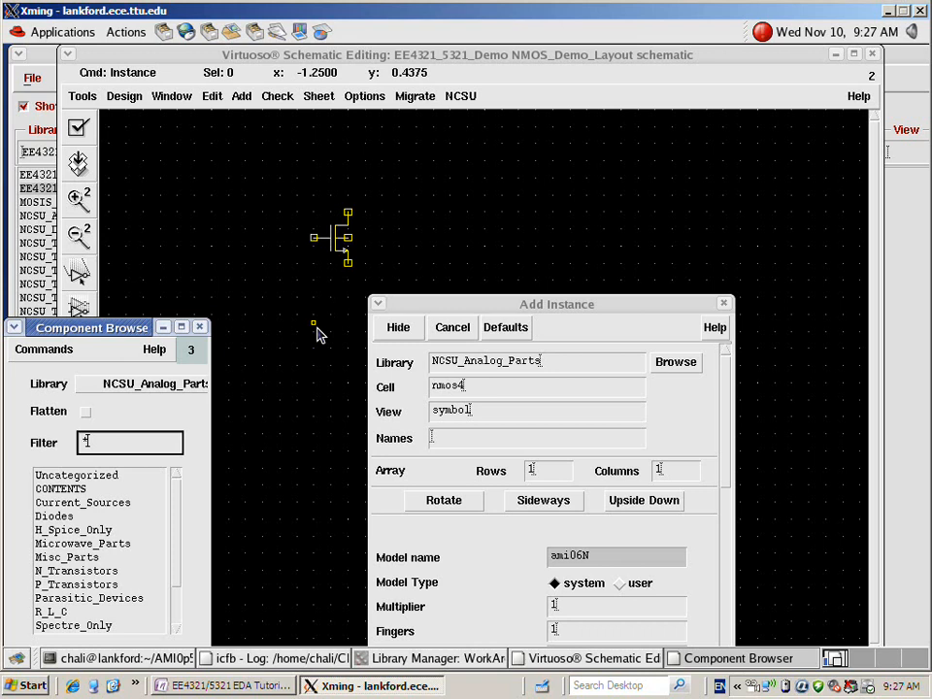
pyautogui.click(317, 397)
pyautogui.press('Escape')
# Open the properties of the placed nmos4 transistor and enter 10u as its width
pyautogui.click(338, 315)
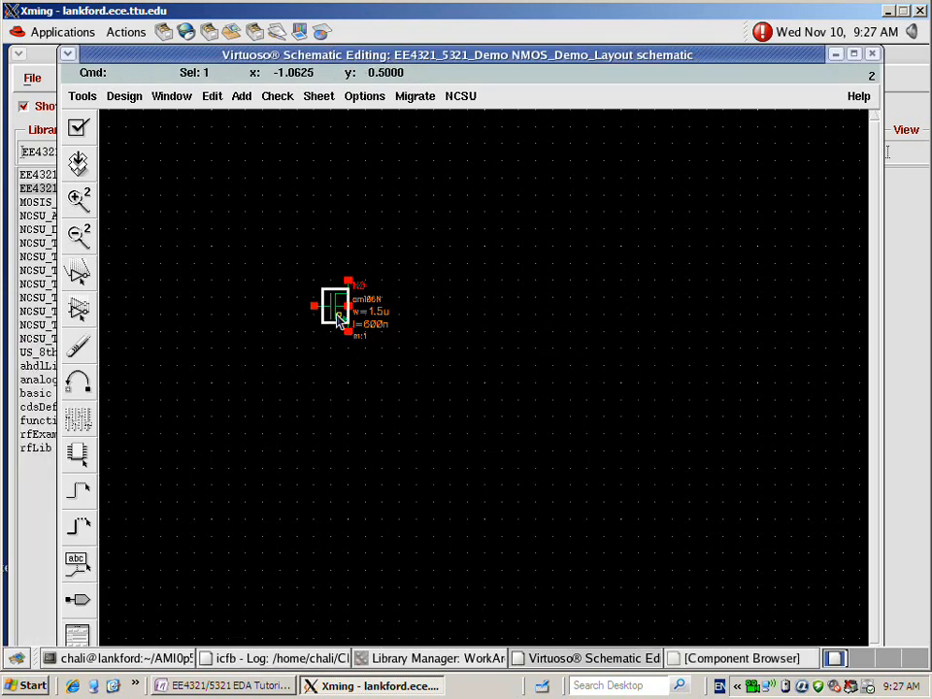
pyautogui.press('q')
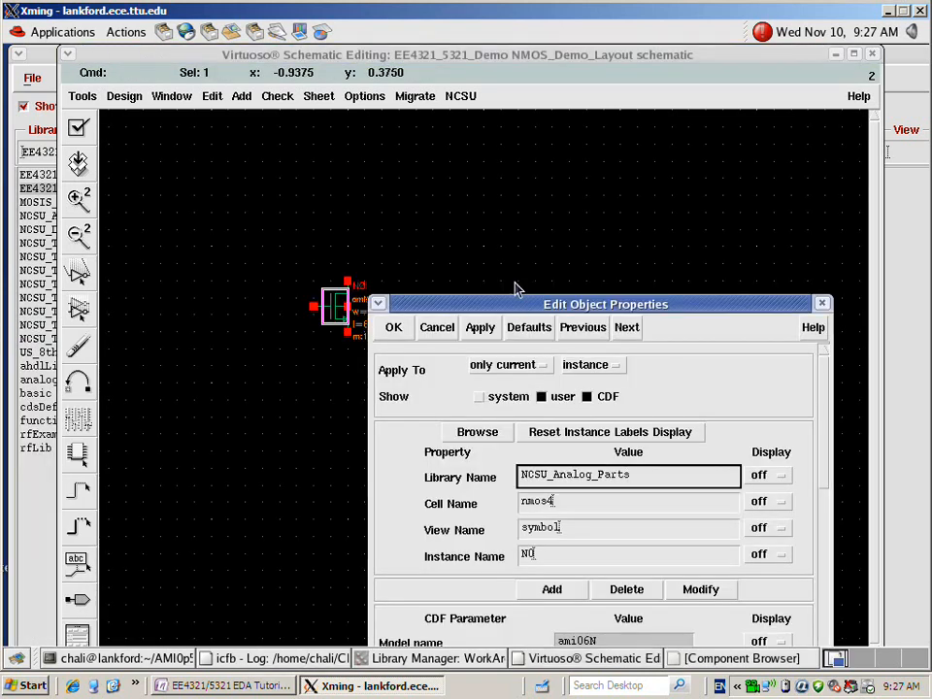
pyautogui.moveTo(526, 303); pyautogui.dragTo(466, 77)
pyautogui.moveTo(728, 459); pyautogui.dragTo(730, 645)
pyautogui.moveTo(732, 571); pyautogui.dragTo(713, 601)
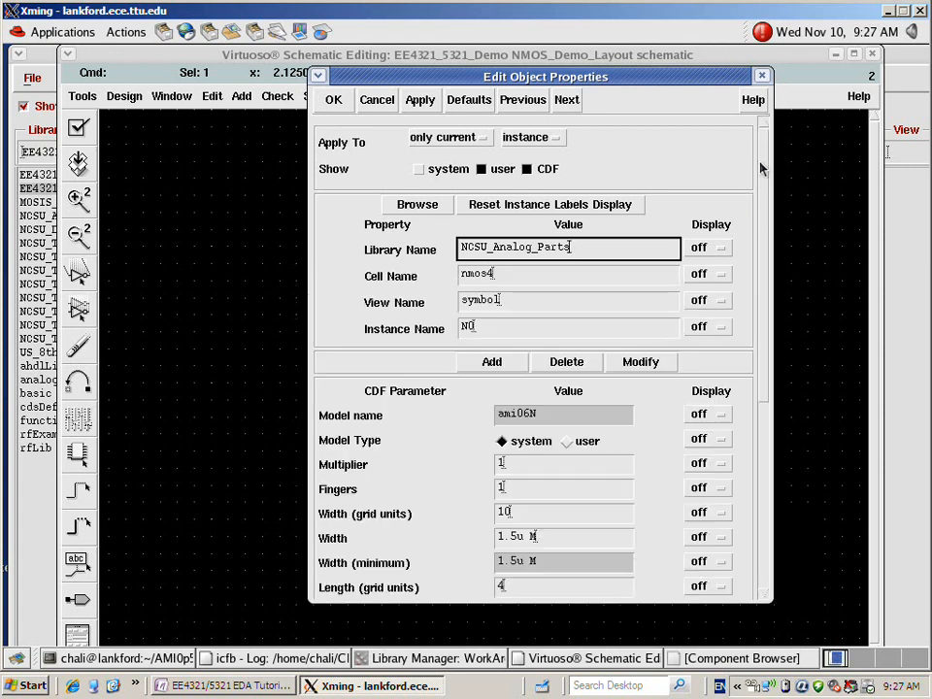
pyautogui.scroll(-5, 568, 206)
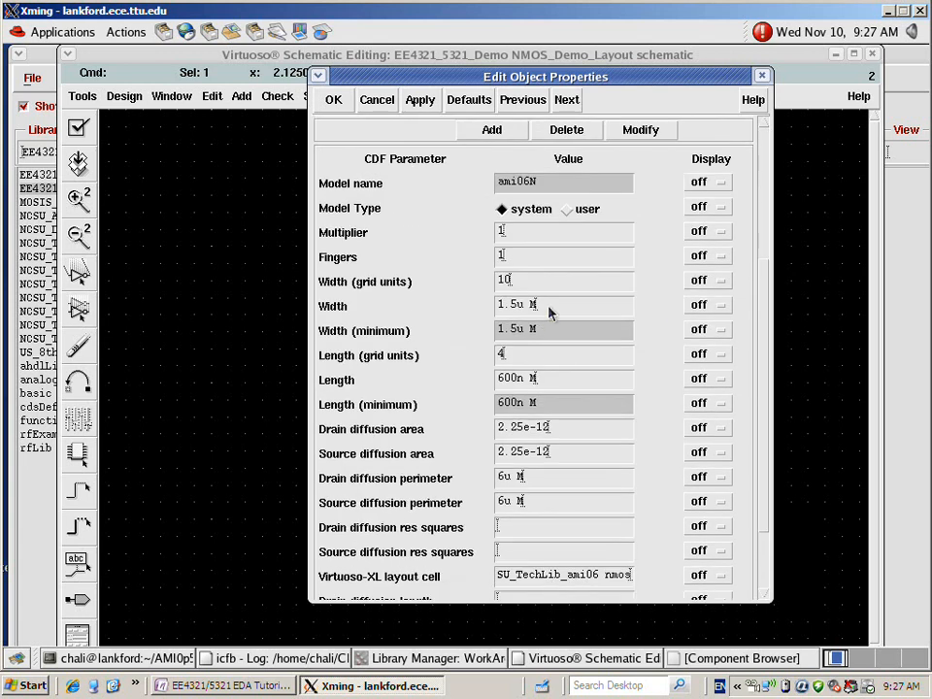
pyautogui.moveTo(549, 309); pyautogui.dragTo(462, 311)
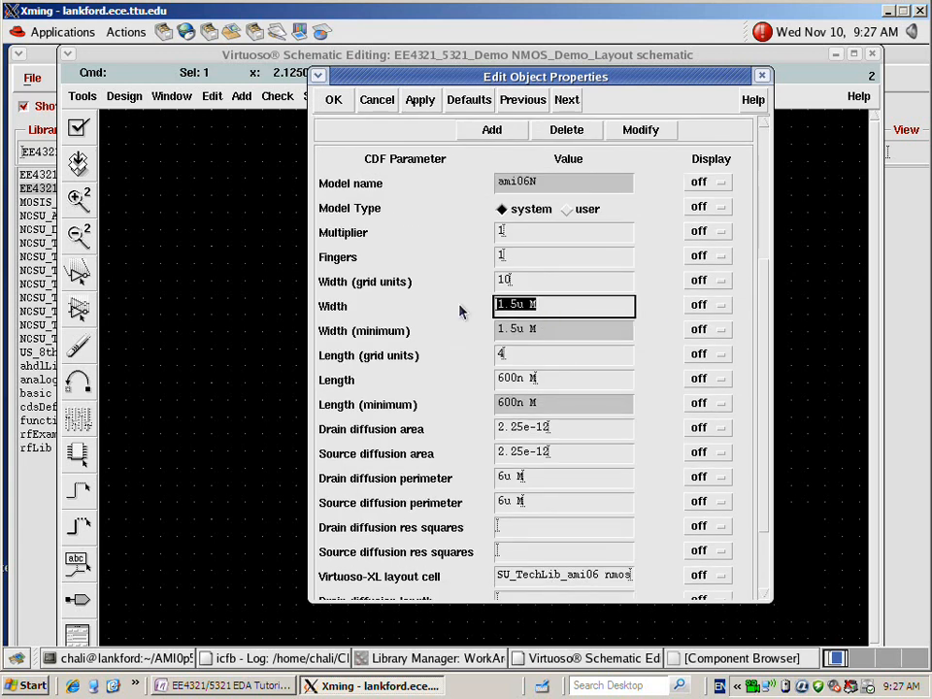
pyautogui.write('10u')
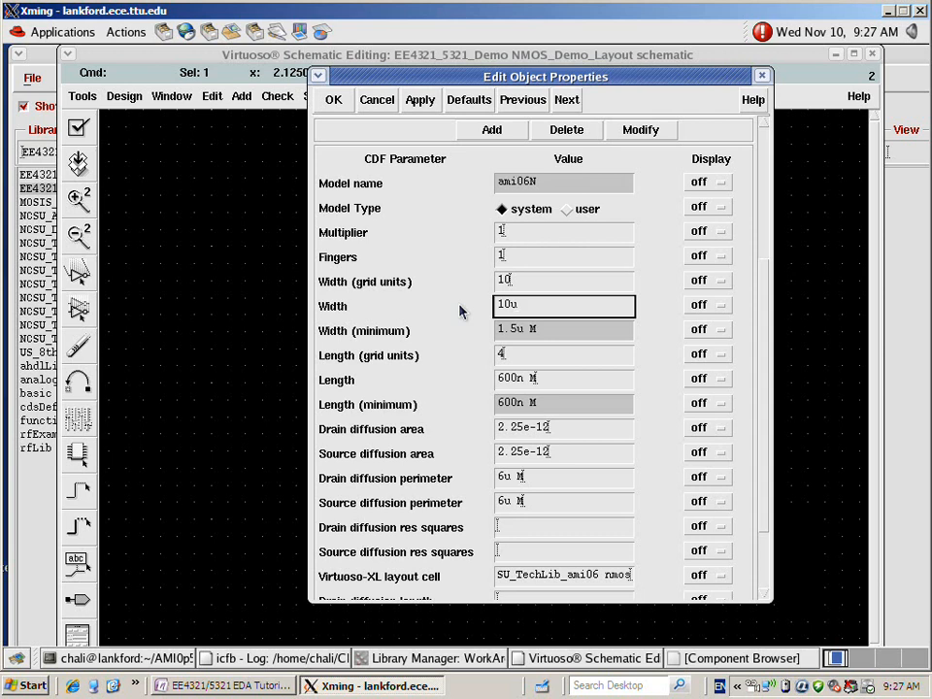
# Set the transistor's length to 1.05u in its object properties
pyautogui.click(546, 386)
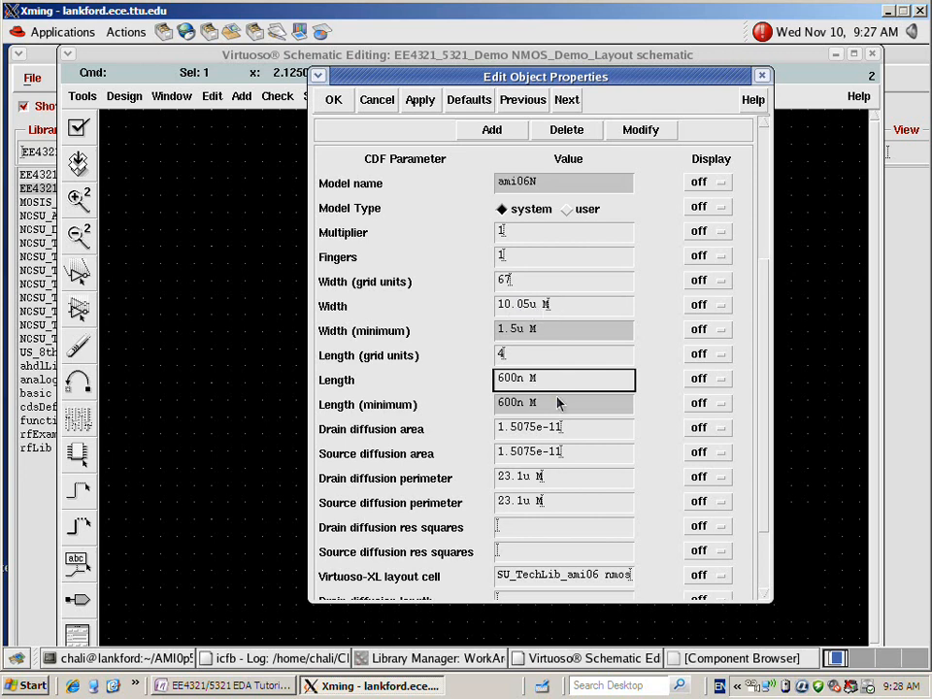
pyautogui.moveTo(553, 388); pyautogui.dragTo(490, 390)
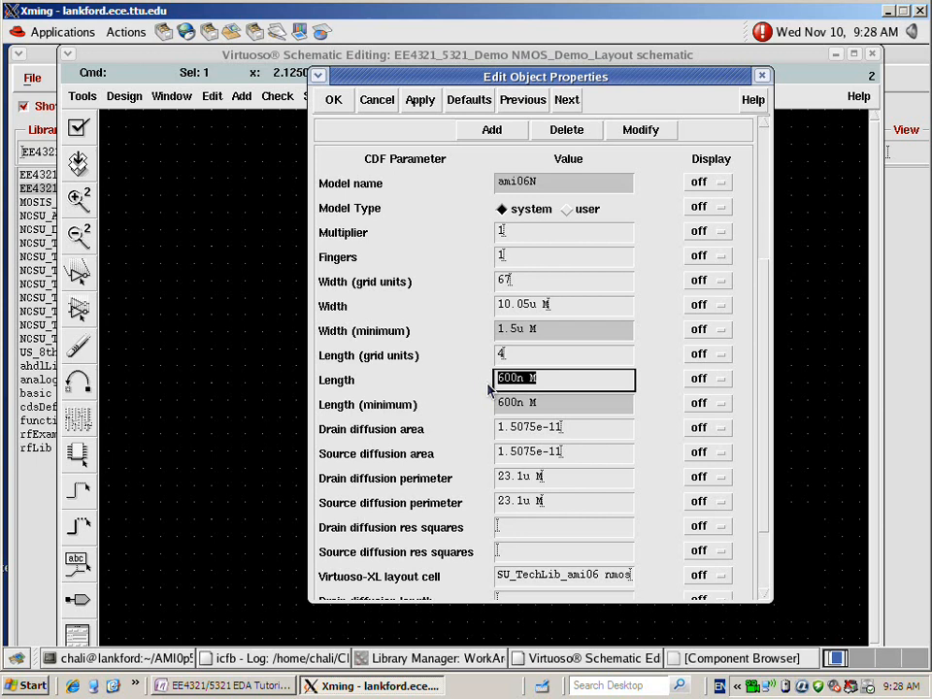
pyautogui.write('1.05u')
pyautogui.press('Tab')
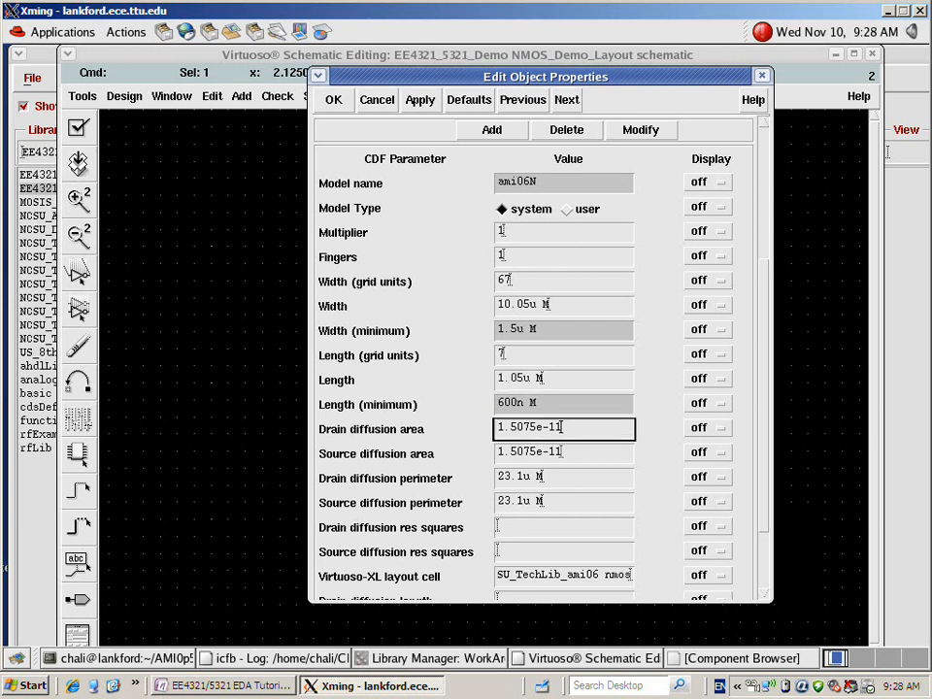
# Confirm the transistor's edited properties and wire its body terminal around to its source terminal
pyautogui.click(333, 99)
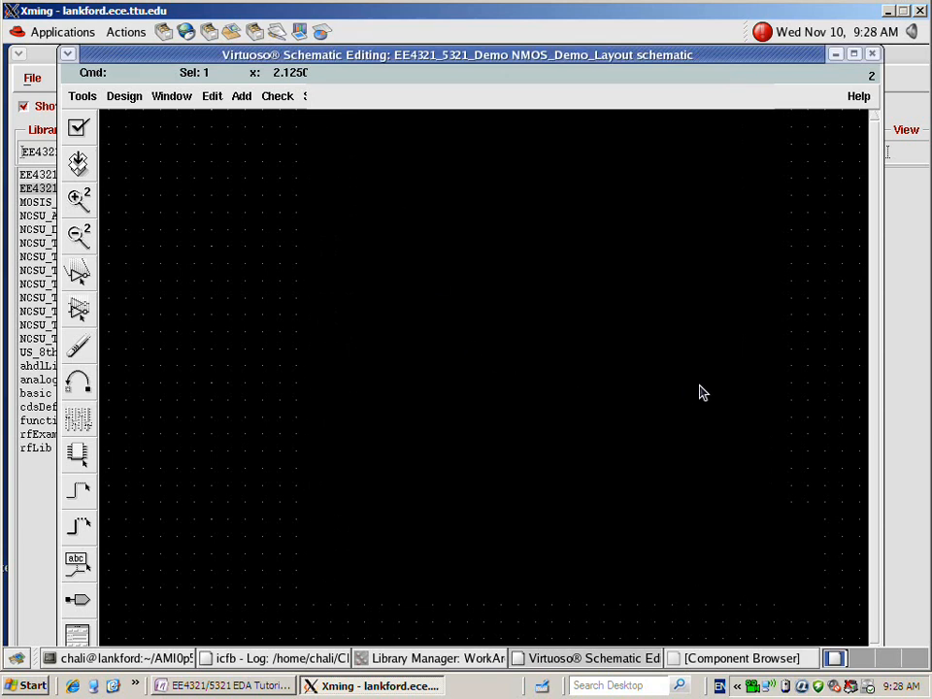
pyautogui.press('f')
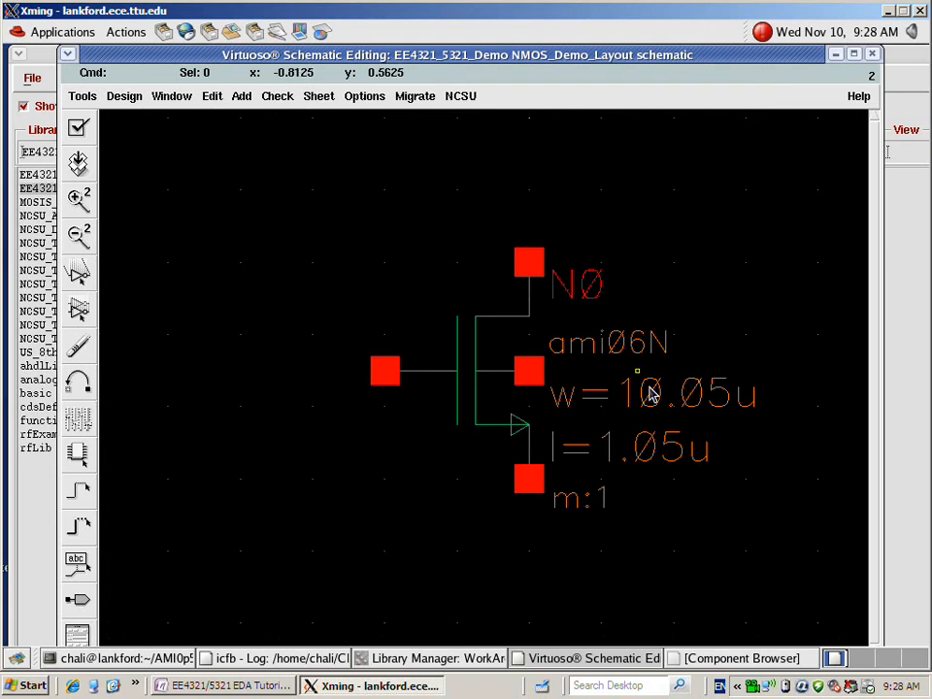
pyautogui.press('w')
pyautogui.moveTo(628, 311); pyautogui.dragTo(304, 234)
pyautogui.click(534, 369)
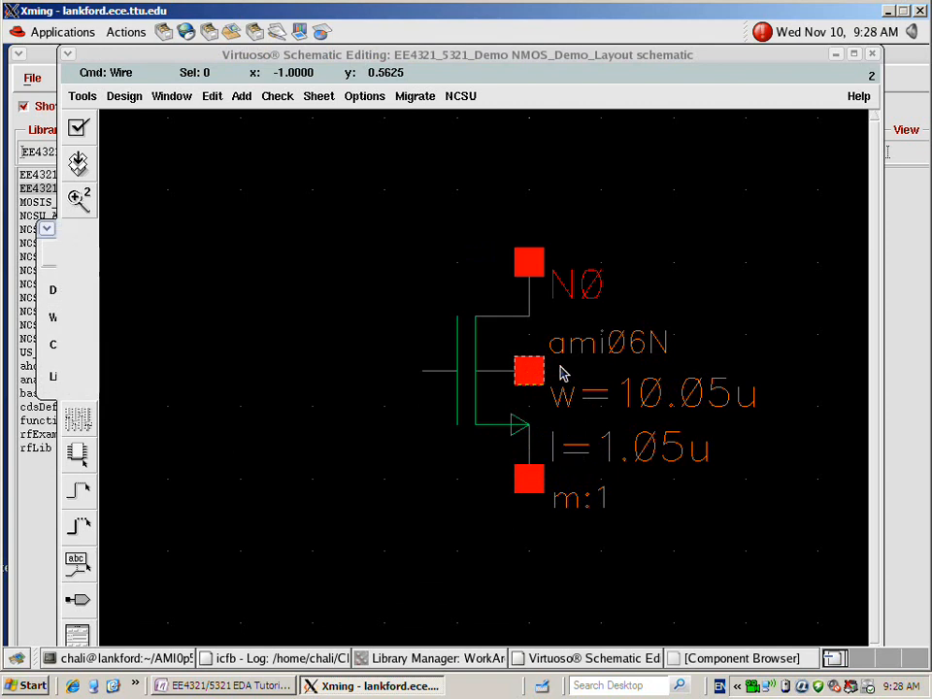
pyautogui.click(744, 369)
pyautogui.click(530, 621)
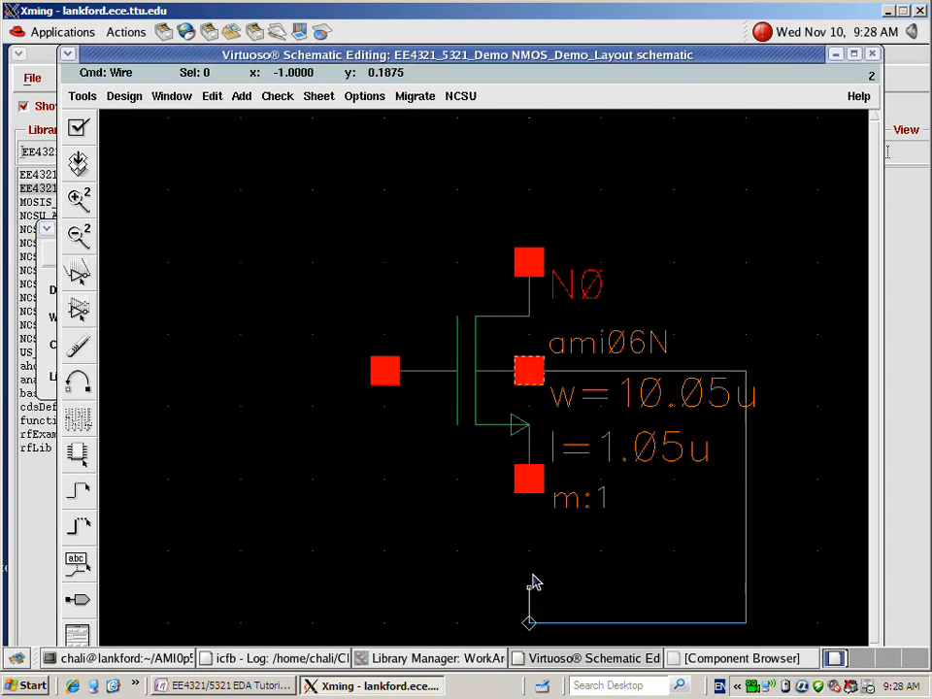
pyautogui.click(529, 480)
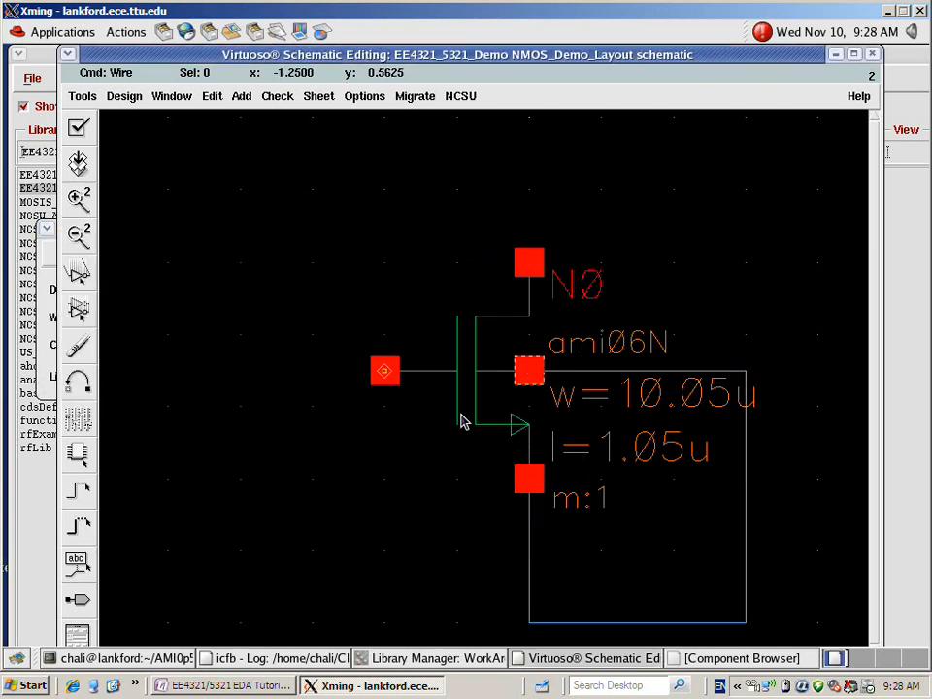
# Draw a horizontal wire outward from the transistor's gate terminal and a vertical wire up from its drain terminal
pyautogui.click(388, 380)
pyautogui.click(205, 373)
pyautogui.press('Escape')
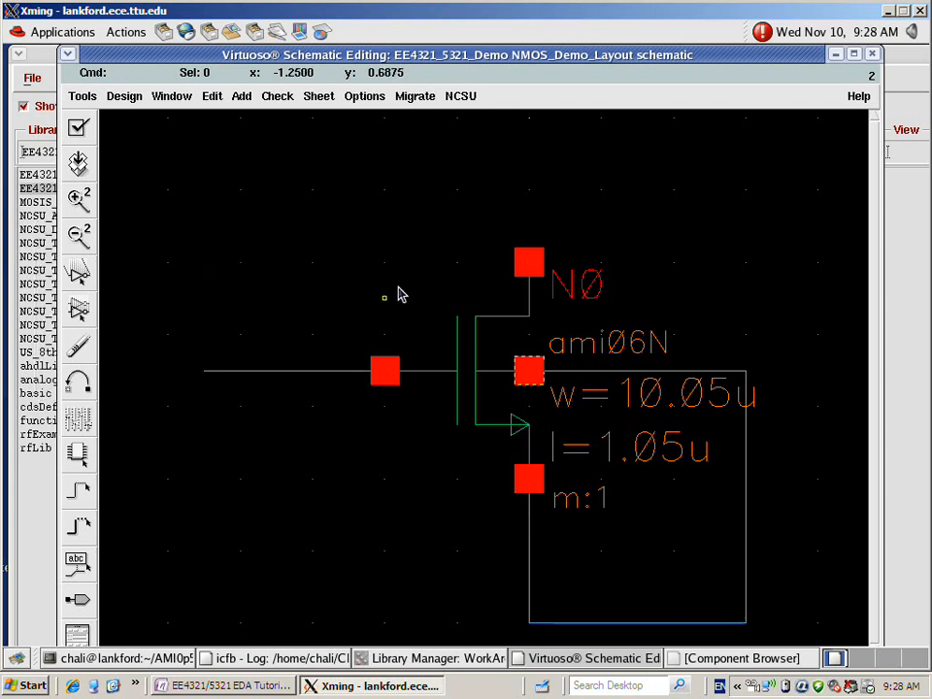
pyautogui.press('w')
pyautogui.click(529, 263)
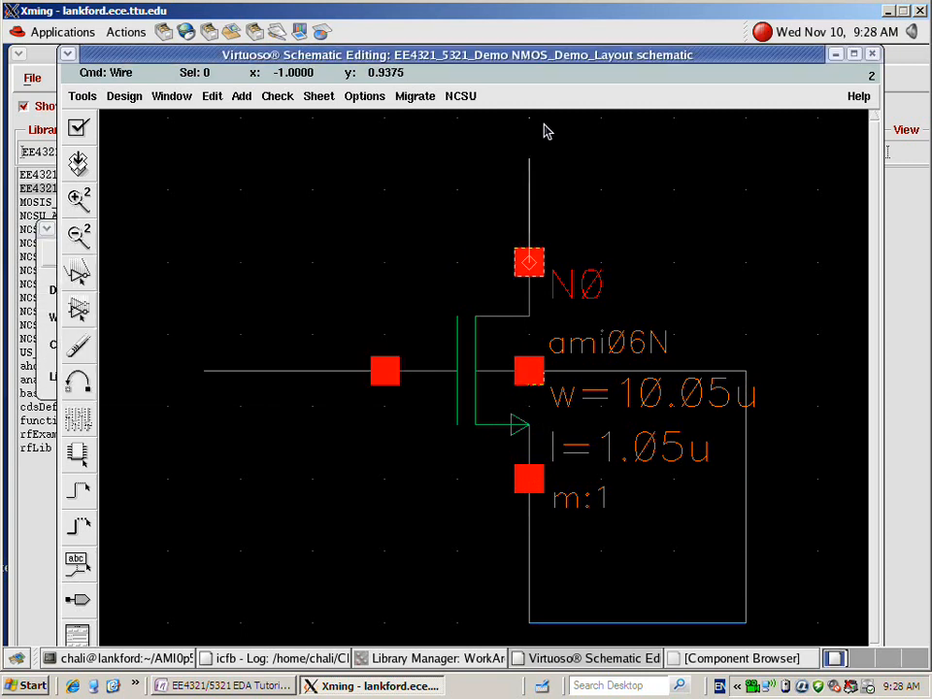
pyautogui.click(531, 142)
pyautogui.press('Escape')
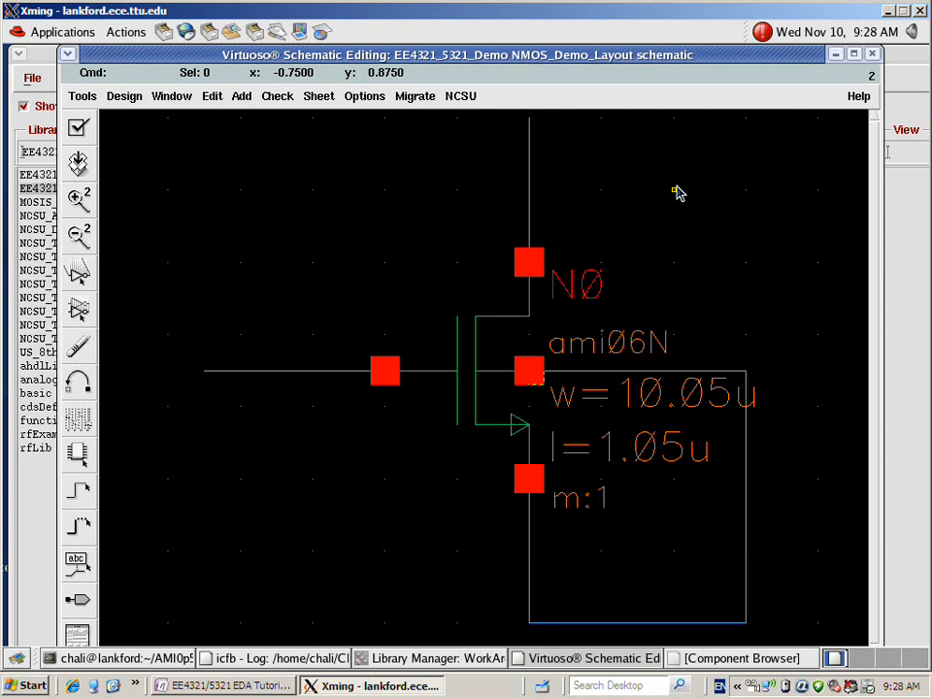
# Add an inputOutput pin named GND at the lower corner of the body-to-source wire and end the Pin command
pyautogui.press('p')
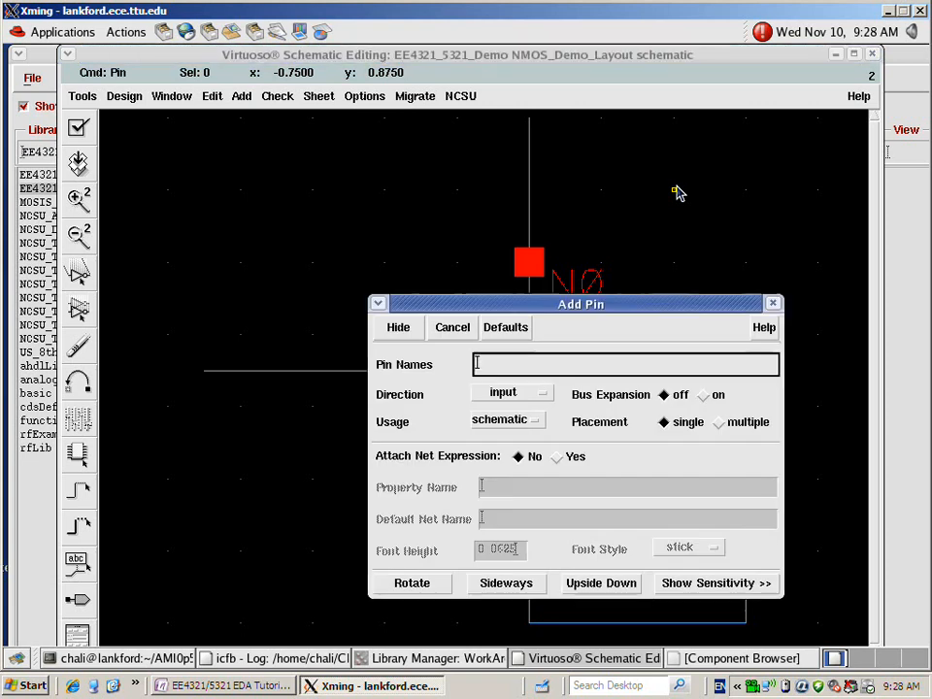
pyautogui.write('GND')
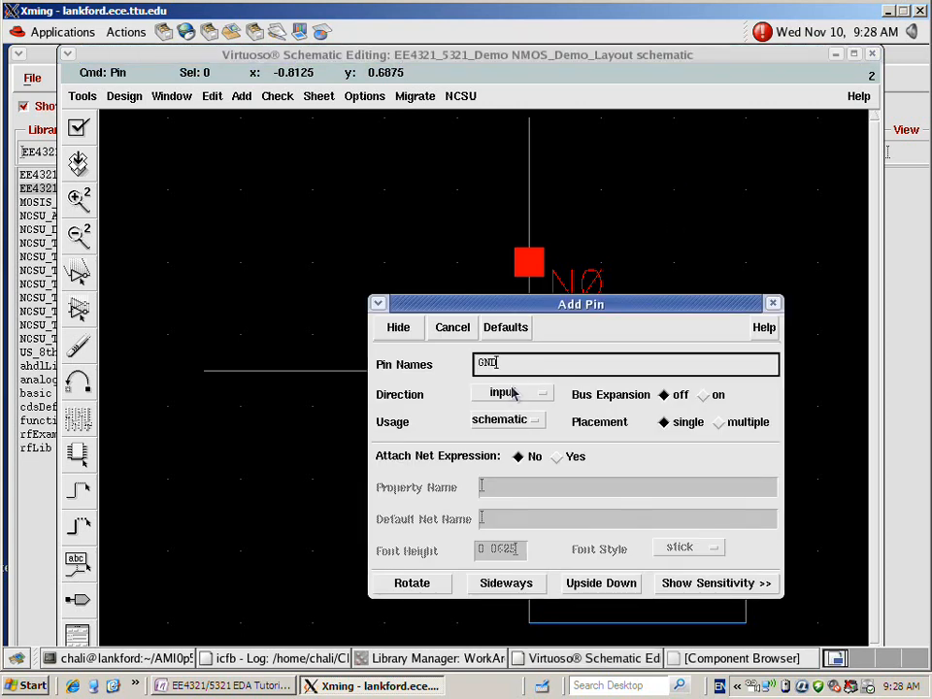
pyautogui.click(514, 392)
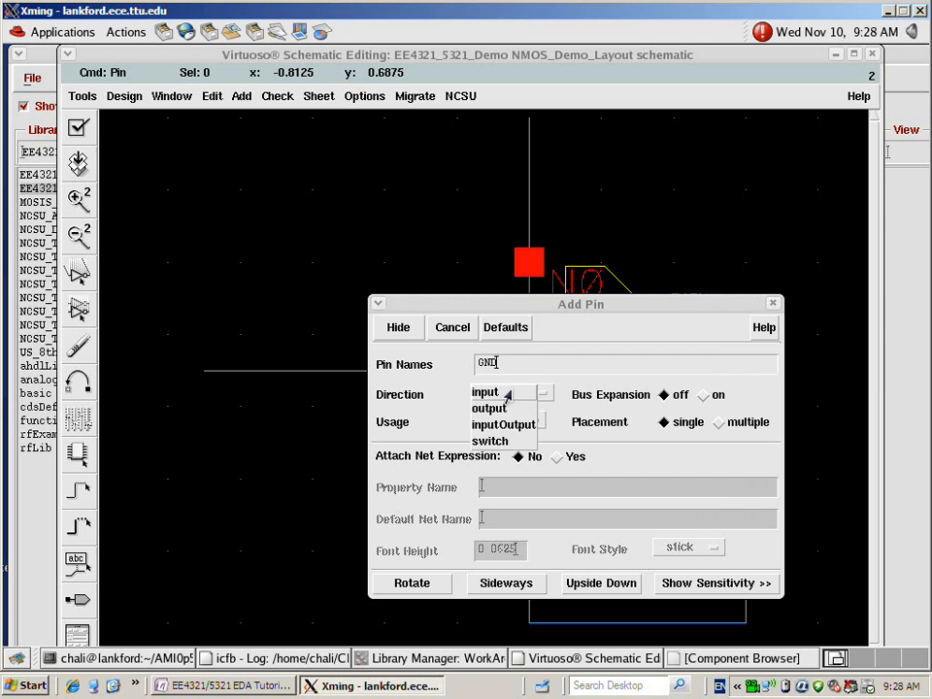
pyautogui.click(508, 425)
pyautogui.moveTo(538, 305); pyautogui.dragTo(244, 273)
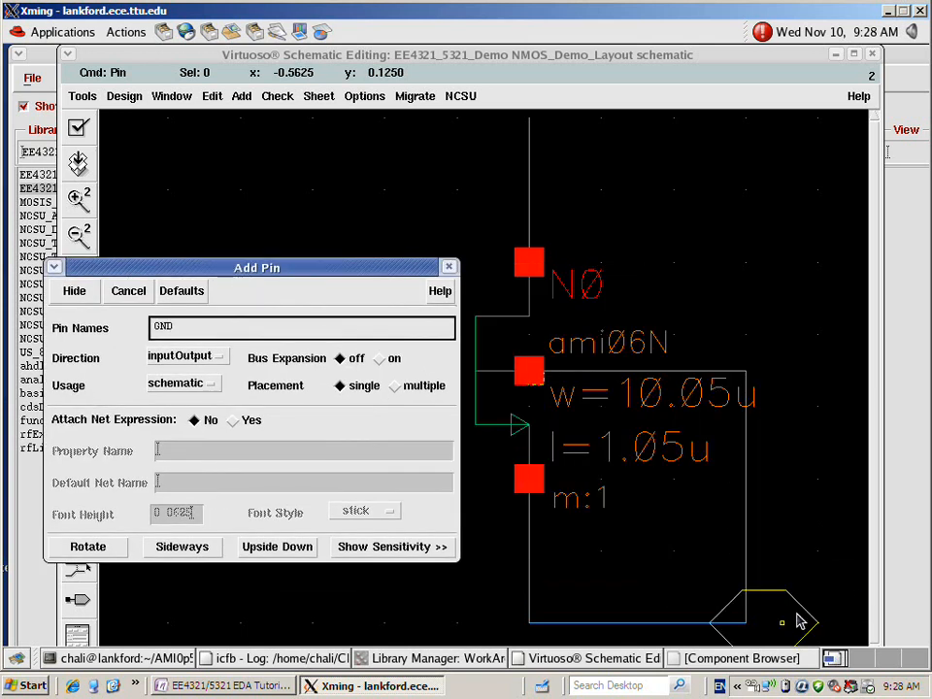
pyautogui.click(802, 612)
pyautogui.press('f')
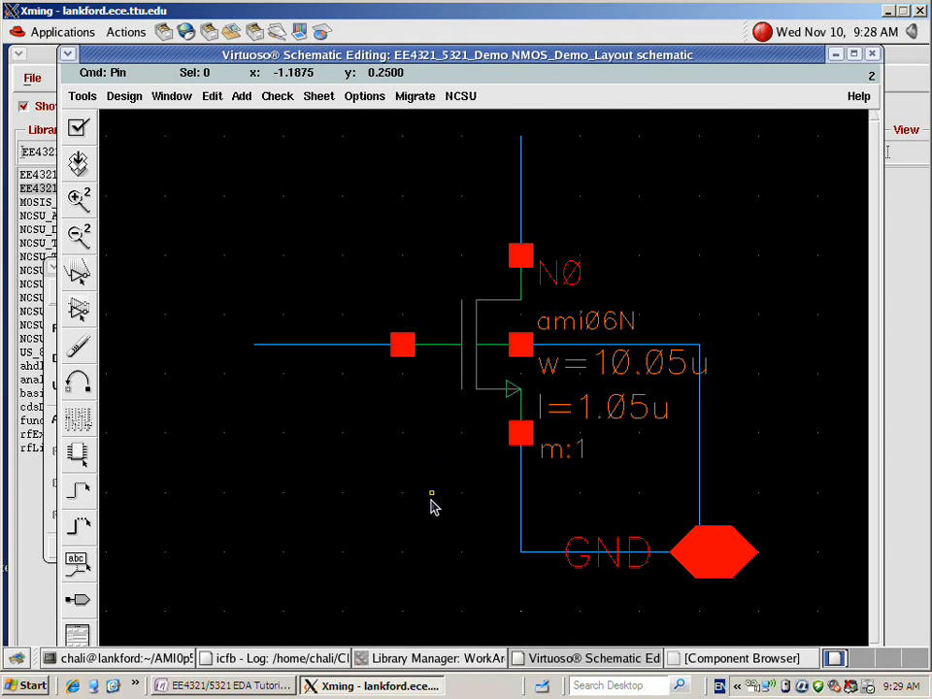
pyautogui.press('Escape')
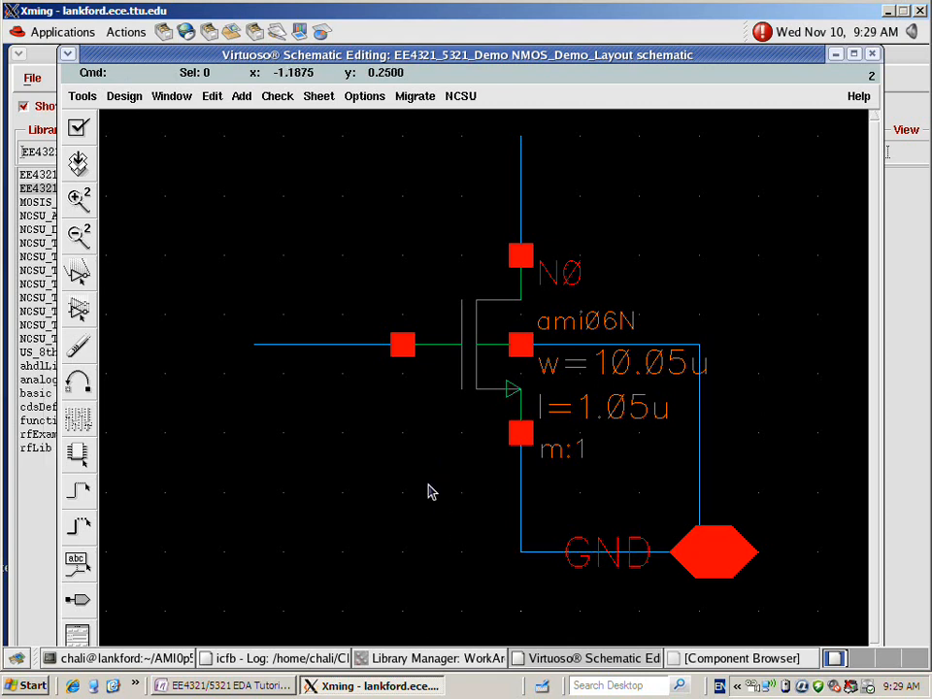
# Add an input pin named Gate at the free end of the gate wire and end the Pin command
pyautogui.press('p')
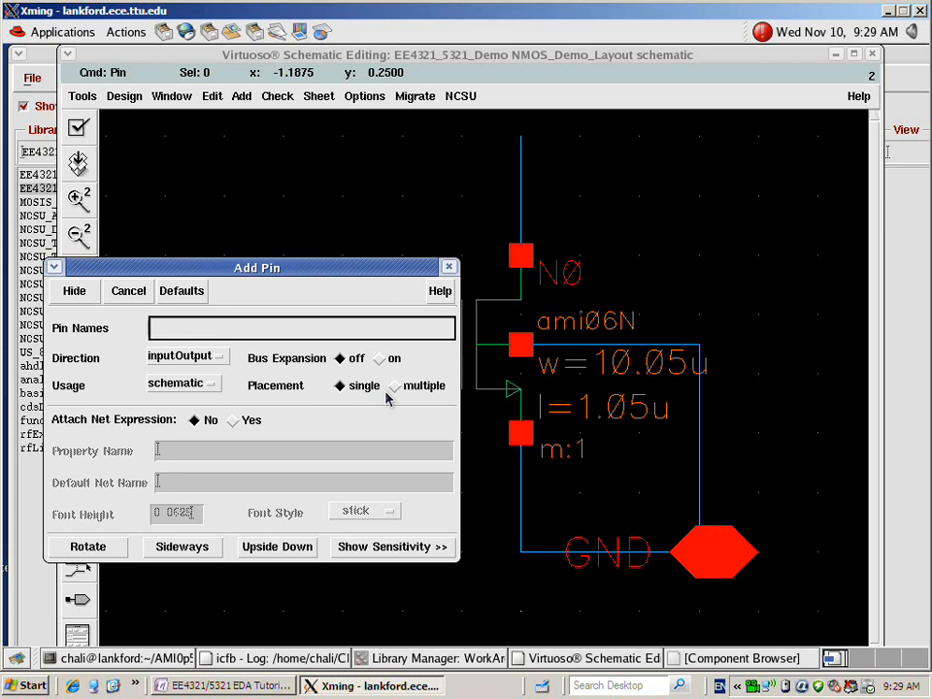
pyautogui.moveTo(393, 273); pyautogui.dragTo(517, 422)
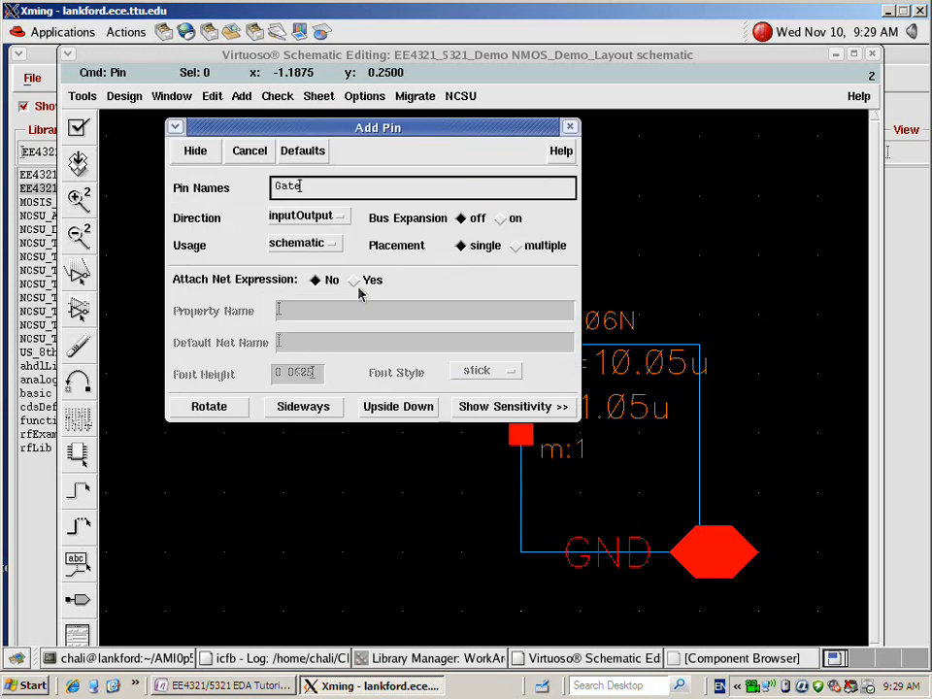
pyautogui.click(305, 216)
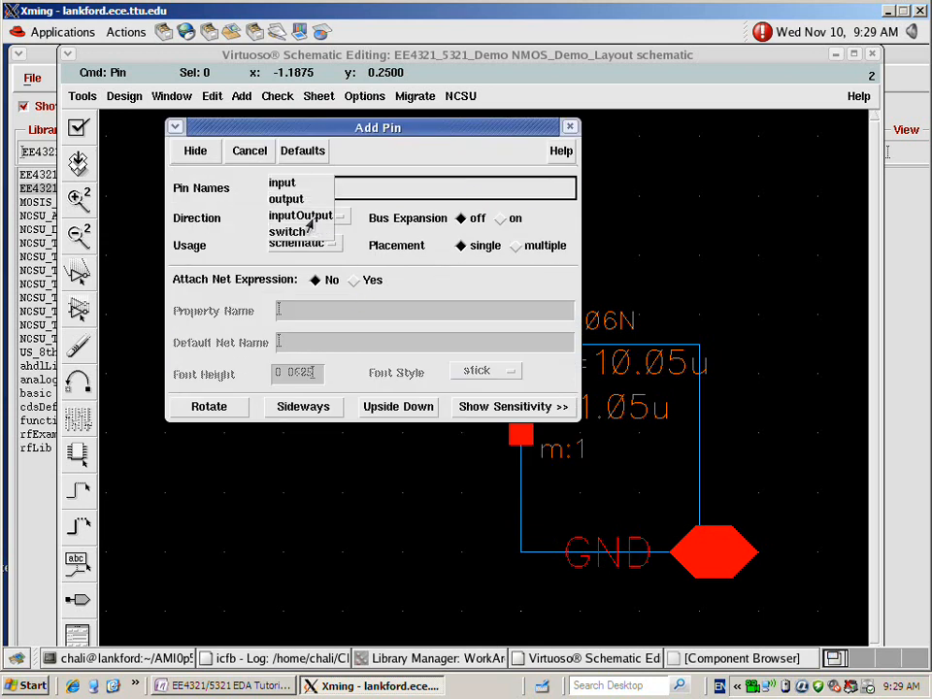
pyautogui.click(293, 182)
pyautogui.moveTo(307, 133); pyautogui.dragTo(668, 137)
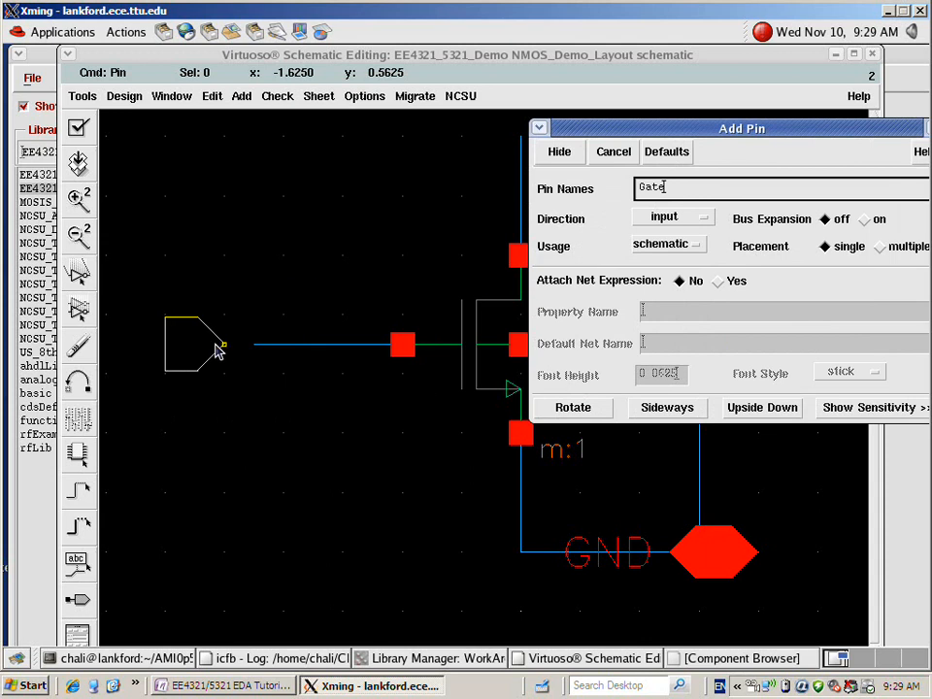
pyautogui.click(270, 361)
pyautogui.click(269, 361)
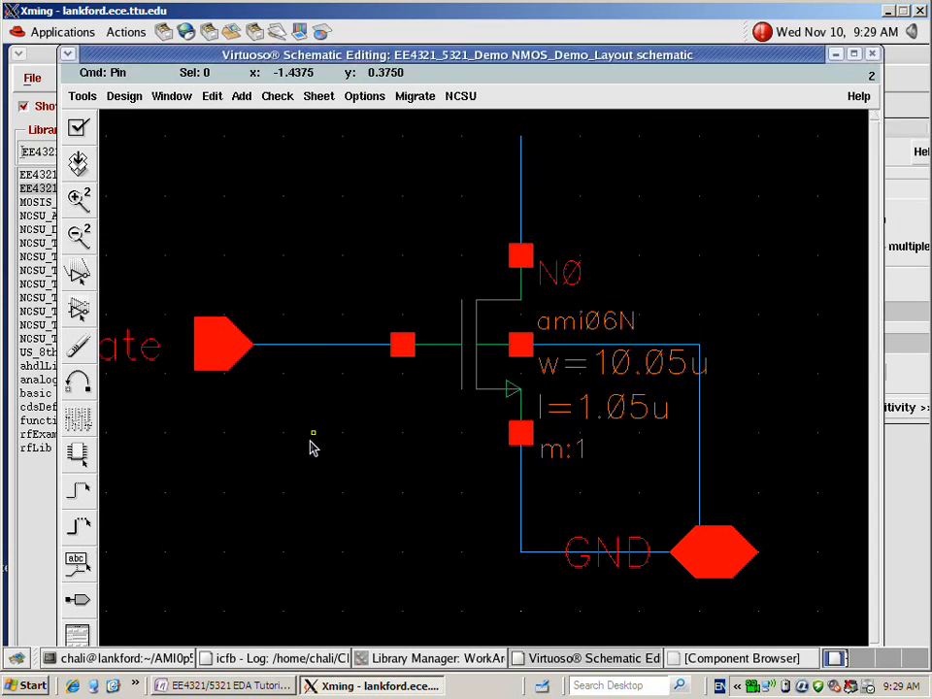
pyautogui.press('Escape')
pyautogui.press('f')
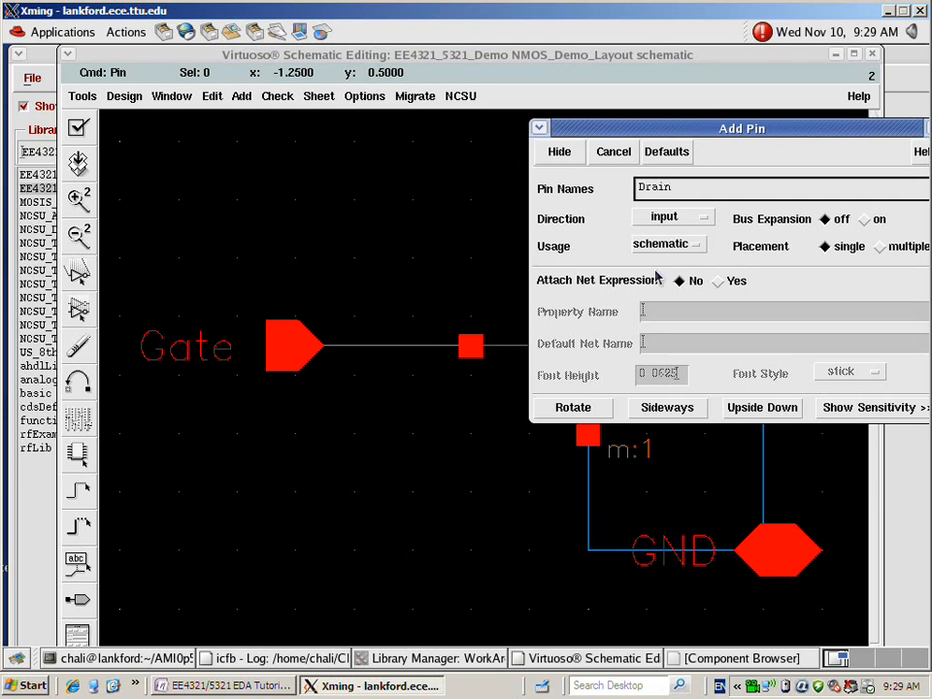
# Place an output pin named Drain beside the upper end of the drain wire and wire the two together
pyautogui.click(682, 218)
pyautogui.click(660, 234)
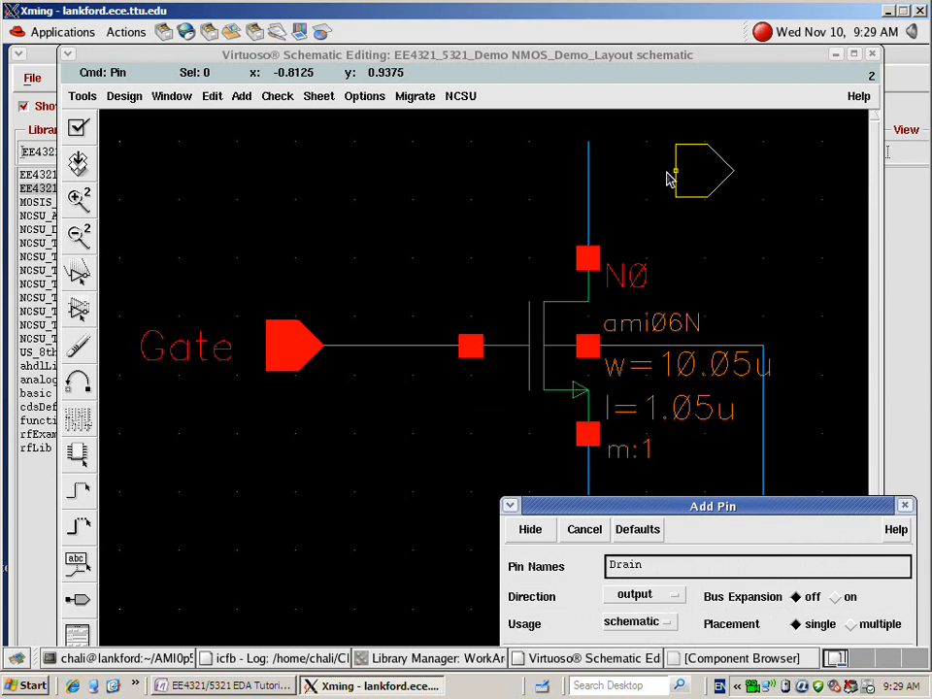
pyautogui.click(678, 143)
pyautogui.press('w')
pyautogui.click(588, 142)
pyautogui.click(676, 143)
pyautogui.press('f')
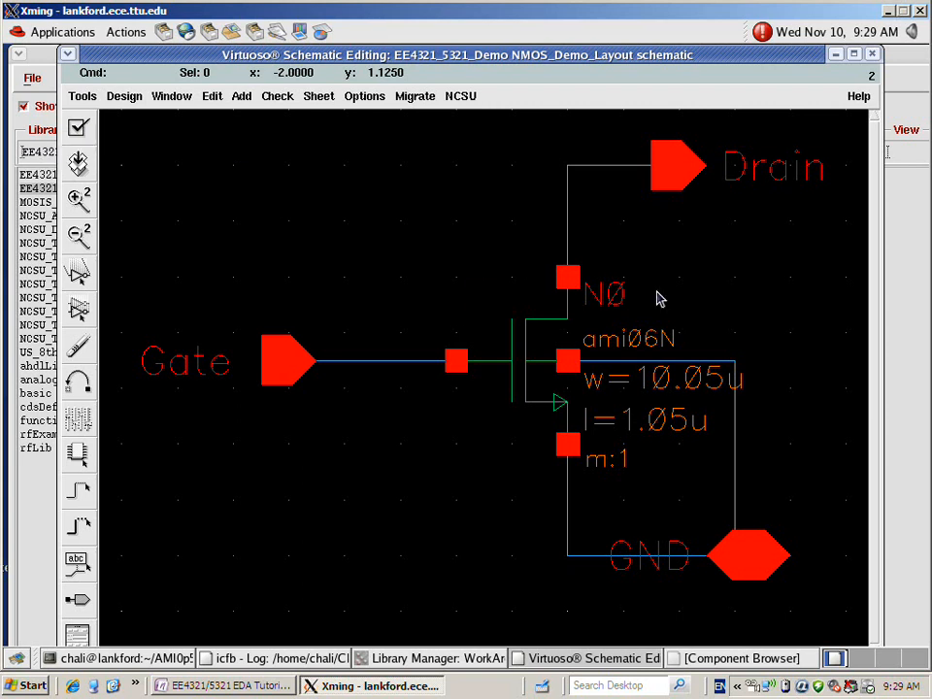
# Close the NMOS_Demo_Layout schematic and turn off the category display in the Library Manager
pyautogui.click(872, 56)
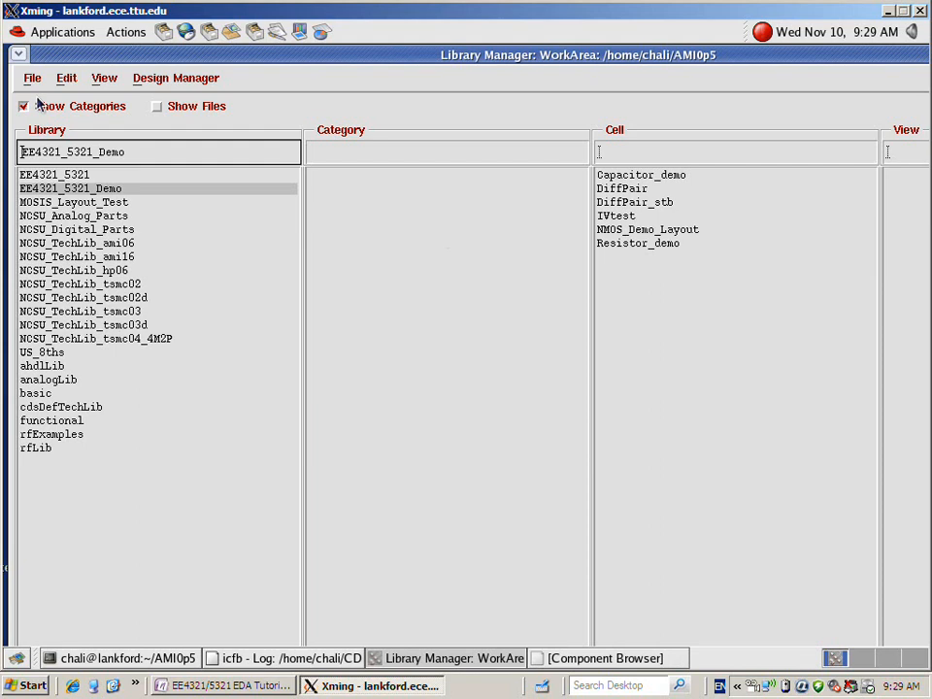
pyautogui.click(652, 244)
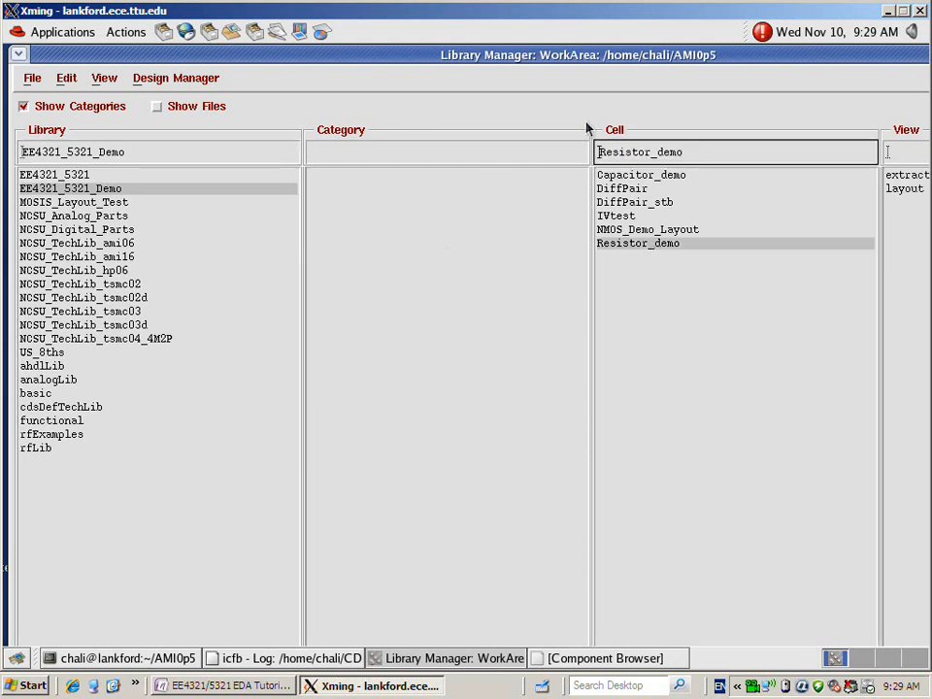
pyautogui.click(25, 108)
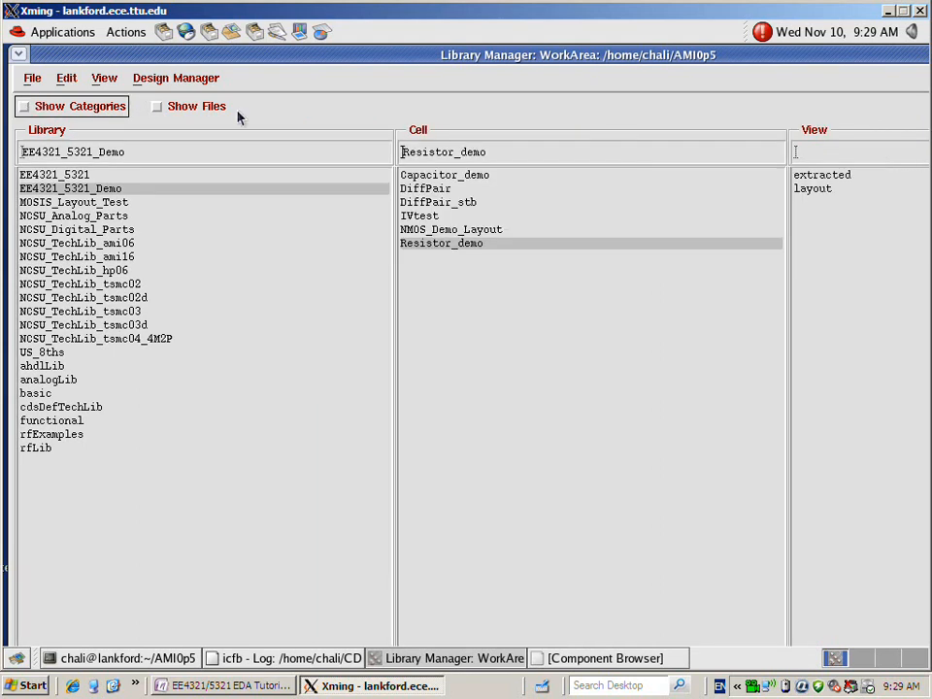
# Select the NMOS_Demo_Layout cell in the EE4321_5321_Demo library and start creating a new cell view
pyautogui.click(447, 244)
pyautogui.click(439, 230)
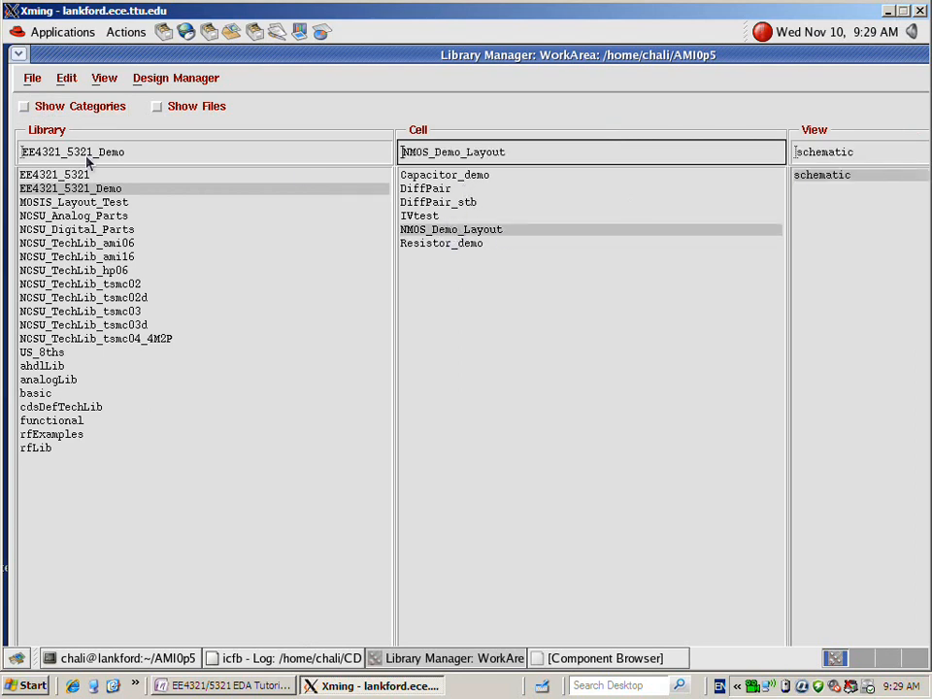
pyautogui.click(32, 78)
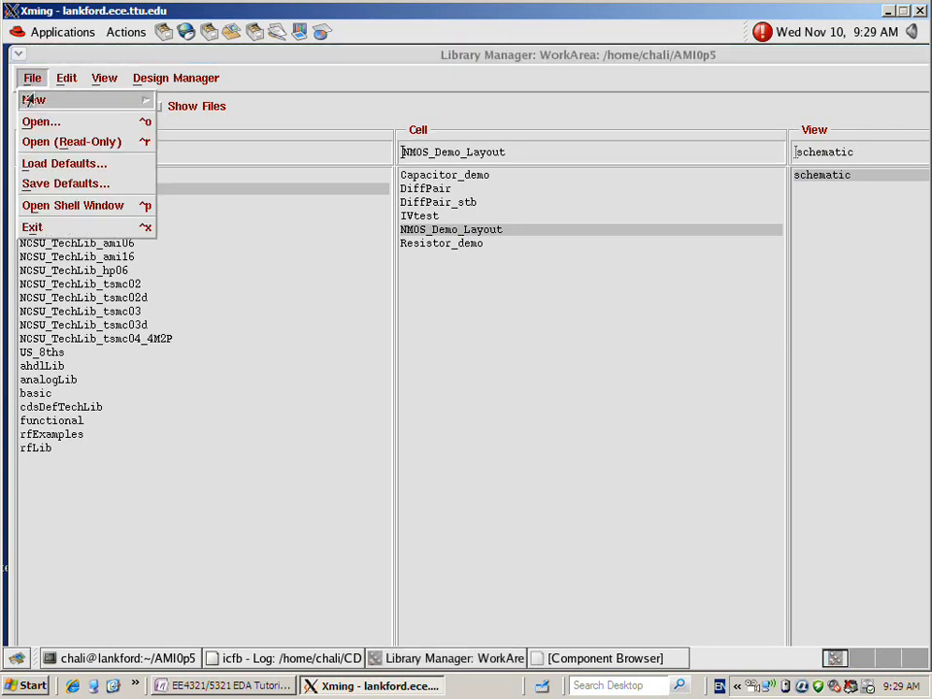
# Create a layout cell view for NMOS_Demo_Layout in the EE4321_5321_Demo library, using Virtuoso as the tool
pyautogui.moveTo(50, 100)
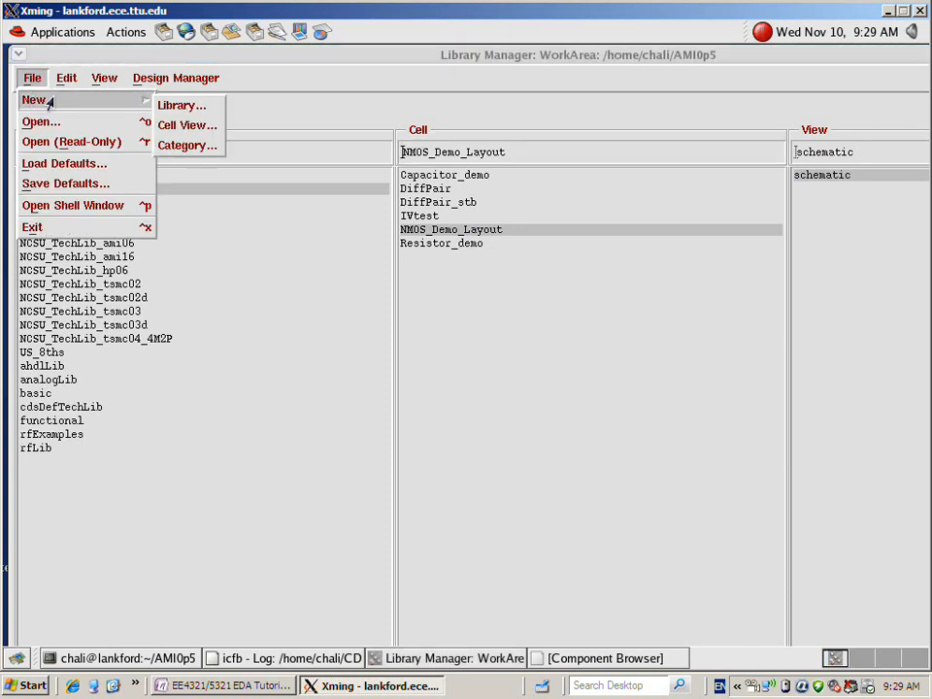
pyautogui.click(184, 126)
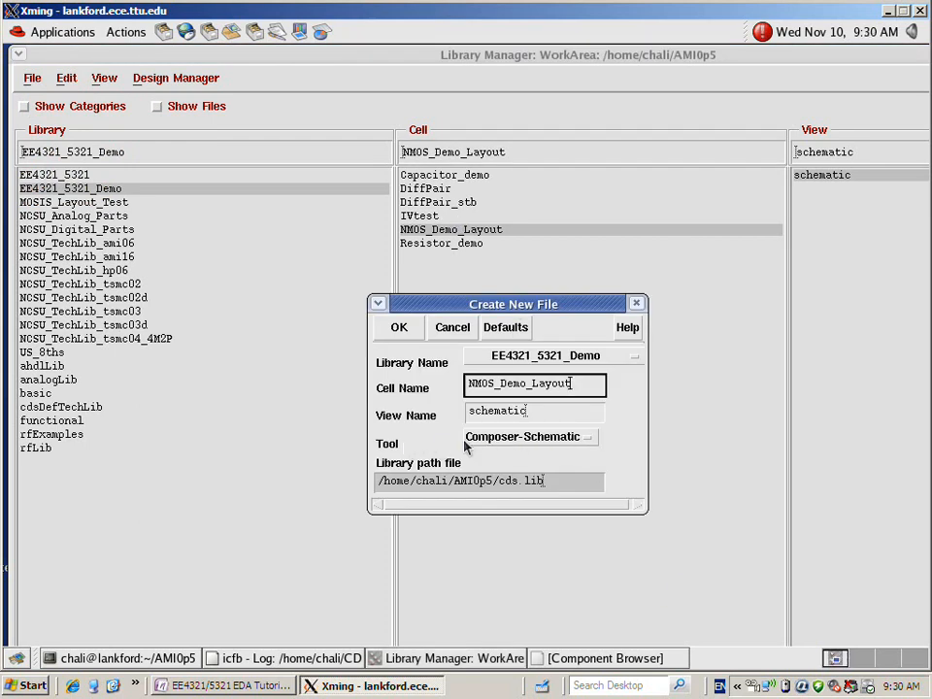
pyautogui.click(594, 438)
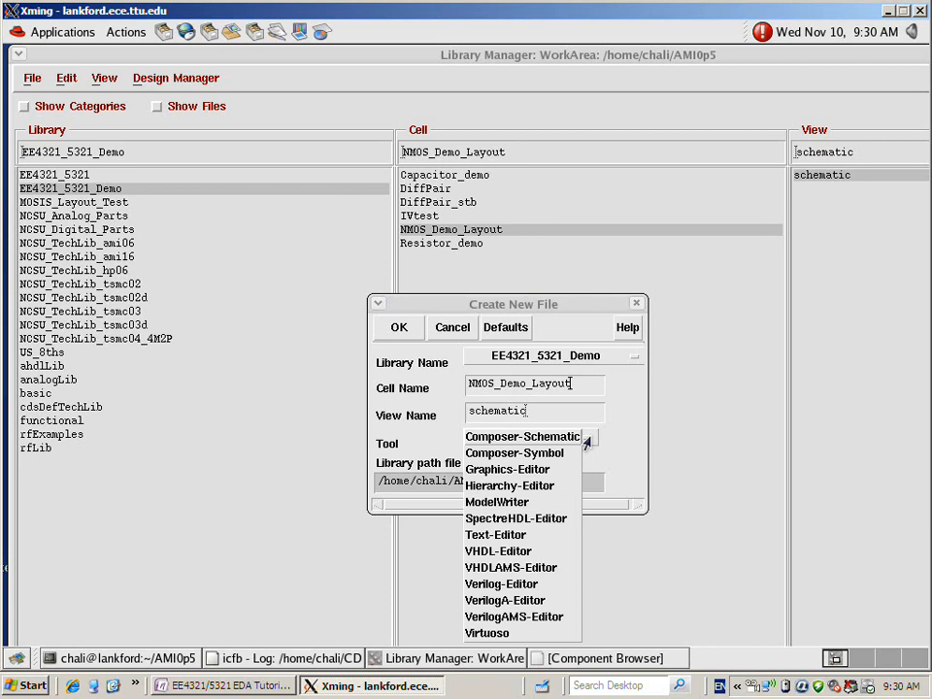
pyautogui.click(474, 633)
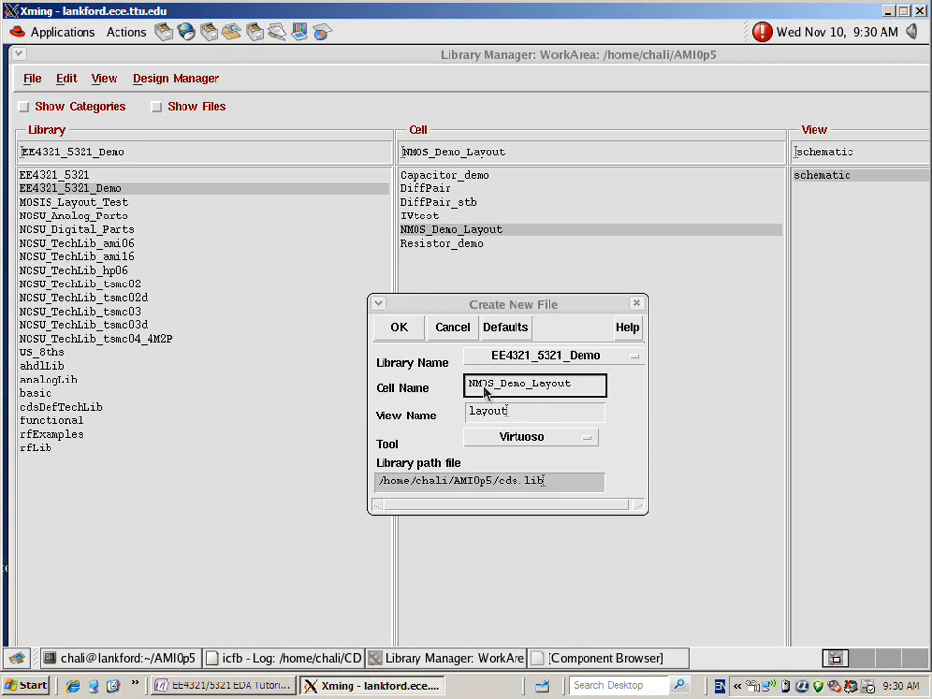
pyautogui.click(410, 329)
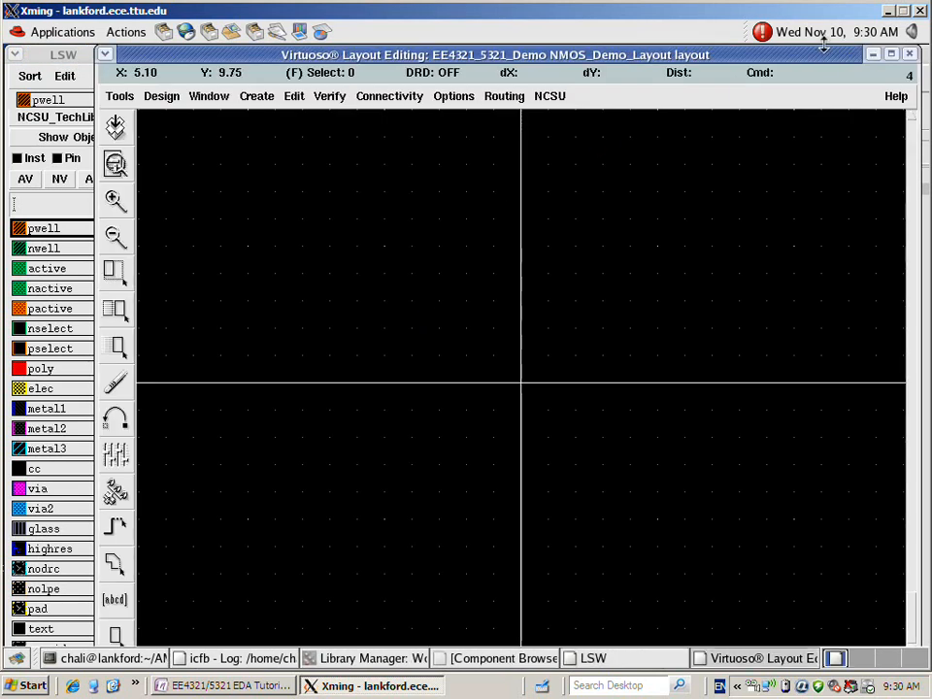
# Uncover the LSW layer palette beside the layout window and go through the nwell, active, poly, metal1, metal2 and metal3 drawing layers
pyautogui.moveTo(811, 56); pyautogui.dragTo(866, 64)
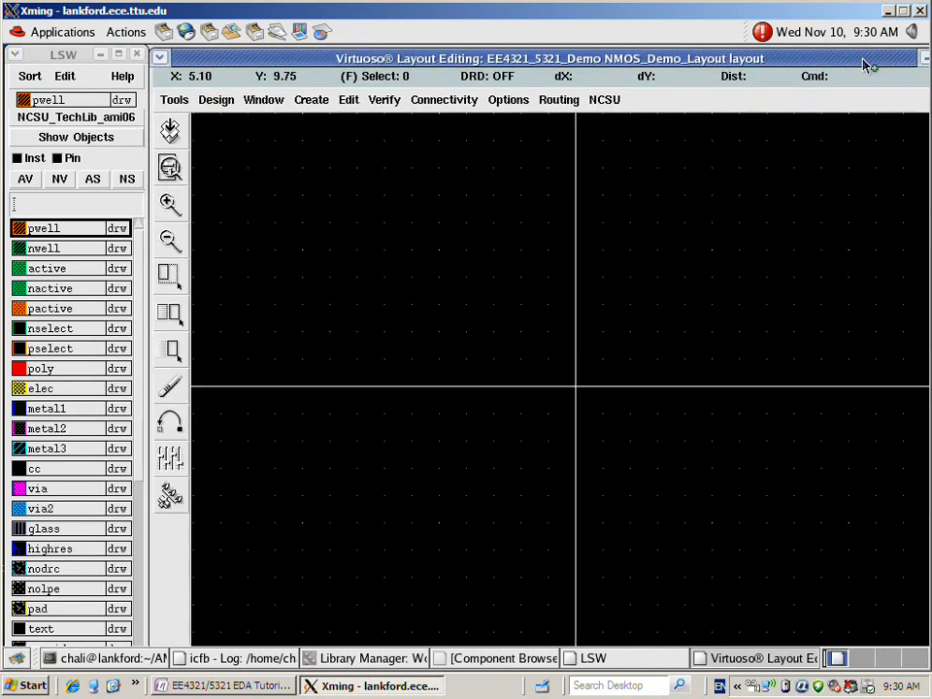
pyautogui.click(77, 58)
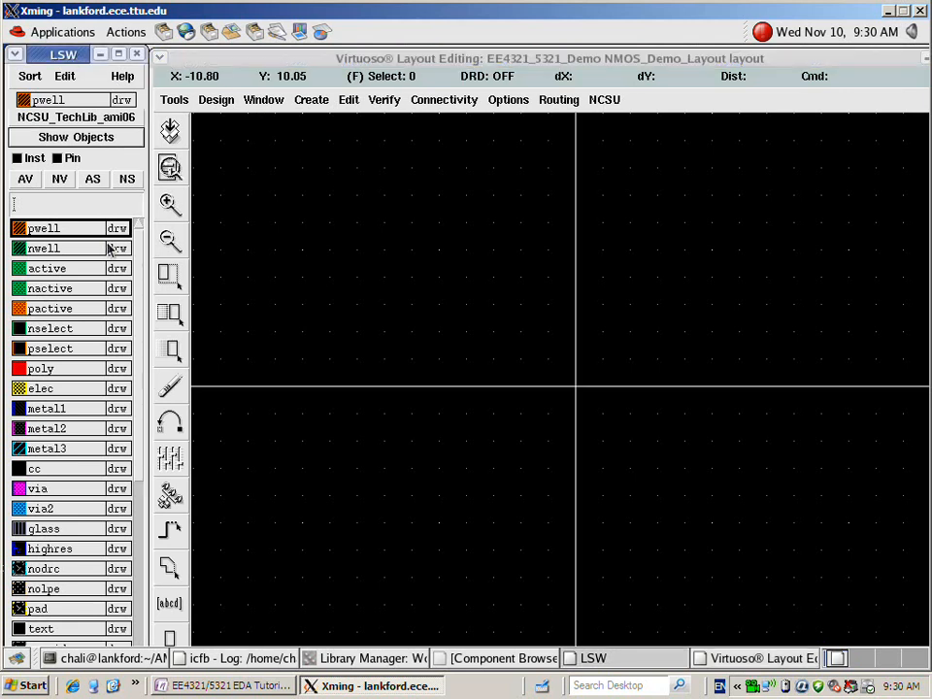
pyautogui.moveTo(139, 251); pyautogui.dragTo(159, 233)
pyautogui.click(58, 249)
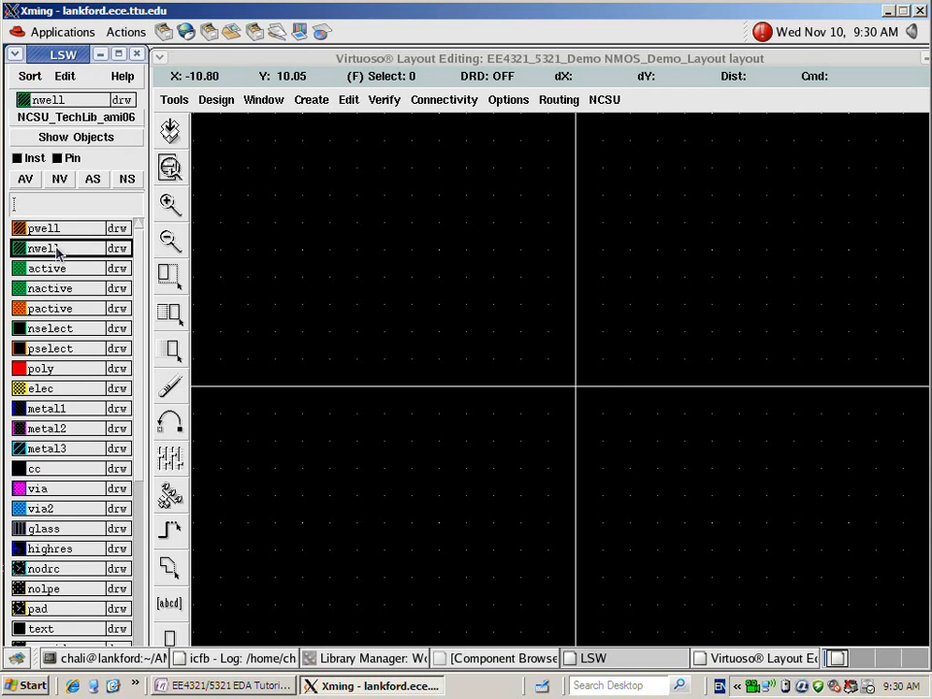
pyautogui.click(52, 273)
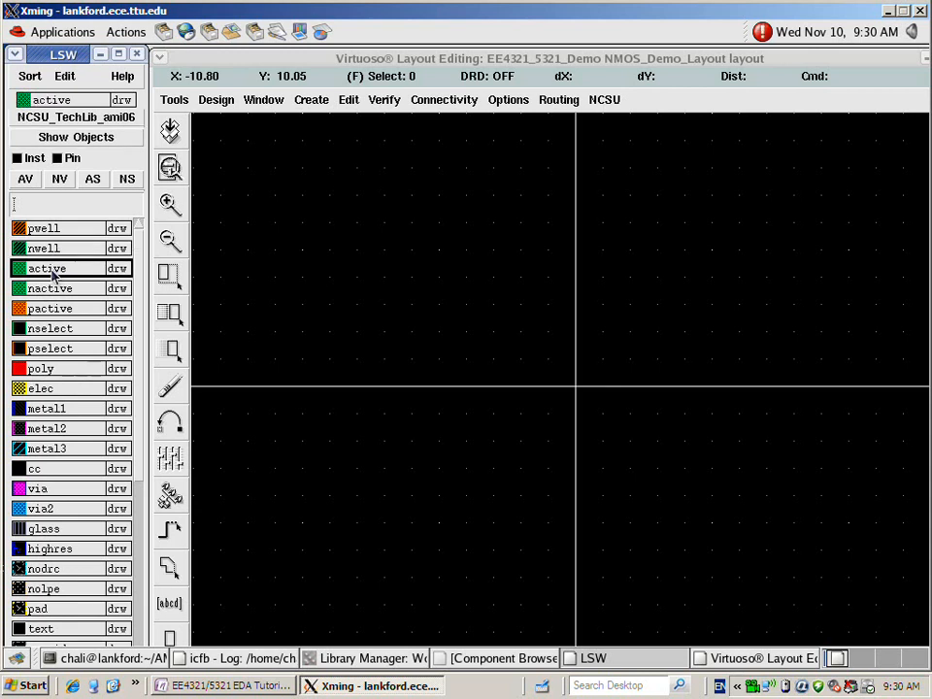
pyautogui.click(56, 372)
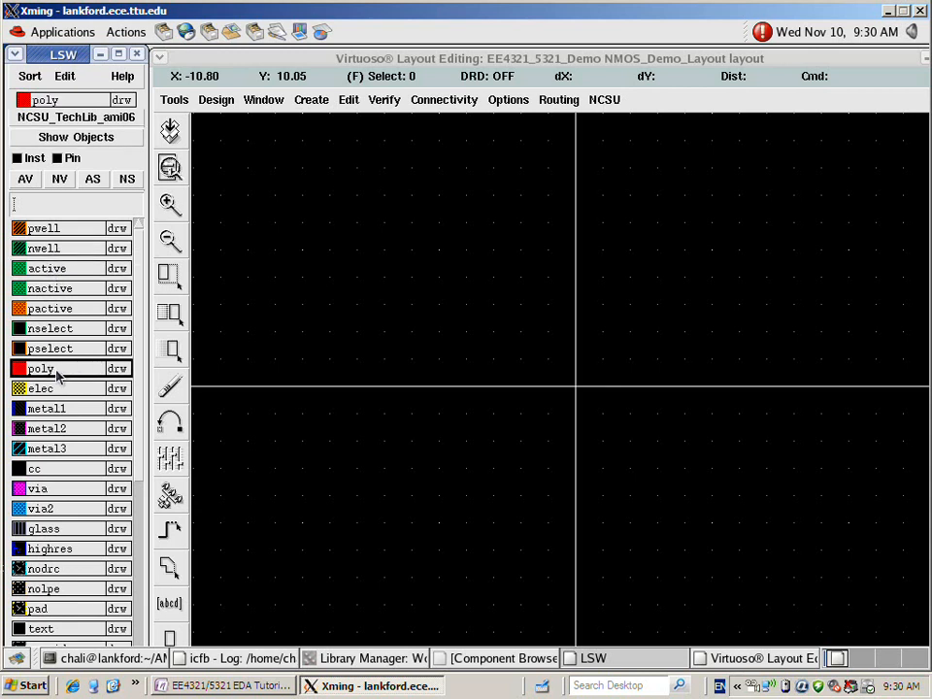
pyautogui.click(60, 408)
pyautogui.click(58, 429)
pyautogui.click(54, 449)
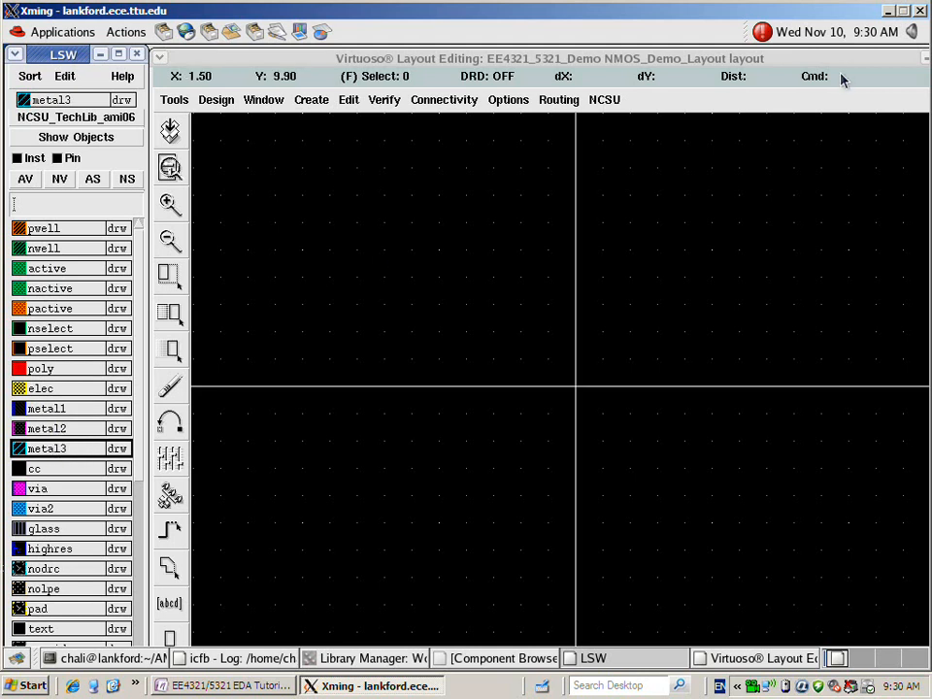
# Minimize the LSW layer palette, check the cell's views in the Library Manager, and maximize the layout editing window
pyautogui.moveTo(847, 66); pyautogui.dragTo(765, 378)
pyautogui.moveTo(771, 464); pyautogui.dragTo(783, 538)
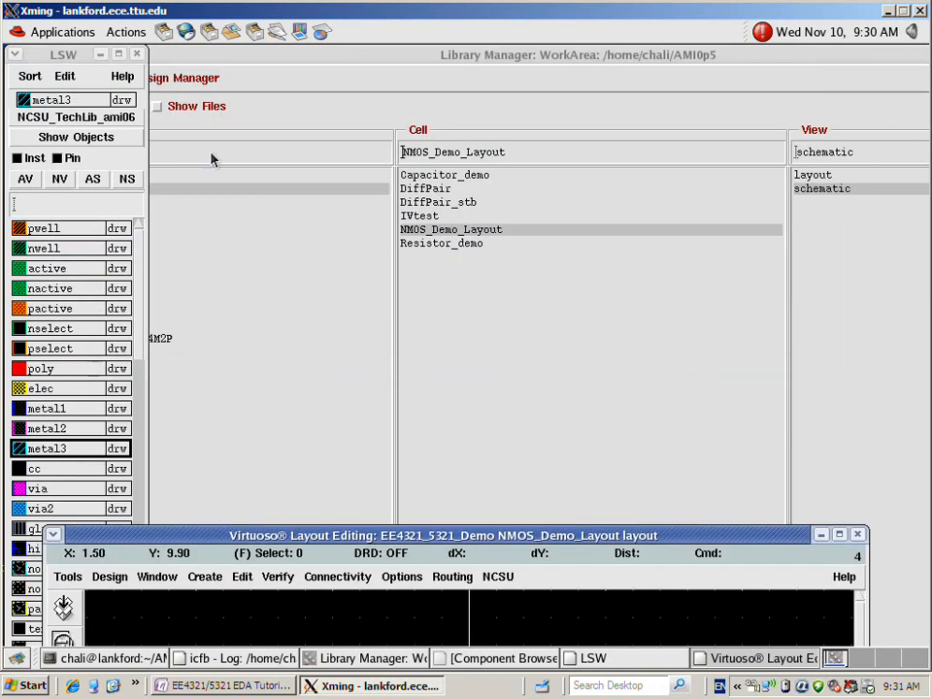
pyautogui.click(113, 56)
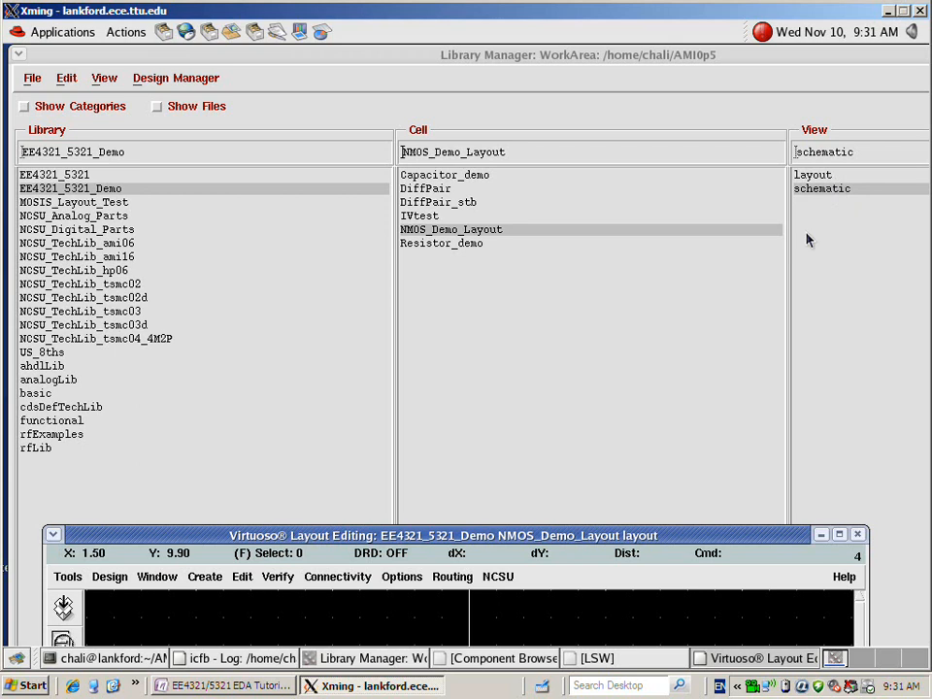
pyautogui.moveTo(738, 534); pyautogui.dragTo(769, 58)
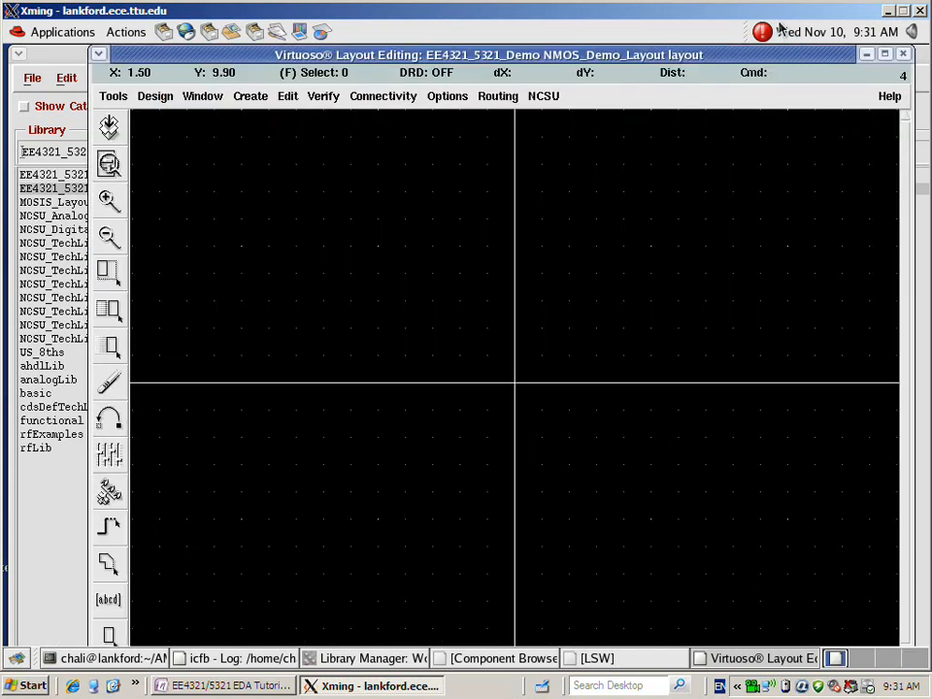
pyautogui.doubleClick(766, 58)
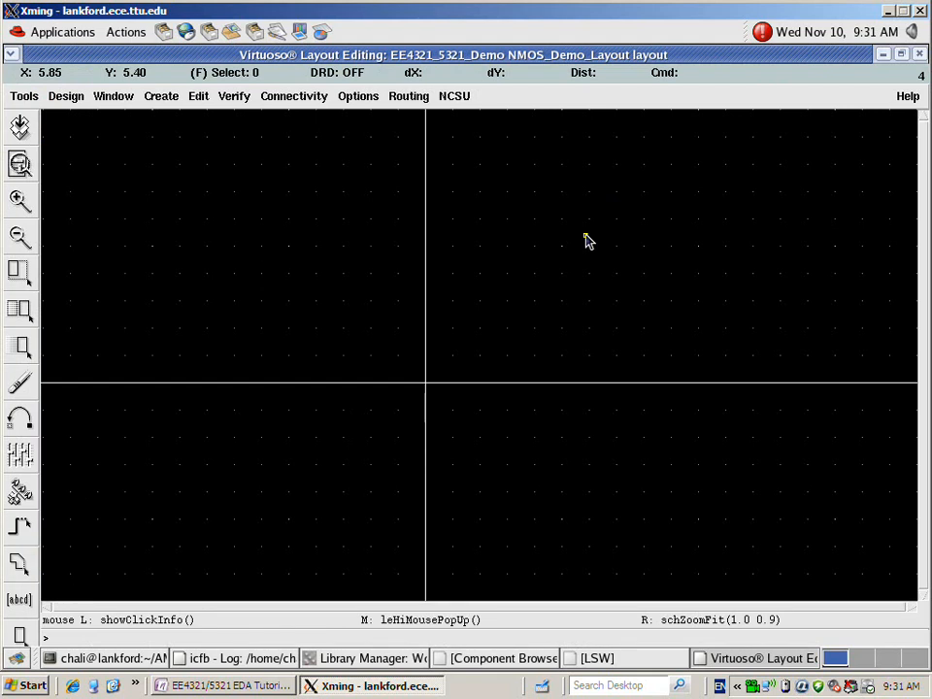
# Start creating an instance and choose the layout view of the nmos cell from the NCSU_TechLib_ami06 library
pyautogui.press('i')
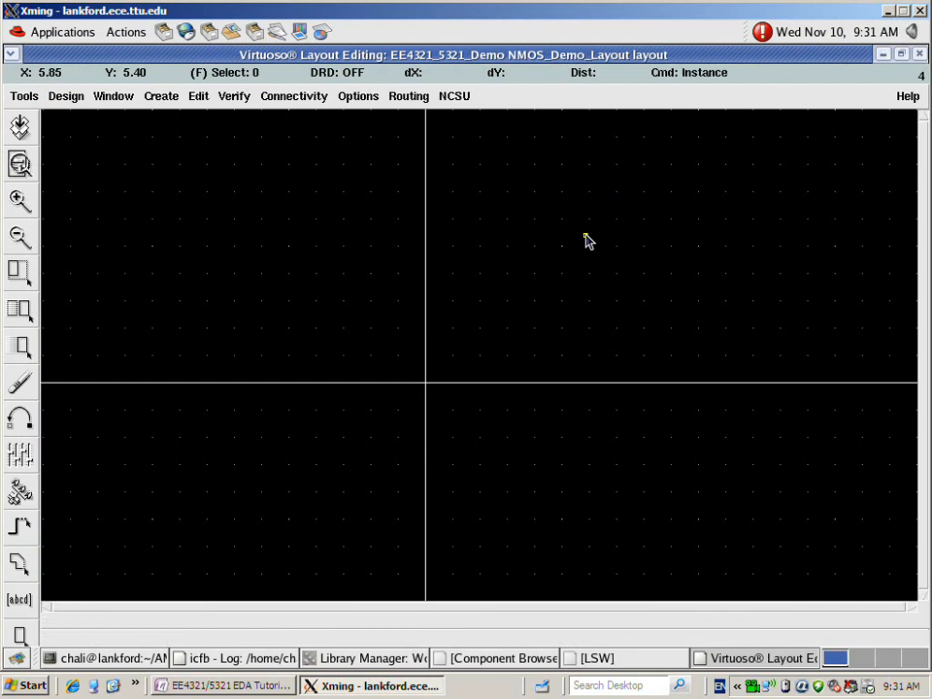
pyautogui.moveTo(561, 310); pyautogui.dragTo(557, 200)
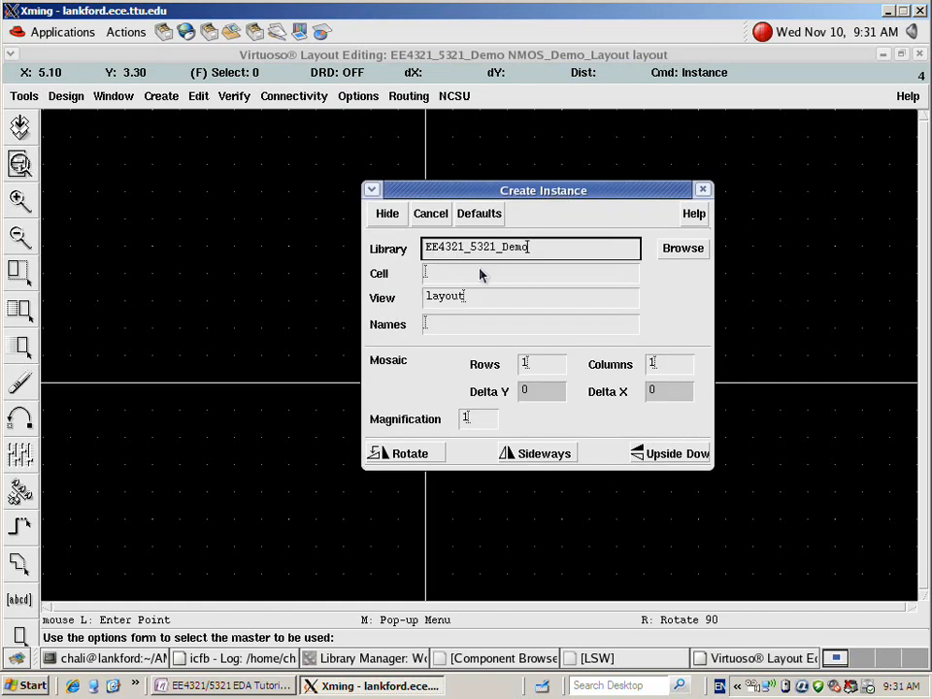
pyautogui.click(683, 252)
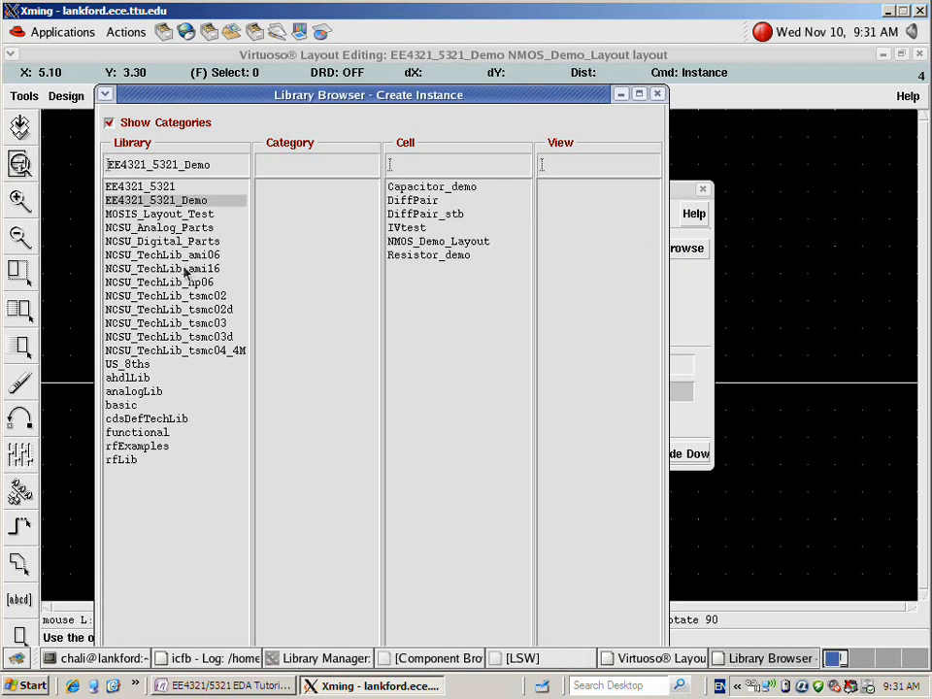
pyautogui.click(149, 268)
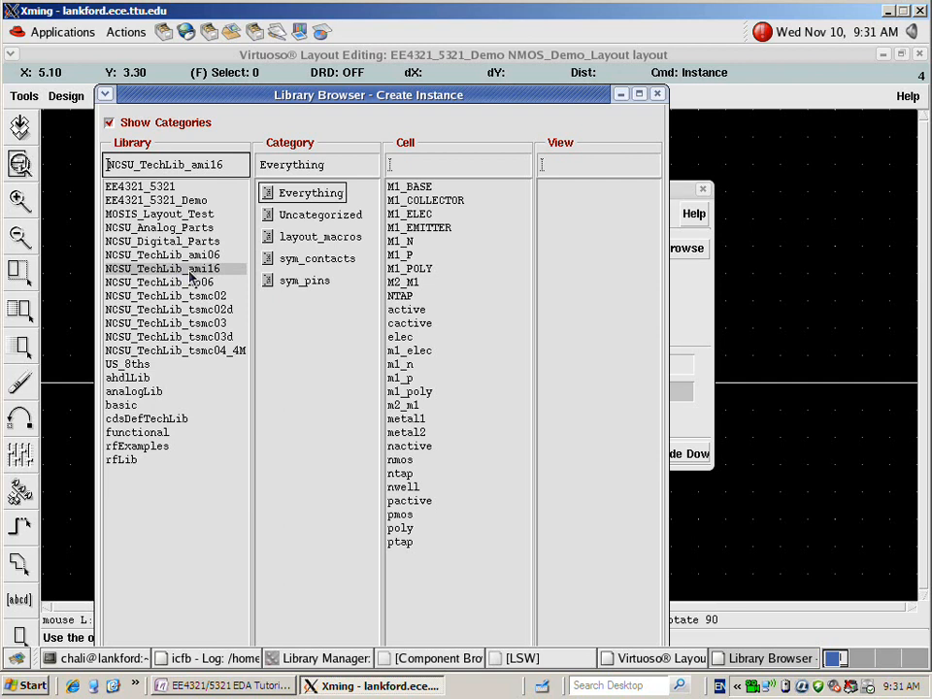
pyautogui.click(218, 255)
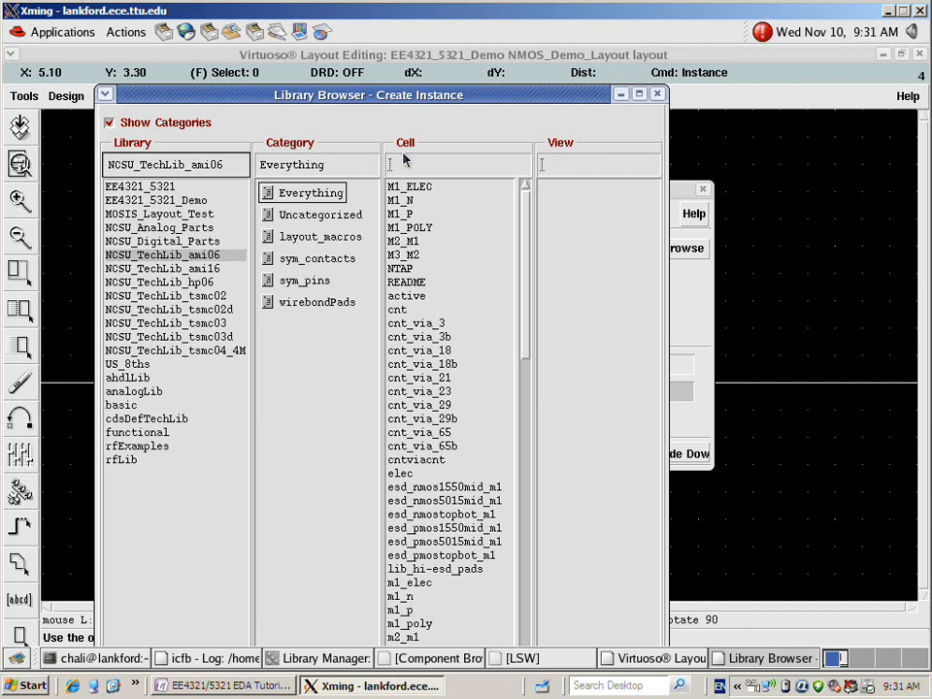
pyautogui.moveTo(524, 183); pyautogui.dragTo(524, 336)
pyautogui.click(400, 419)
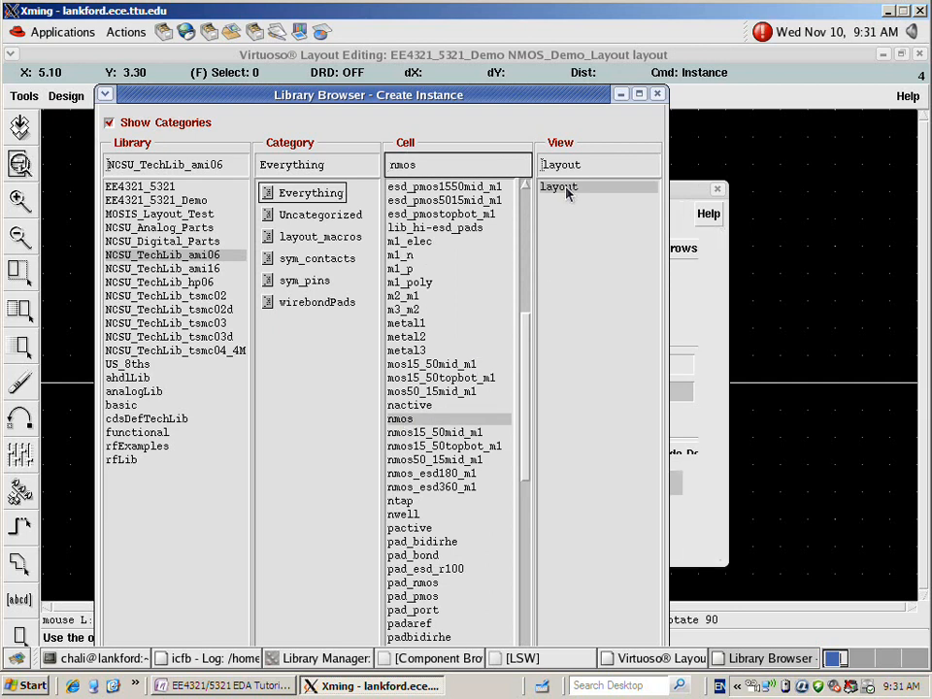
pyautogui.click(560, 188)
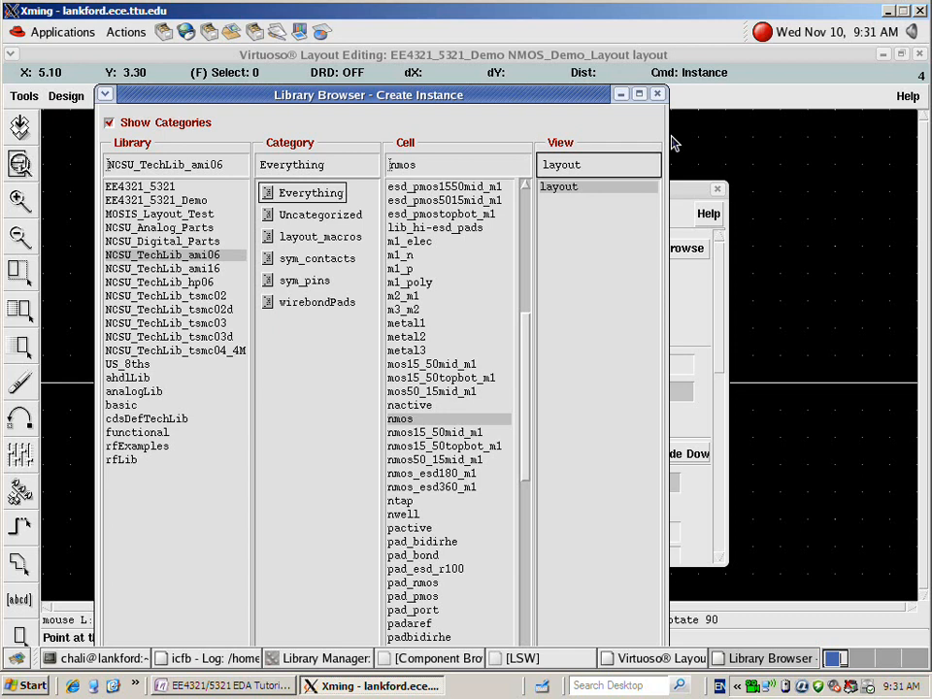
# Place one nmos instance at the origin of the layout and end the Instance command
pyautogui.click(746, 64)
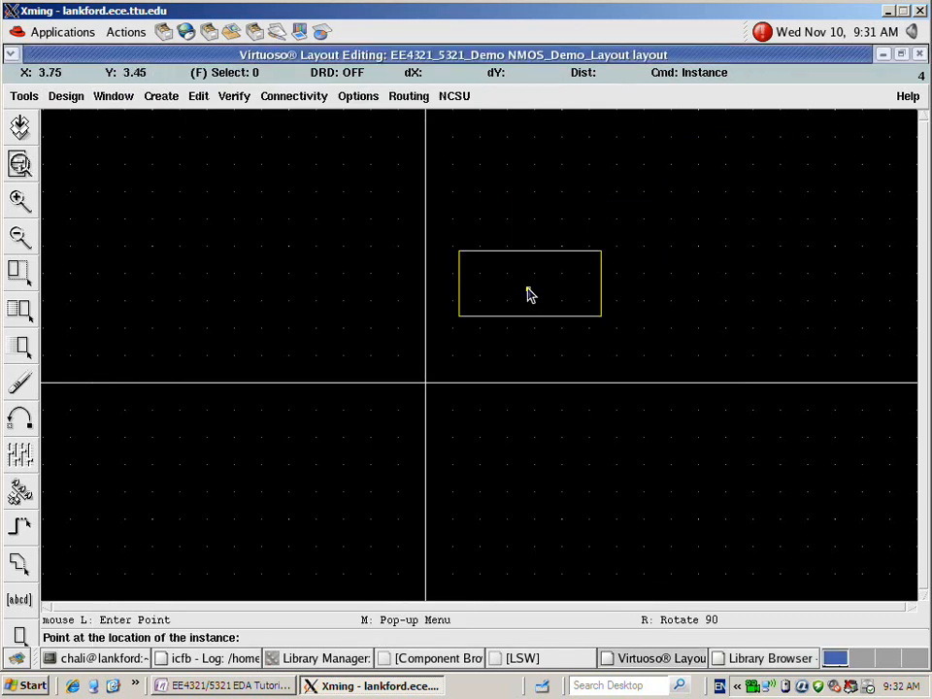
pyautogui.click(426, 384)
pyautogui.press('Escape')
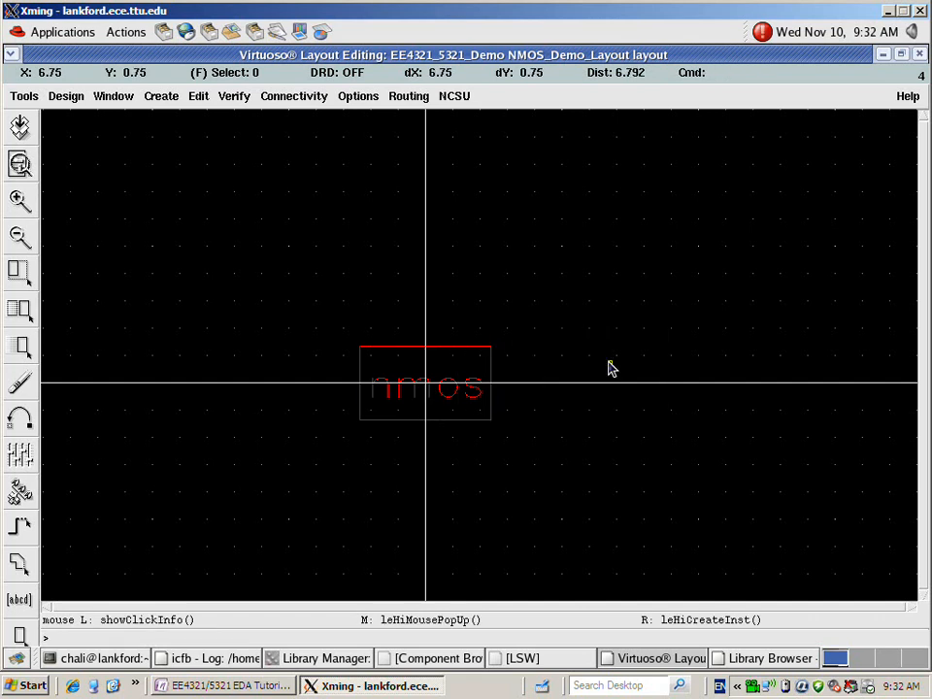
# Display the full layer geometry inside the nmos instance instead of its outline
pyautogui.press('f')
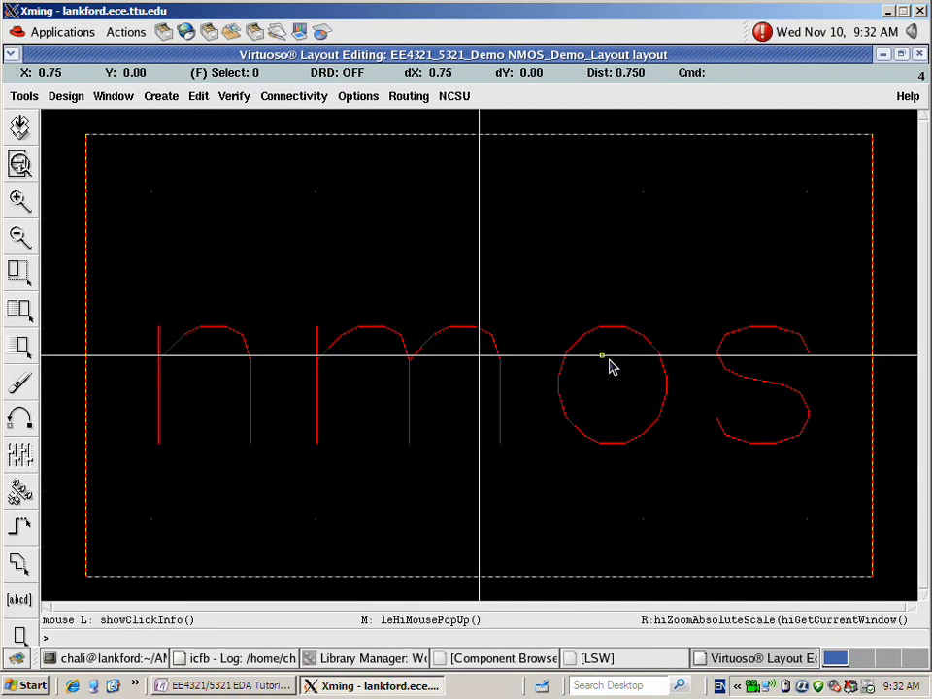
pyautogui.hotkey('shift', 'z')
pyautogui.hotkey('shift', 'z')
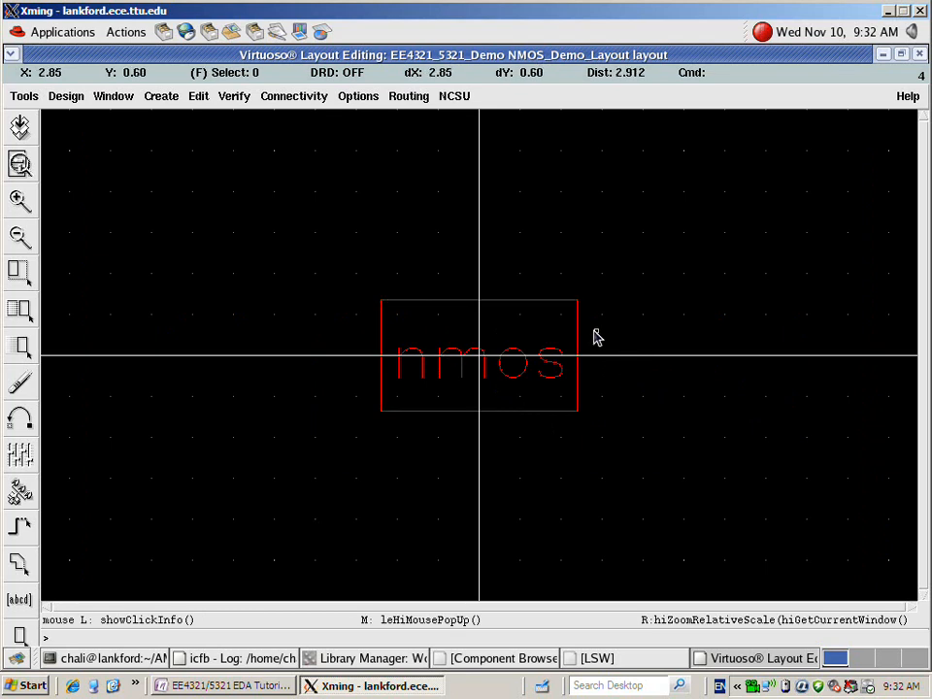
pyautogui.press('shift')
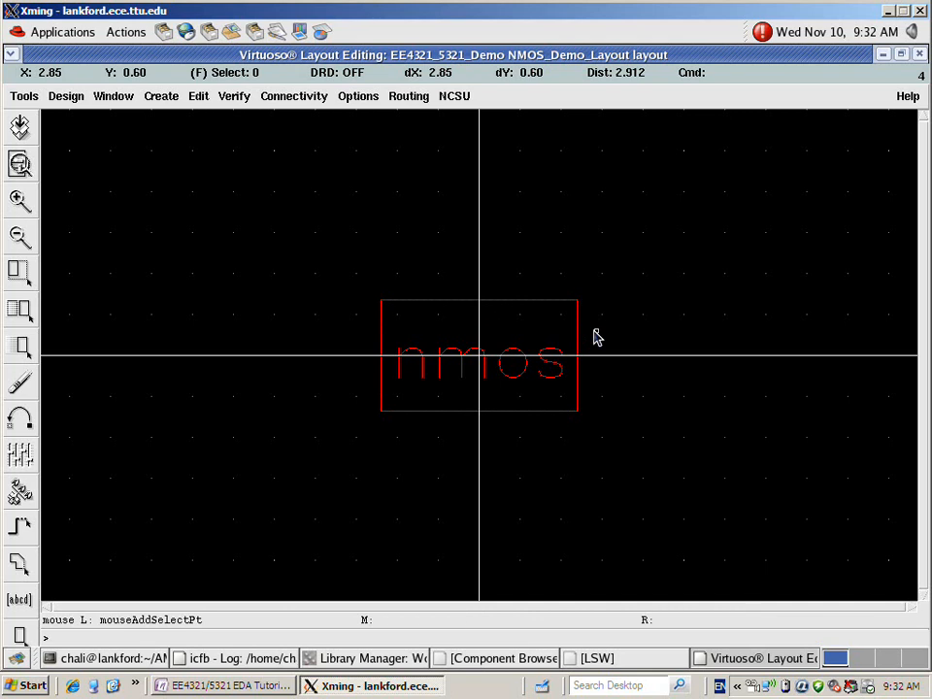
pyautogui.hotkey('shift', 'f')
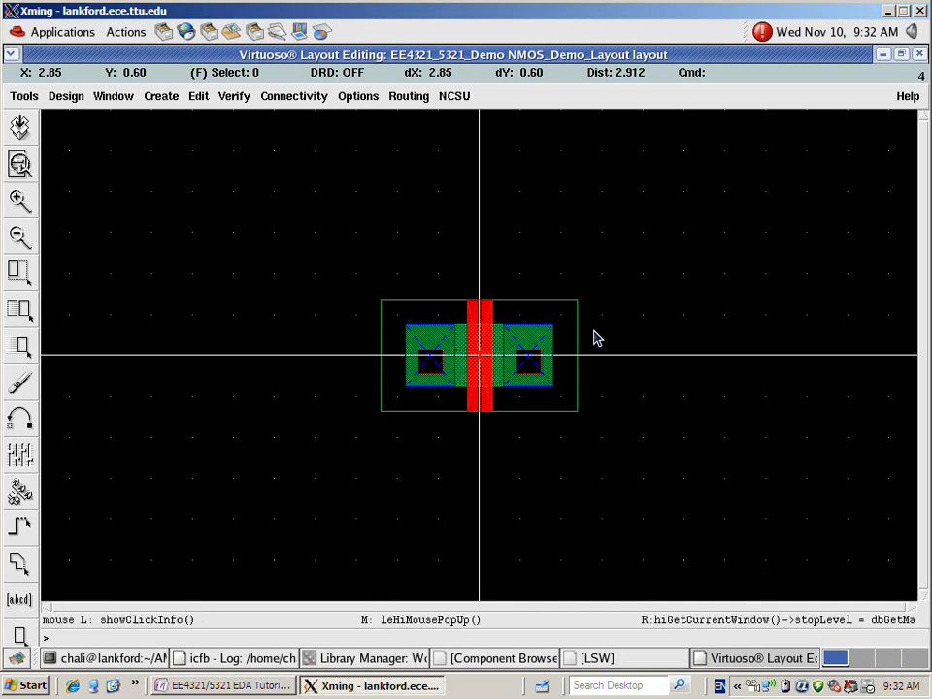
# Create a text document on the Windows desktop and note "instance: i" and "show layout: shift+f" in it with Notepad
pyautogui.click(74, 685)
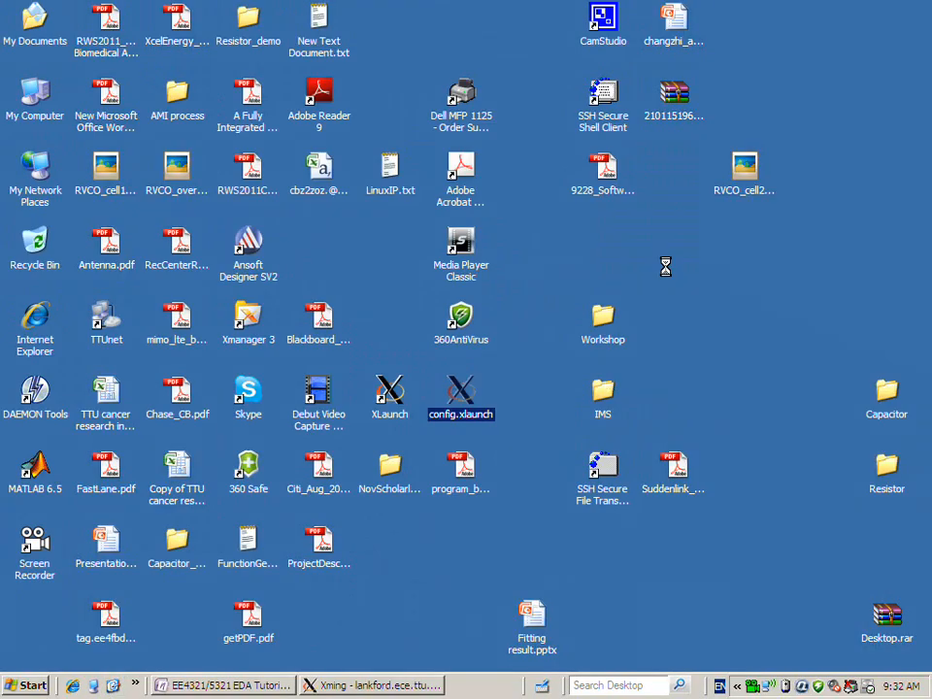
pyautogui.rightClick(665, 267)
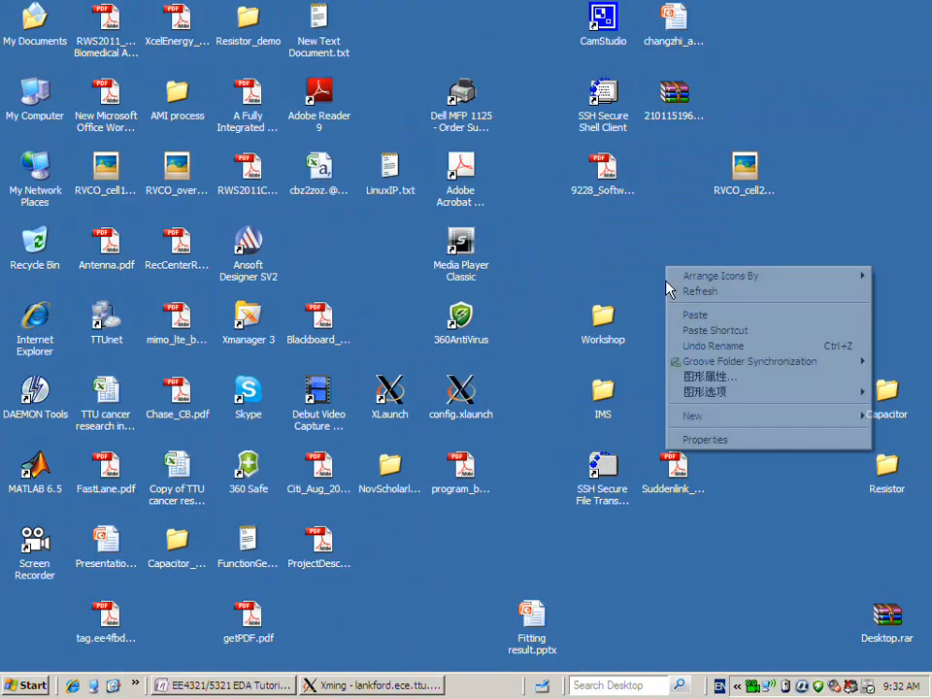
pyautogui.moveTo(730, 427)
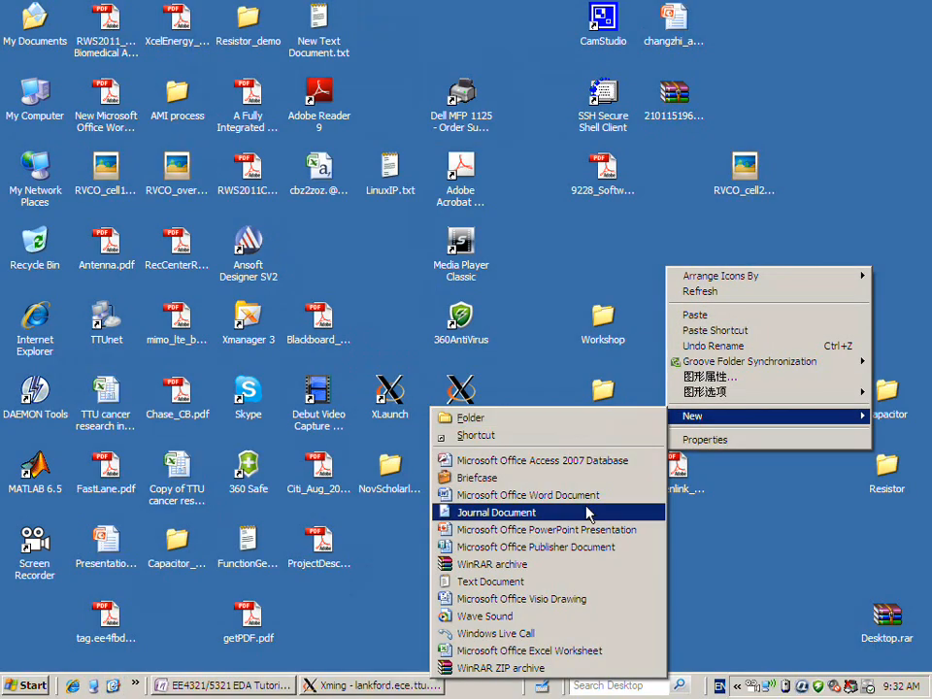
pyautogui.click(558, 582)
pyautogui.press('Return')
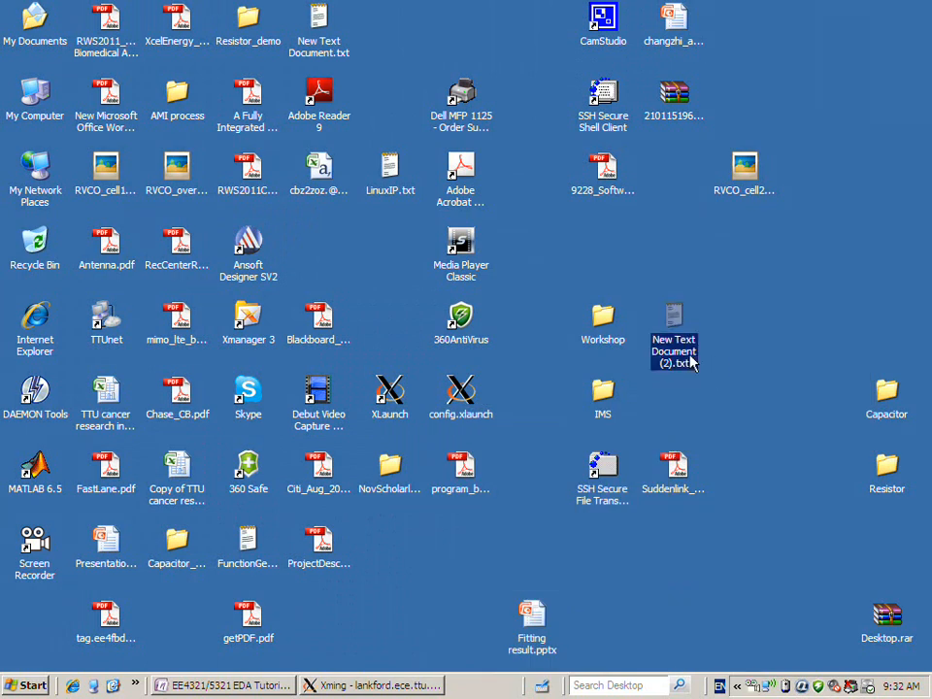
pyautogui.doubleClick(688, 361)
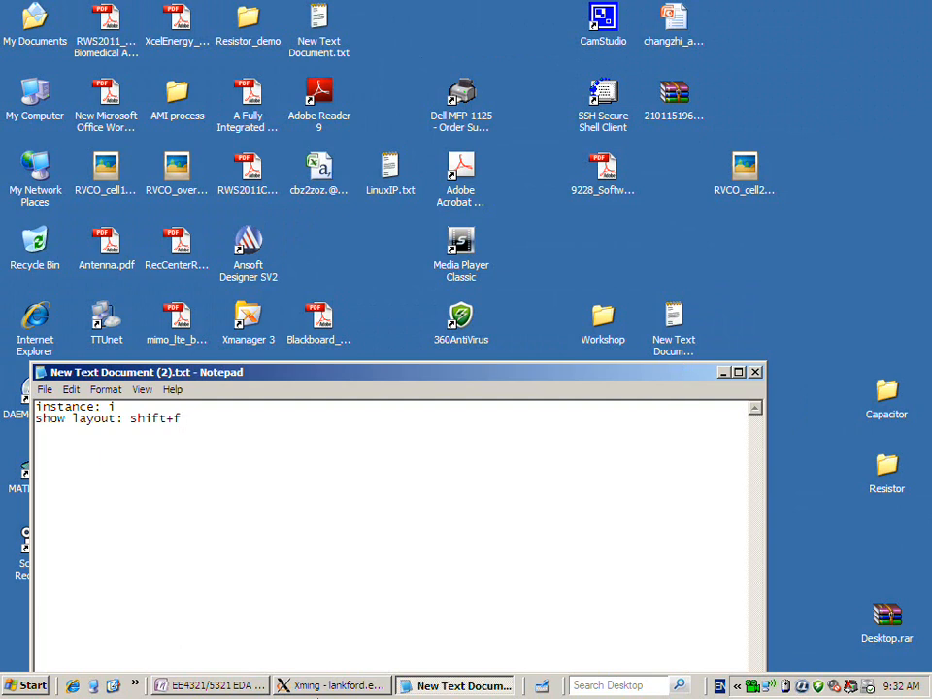
# Switch back to the Xming layout session and restore the minimized LSW layer palette
pyautogui.click(320, 686)
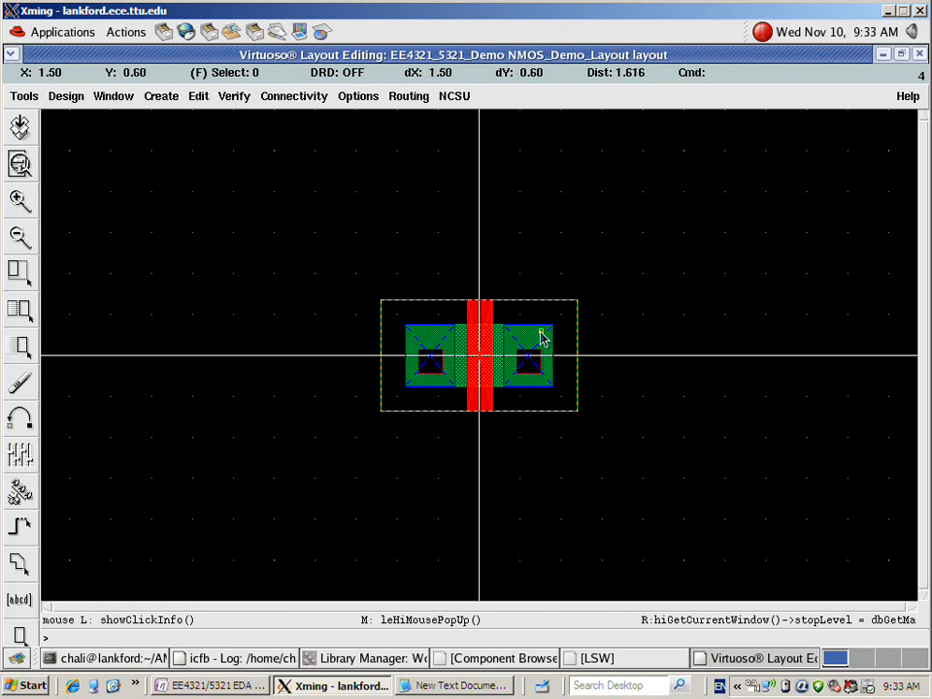
pyautogui.click(590, 658)
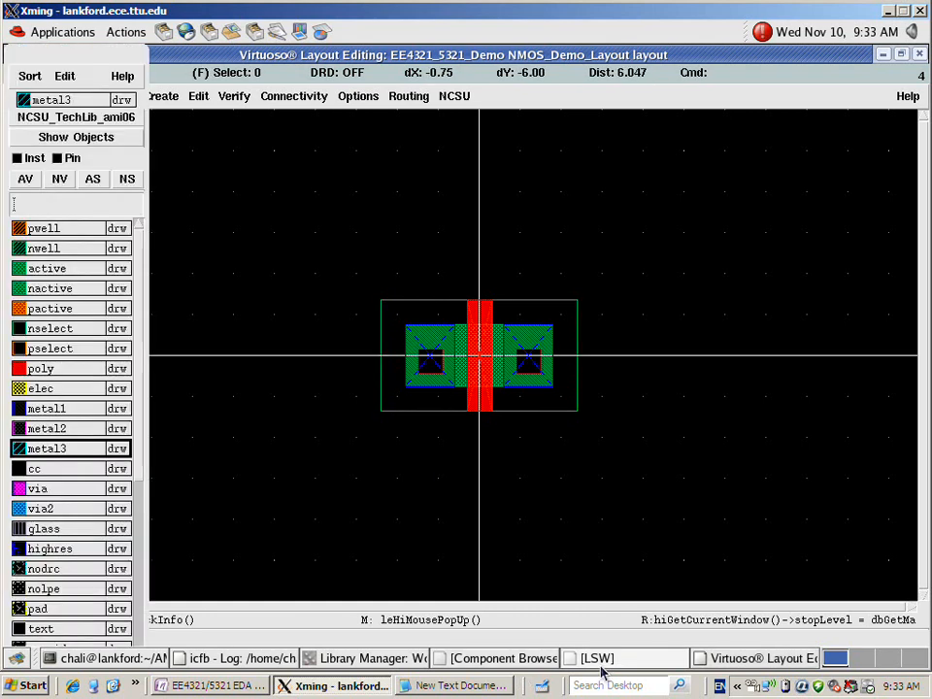
# Zoom in on the transistor, choosing active and finally metal1 as the drawing layer in the LSW, and minimize the palette
pyautogui.click(64, 273)
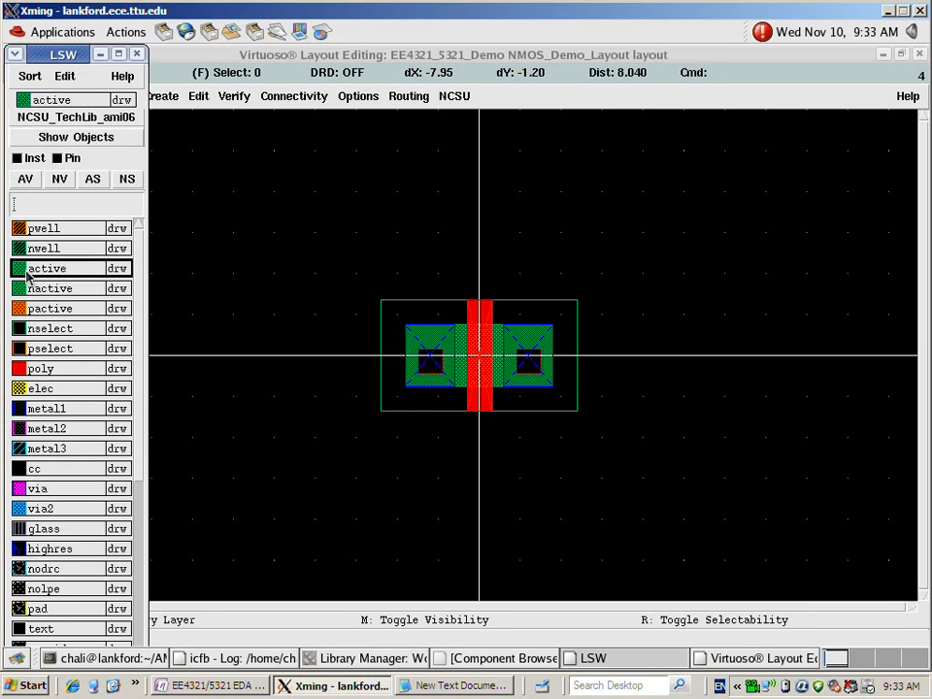
pyautogui.click(357, 251)
pyautogui.click(651, 442)
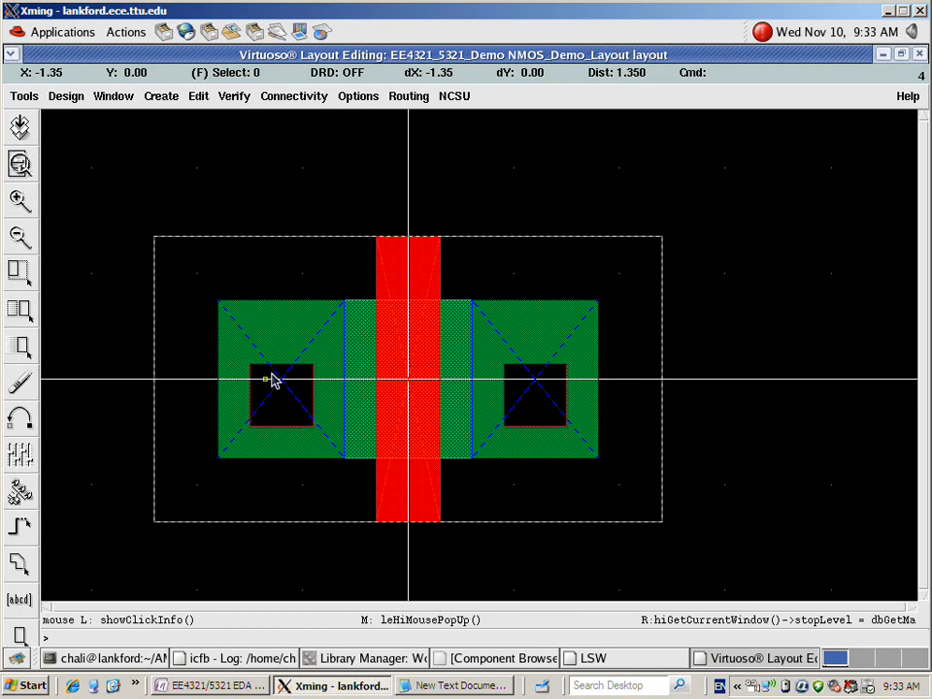
pyautogui.click(646, 658)
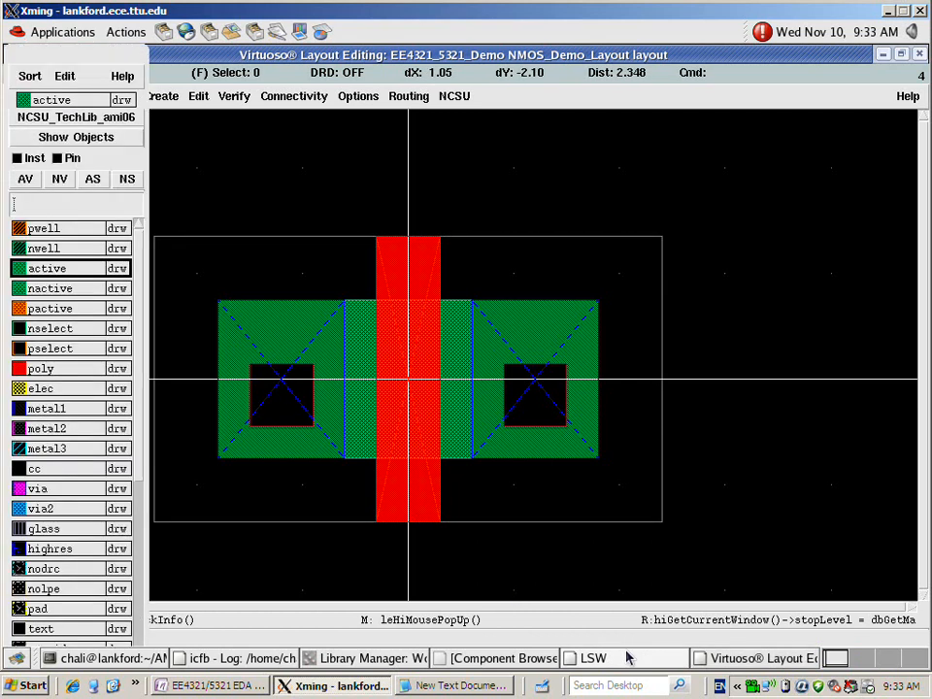
pyautogui.click(56, 412)
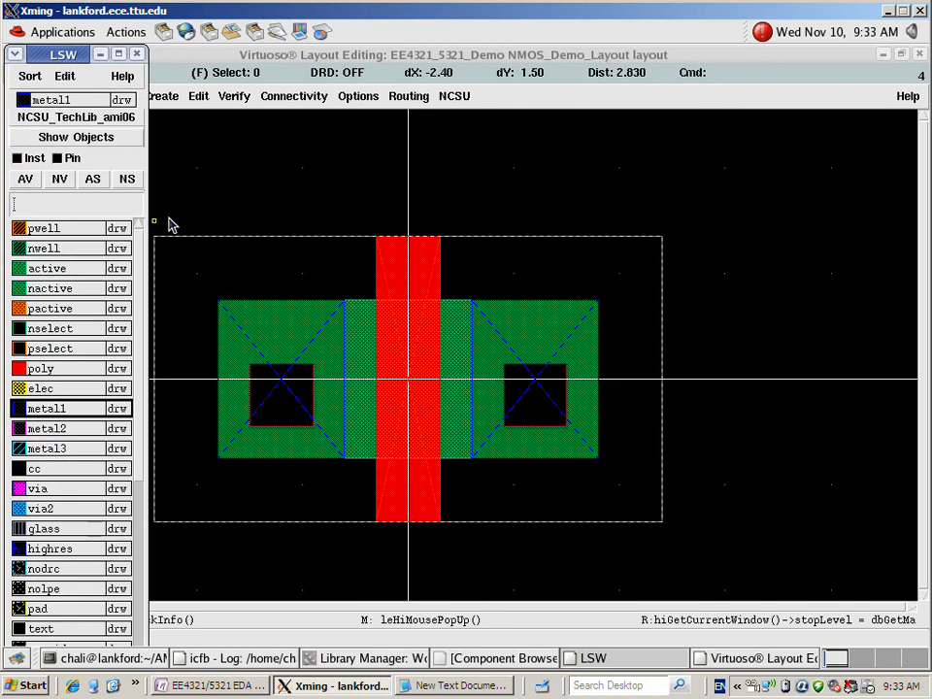
pyautogui.click(103, 59)
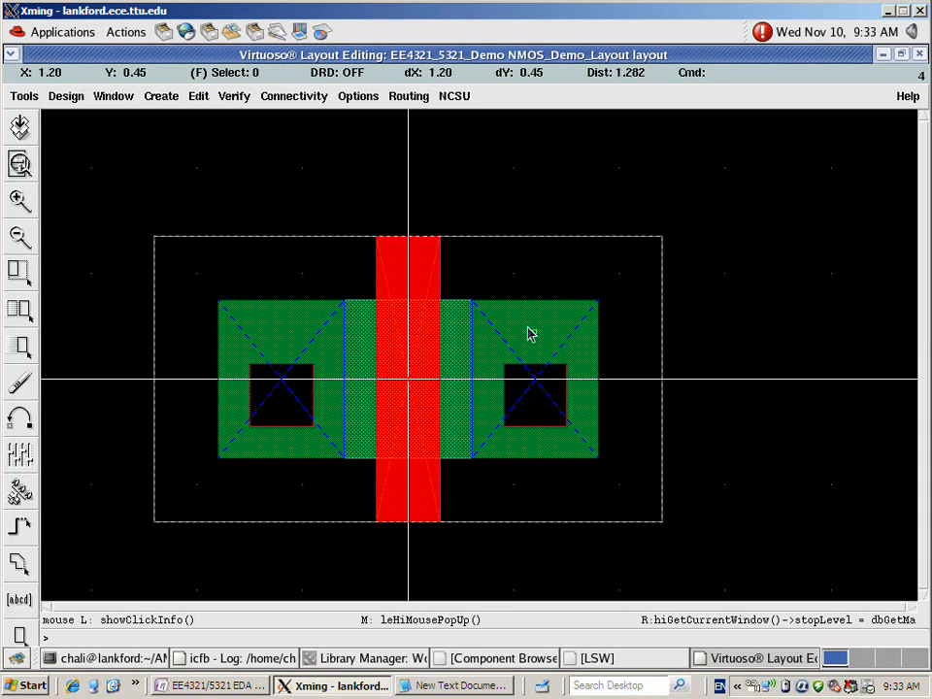
# Start the Ruler command and add the line "ruler: k" to the Notepad shortcut list
pyautogui.press('k')
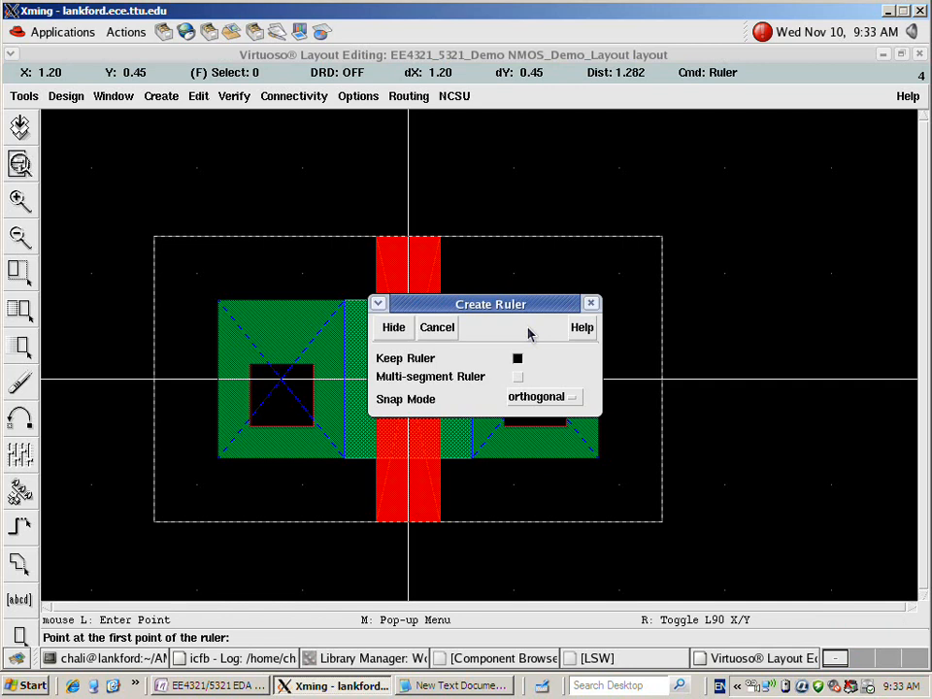
pyautogui.click(461, 685)
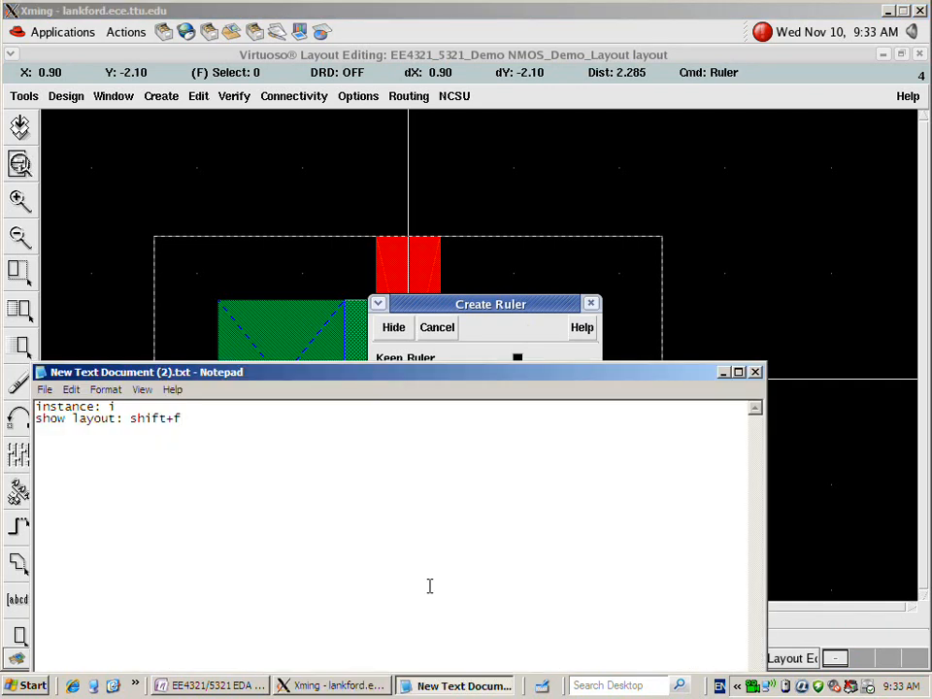
pyautogui.write('k')
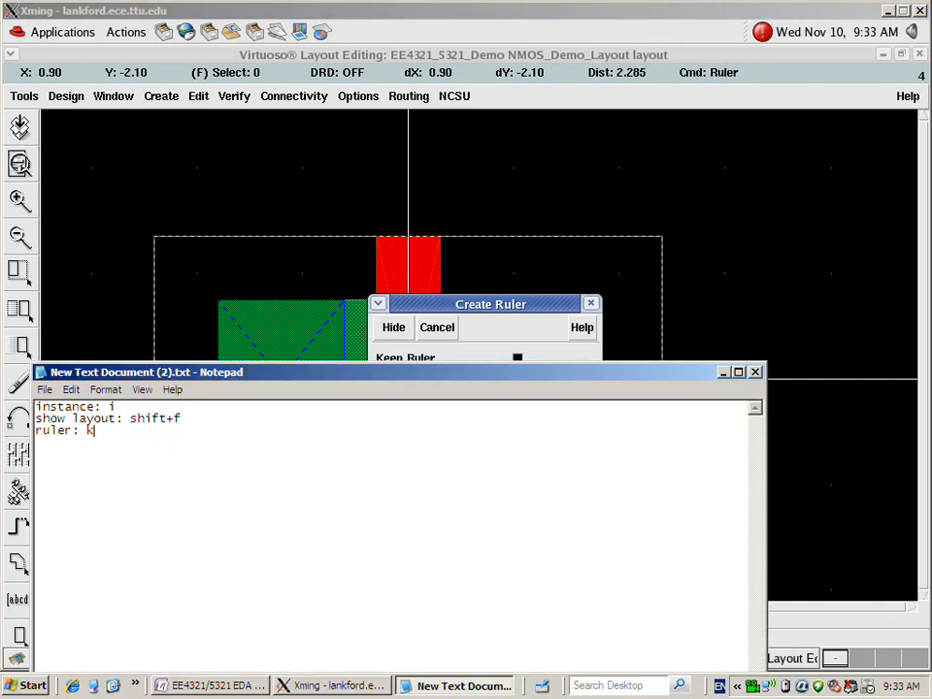
pyautogui.click(723, 371)
# Measure the active region's height along the gate edge and the poly gate's horizontal length with two rulers
pyautogui.moveTo(426, 306); pyautogui.dragTo(740, 278)
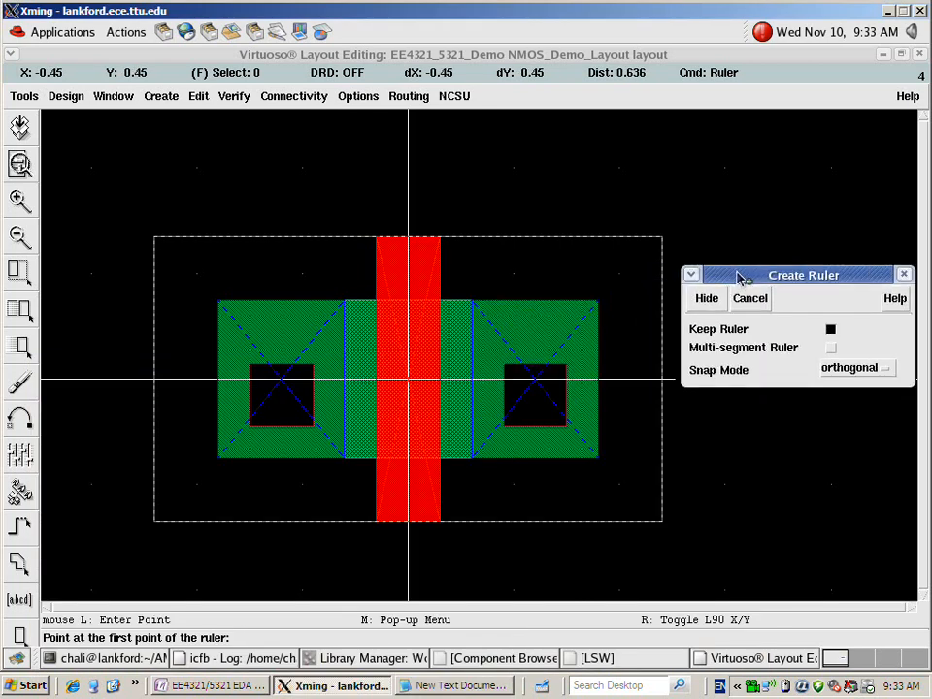
pyautogui.click(451, 301)
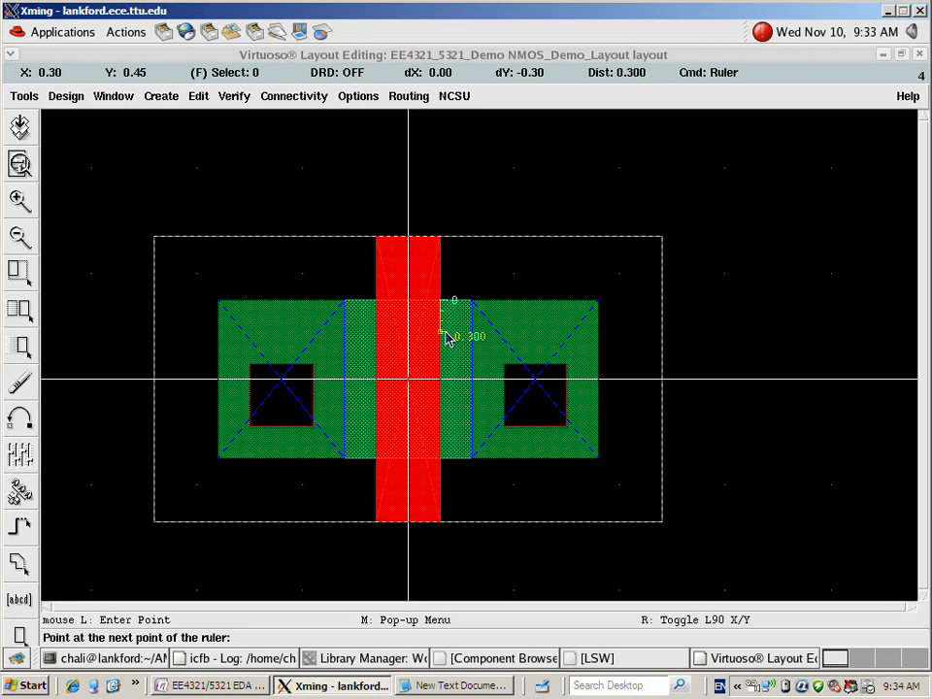
pyautogui.click(439, 462)
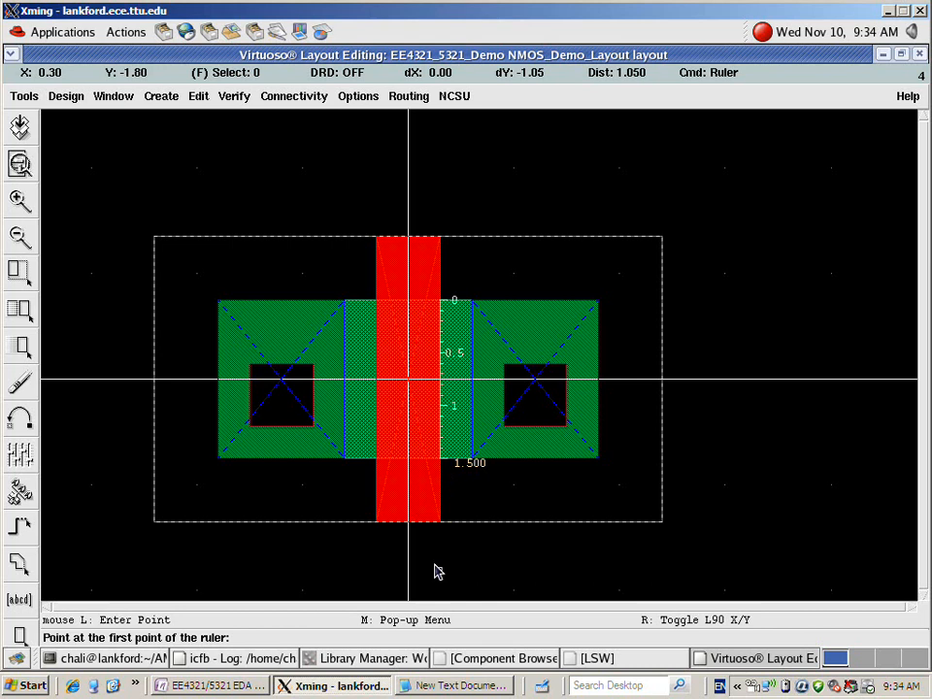
pyautogui.click(379, 543)
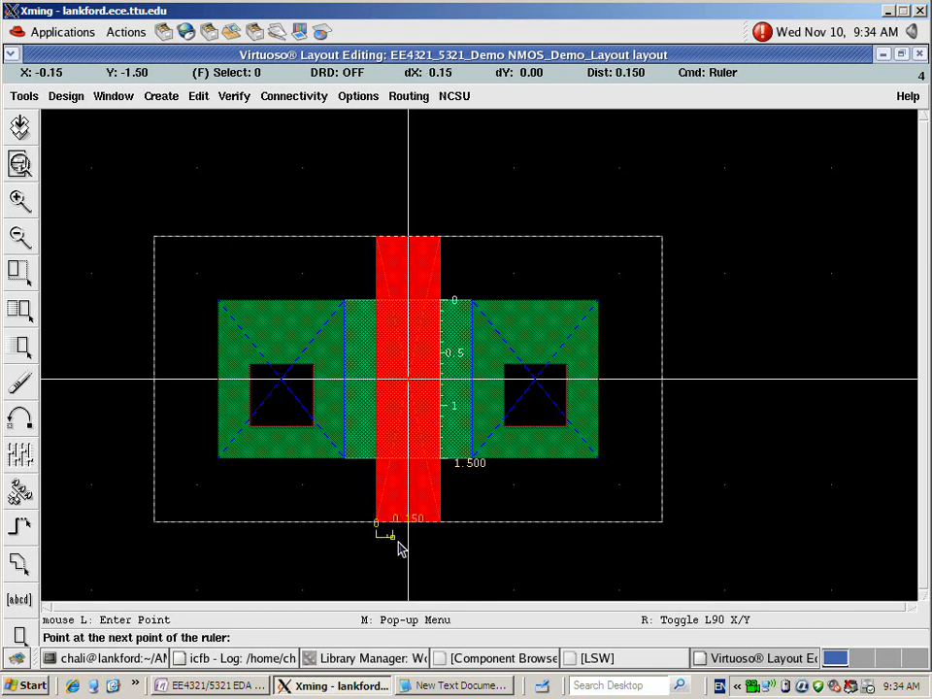
pyautogui.click(440, 548)
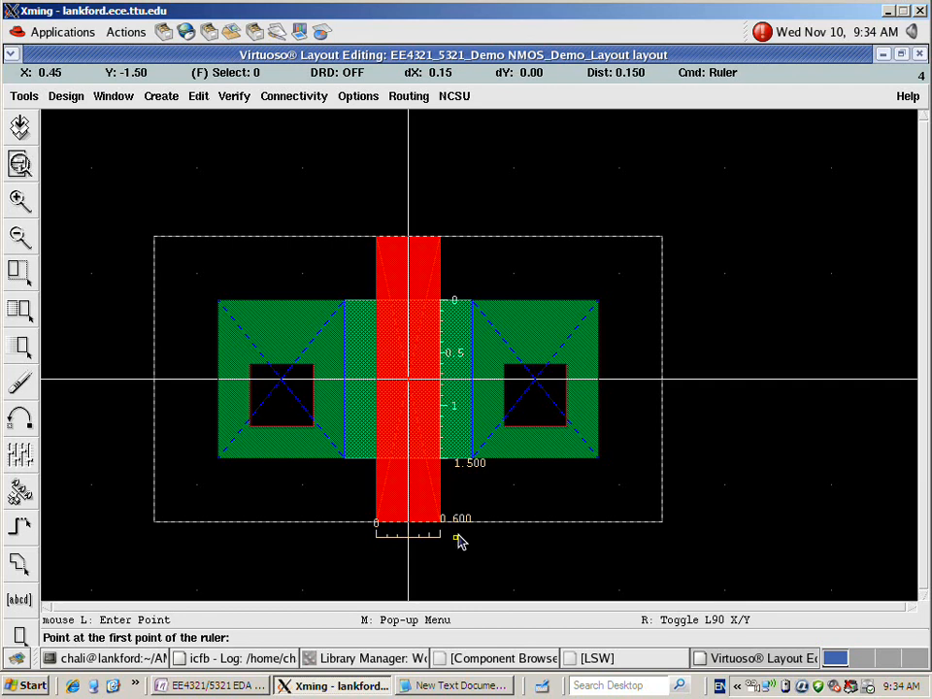
# Clear all rulers from the layout, note "remove ruler: shift+k" in the Notepad list, and end the Ruler command
pyautogui.click(482, 687)
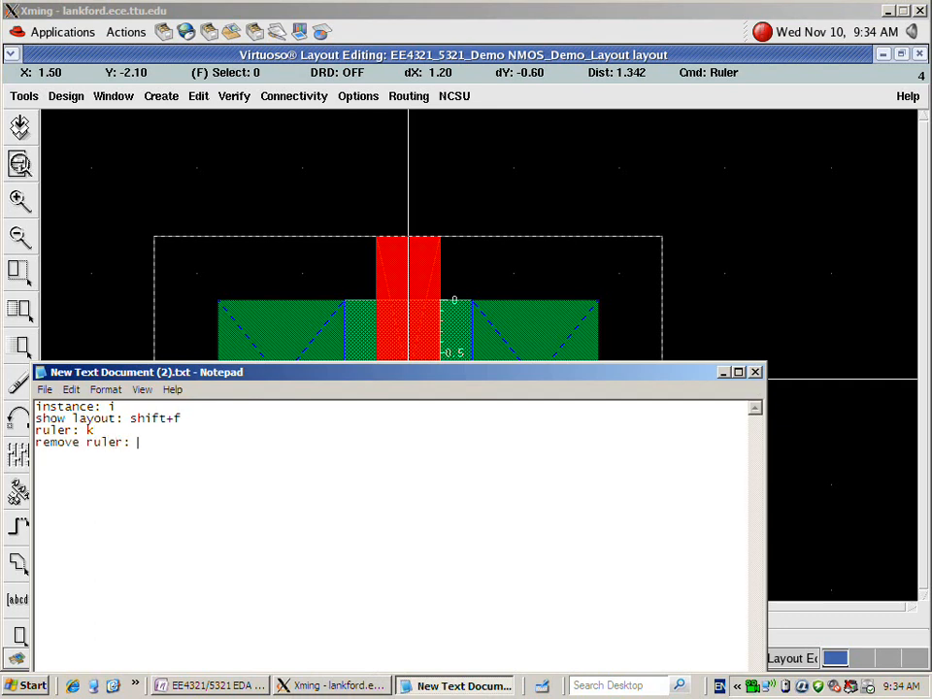
pyautogui.hotkey('alt', 'Tab')
pyautogui.hotkey('shift', 'k')
pyautogui.hotkey('alt', 'Tab')
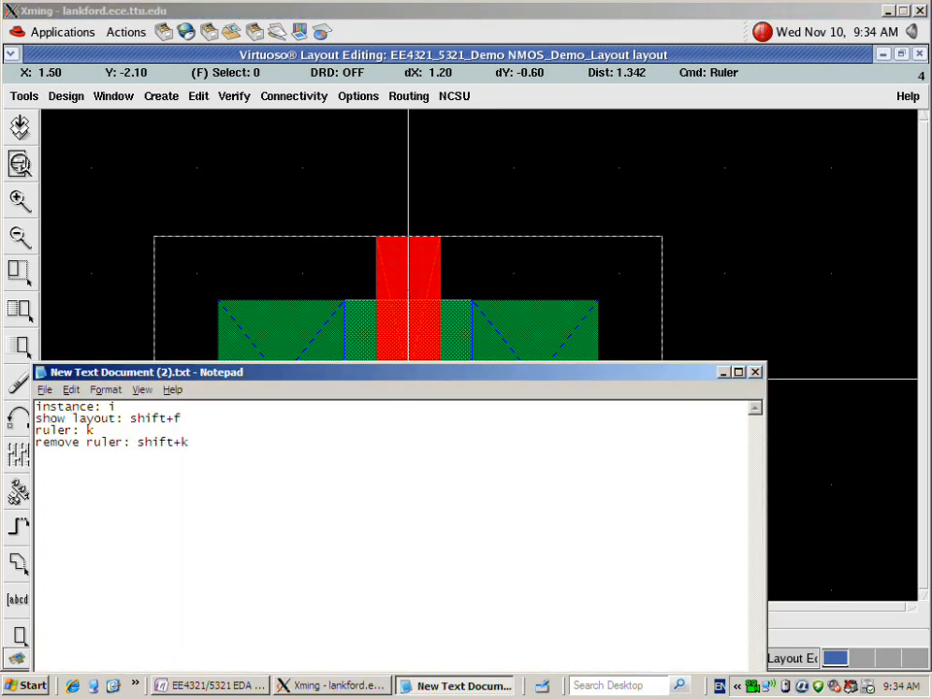
pyautogui.hotkey('alt', 'Tab')
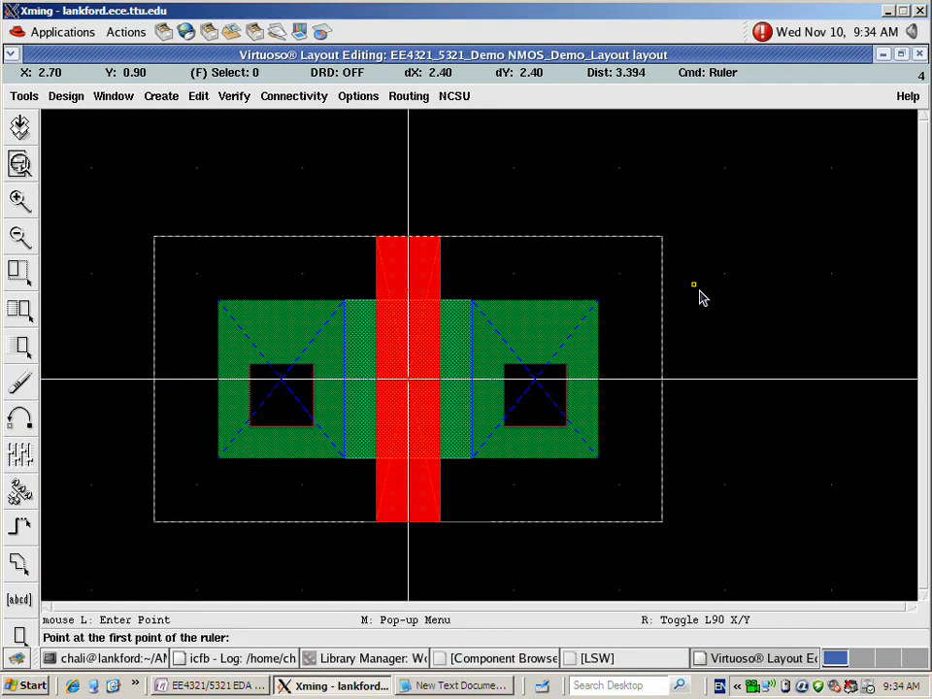
pyautogui.click(740, 329)
pyautogui.press('Escape')
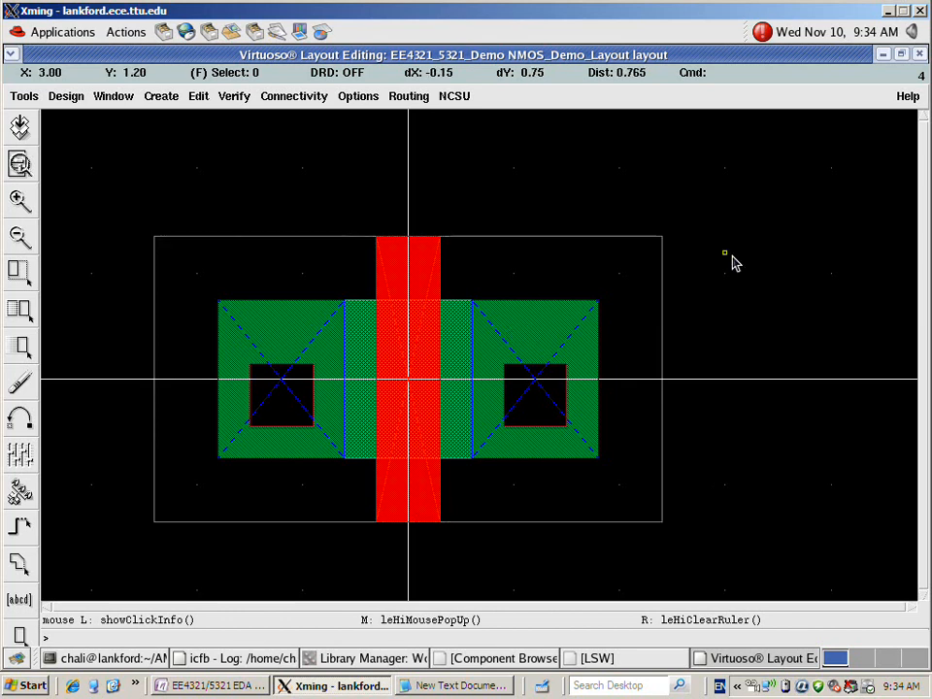
# Open the nmos instance's parameters and enter a width of 10u
pyautogui.click(512, 292)
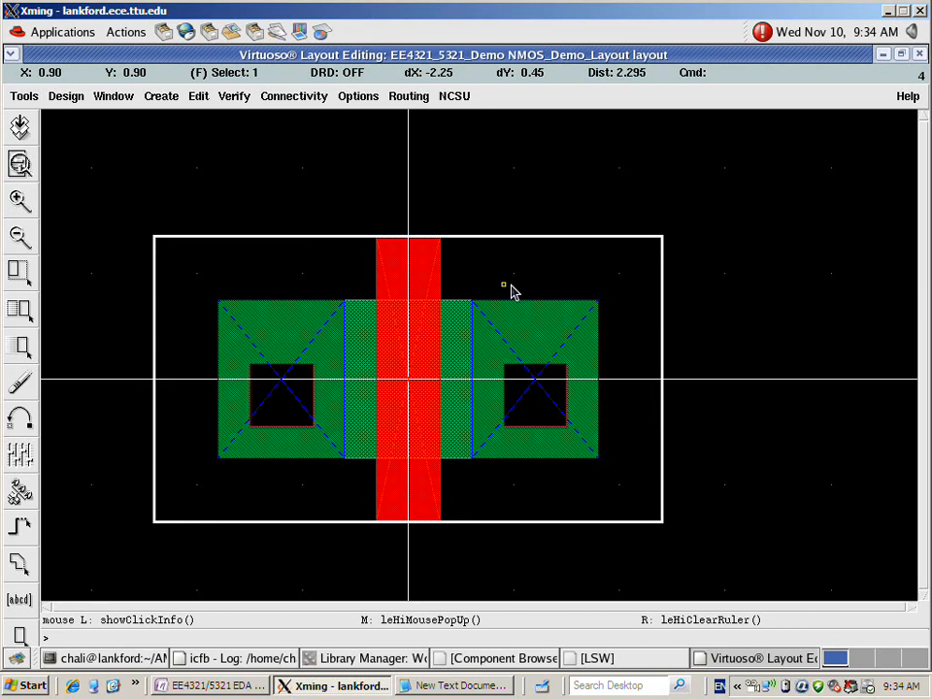
pyautogui.press('q')
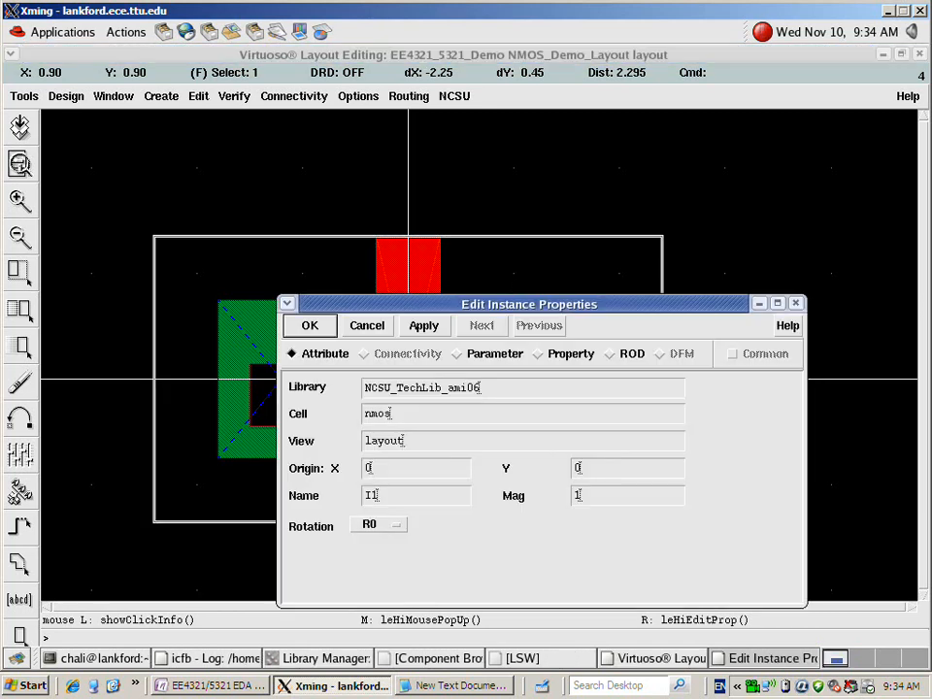
pyautogui.moveTo(511, 300); pyautogui.dragTo(510, 97)
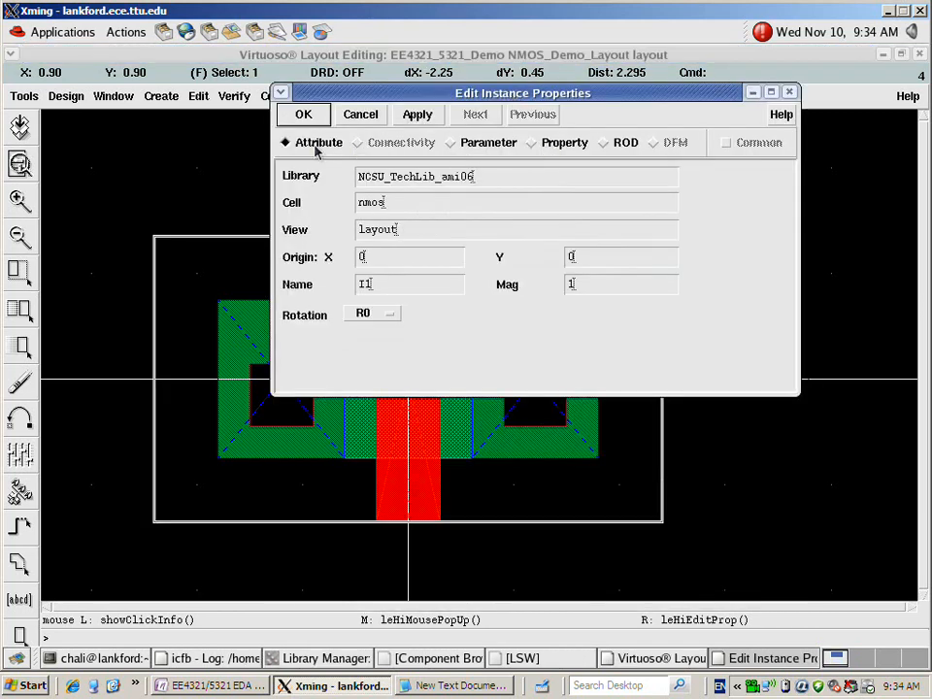
pyautogui.click(452, 143)
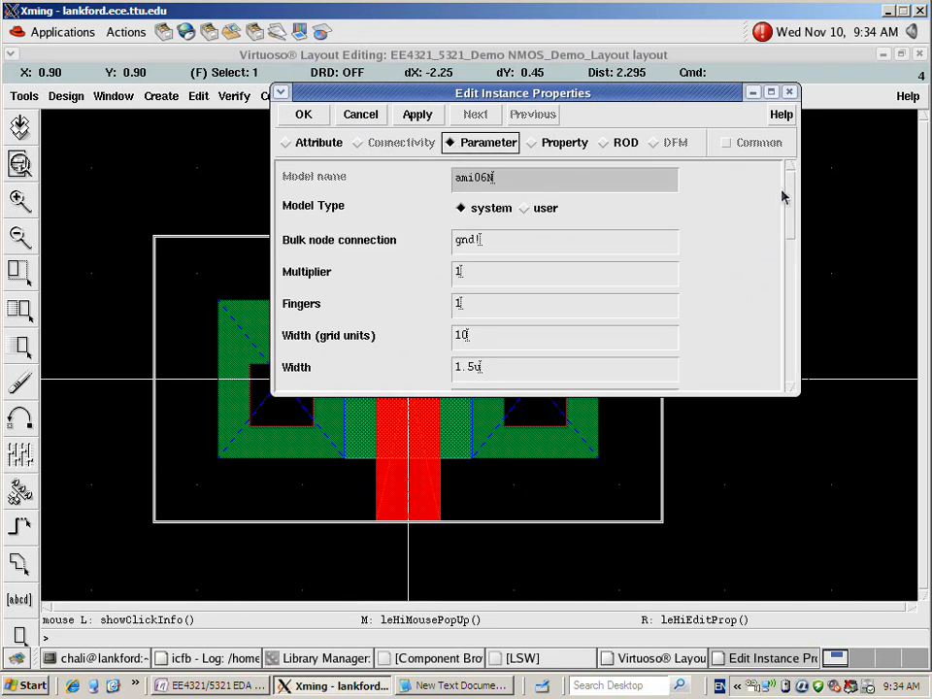
pyautogui.moveTo(790, 191); pyautogui.dragTo(790, 215)
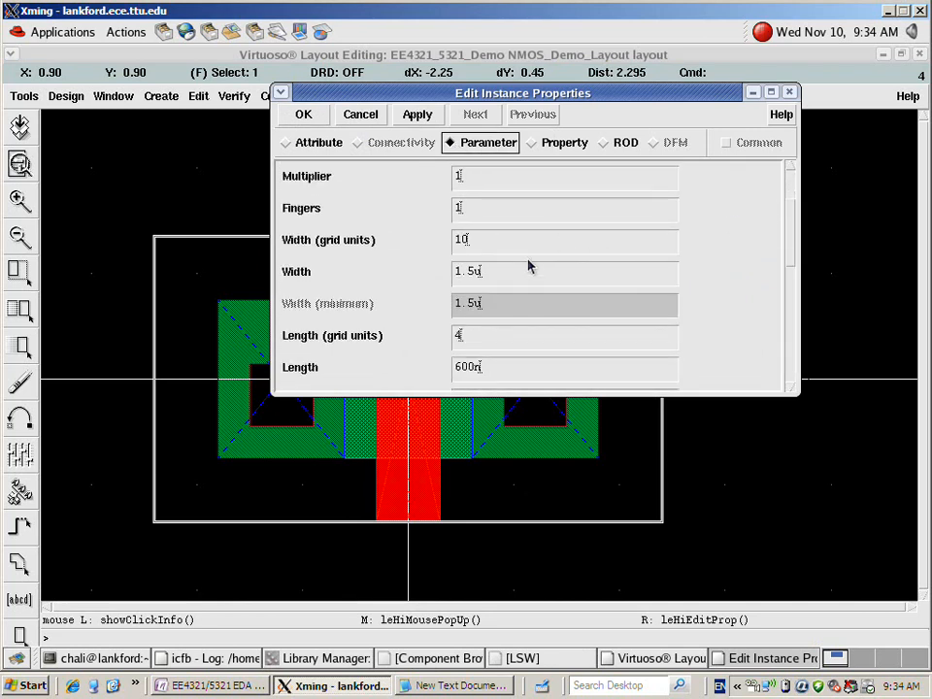
pyautogui.click(513, 274)
pyautogui.write('10u')
pyautogui.press('Tab')
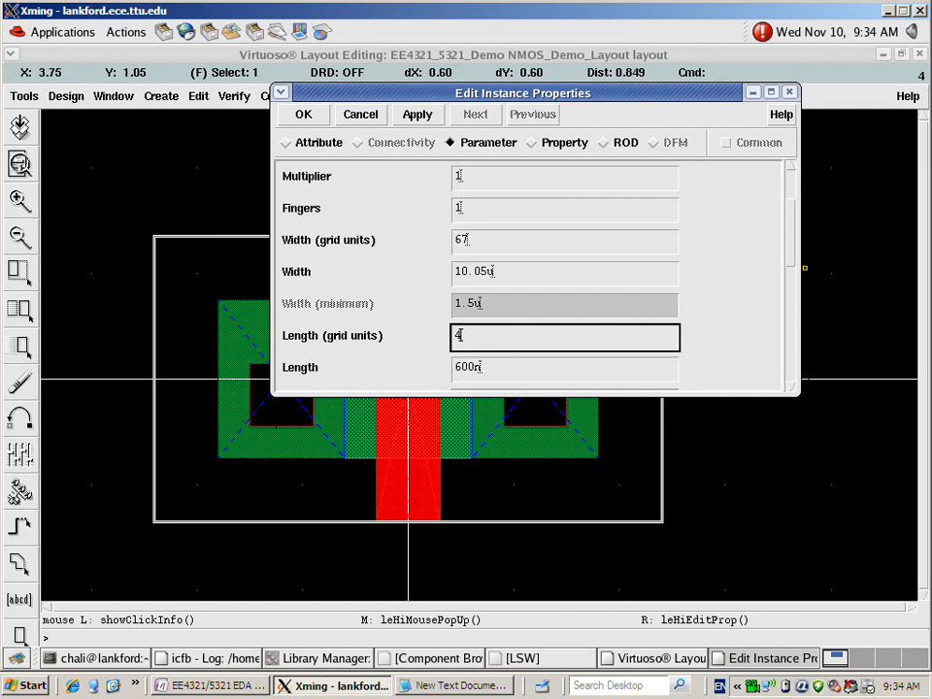
# Enter a length of 1u for the nmos instance, accept the property changes, and save the layout
pyautogui.moveTo(790, 248); pyautogui.dragTo(790, 281)
pyautogui.press('Tab')
pyautogui.write('1u')
pyautogui.press('Tab')
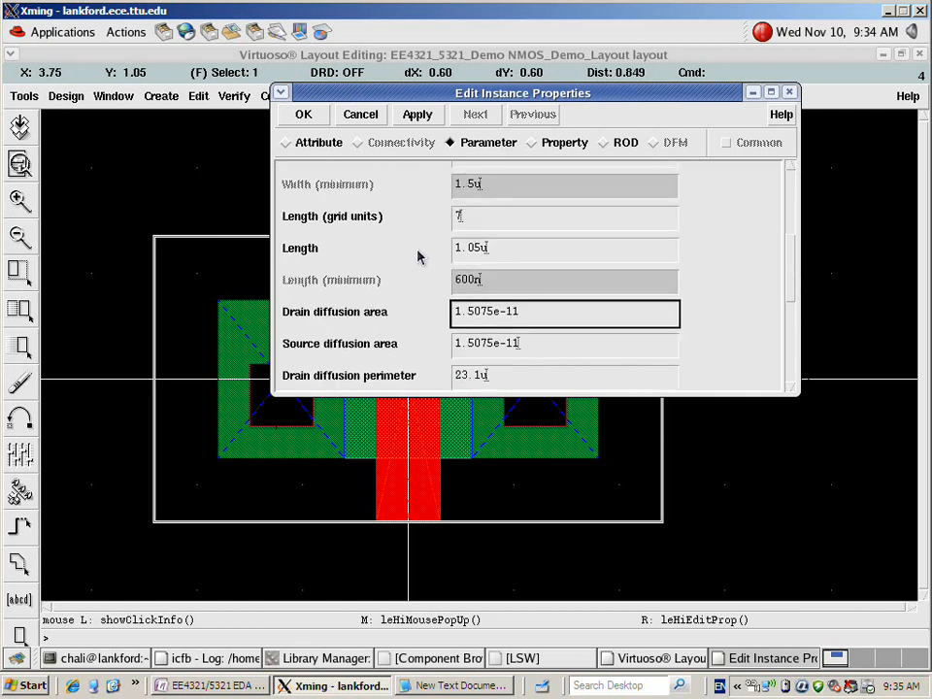
pyautogui.click(307, 116)
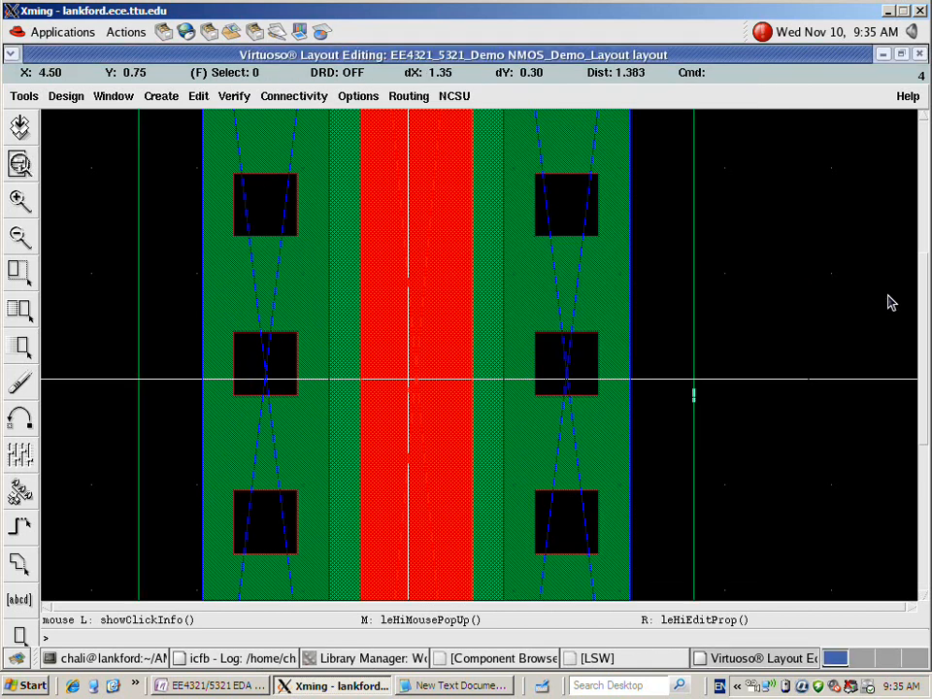
pyautogui.press('f')
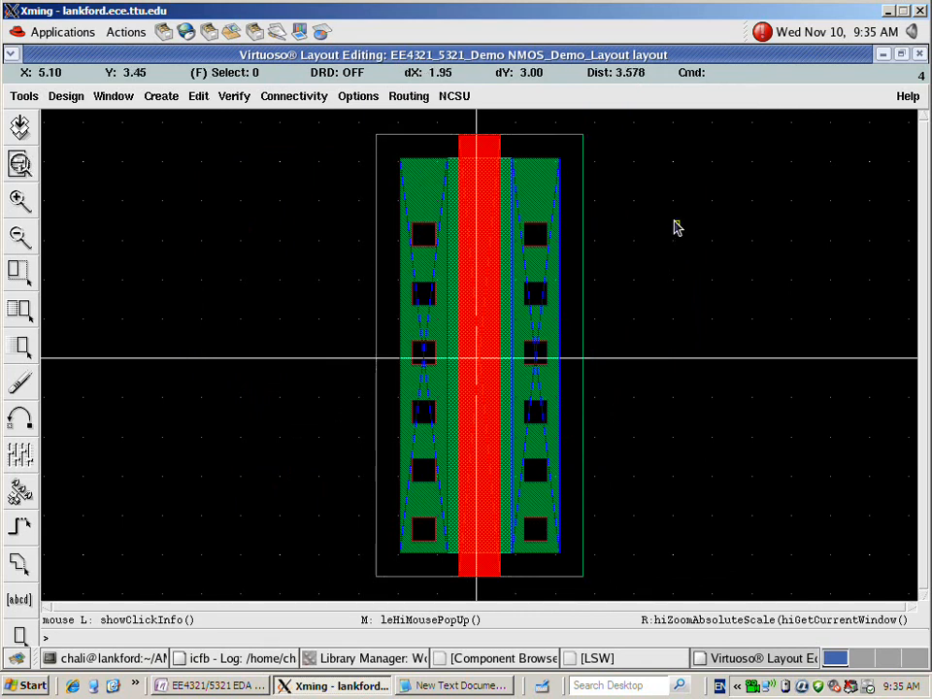
pyautogui.click(5, 138)
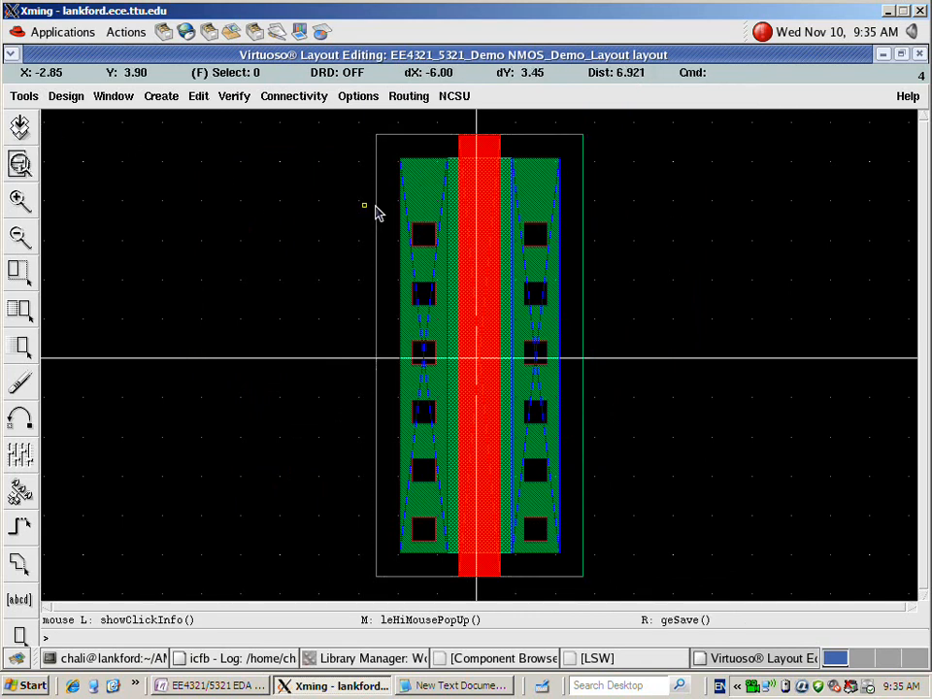
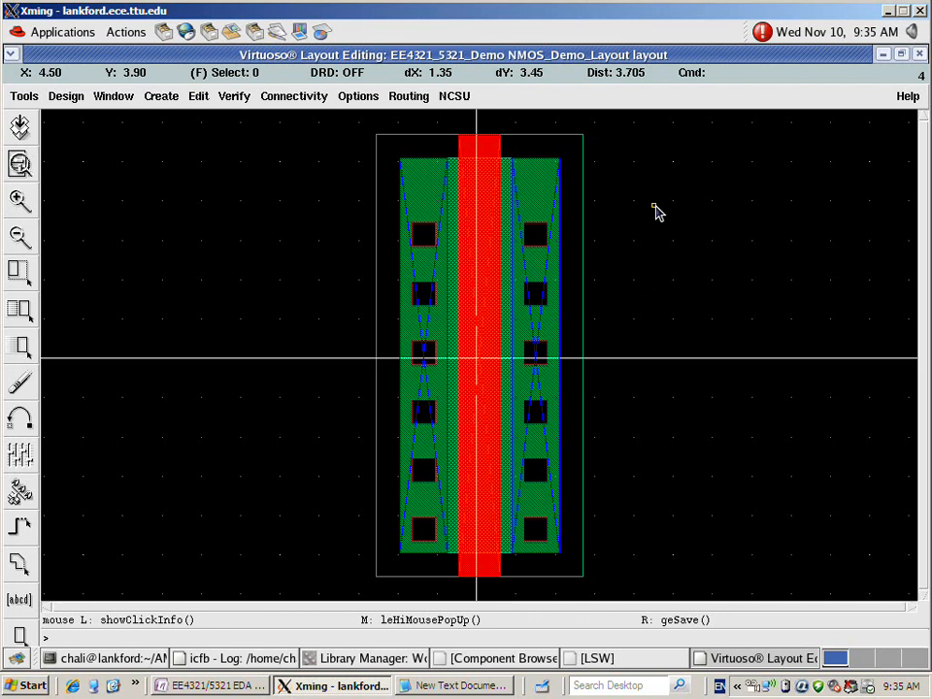
# Start the Create Contact command and add the line "contact: o" to the Notepad shortcut list
pyautogui.press('o')
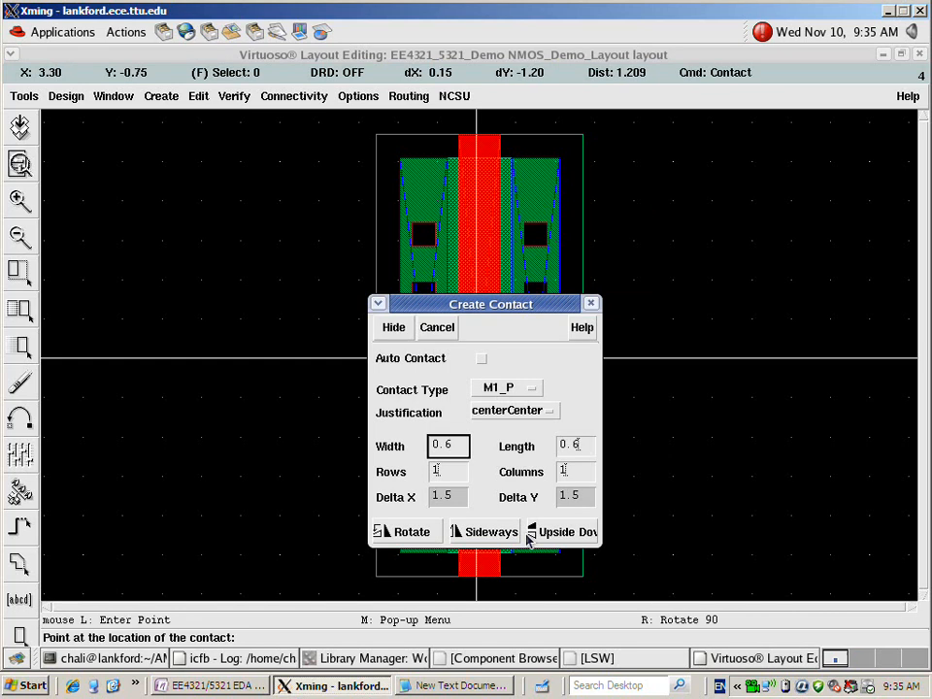
pyautogui.click(464, 685)
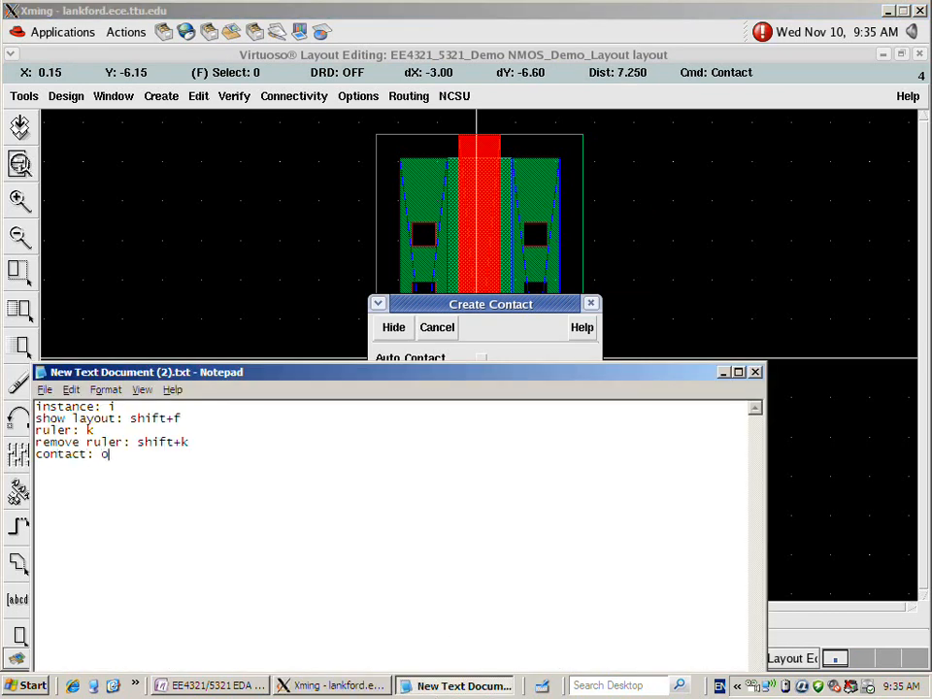
pyautogui.click(724, 373)
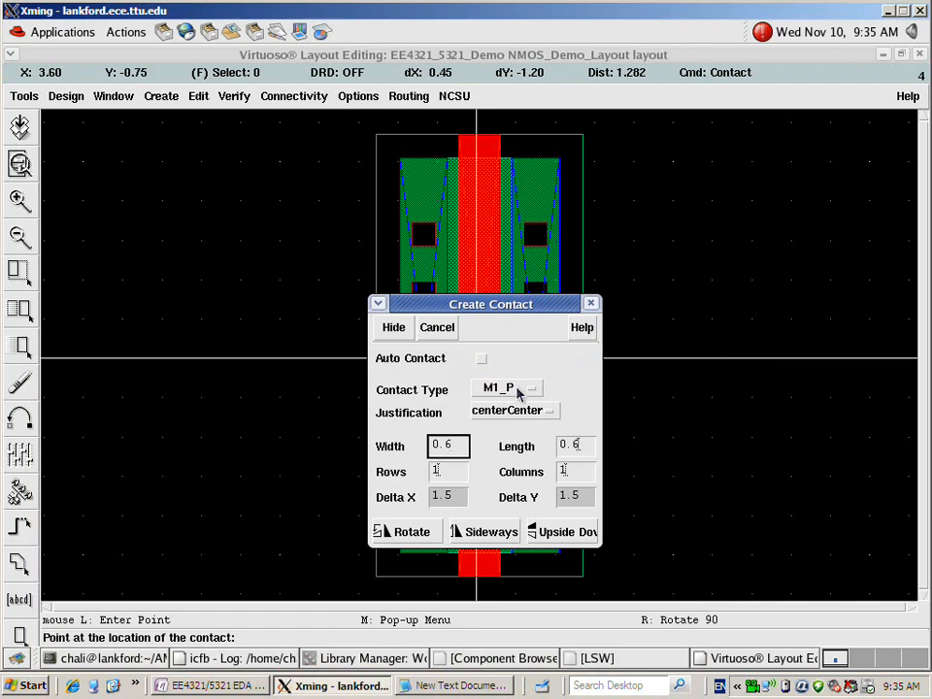
# Place an M1_P contact column with 6 rows in the empty area just left of the nmos instance
pyautogui.click(498, 389)
pyautogui.click(499, 389)
pyautogui.click(500, 389)
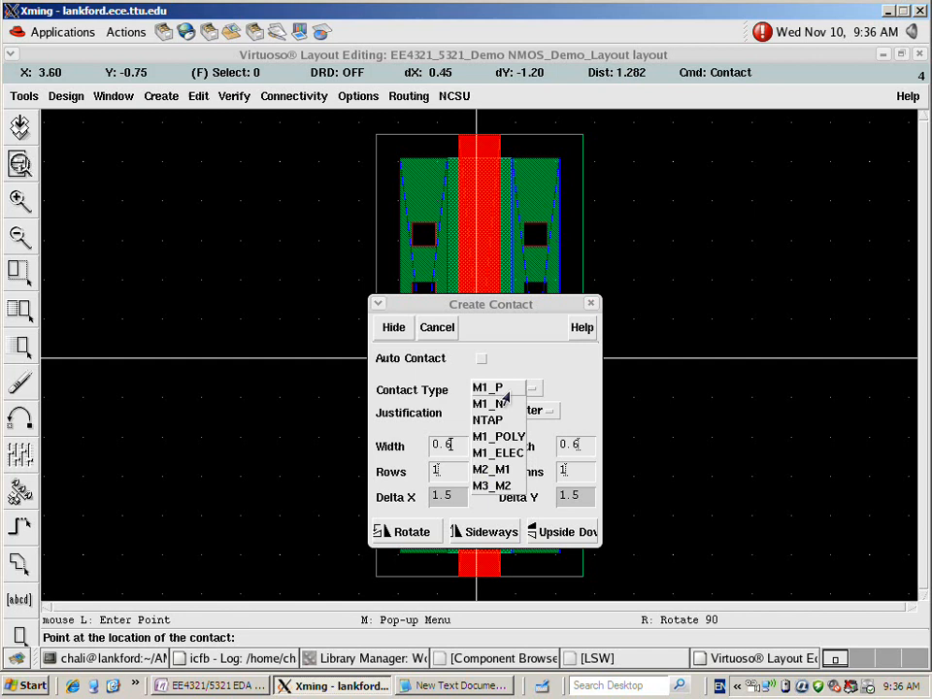
pyautogui.click(506, 390)
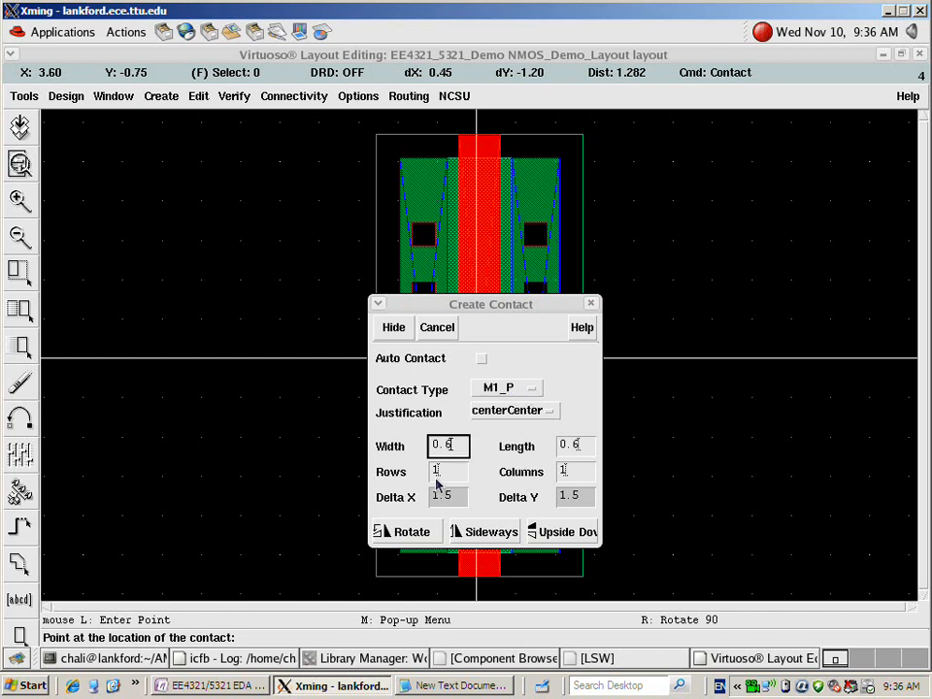
pyautogui.moveTo(486, 307); pyautogui.dragTo(644, 258)
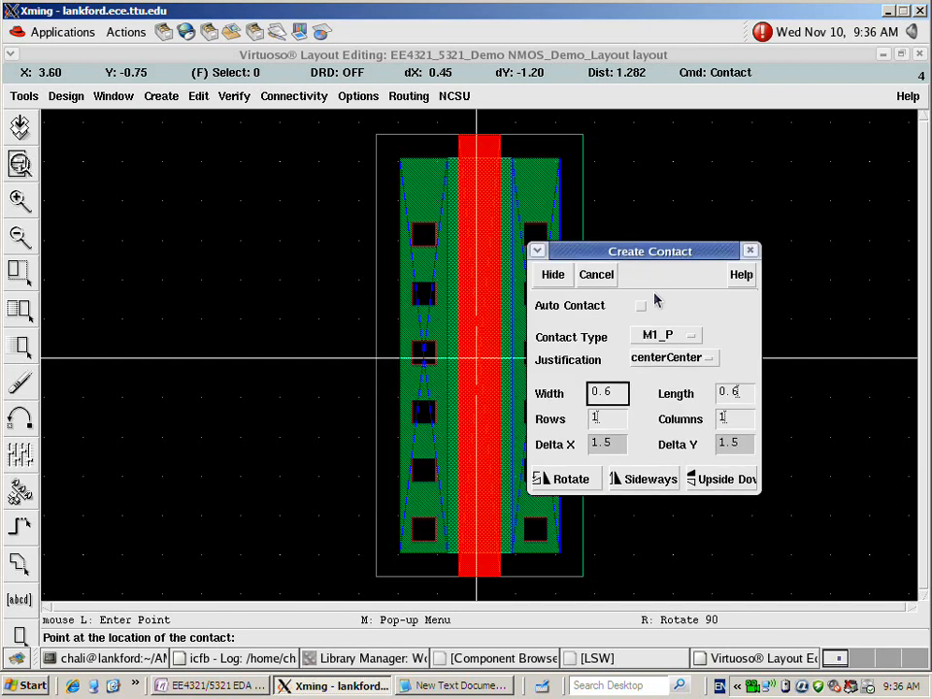
pyautogui.doubleClick(602, 419)
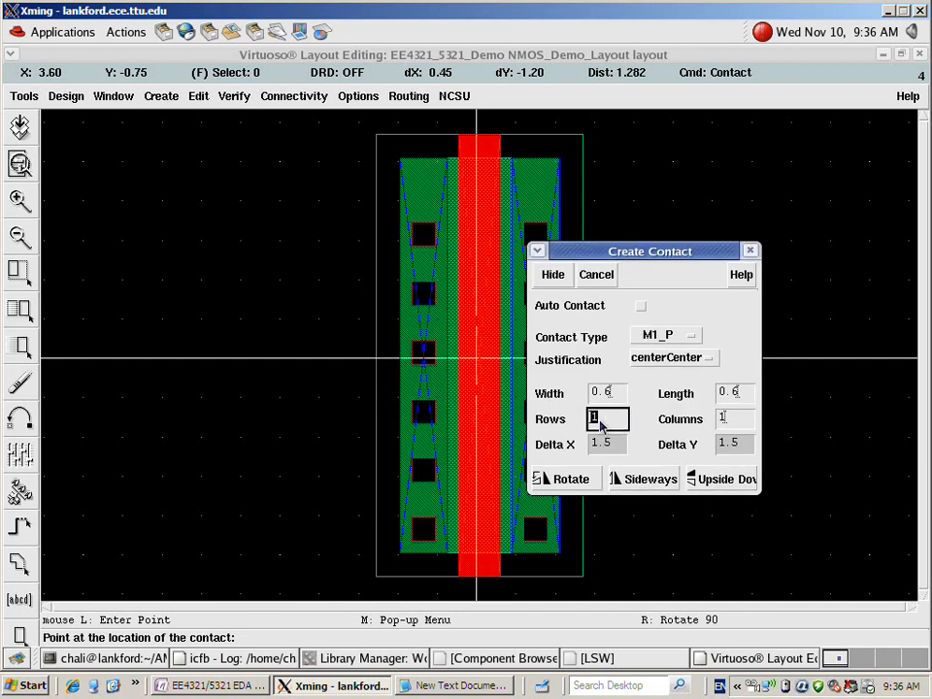
pyautogui.write('6')
pyautogui.click(737, 421)
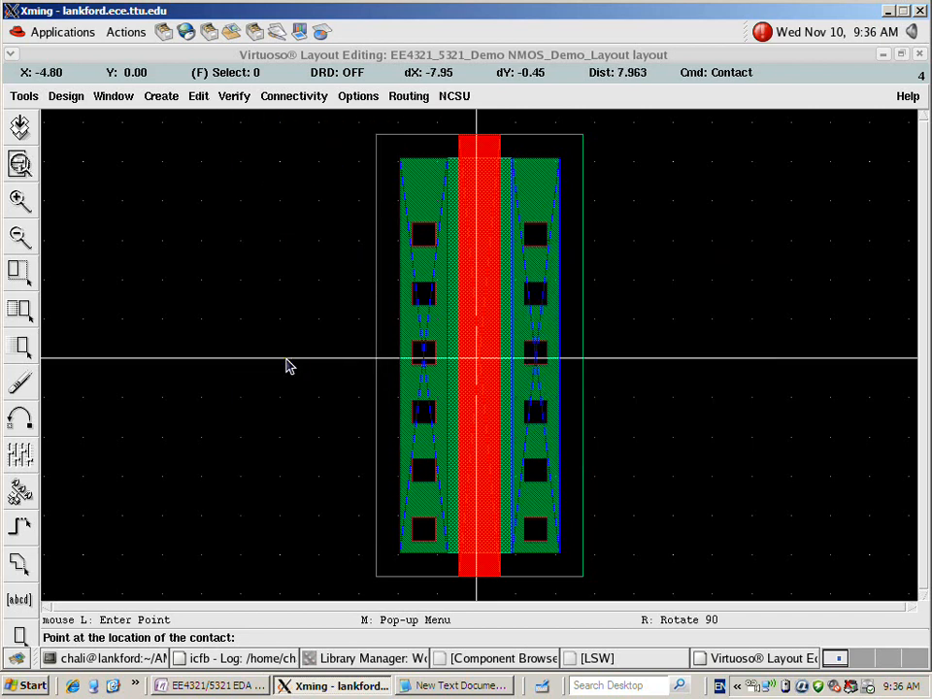
pyautogui.click(291, 369)
pyautogui.press('Escape')
pyautogui.press('f')
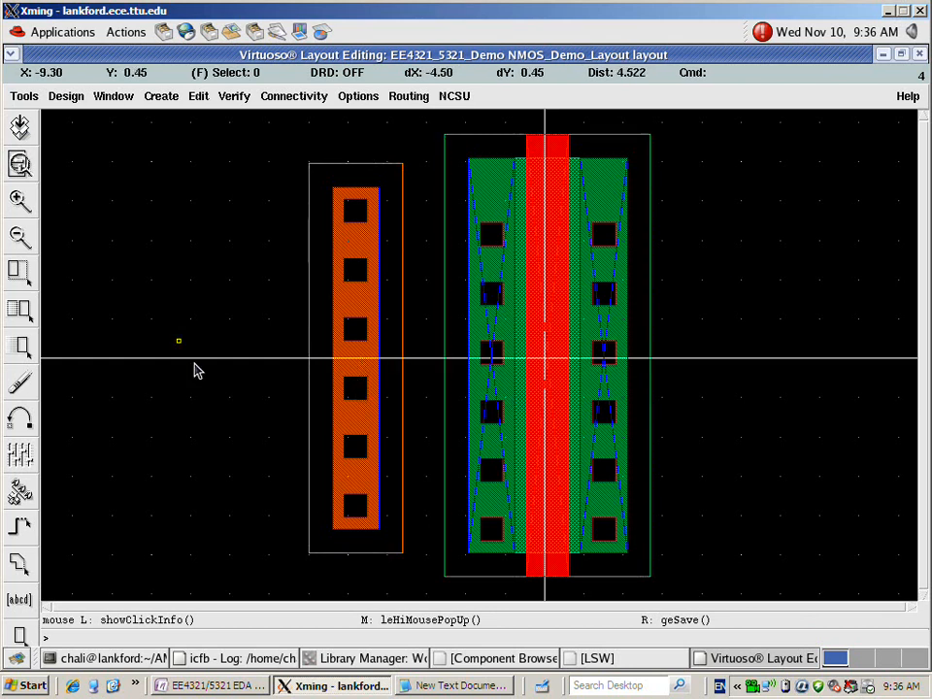
# Draw a horizontal 0.9-wide metal1 path about 3.6 long from the M1_P contact column to the transistor's left contact column
pyautogui.click(622, 659)
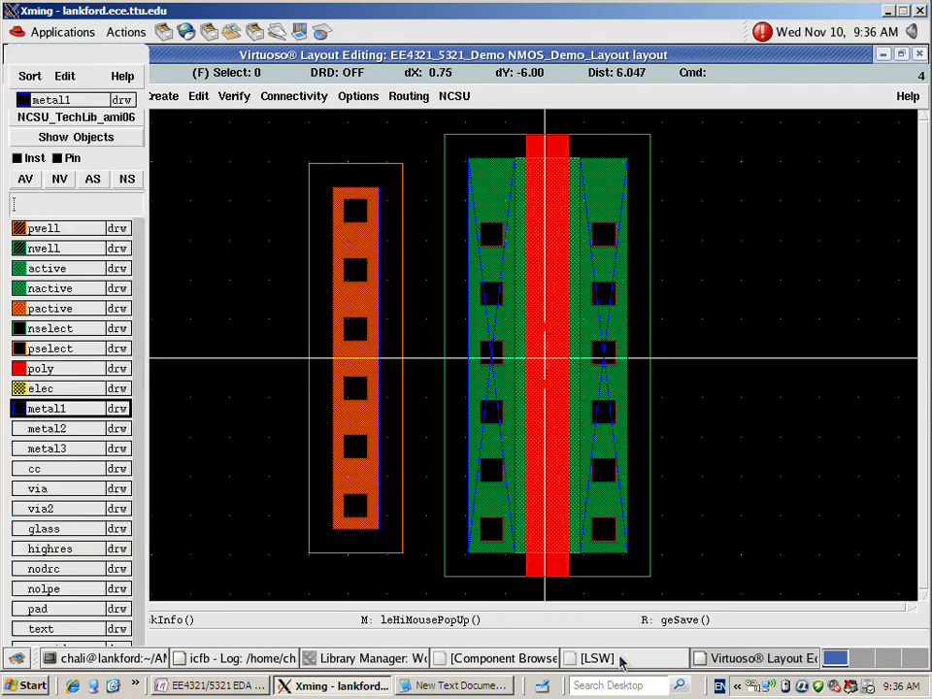
pyautogui.click(61, 414)
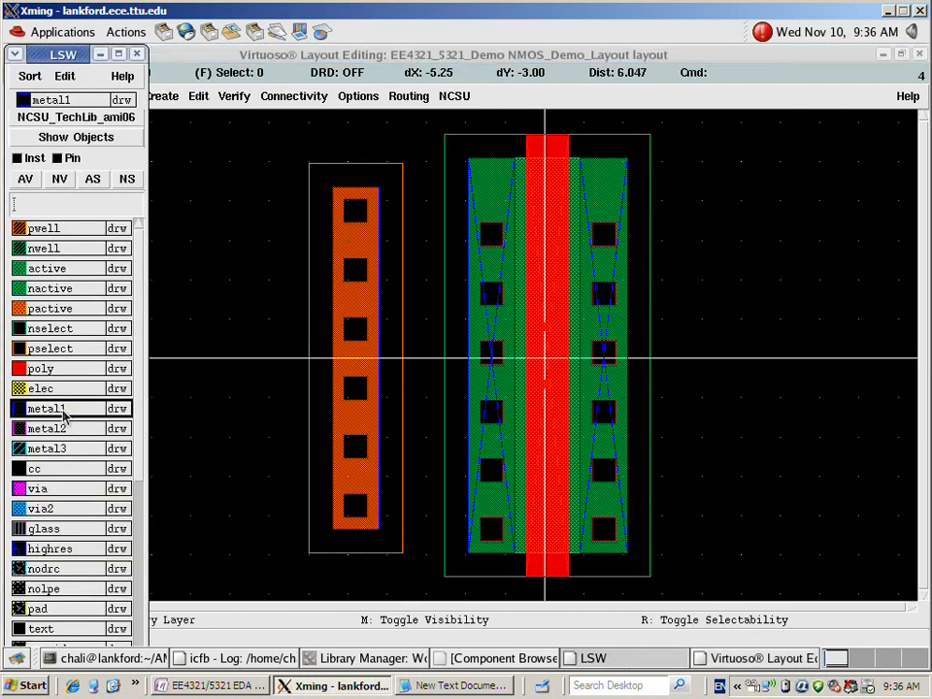
pyautogui.click(187, 391)
pyautogui.click(349, 481)
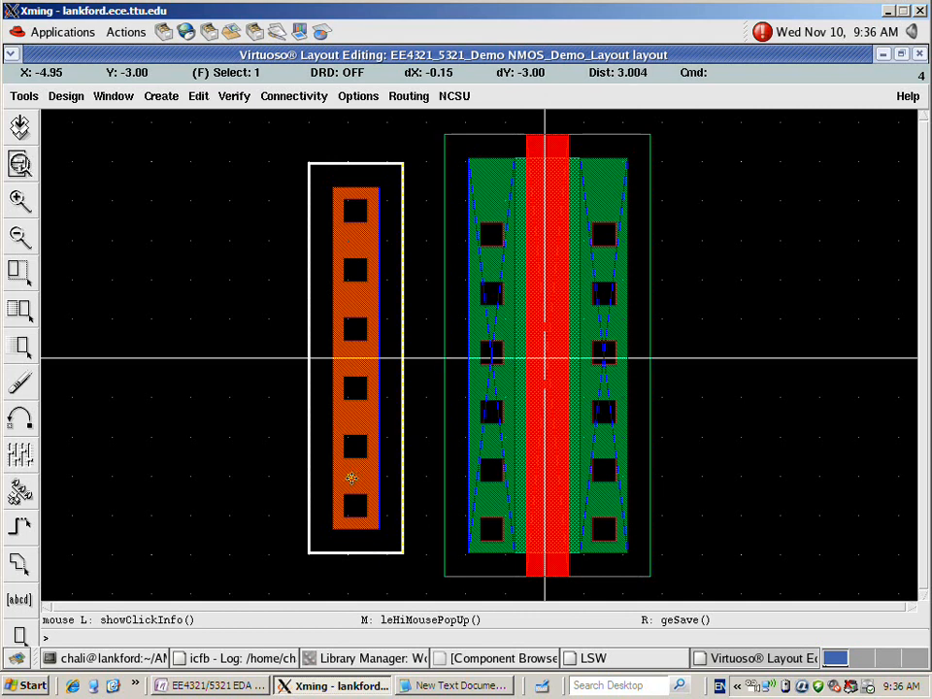
pyautogui.click(224, 462)
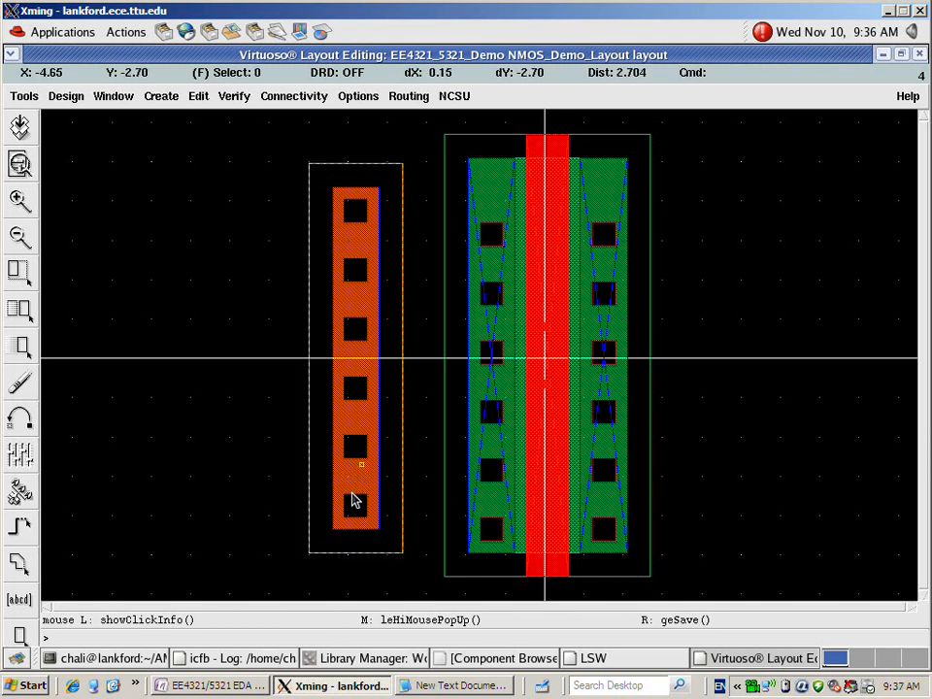
pyautogui.press('p')
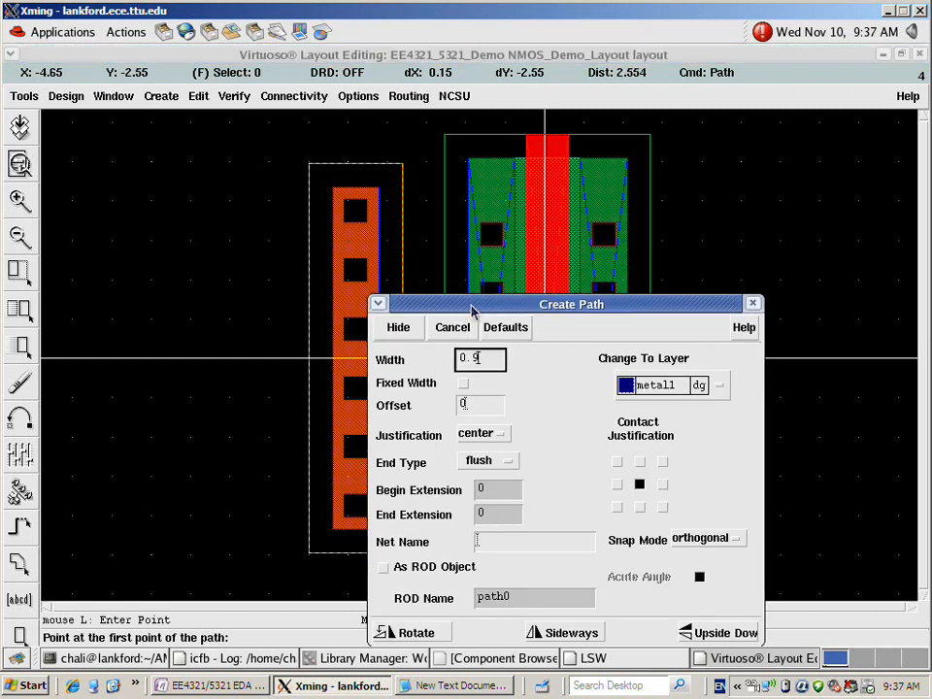
pyautogui.moveTo(471, 310); pyautogui.dragTo(833, 248)
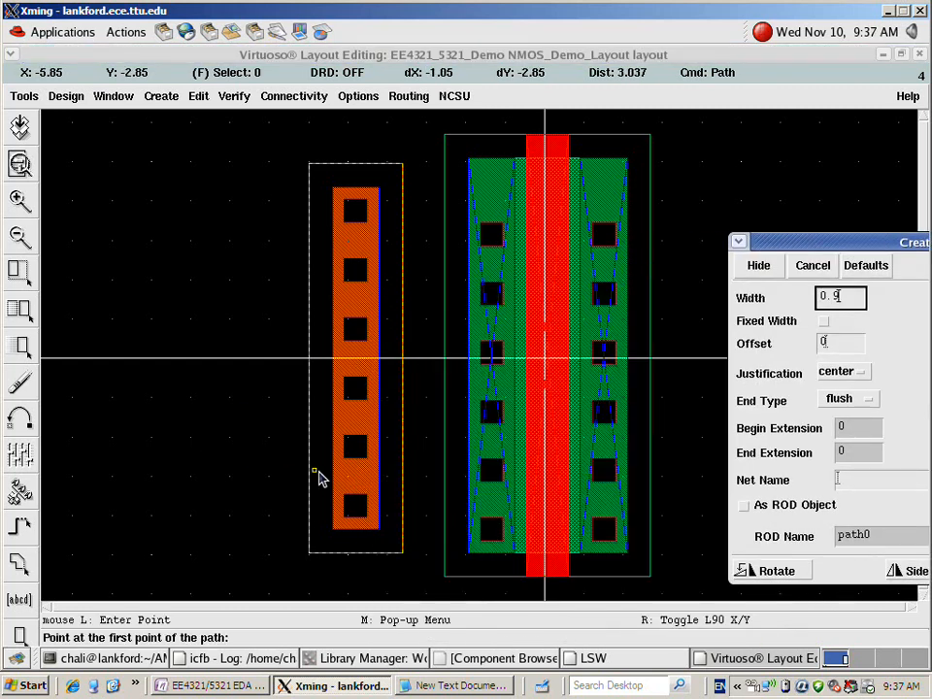
pyautogui.click(359, 483)
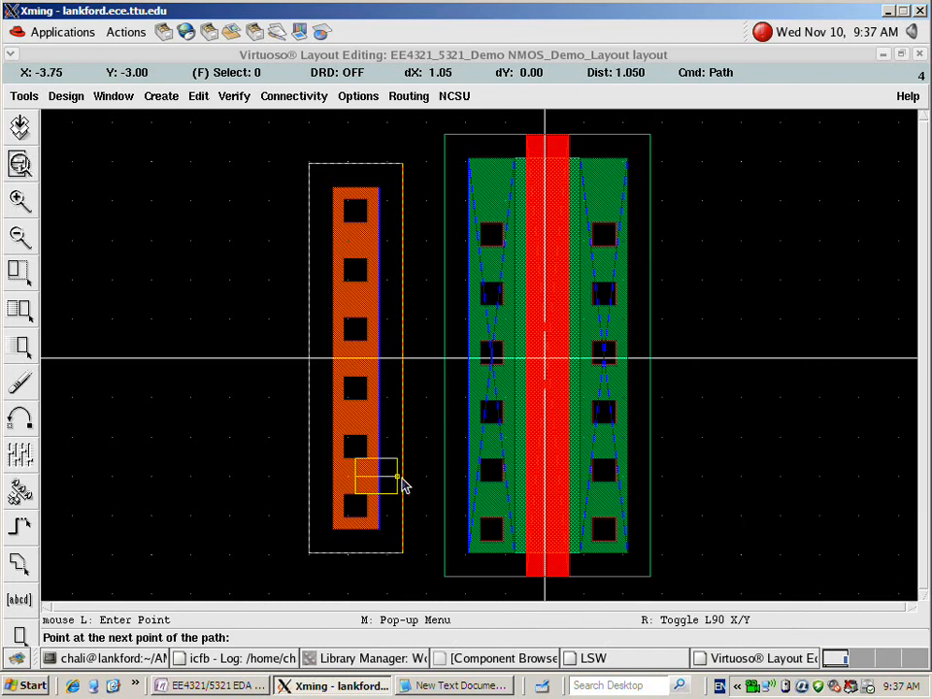
pyautogui.doubleClick(495, 484)
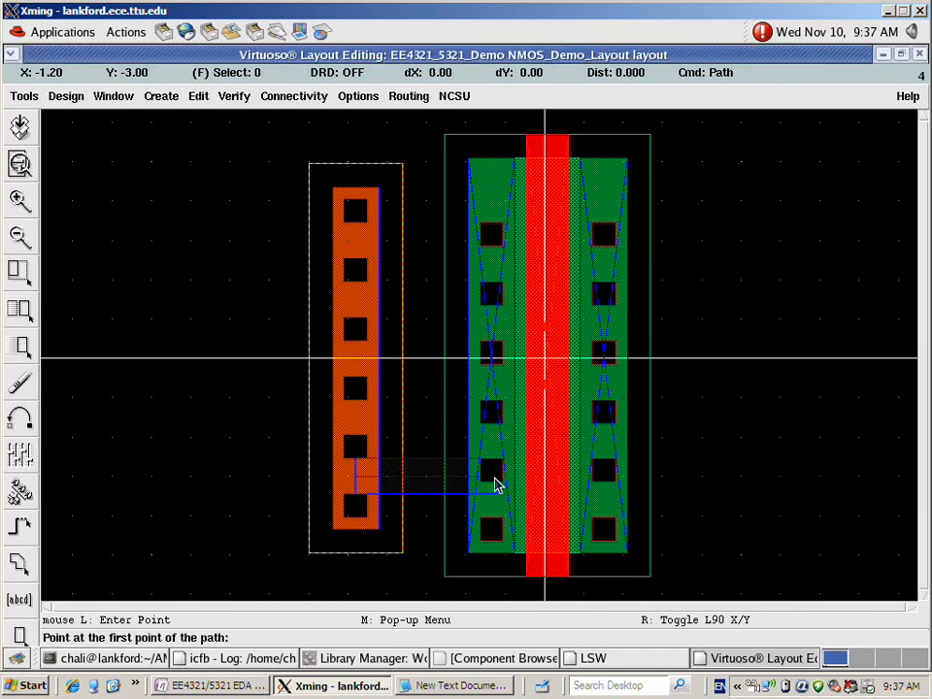
pyautogui.press('Escape')
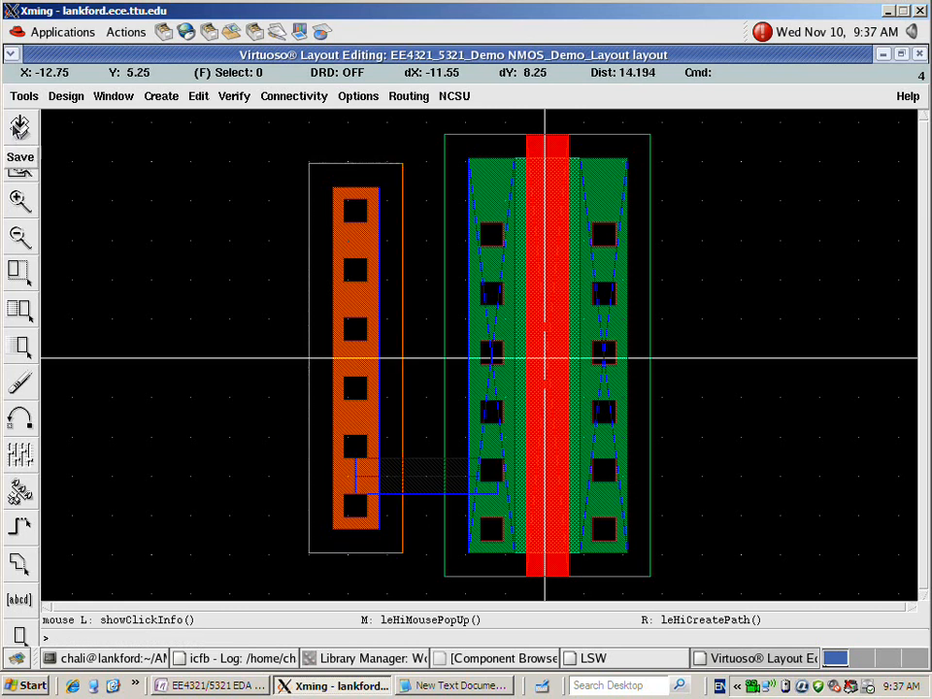
# Save the layout and add a "path:" line to the Notepad shortcut list
pyautogui.click(20, 126)
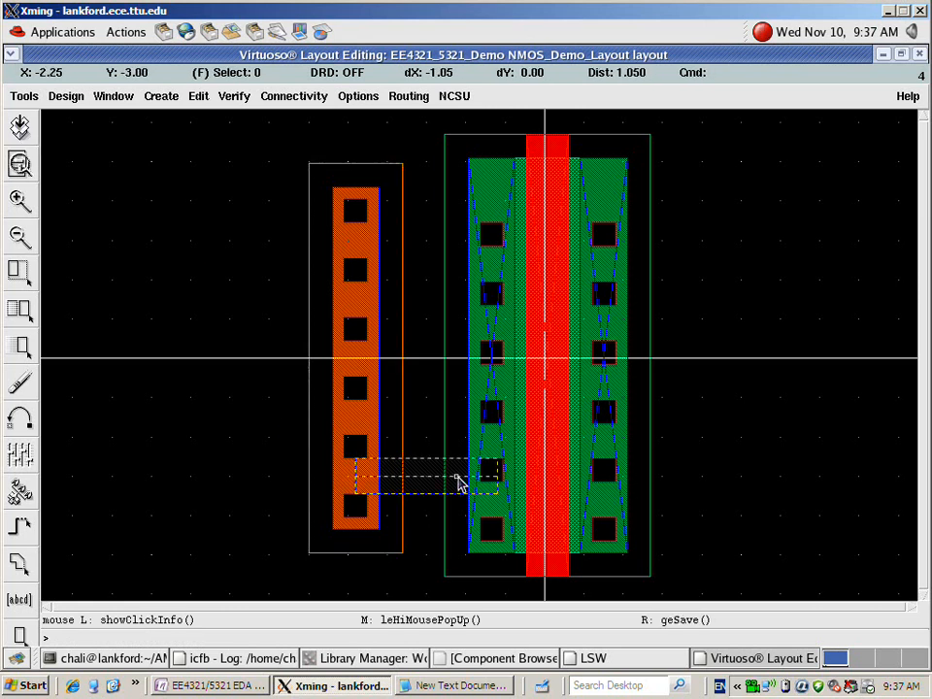
pyautogui.click(462, 685)
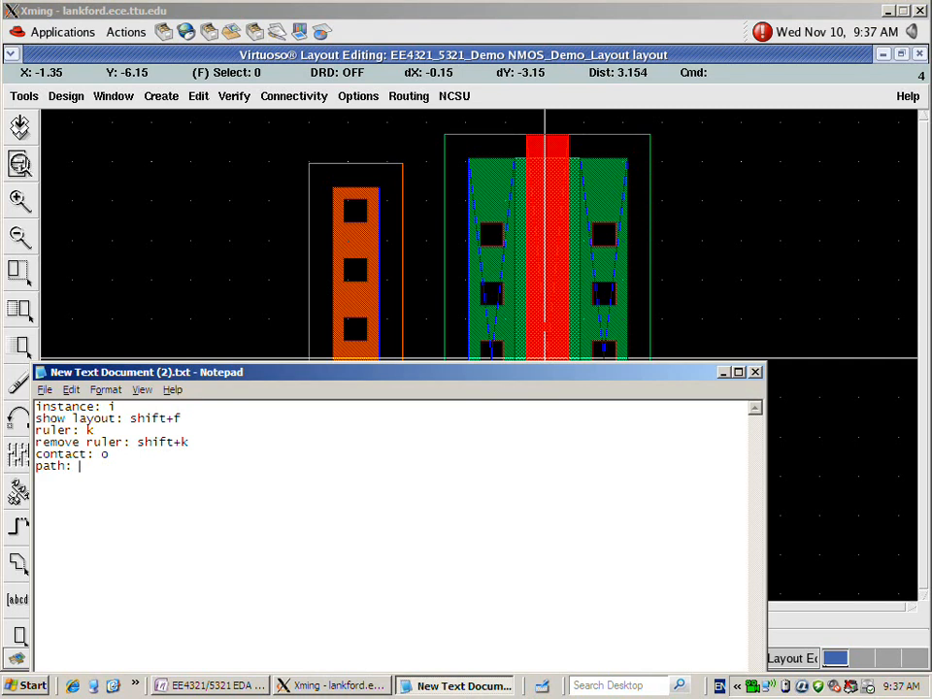
pyautogui.click(723, 372)
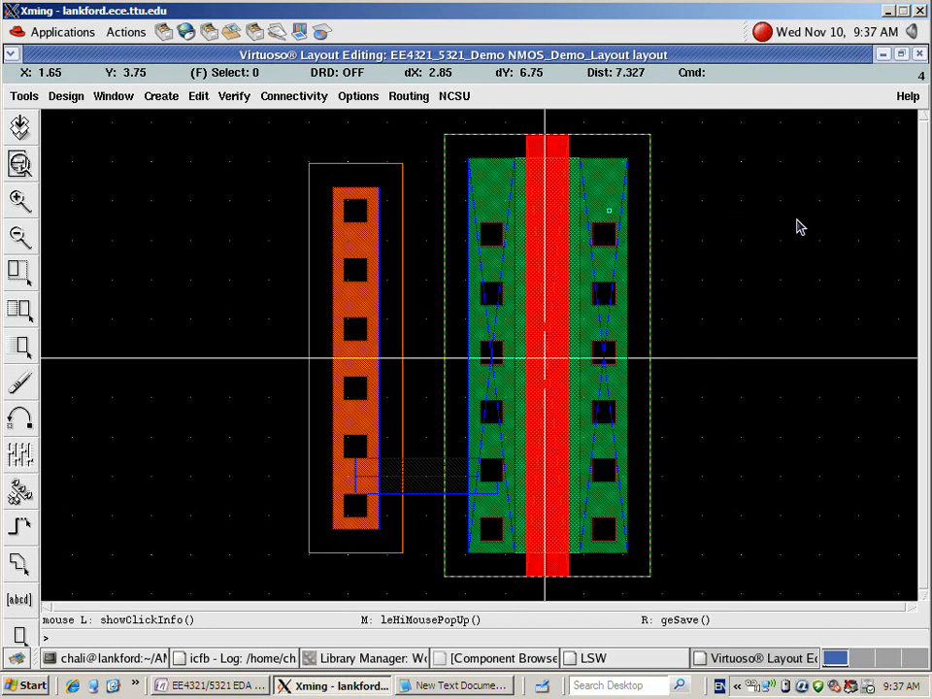
# Draw a 0.9-wide metal1 path from above the transistor's right contacts: about 4.5 right, 5.25 down and 5.85 right
pyautogui.press('p')
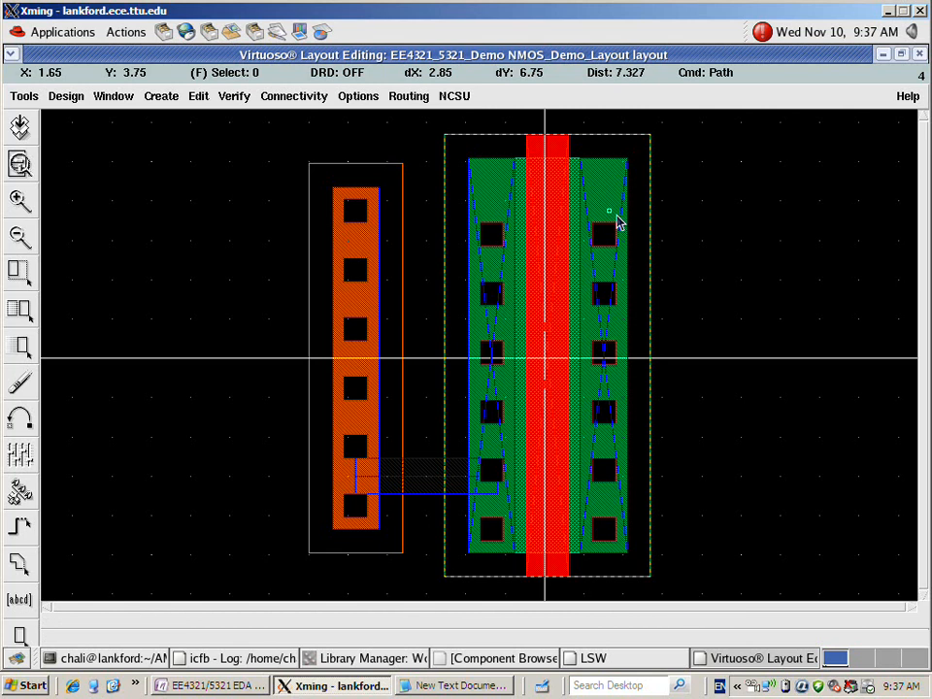
pyautogui.click(603, 199)
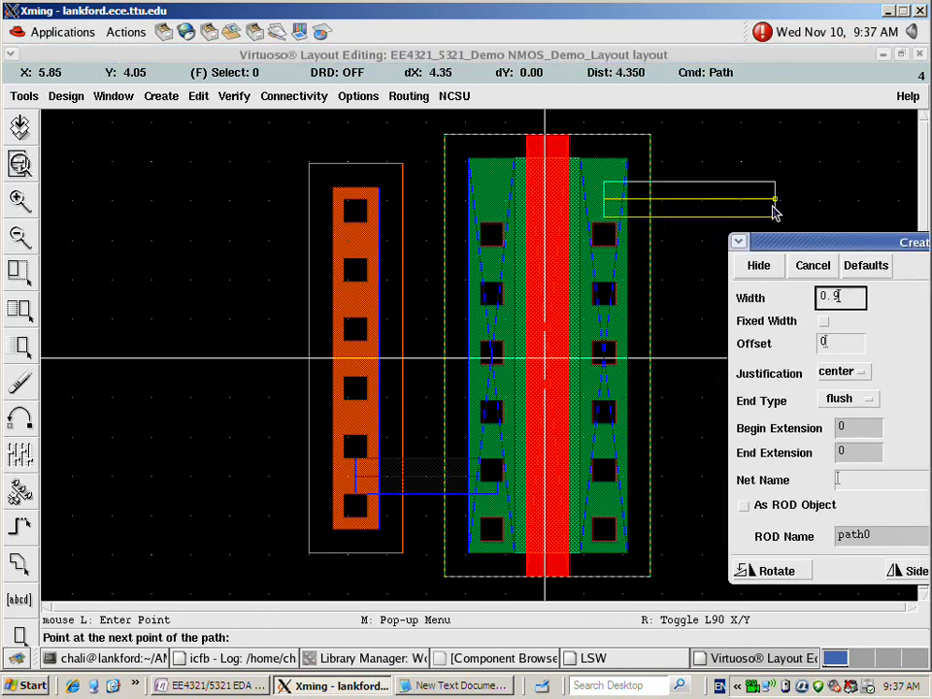
pyautogui.press('F3')
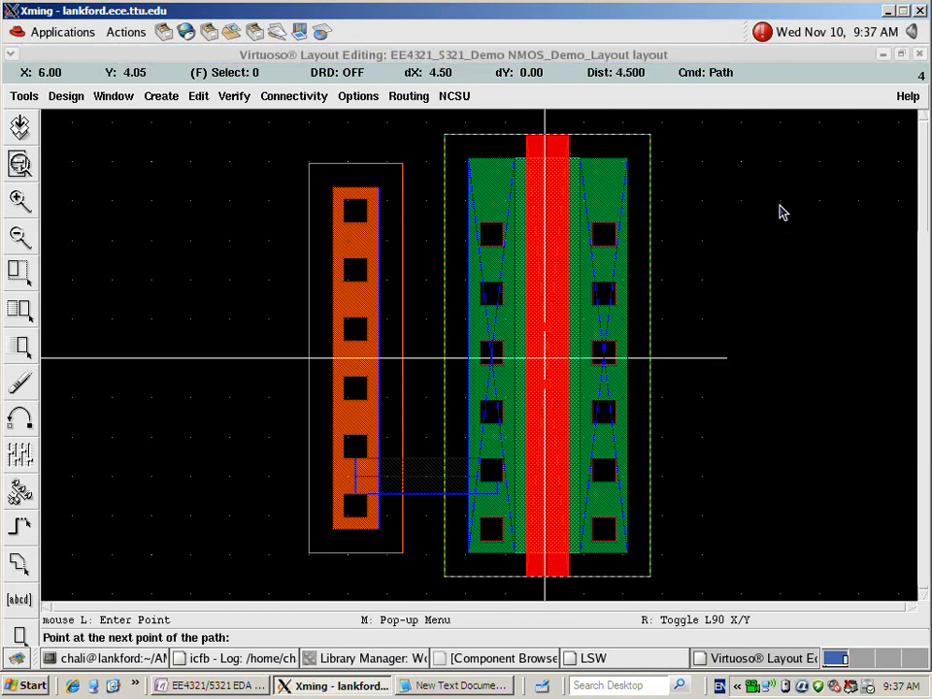
pyautogui.click(781, 406)
pyautogui.press('Right')
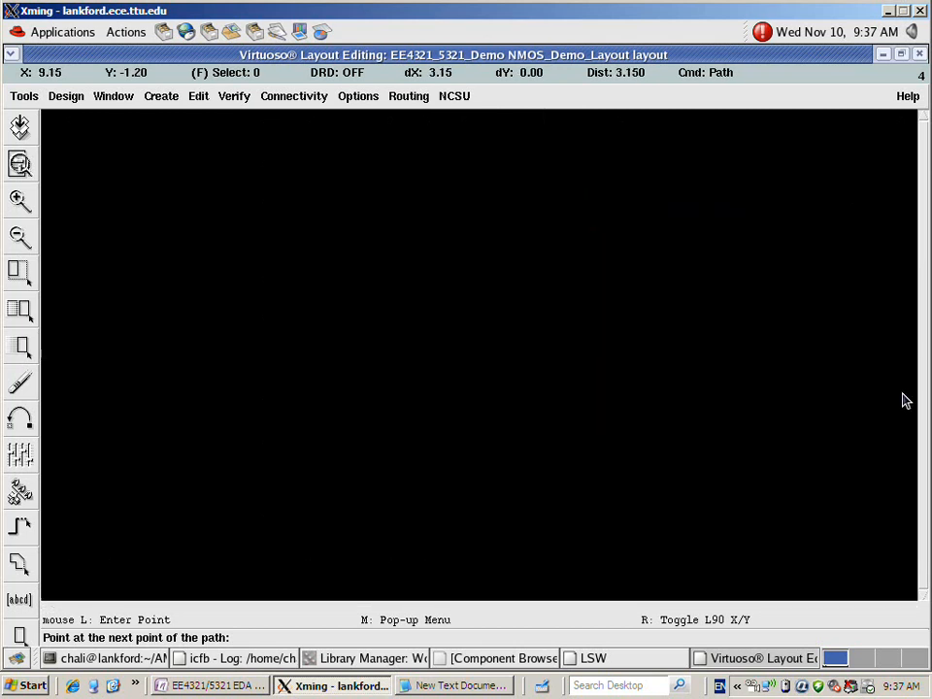
pyautogui.doubleClick(792, 398)
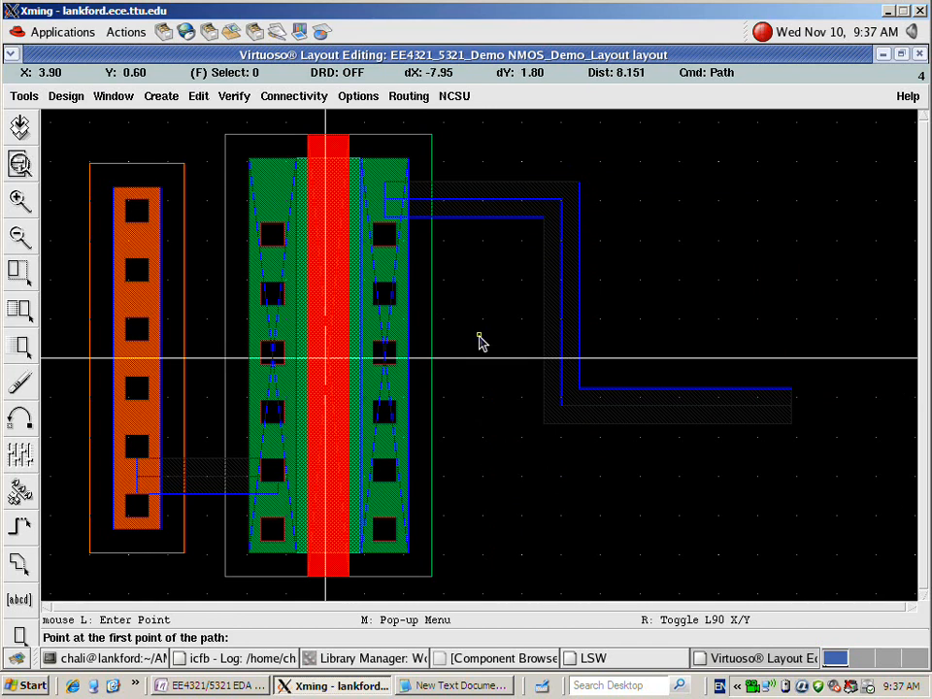
pyautogui.scroll(-2, 501, 364)
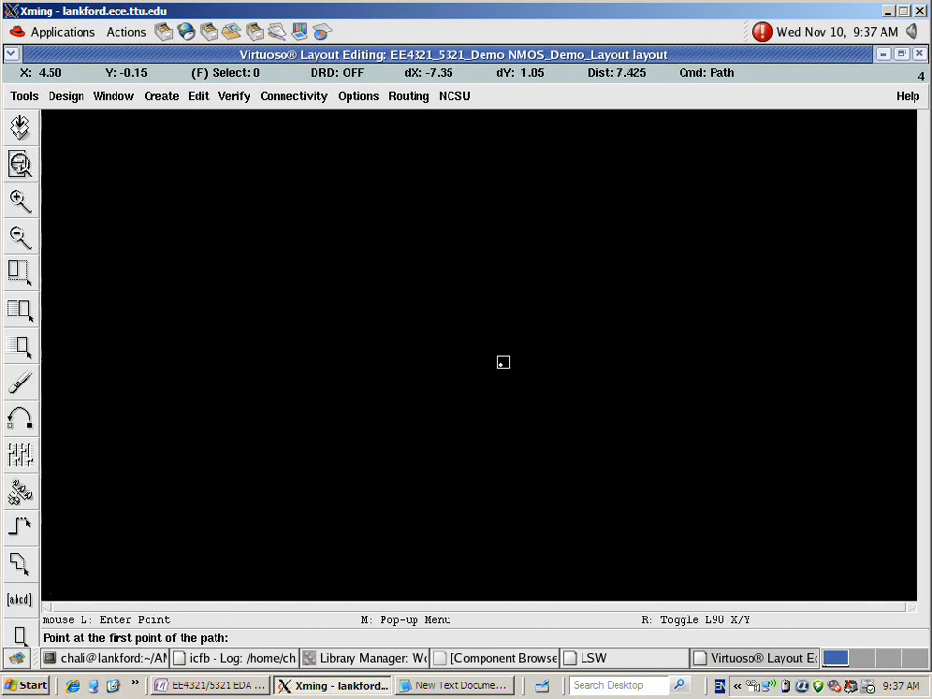
pyautogui.press('Escape')
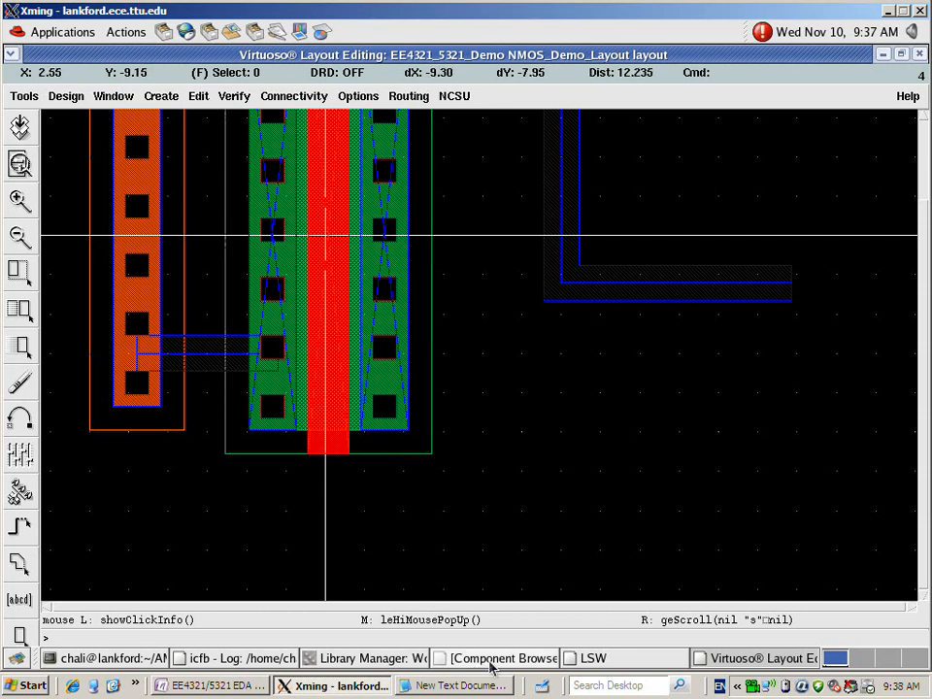
# Draw a 0.6-wide poly path from the gate's lower end, about 3.9 down and 6.3 right
pyautogui.click(591, 658)
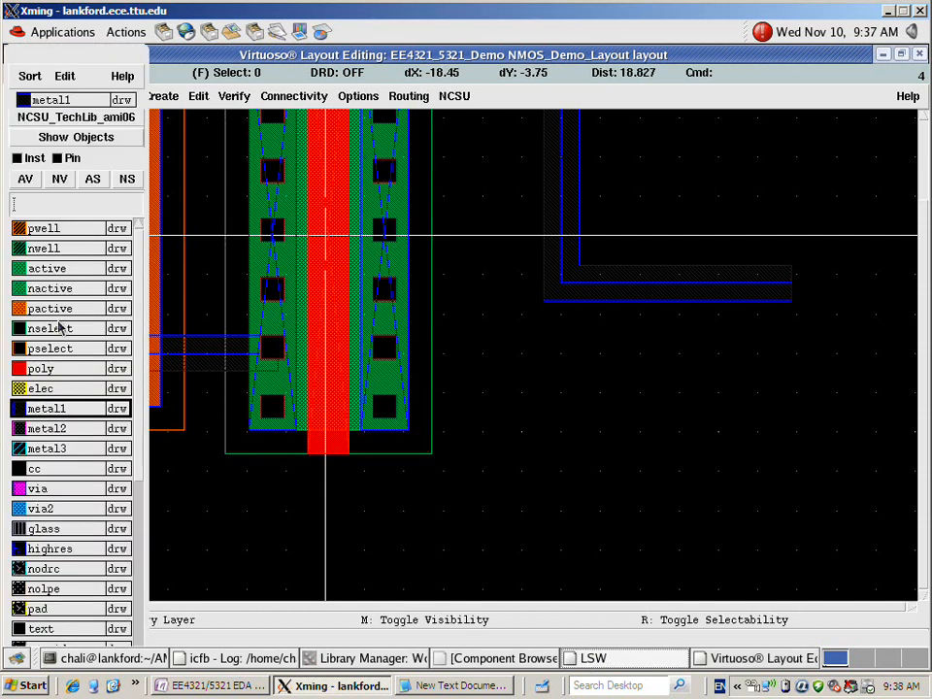
pyautogui.click(53, 372)
pyautogui.click(206, 536)
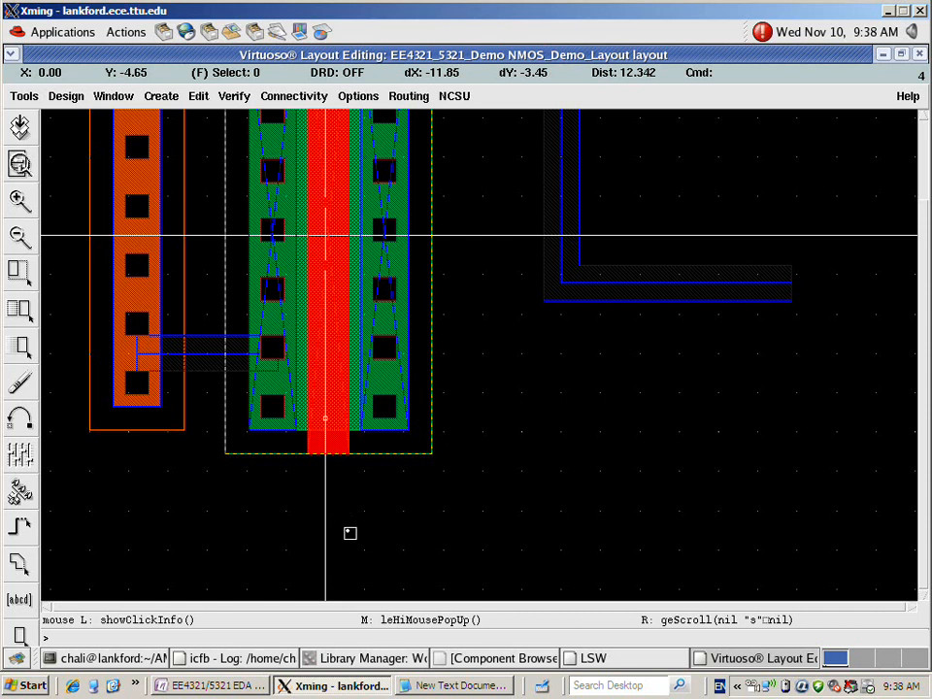
pyautogui.press('p')
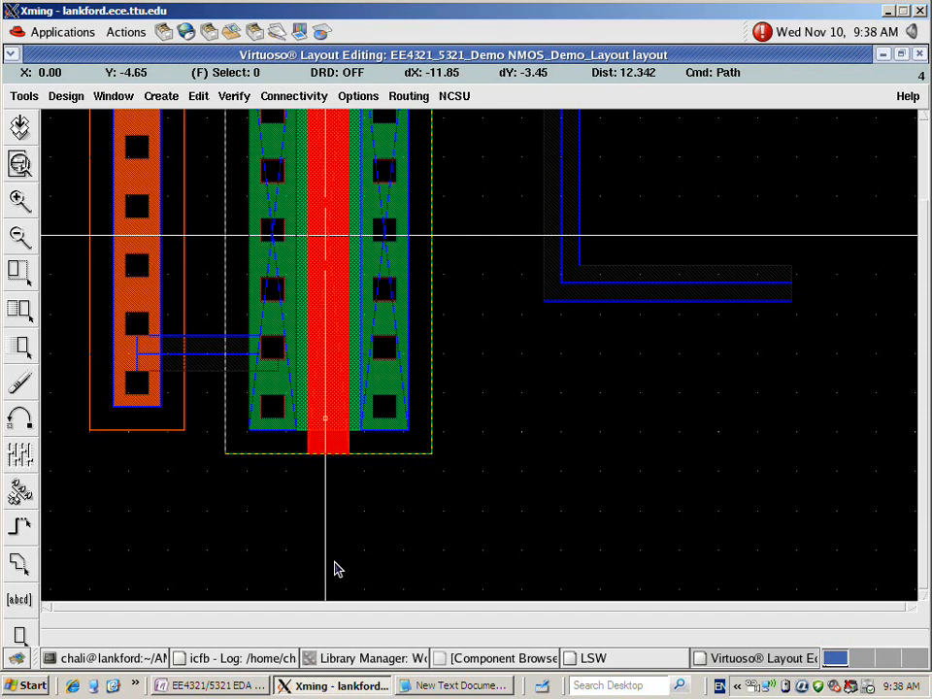
pyautogui.click(344, 477)
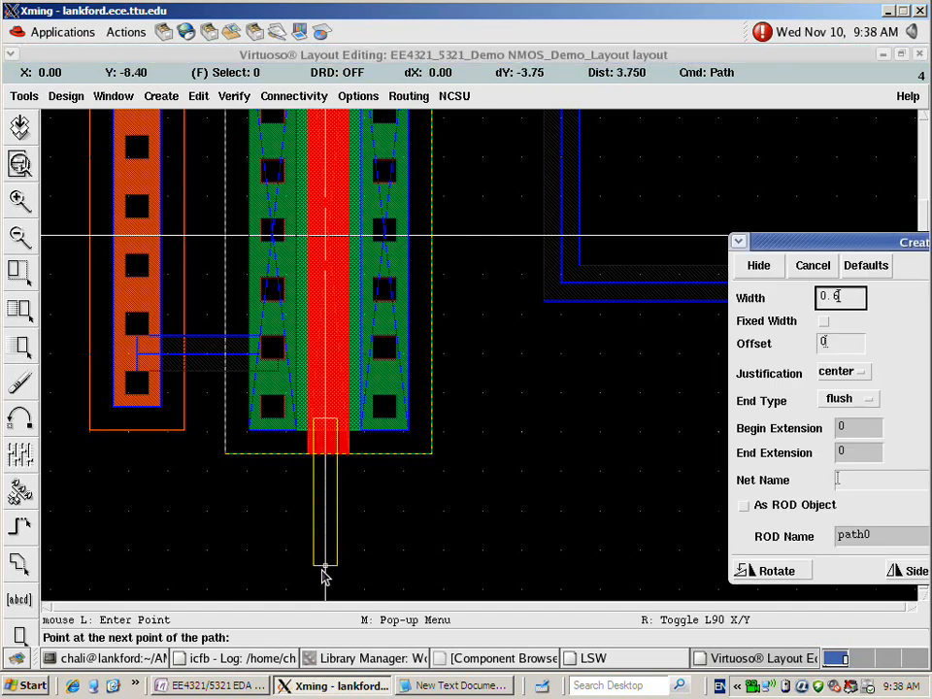
pyautogui.click(324, 572)
pyautogui.doubleClick(572, 570)
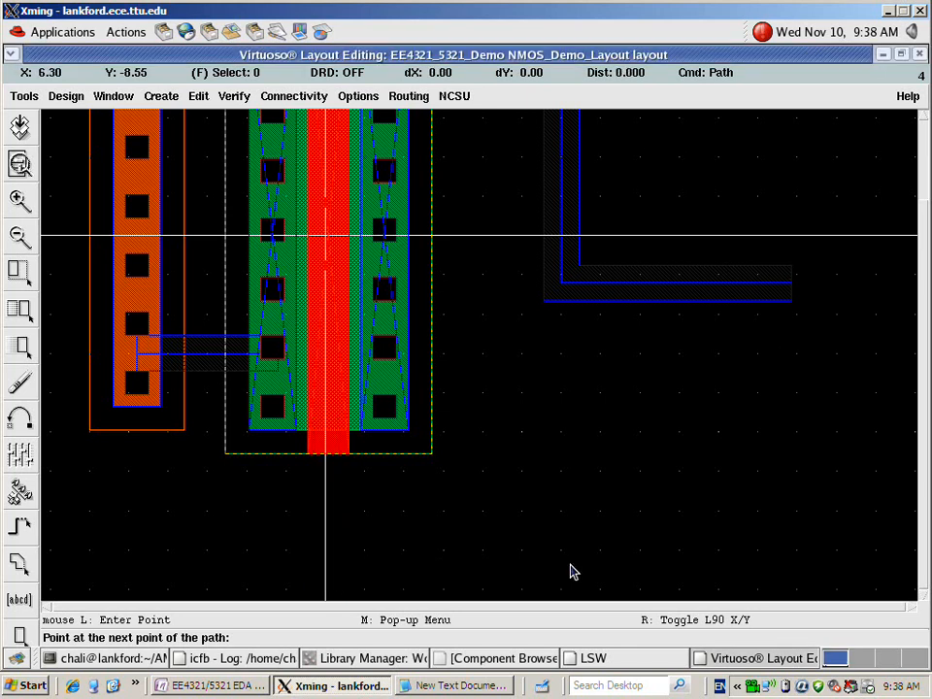
pyautogui.press('f')
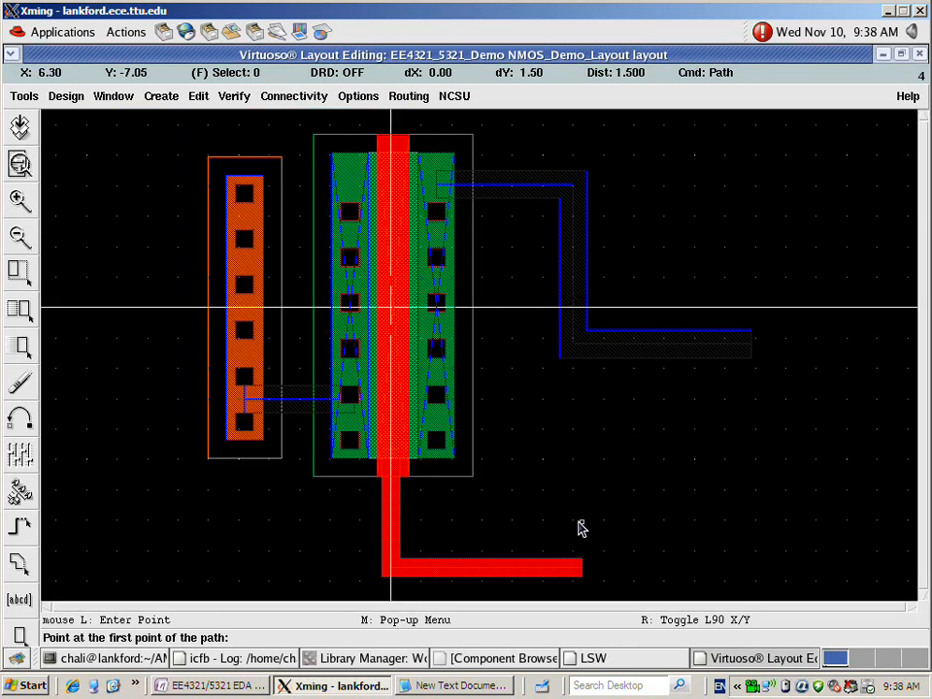
pyautogui.press('Escape')
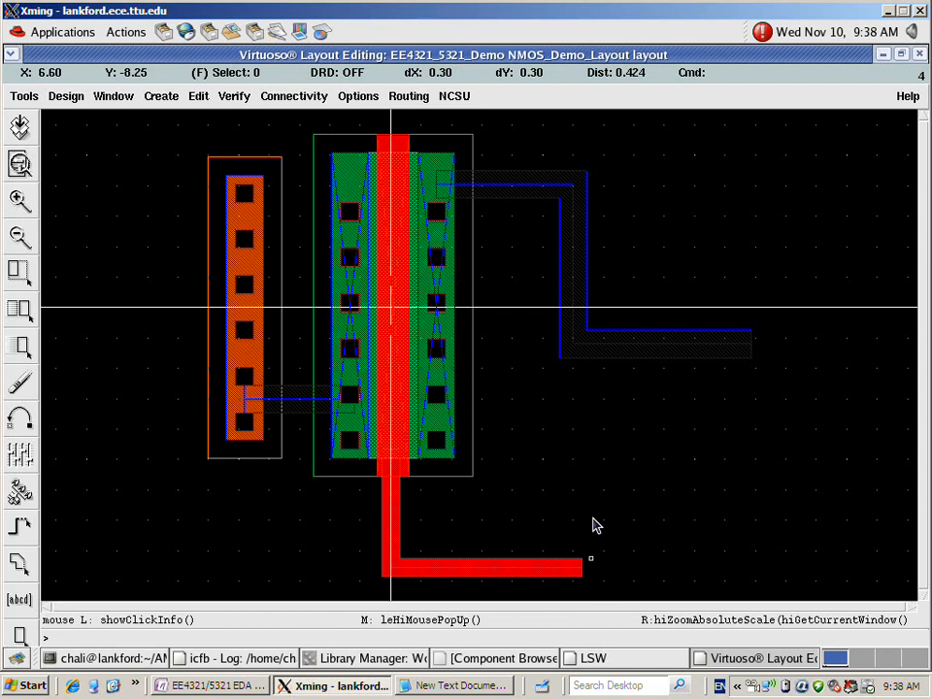
# Place a single M1_POLY contact with one row and one column at the free end of the poly path
pyautogui.press('o')
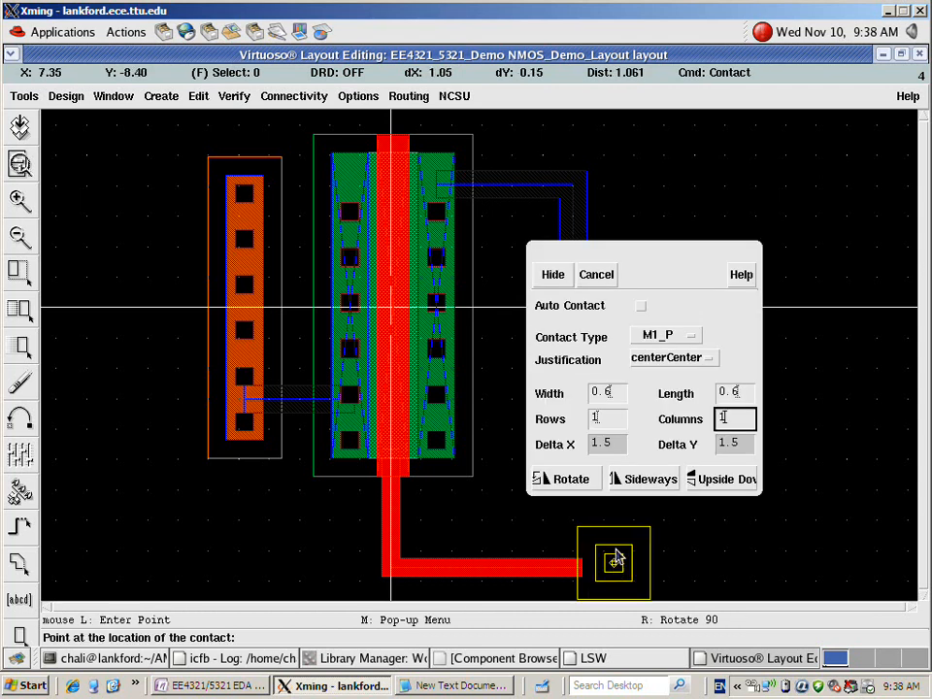
pyautogui.click(675, 339)
pyautogui.click(659, 373)
pyautogui.click(661, 338)
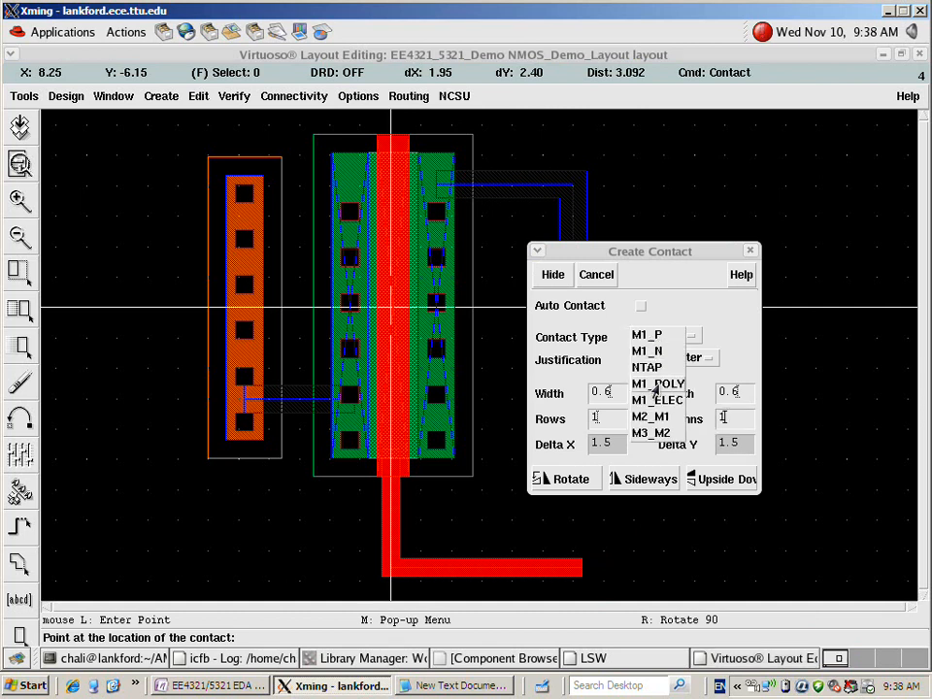
pyautogui.click(655, 385)
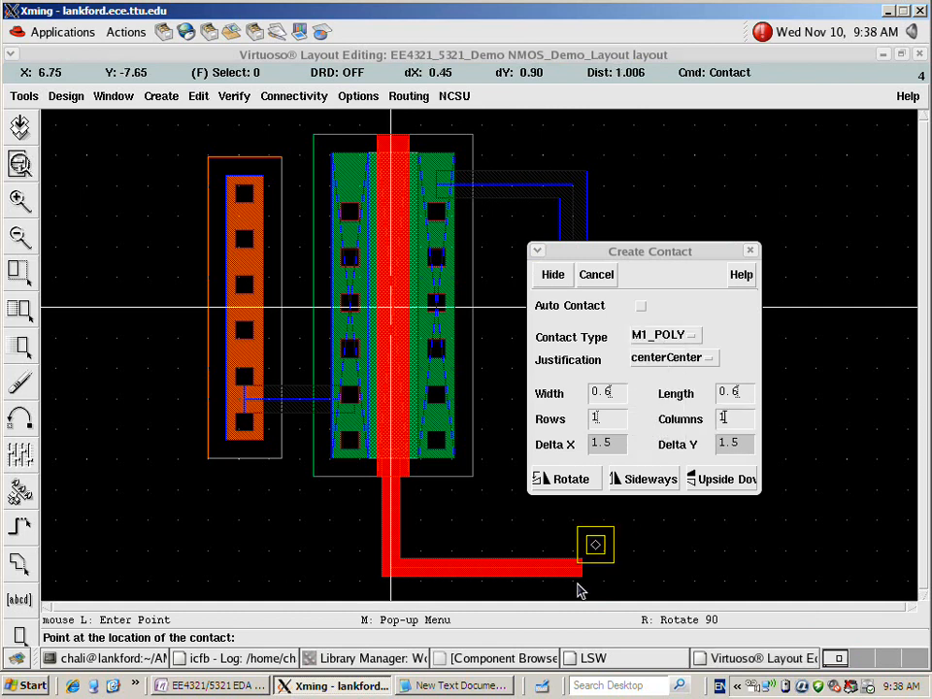
pyautogui.click(592, 567)
pyautogui.press('Escape')
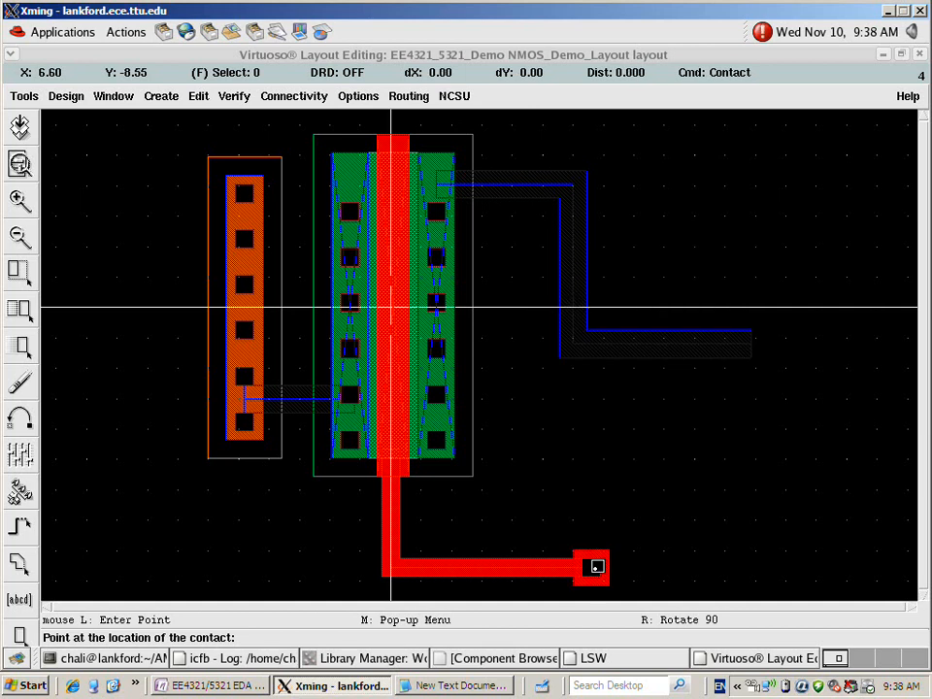
pyautogui.press('f')
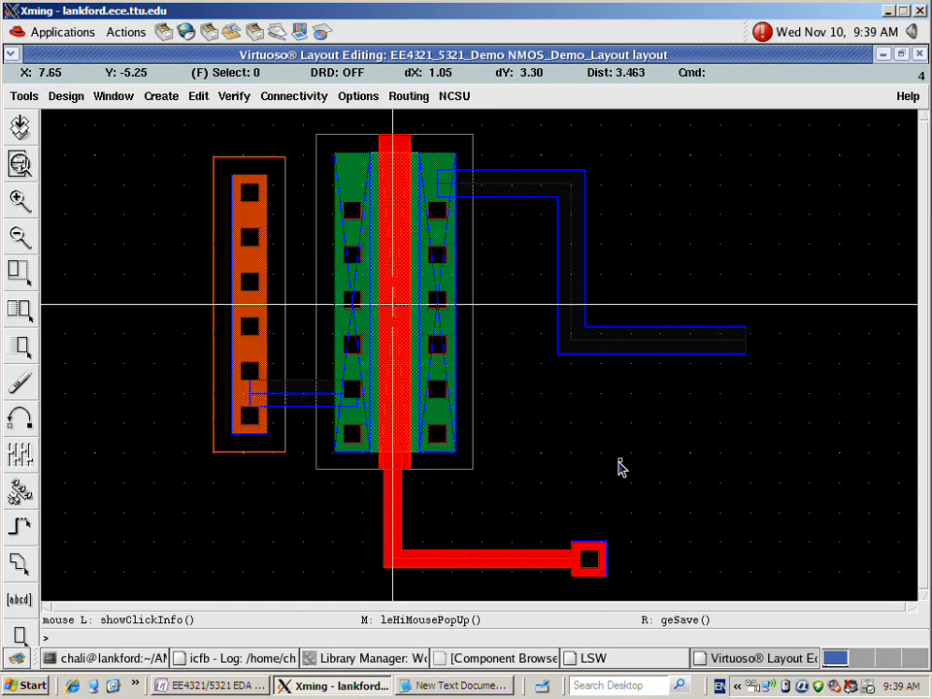
# Switch to Notepad and add the line "pin: ctrl+p" to the shortcut list
pyautogui.click(458, 686)
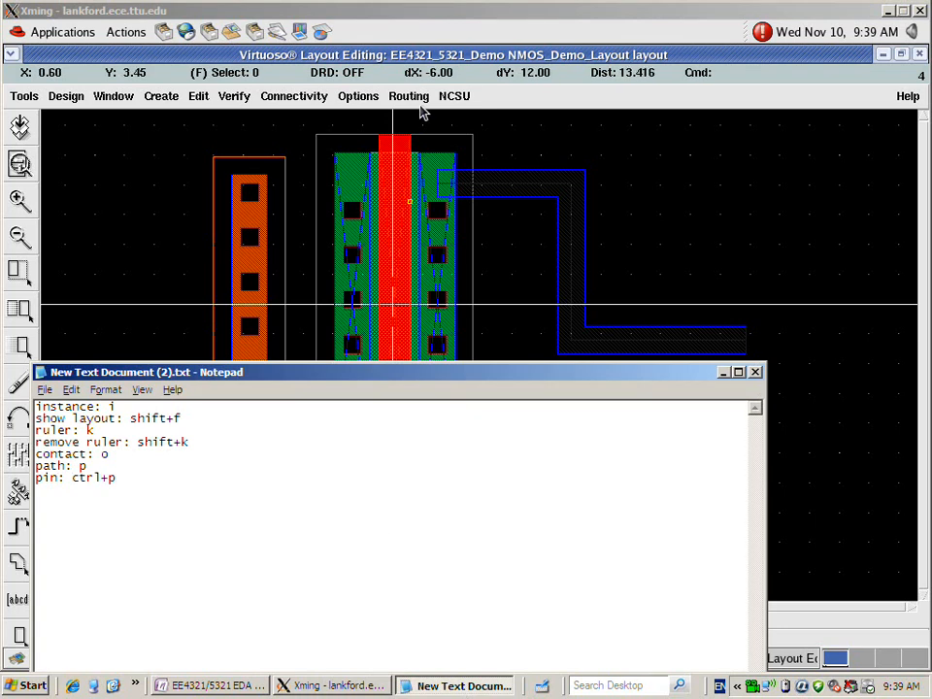
pyautogui.click(723, 372)
# Place a 0.9-wide metal1 inputOutput pin GND on the body contact column's lowest contact, with its displayed name to the left
pyautogui.press('ctrl')
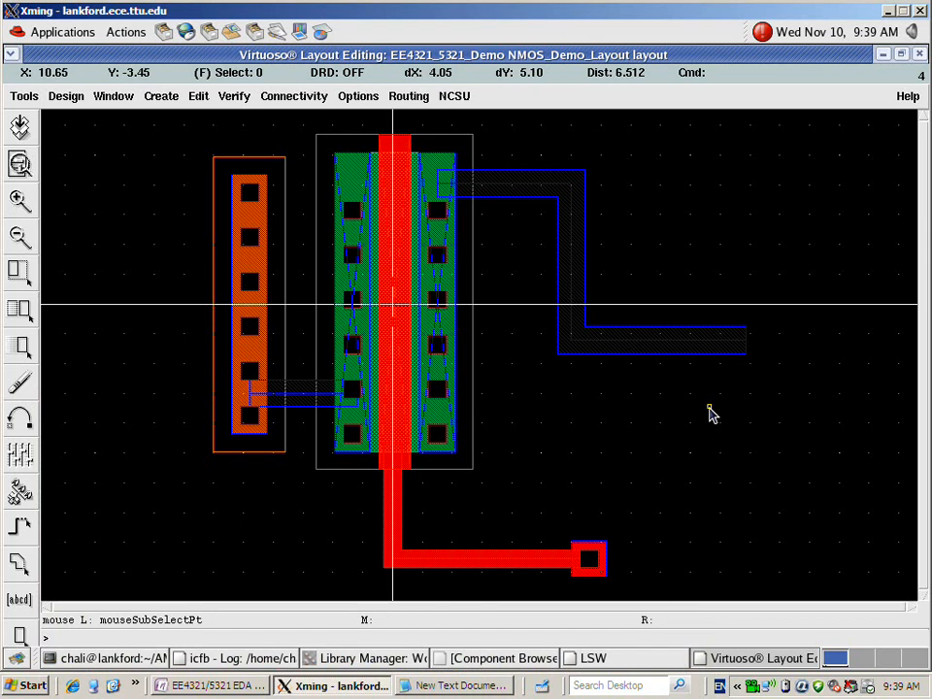
pyautogui.hotkey('ctrl', 'p')
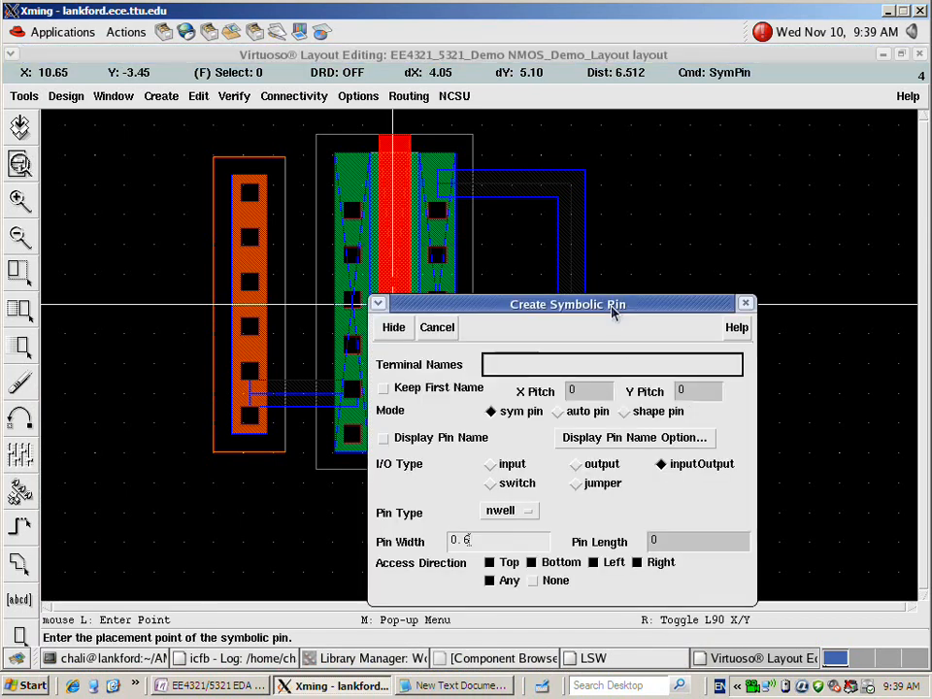
pyautogui.moveTo(617, 304); pyautogui.dragTo(636, 192)
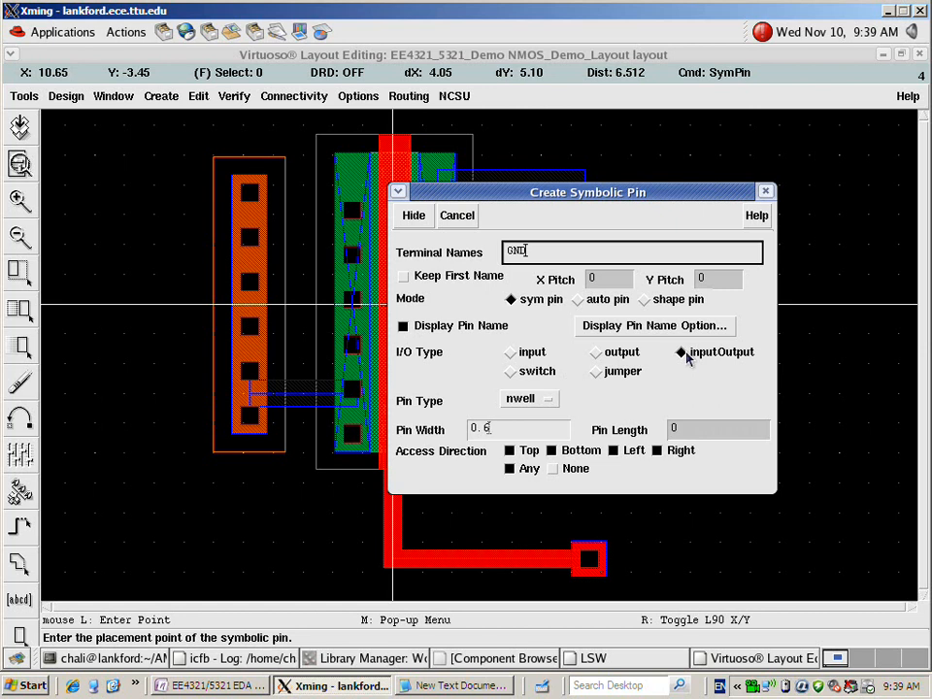
pyautogui.click(524, 399)
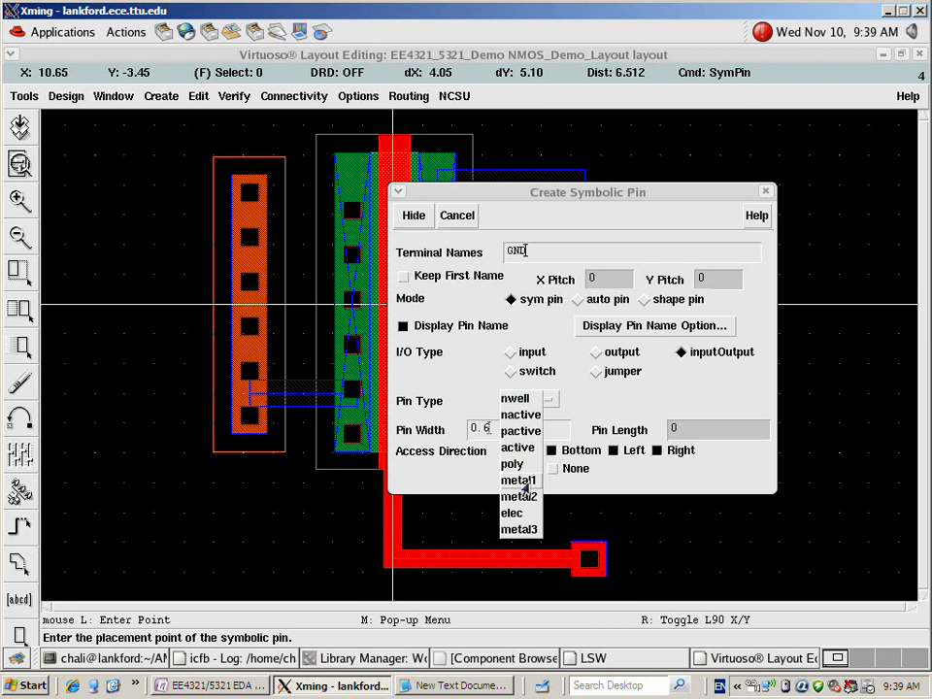
pyautogui.click(522, 481)
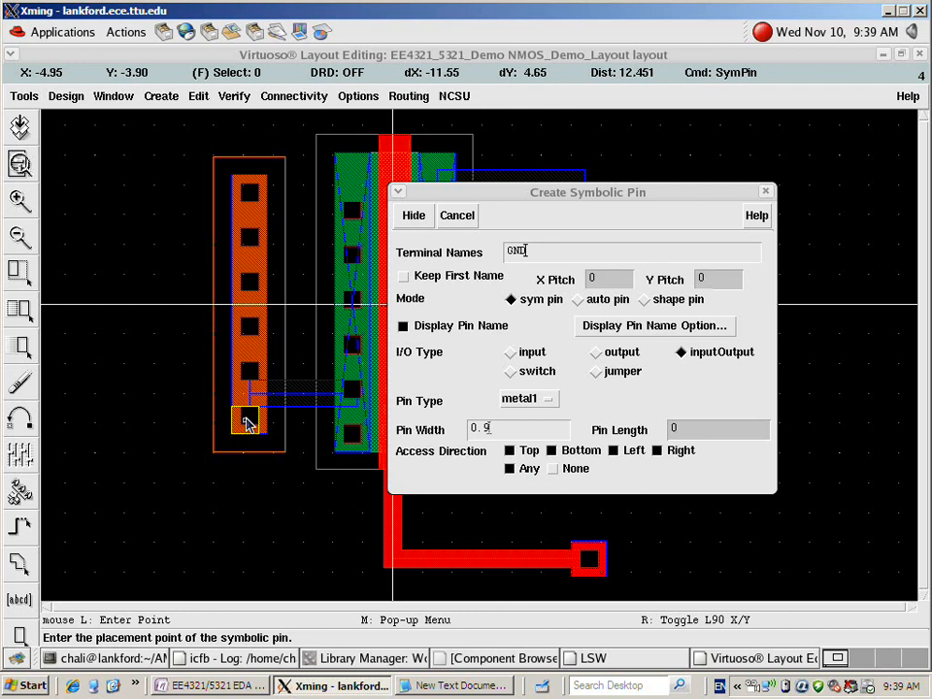
pyautogui.click(245, 422)
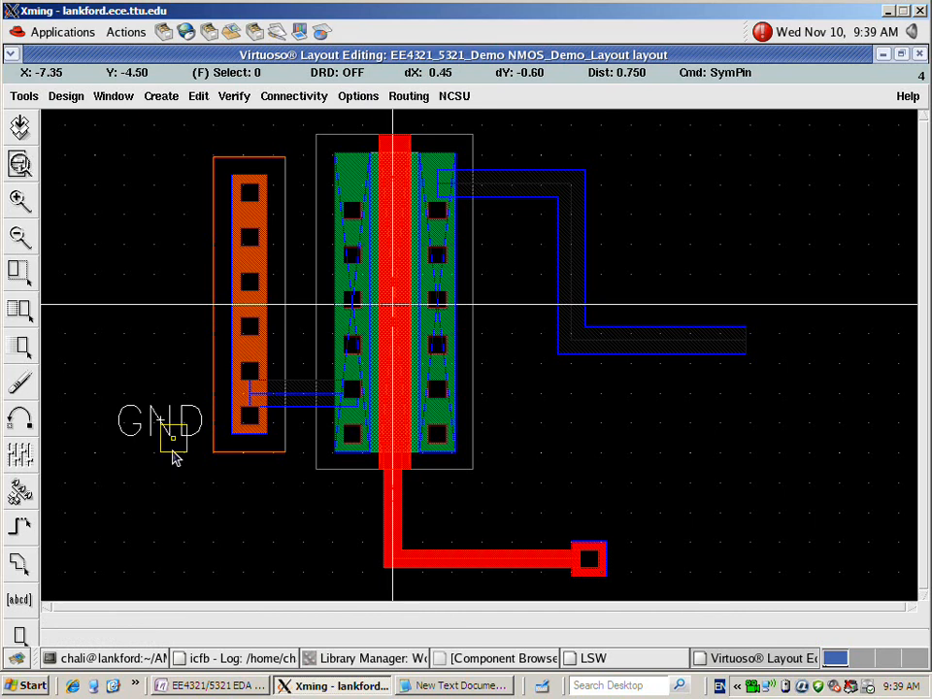
pyautogui.click(169, 438)
pyautogui.press('Escape')
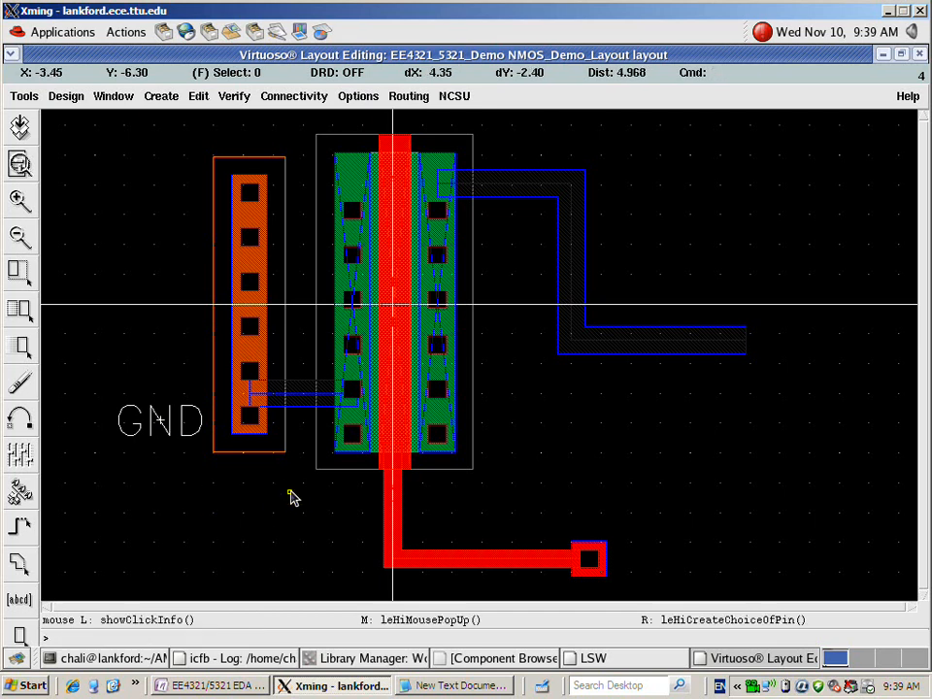
# Place a 0.9-wide metal1 input pin Gate on the poly contact, with its displayed name to the right
pyautogui.press('Left')
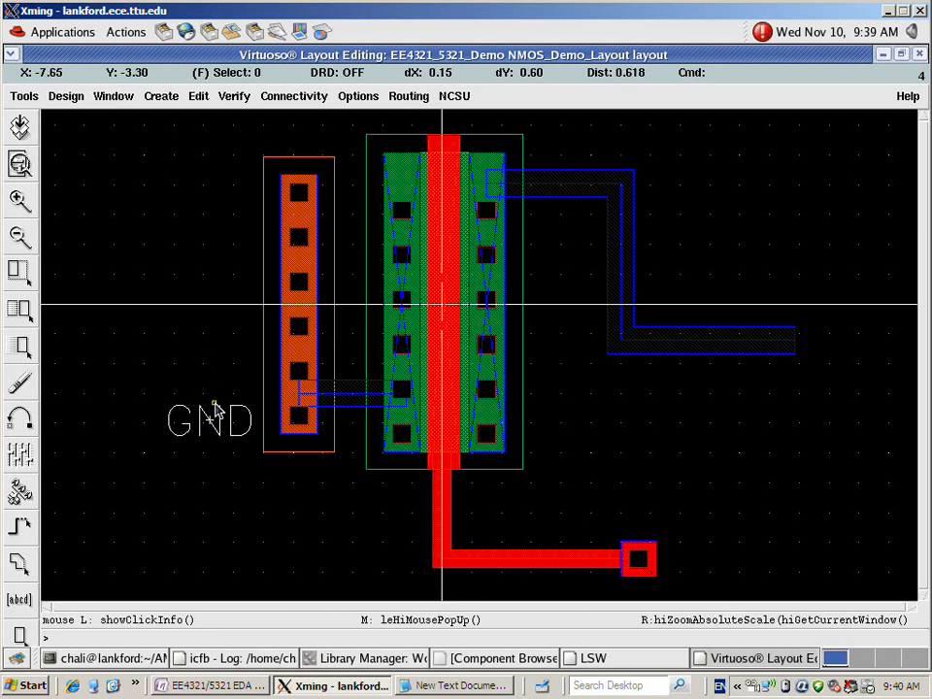
pyautogui.press('ctrl')
pyautogui.keyDown('ctrl'); pyautogui.click(284, 492); pyautogui.keyUp('ctrl')
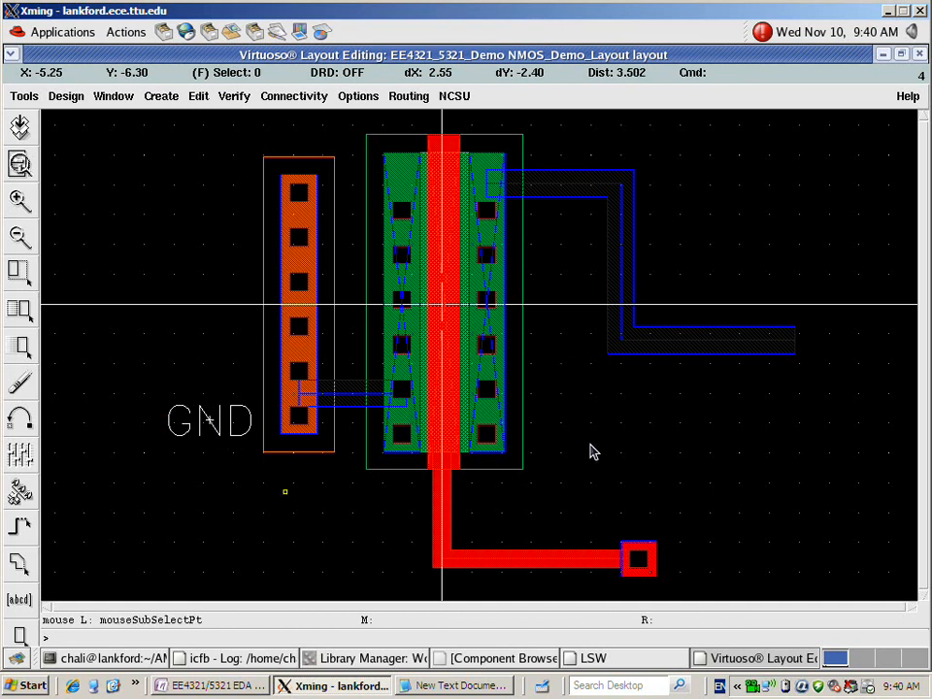
pyautogui.hotkey('ctrl', 'p')
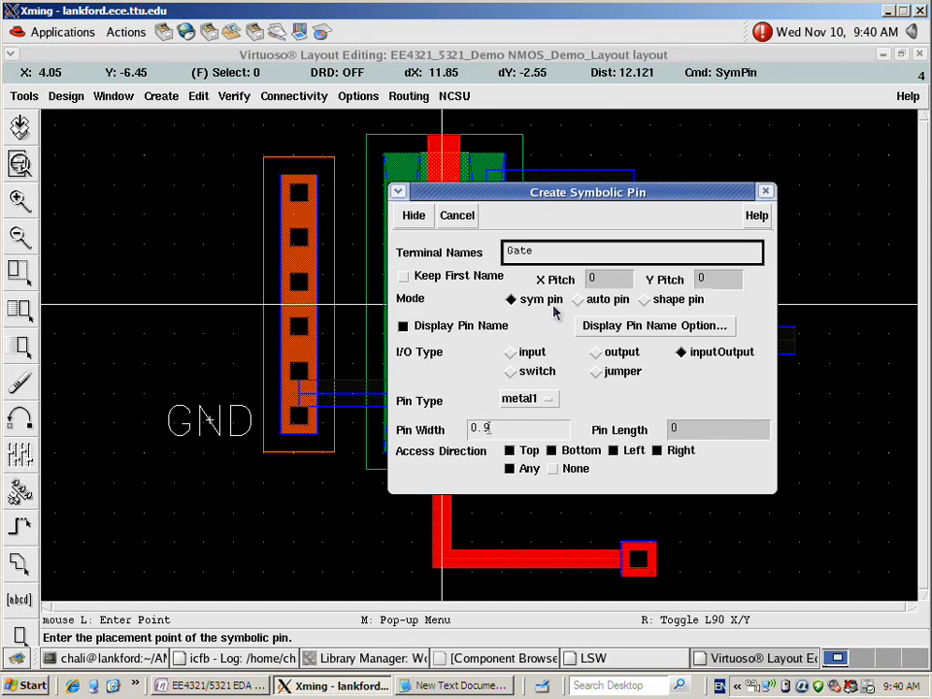
pyautogui.click(511, 355)
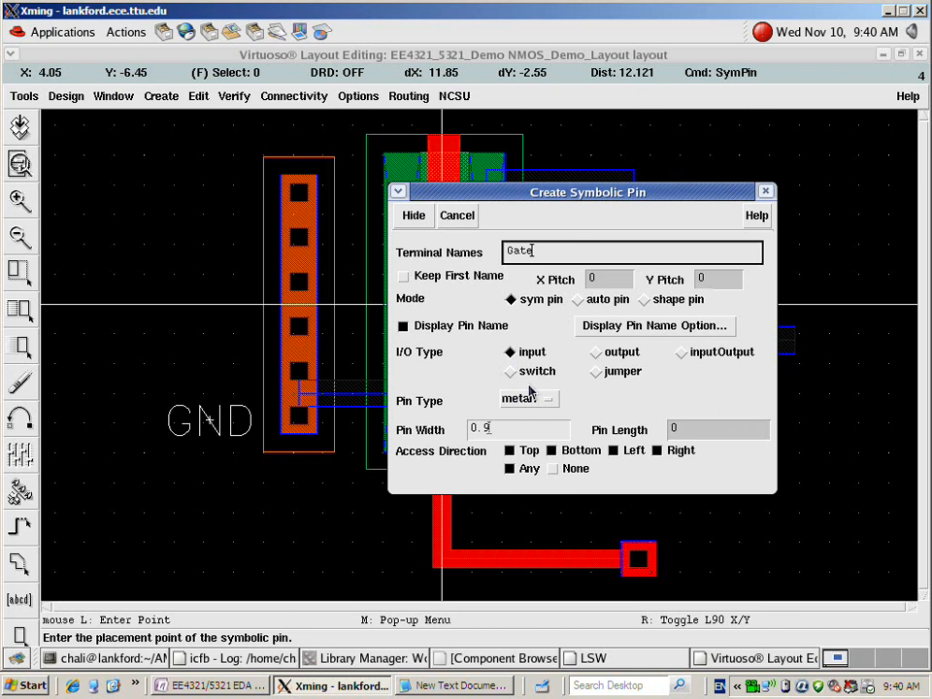
pyautogui.moveTo(708, 192); pyautogui.dragTo(364, 120)
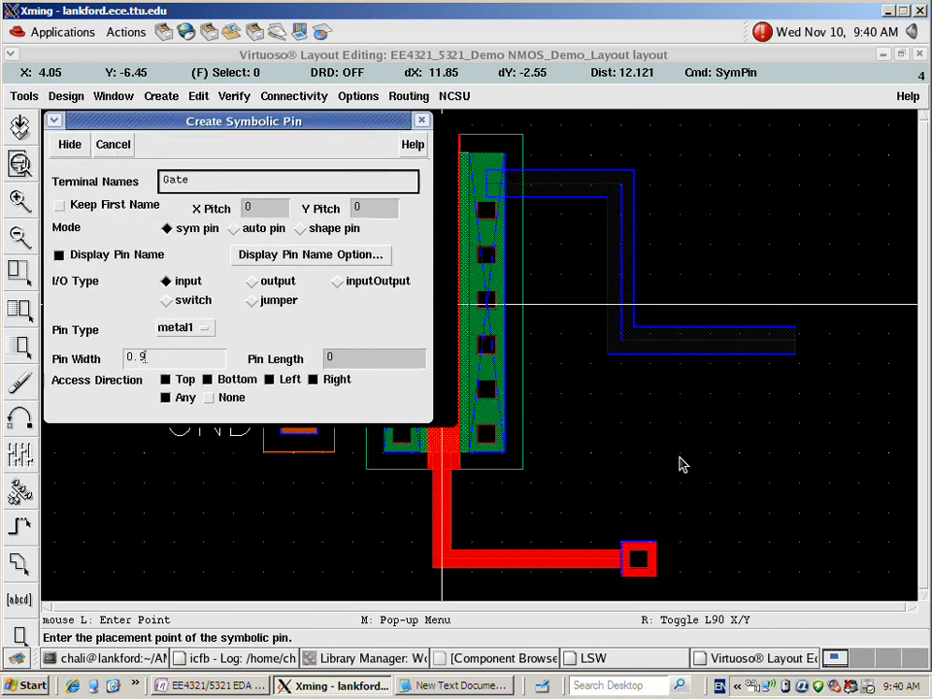
pyautogui.click(645, 563)
pyautogui.click(719, 562)
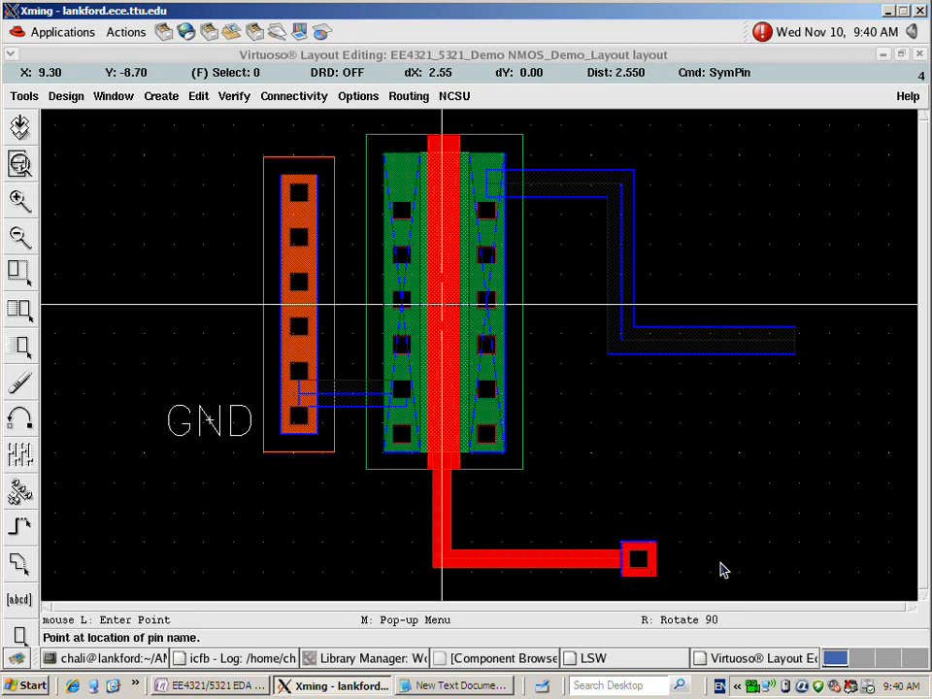
pyautogui.press('Escape')
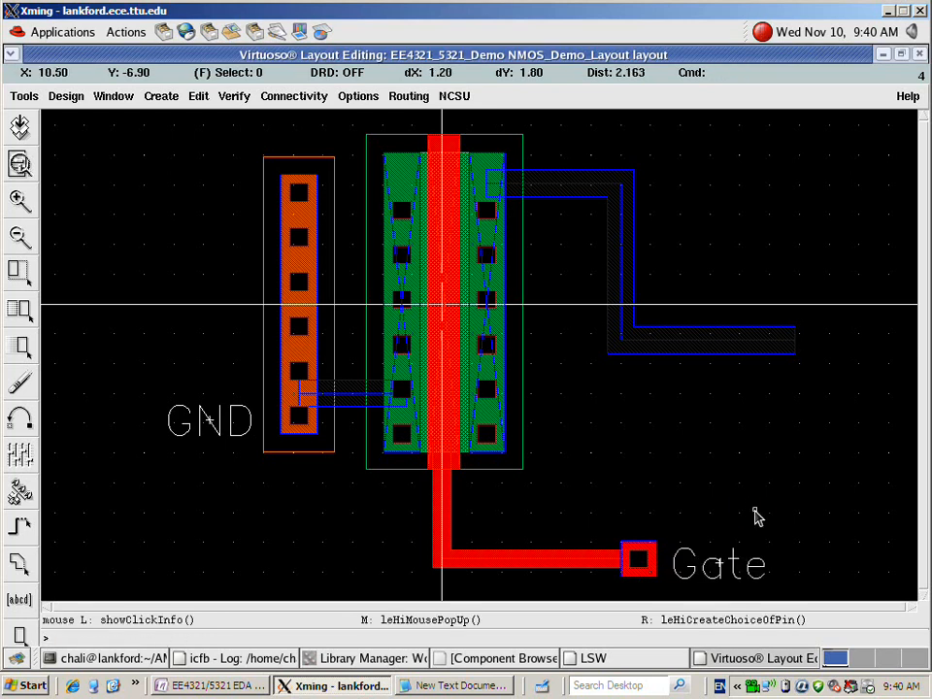
# Place a 0.9-wide metal1 output pin Drain at the right end of the metal1 path, with its displayed name beside it
pyautogui.press('ctrl')
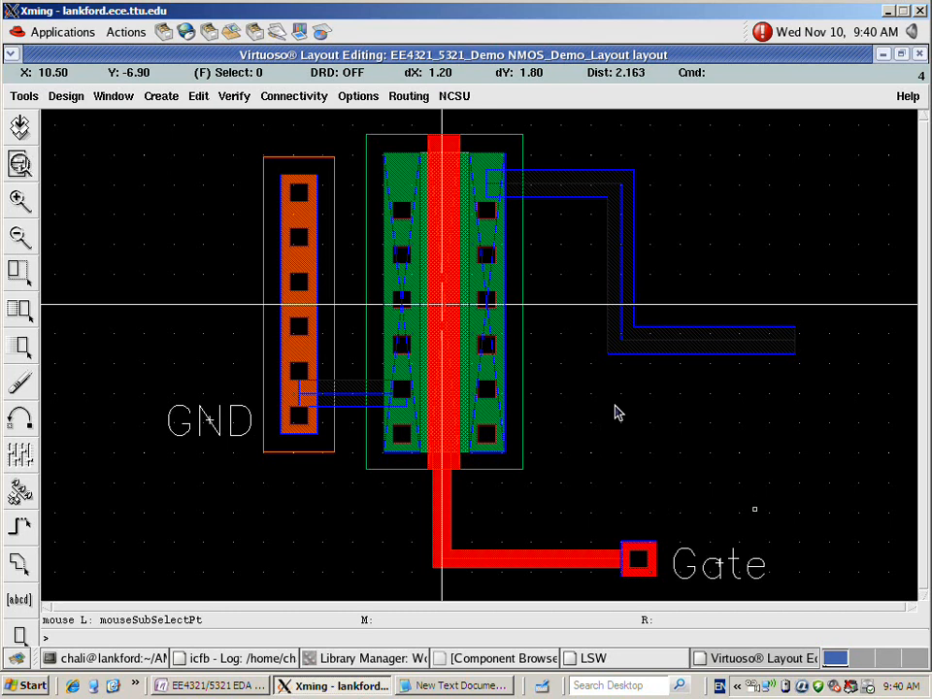
pyautogui.hotkey('ctrl', 'p')
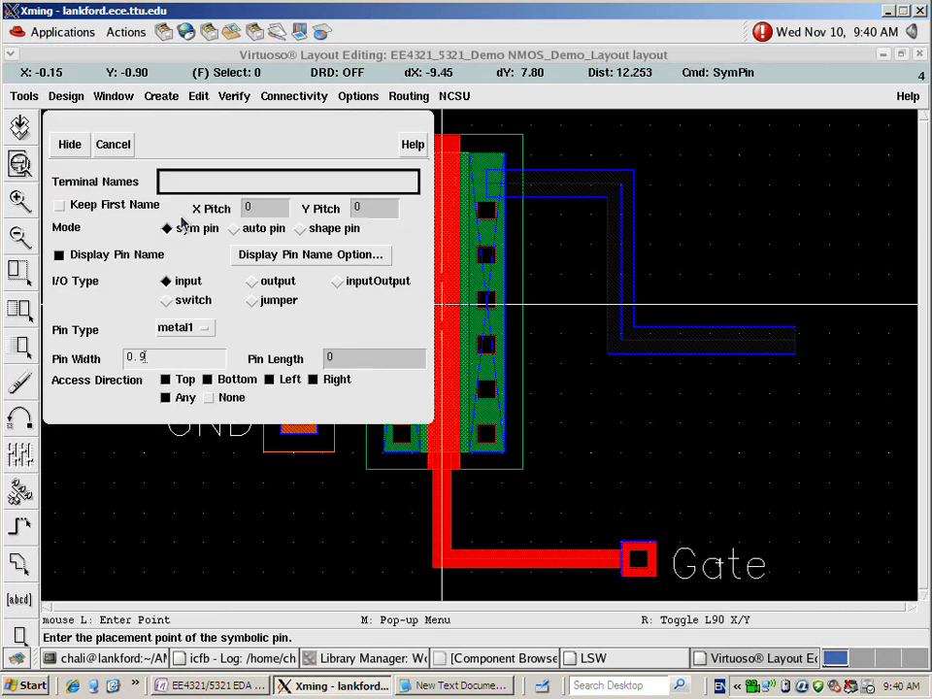
pyautogui.write('Drain')
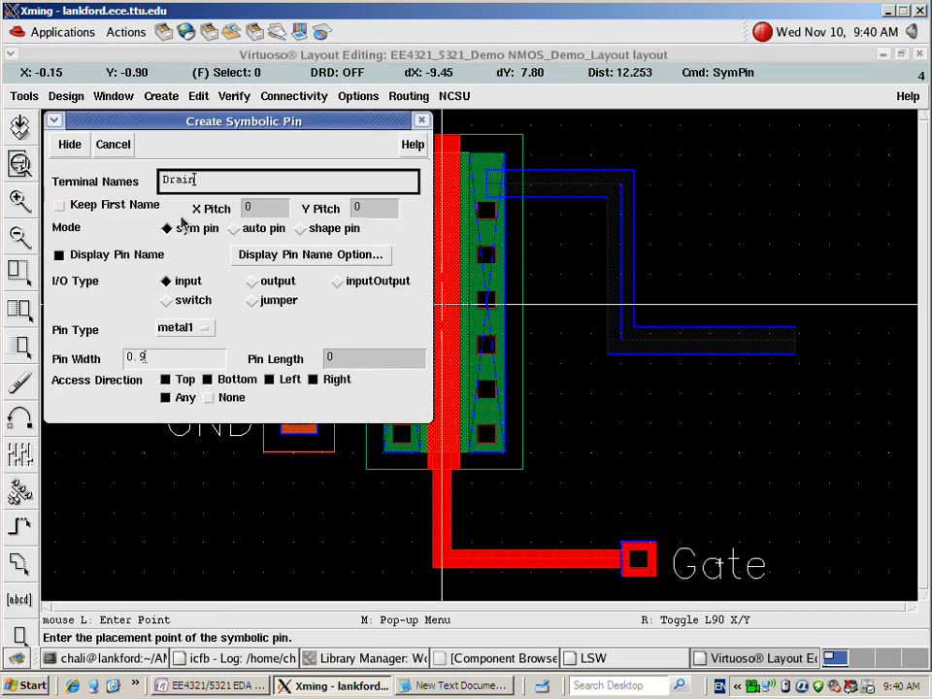
pyautogui.click(253, 286)
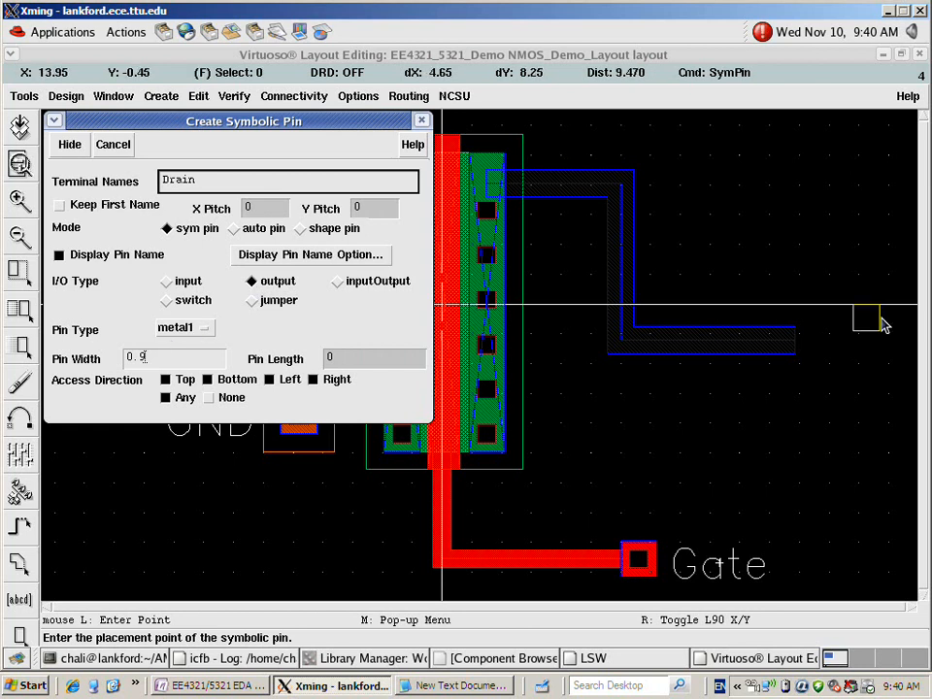
pyautogui.click(781, 340)
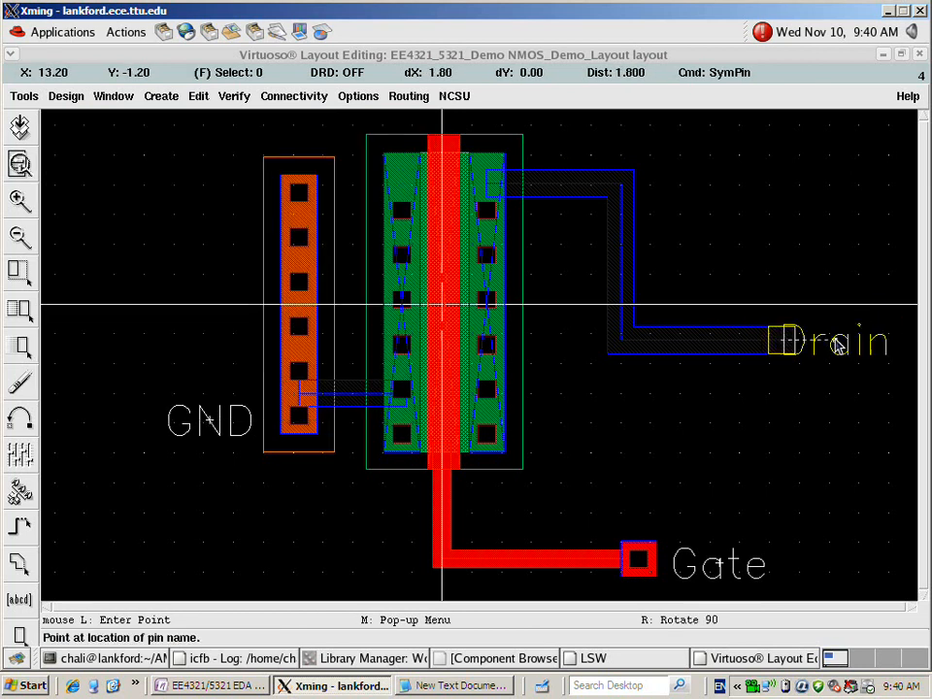
pyautogui.click(855, 343)
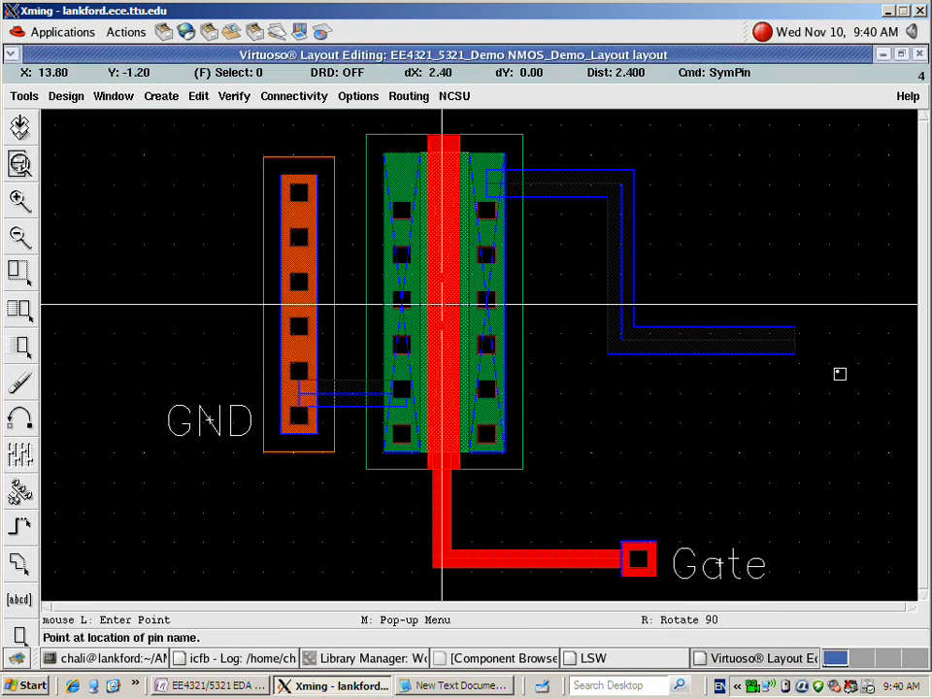
pyautogui.press('Escape')
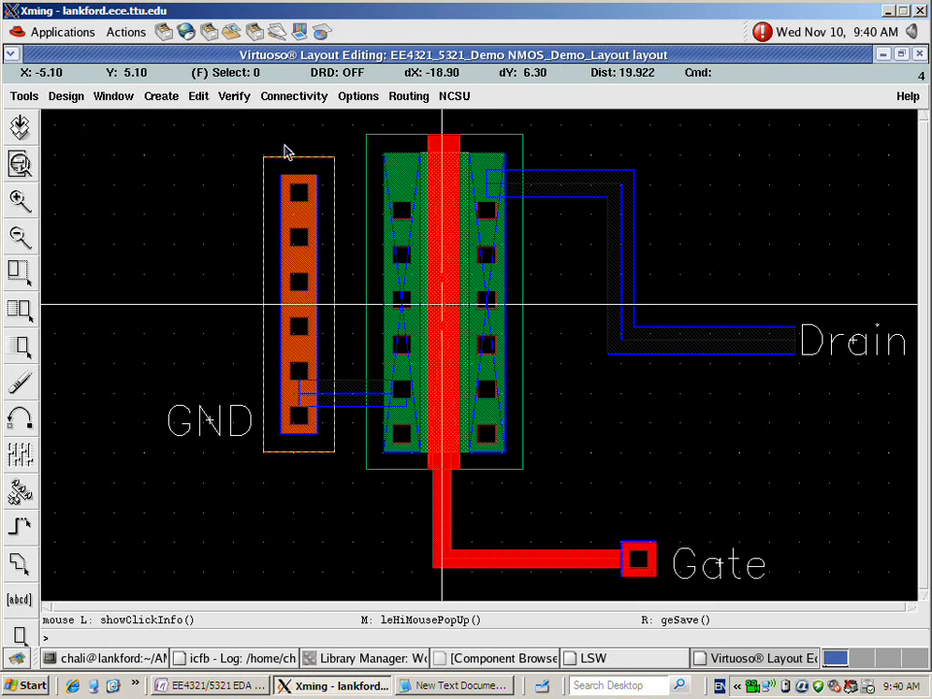
# Run a flat, full DRC on the layout with the divaDRC.rul rules file
pyautogui.click(233, 96)
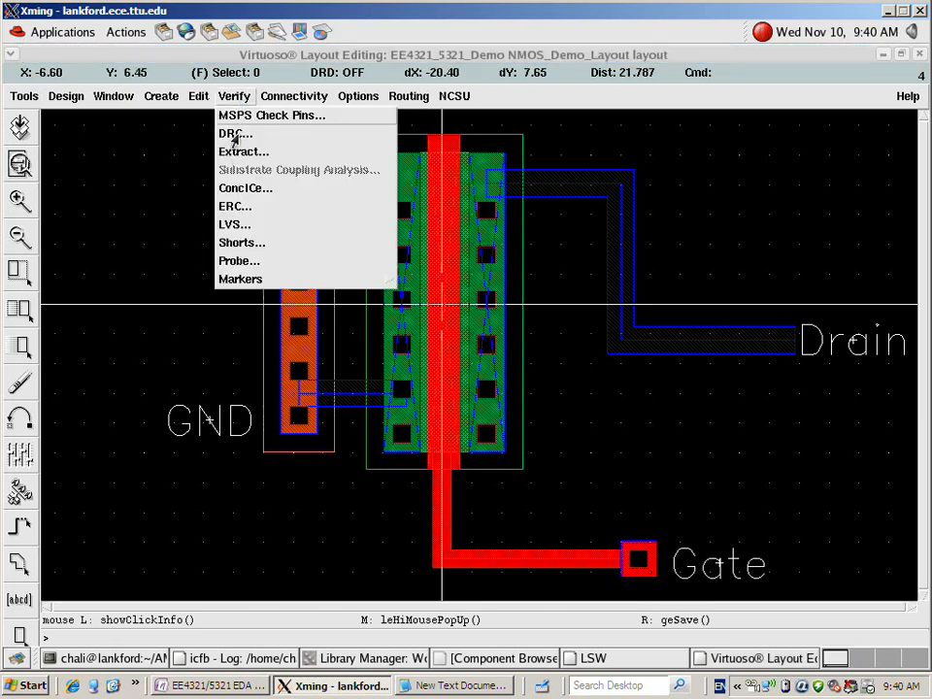
pyautogui.click(237, 137)
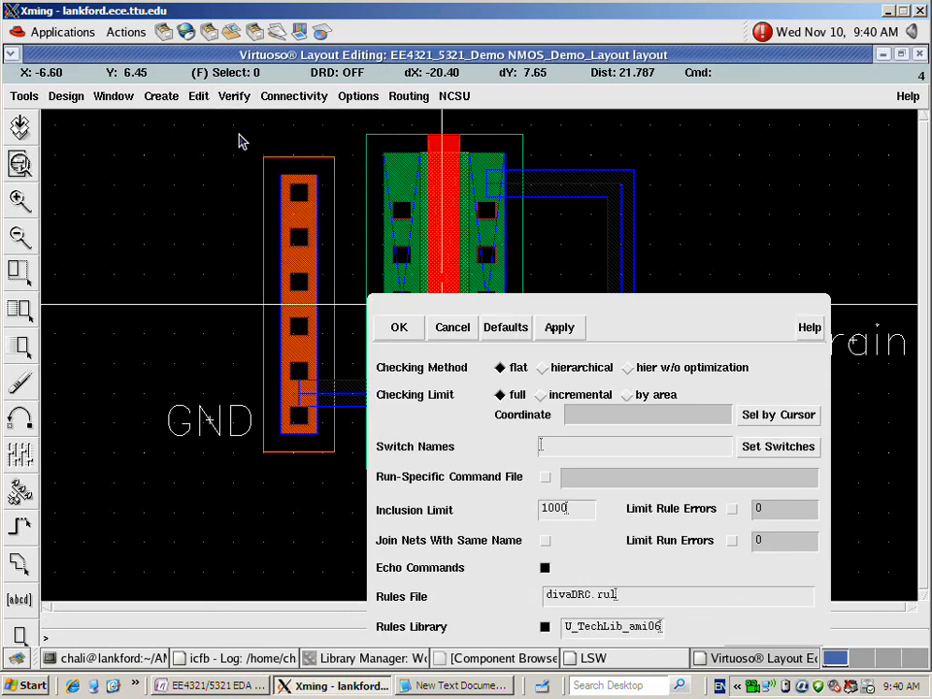
pyautogui.click(399, 328)
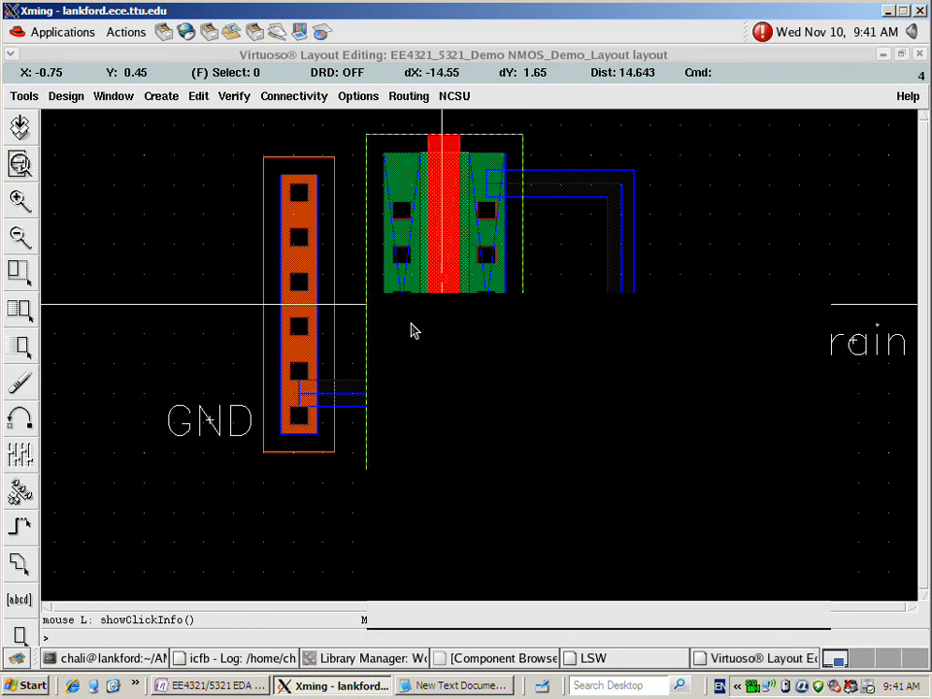
# Check the DRC rule violation summary in the icfb log, and return to the layout
pyautogui.click(258, 658)
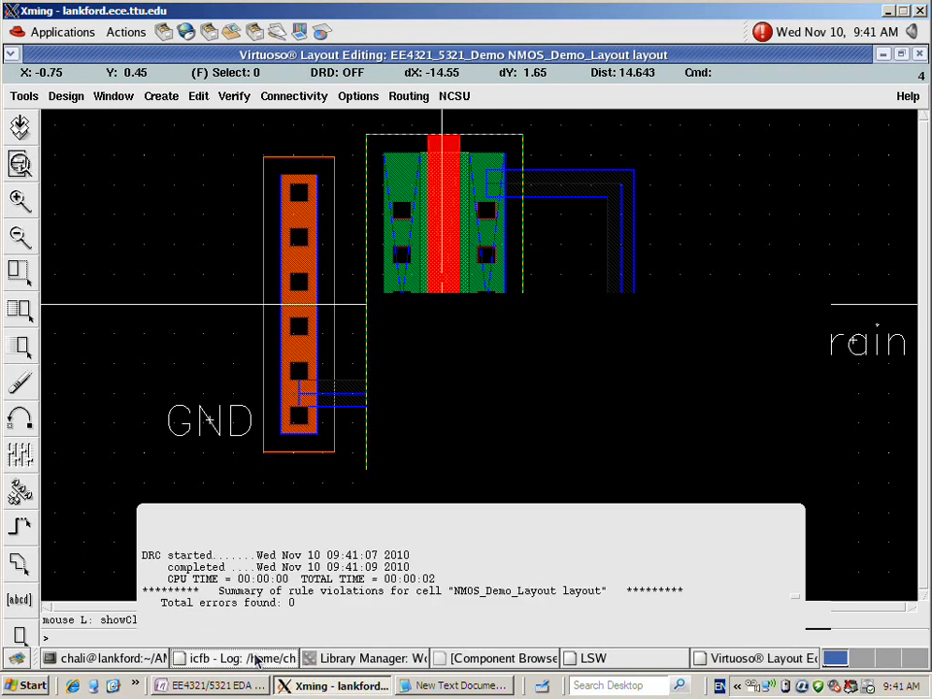
pyautogui.click(309, 602)
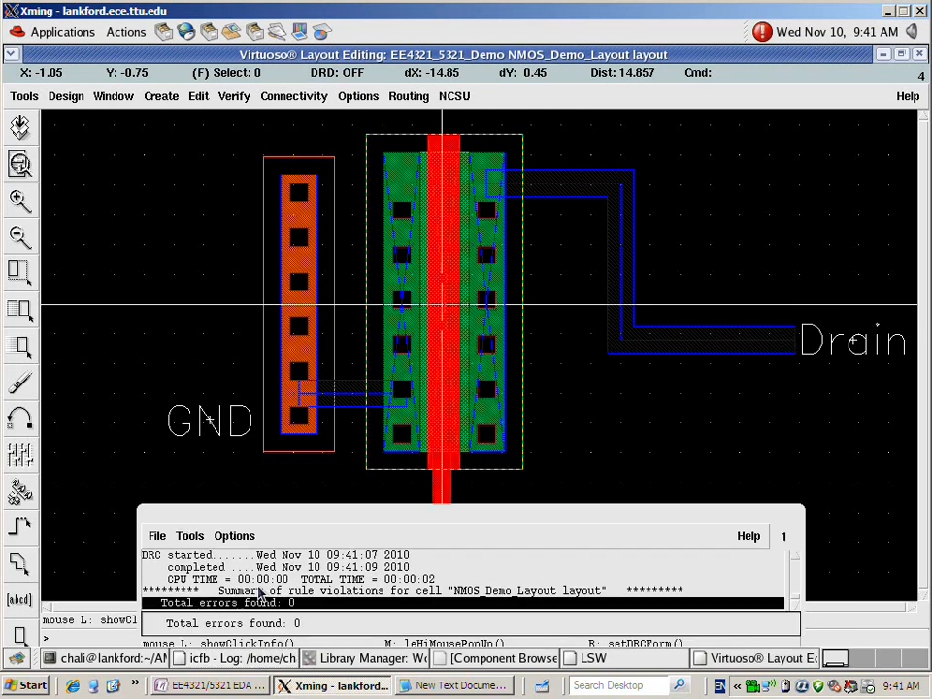
pyautogui.click(209, 579)
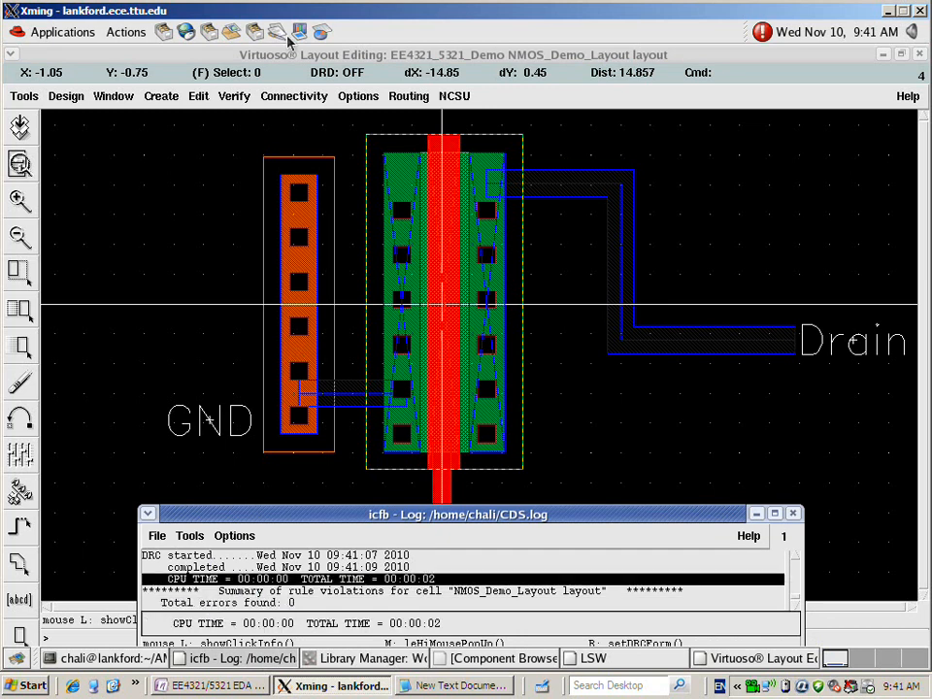
pyautogui.click(233, 197)
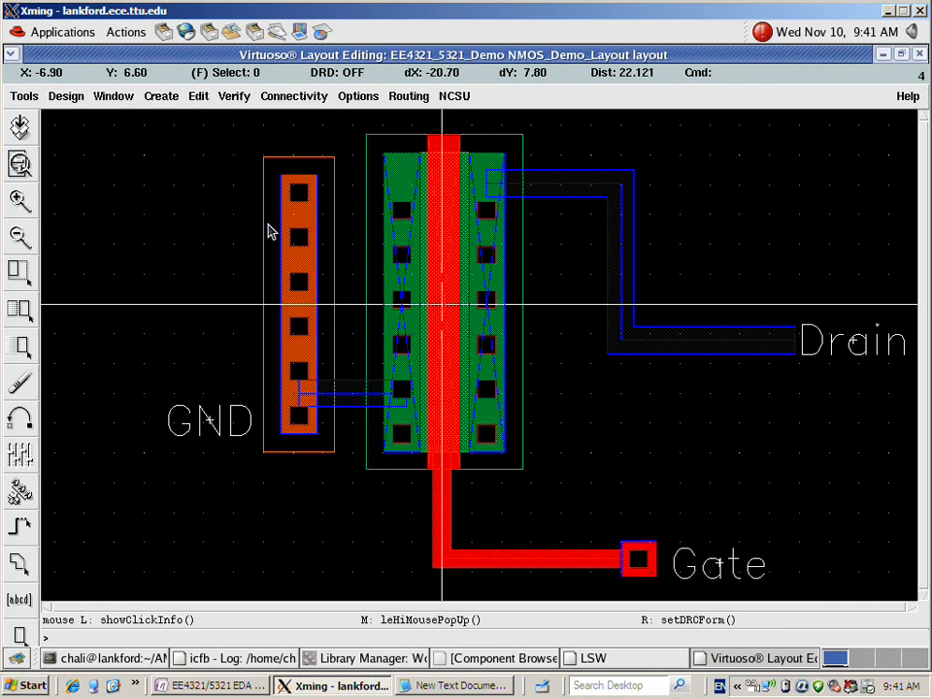
# Run a flat extraction of the layout with the divaEXT.rul rules file, and check the icfb log
pyautogui.click(233, 97)
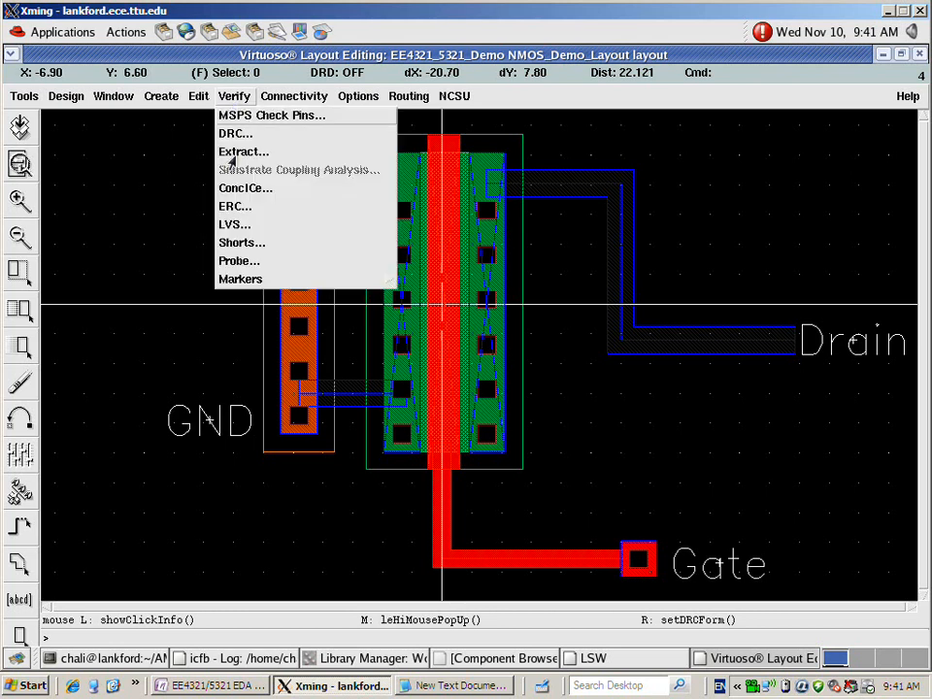
pyautogui.click(238, 152)
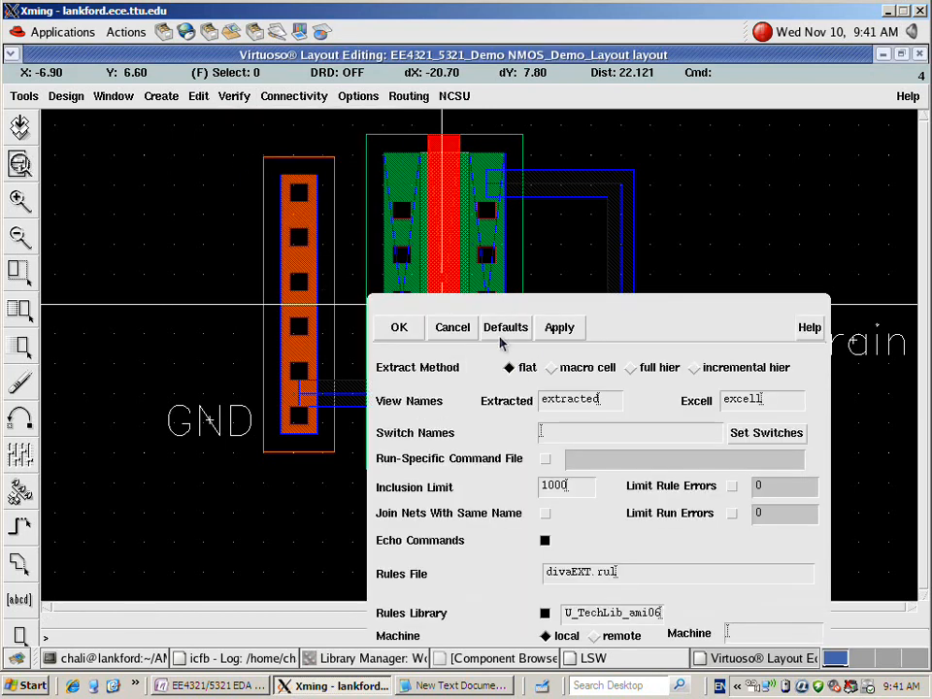
pyautogui.click(399, 328)
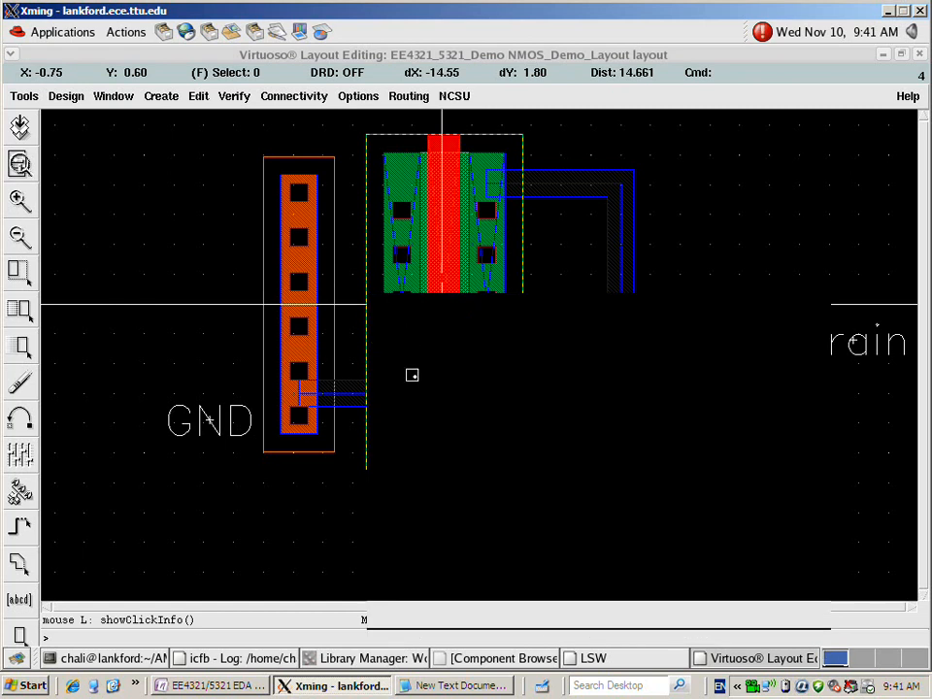
pyautogui.click(209, 664)
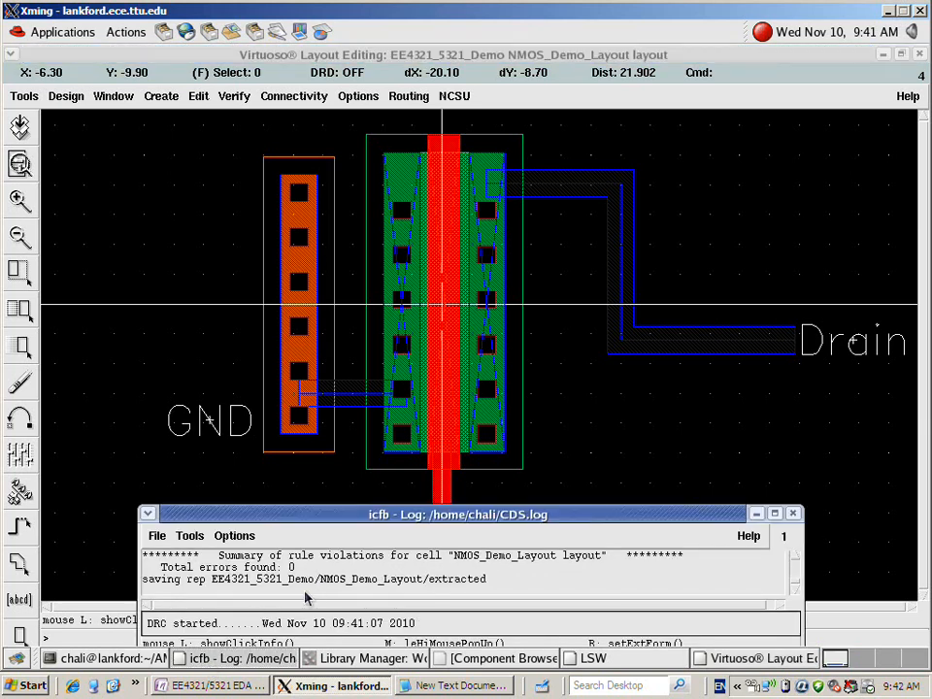
# Open the extracted view of NMOS_Demo_Layout from the Library Manager, examine the extracted transistor and its terminals, and close the view
pyautogui.click(365, 659)
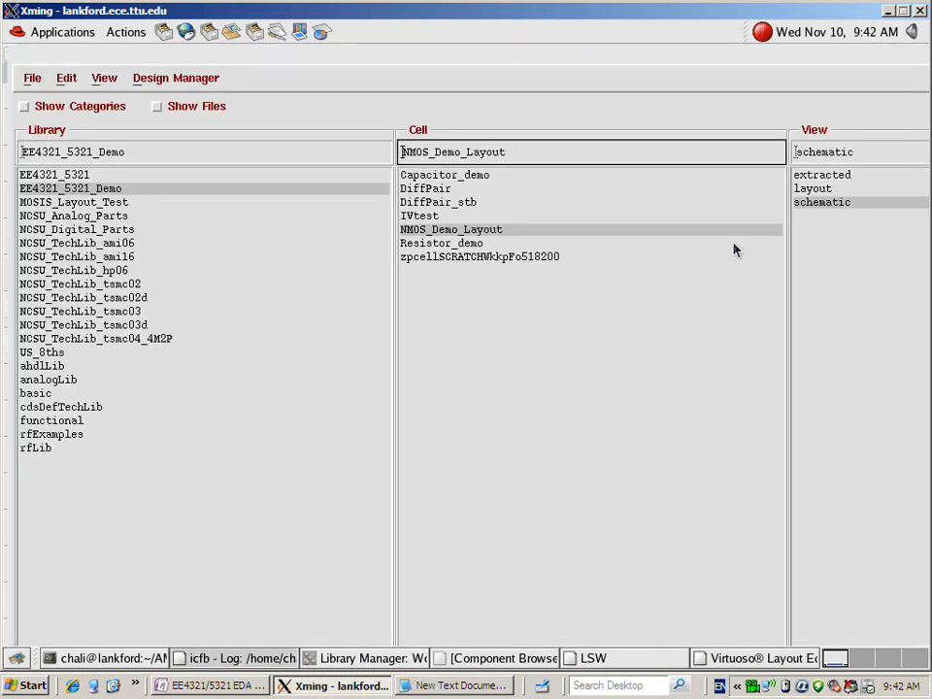
pyautogui.click(823, 178)
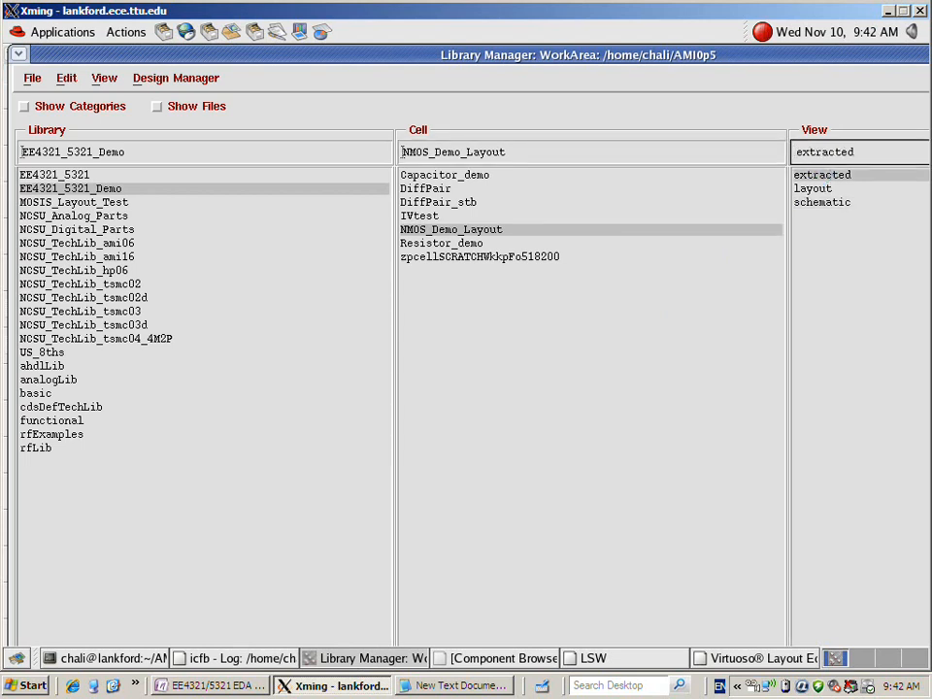
pyautogui.doubleClick(822, 174)
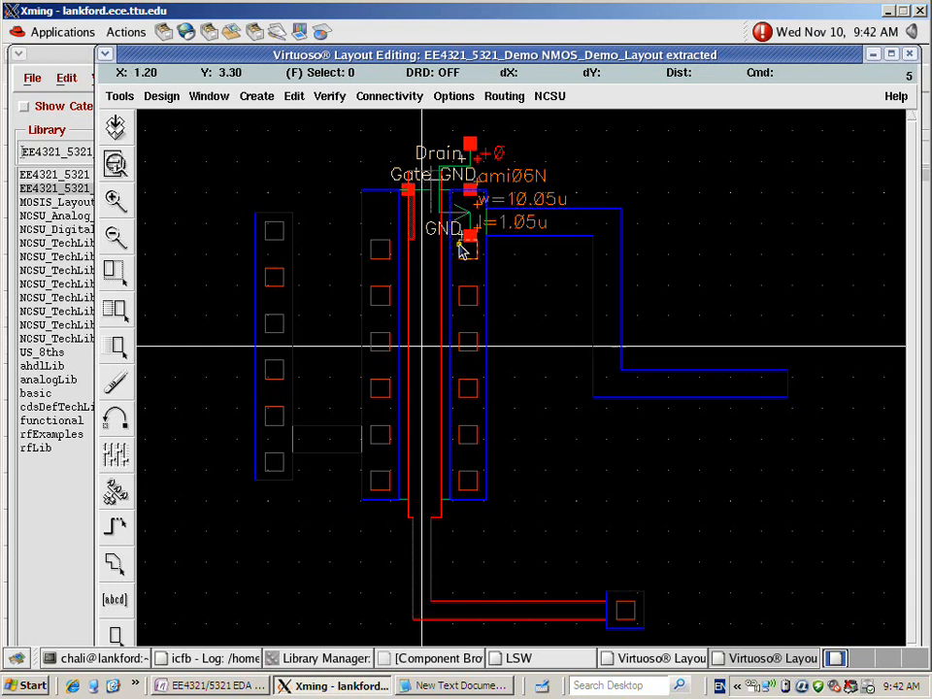
pyautogui.click(909, 56)
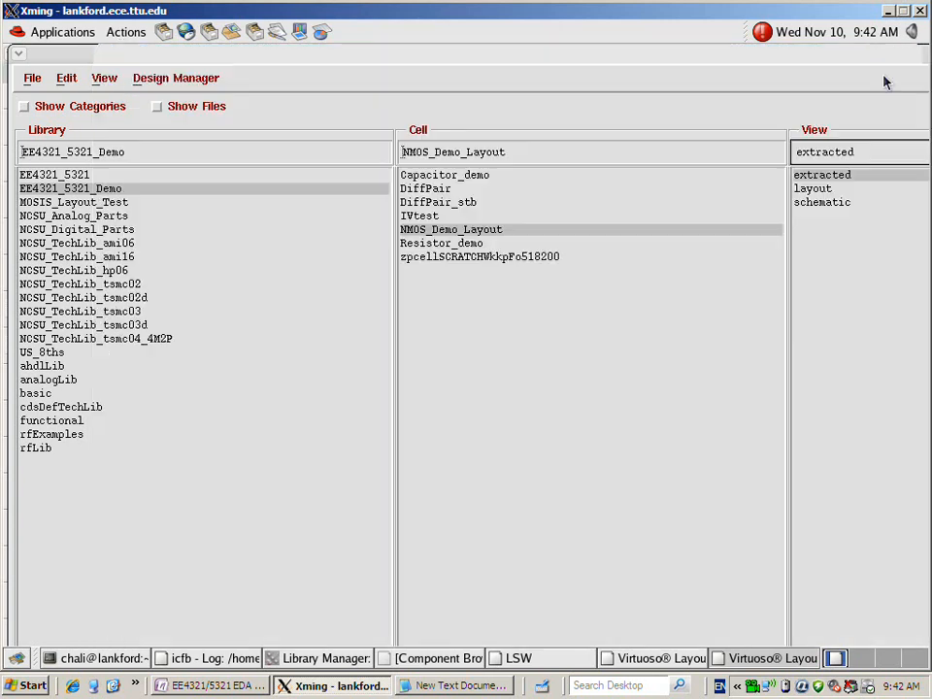
# Start LVS from the NMOS layout window, loading the form with the run directory contents
pyautogui.click(759, 658)
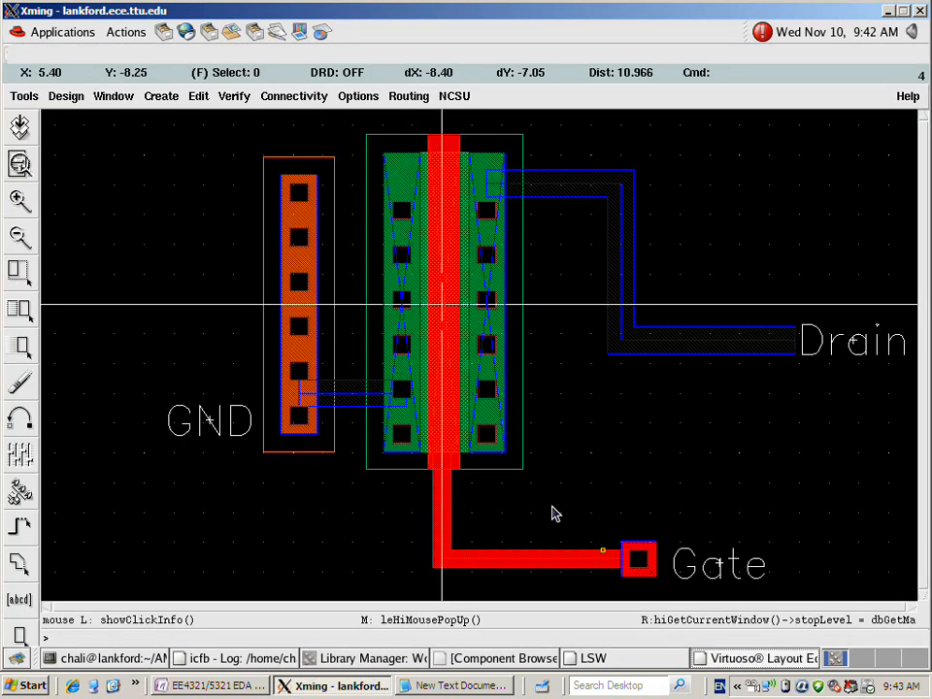
pyautogui.click(233, 96)
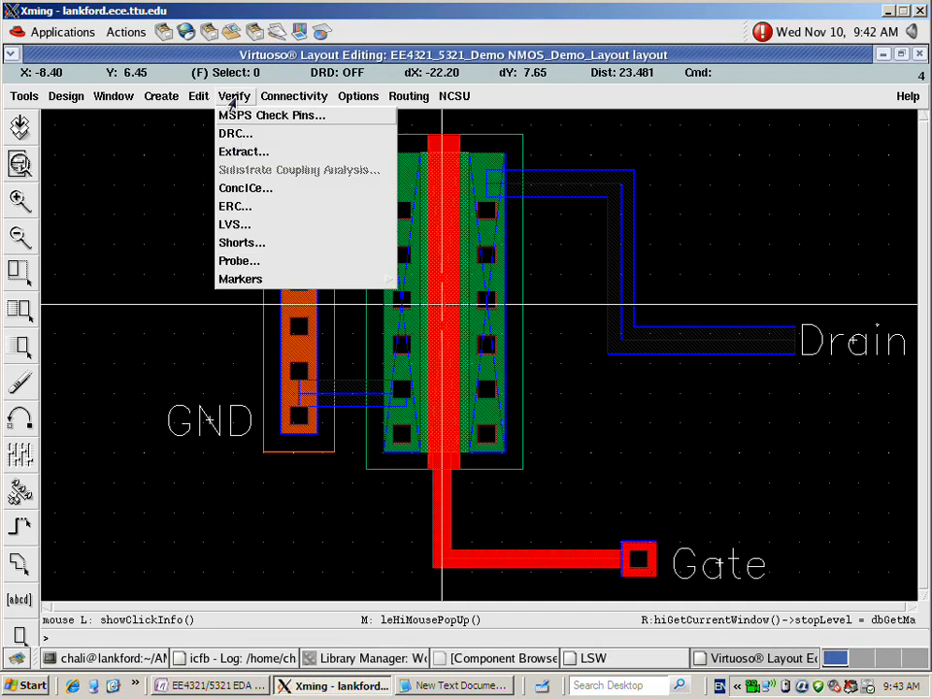
pyautogui.click(239, 231)
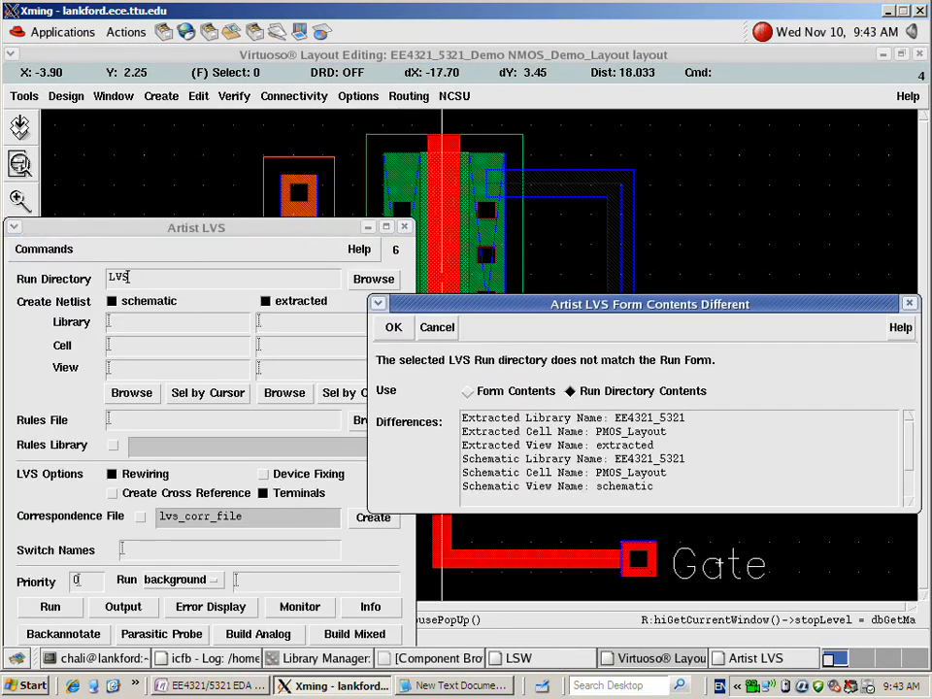
pyautogui.click(393, 328)
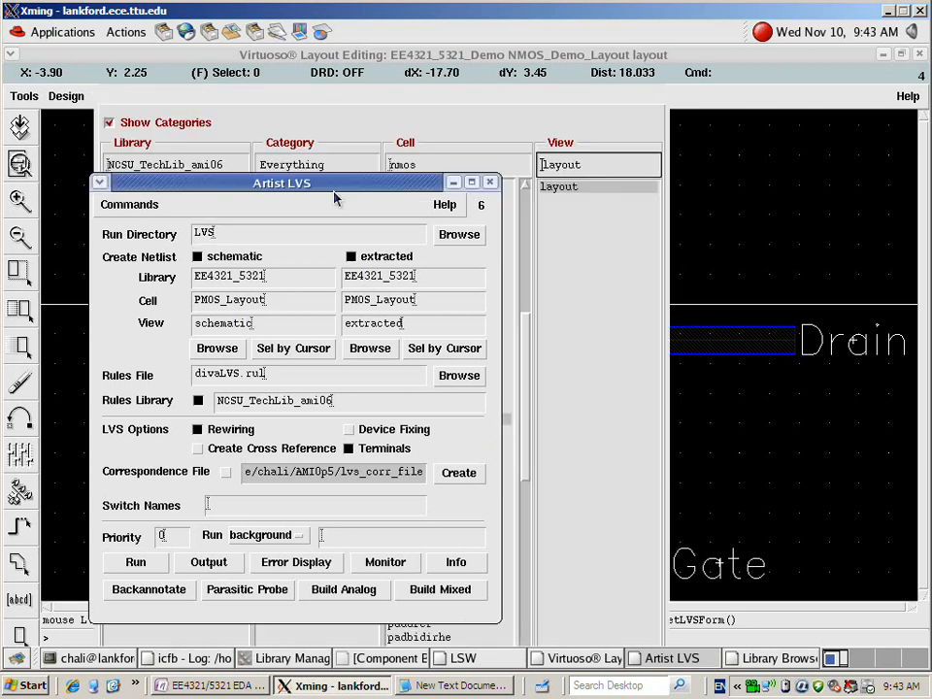
# Set the LVS schematic netlist source to the schematic view of NMOS_Demo_Layout in library EE4321_5321_Demo
pyautogui.moveTo(339, 190); pyautogui.dragTo(365, 164)
pyautogui.click(243, 324)
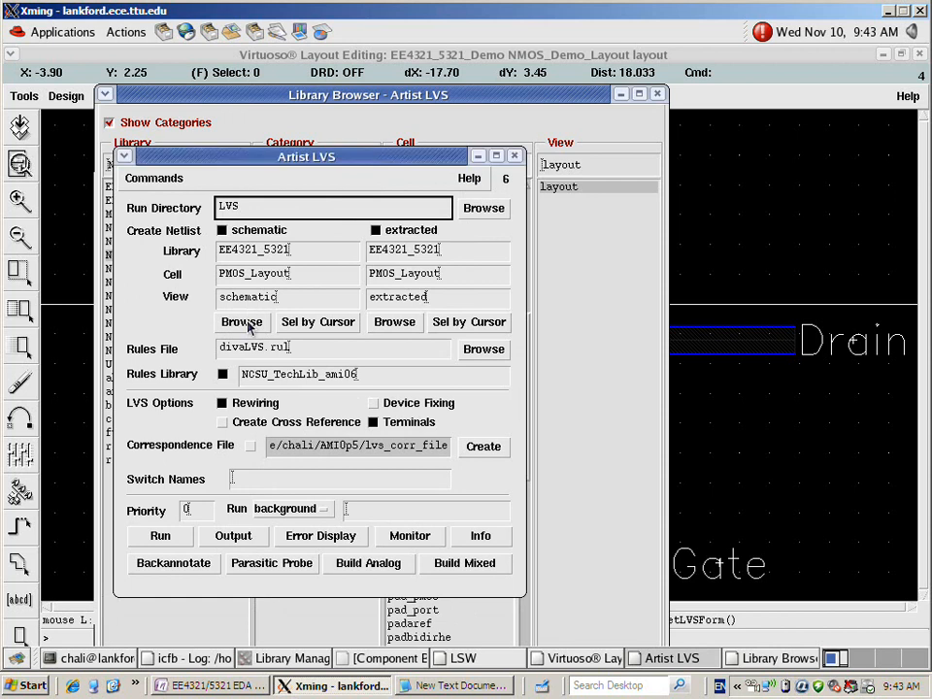
pyautogui.click(248, 323)
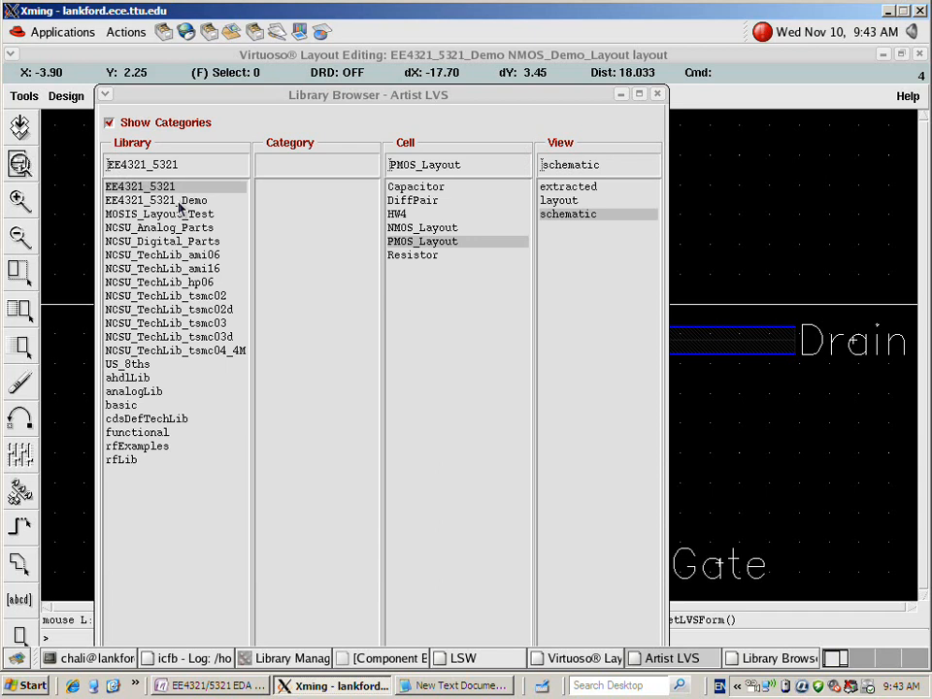
pyautogui.click(179, 201)
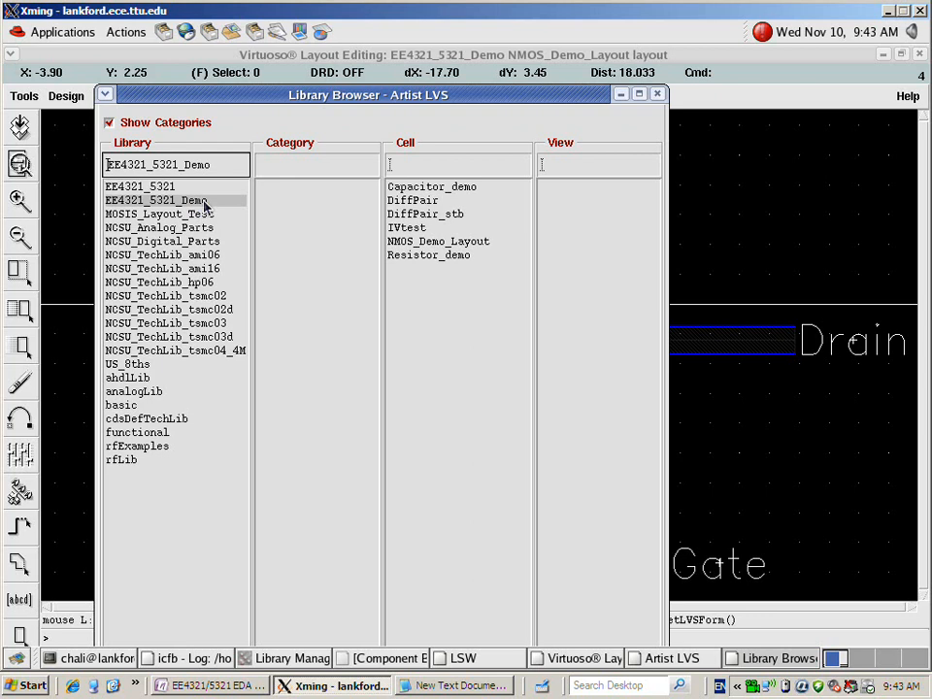
pyautogui.click(483, 241)
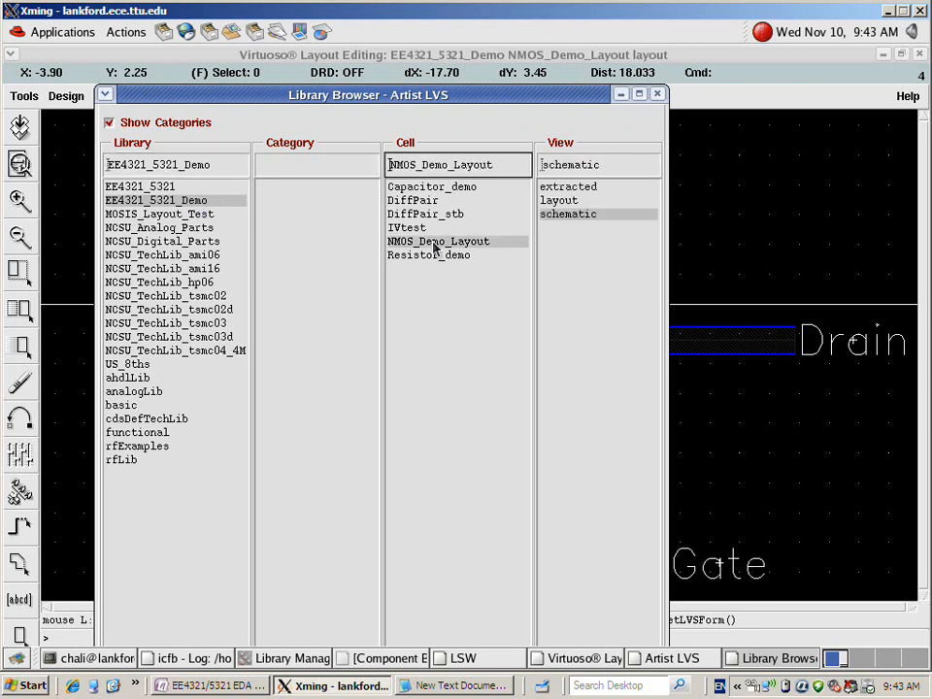
pyautogui.click(568, 215)
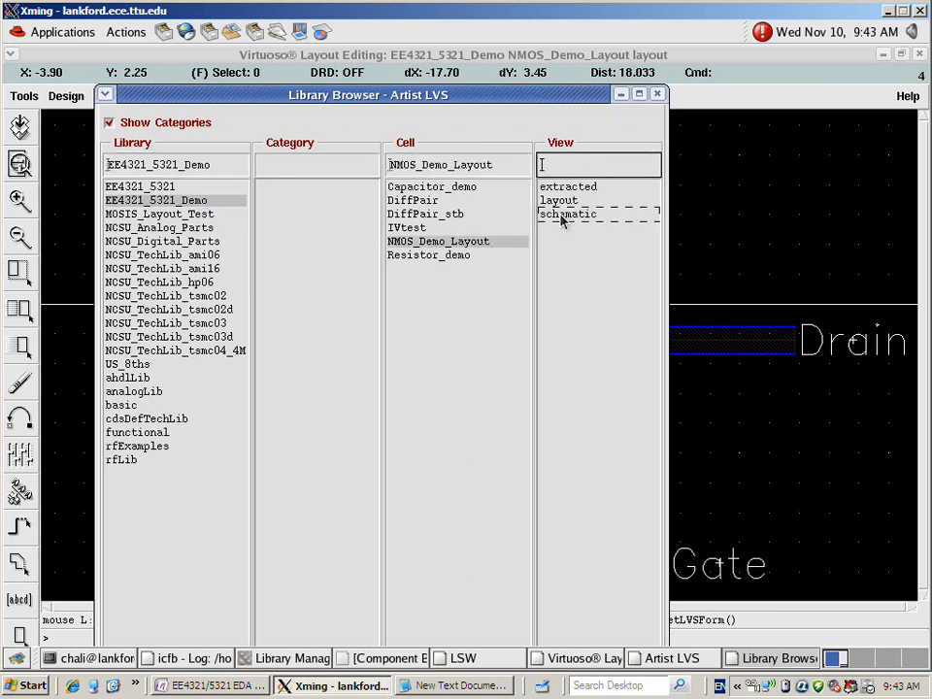
pyautogui.click(656, 97)
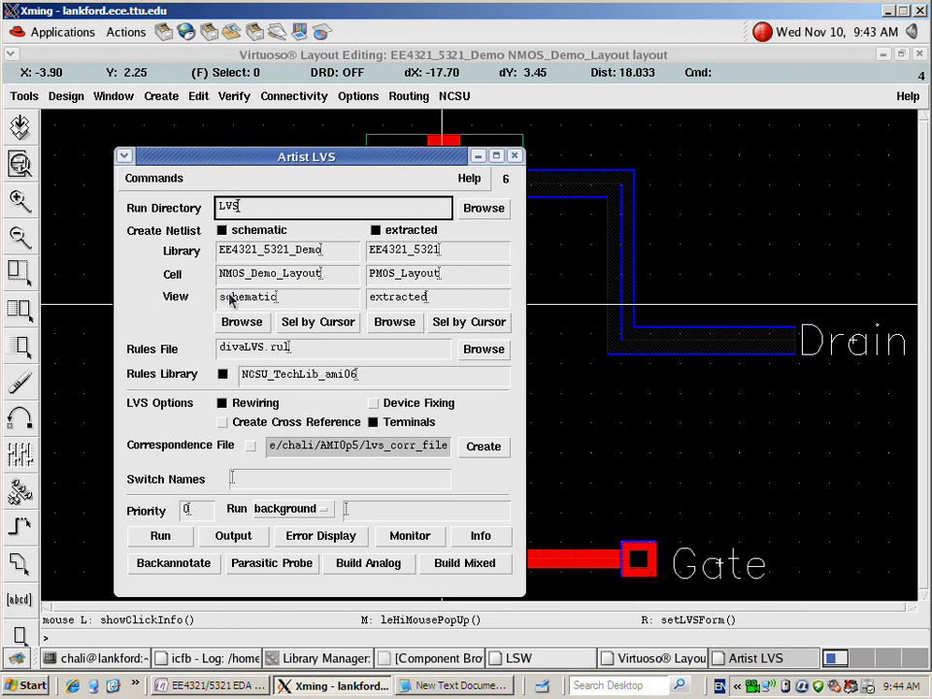
# Set the LVS extracted netlist source to the extracted view of NMOS_Demo_Layout in library EE4321_5321_Demo
pyautogui.click(395, 324)
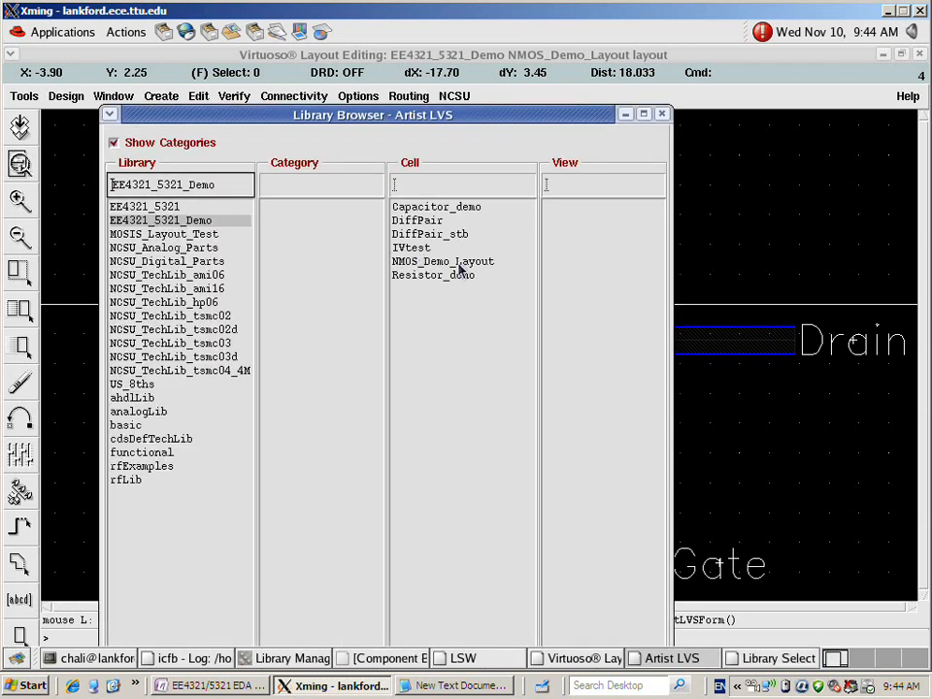
pyautogui.click(460, 262)
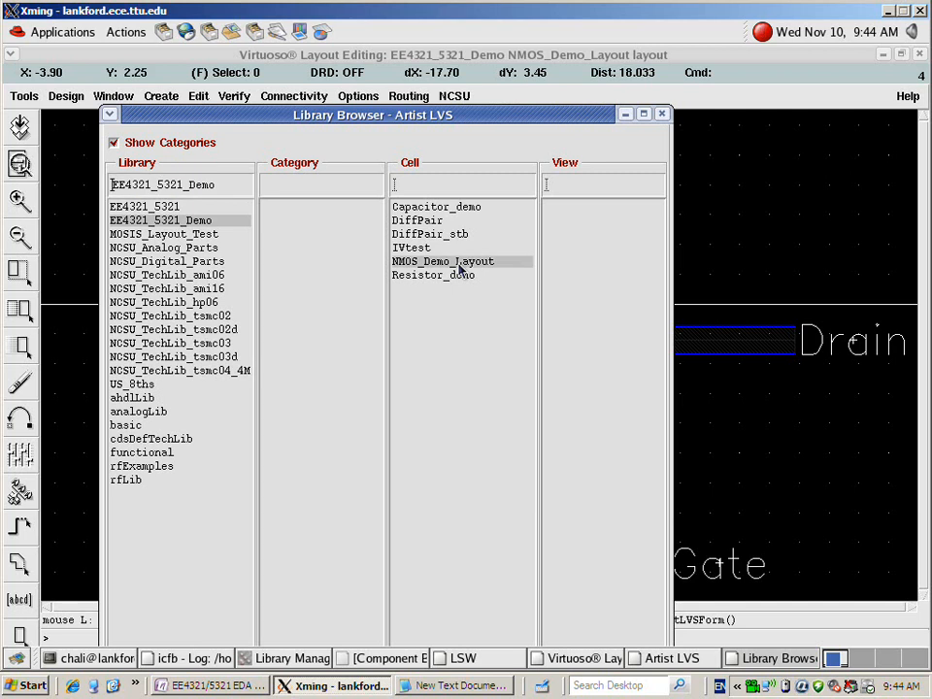
pyautogui.click(588, 209)
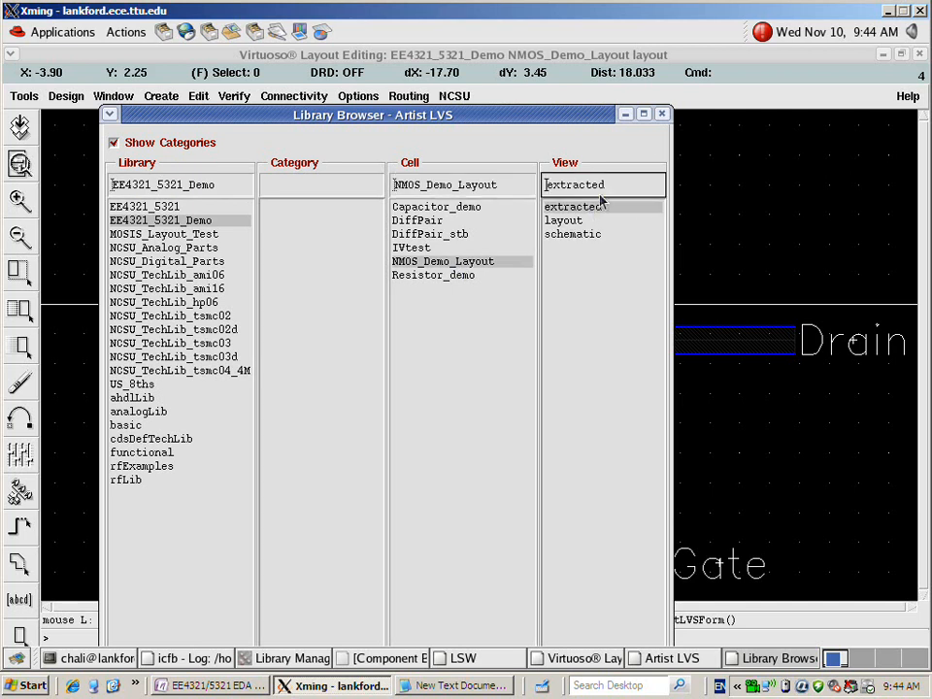
pyautogui.click(661, 115)
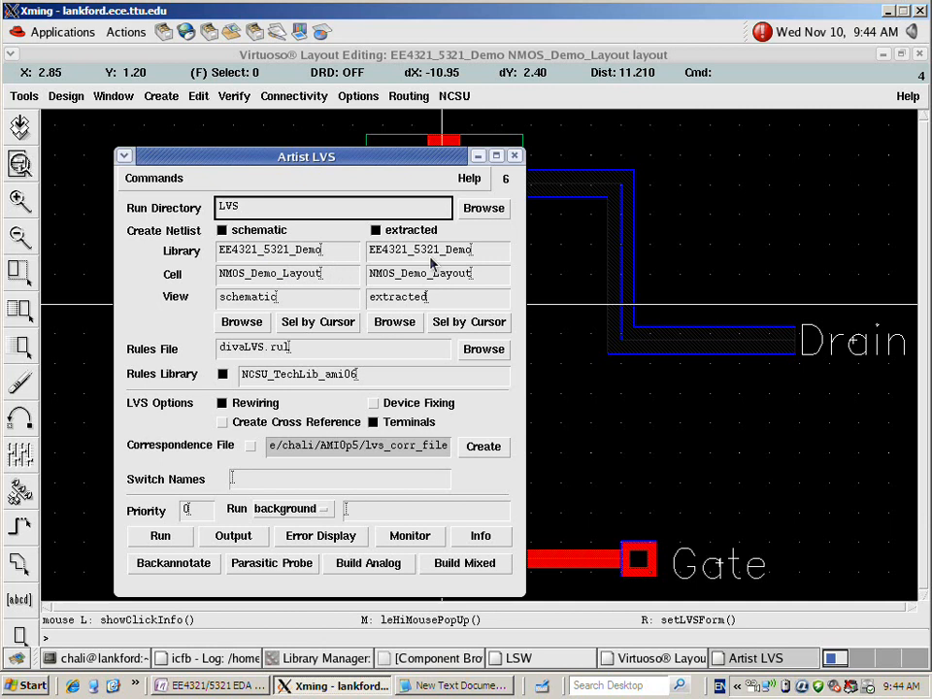
# Run the LVS comparison, saving the modified NMOS_Demo_Layout cellview, and dismiss the job completion notice
pyautogui.click(161, 535)
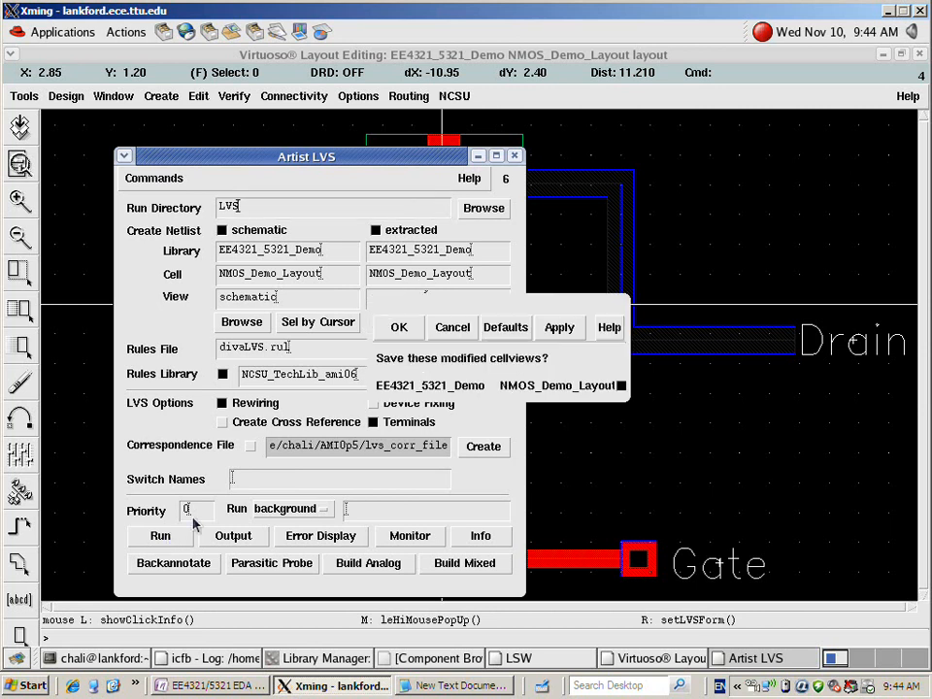
pyautogui.click(402, 328)
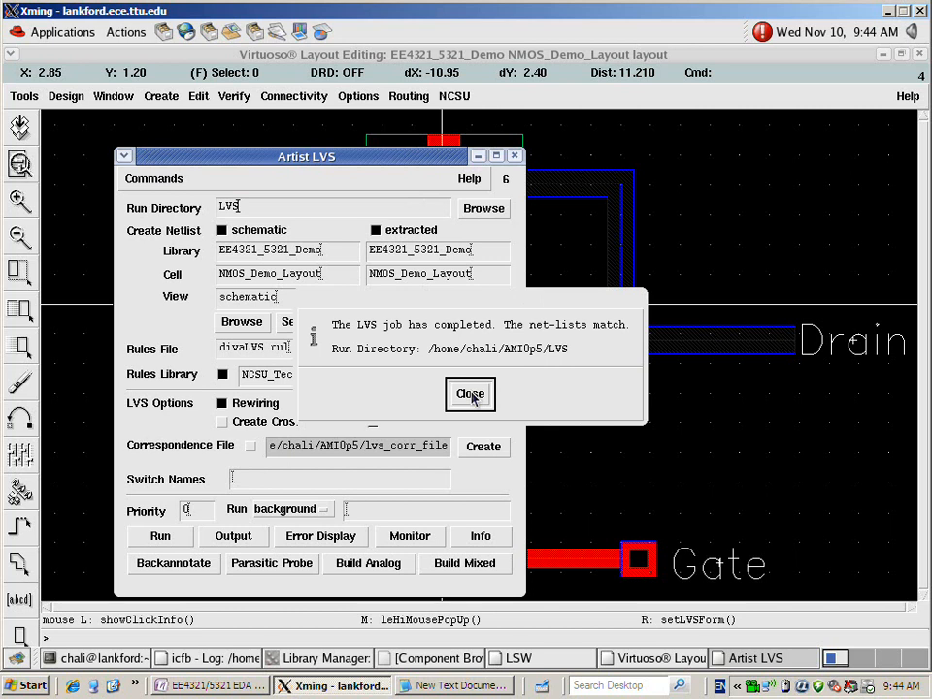
pyautogui.moveTo(504, 305); pyautogui.dragTo(516, 263)
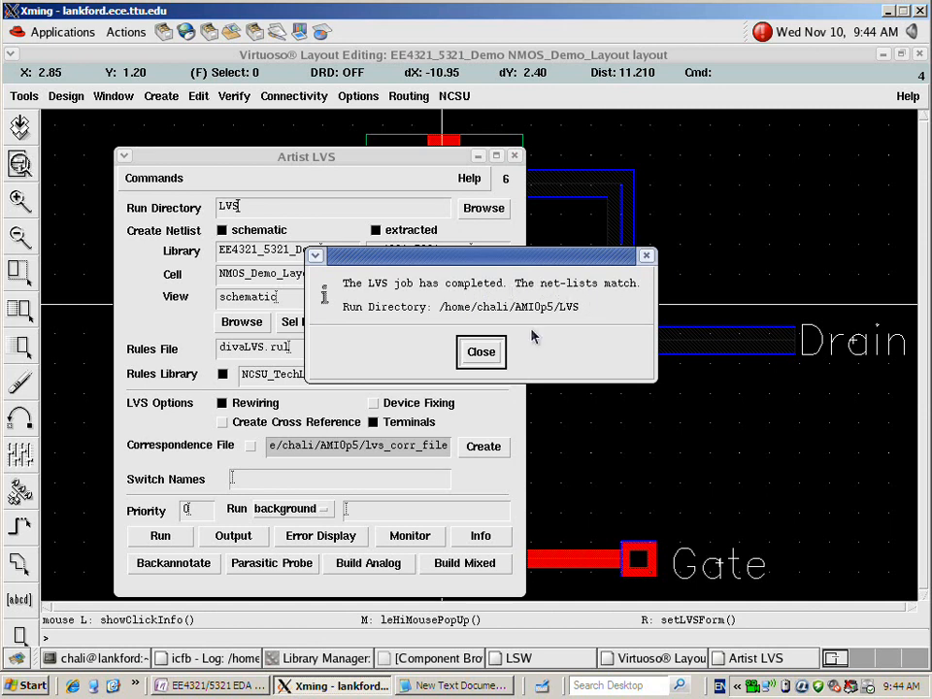
pyautogui.click(480, 352)
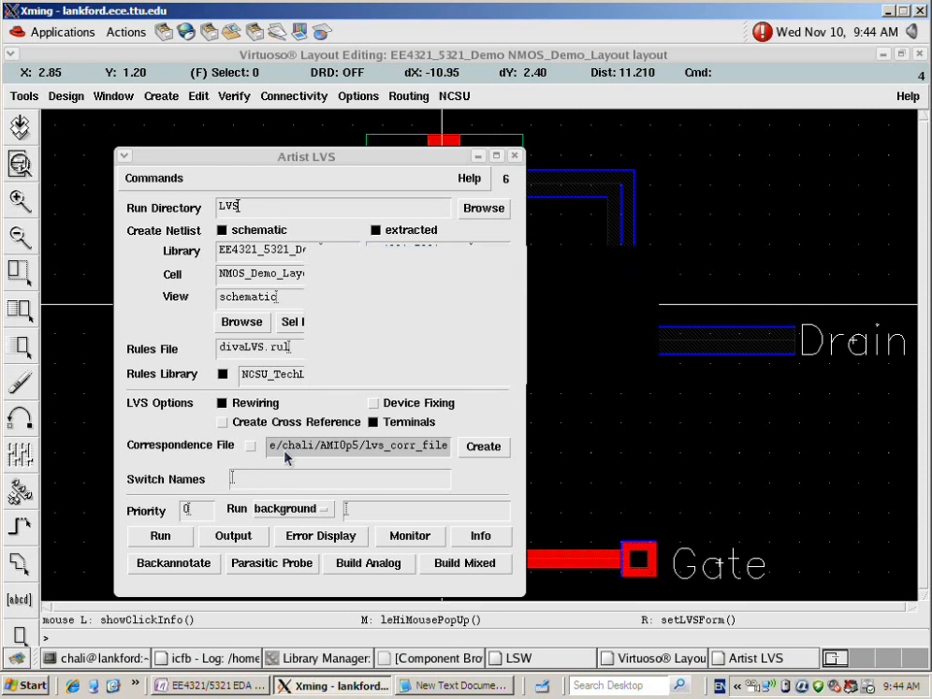
# Open the LVS output report and examine the layout and schematic net-list summaries, terminal correspondence points and instance comparison
pyautogui.click(240, 539)
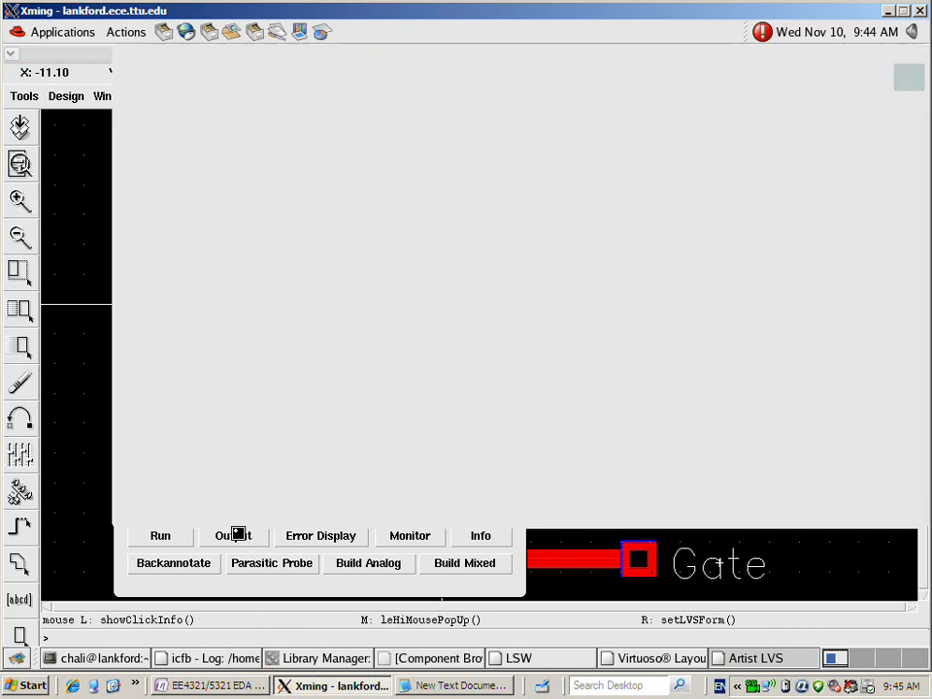
pyautogui.moveTo(915, 132)
pyautogui.mouseDown()
pyautogui.moveTo(908, 408)
pyautogui.moveTo(900, 131)
pyautogui.mouseUp()
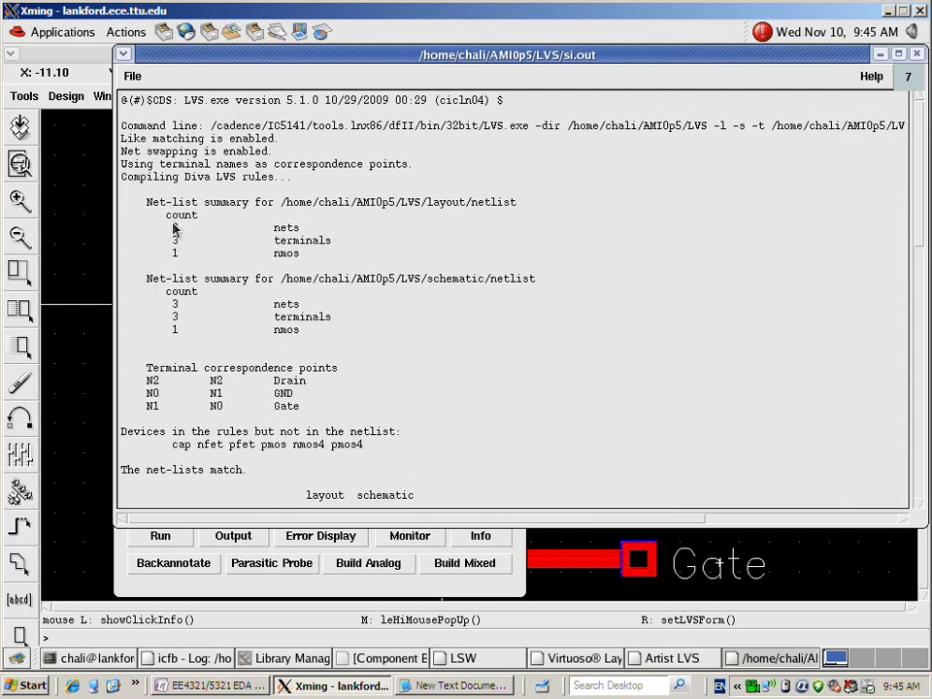
pyautogui.moveTo(155, 204); pyautogui.dragTo(519, 222)
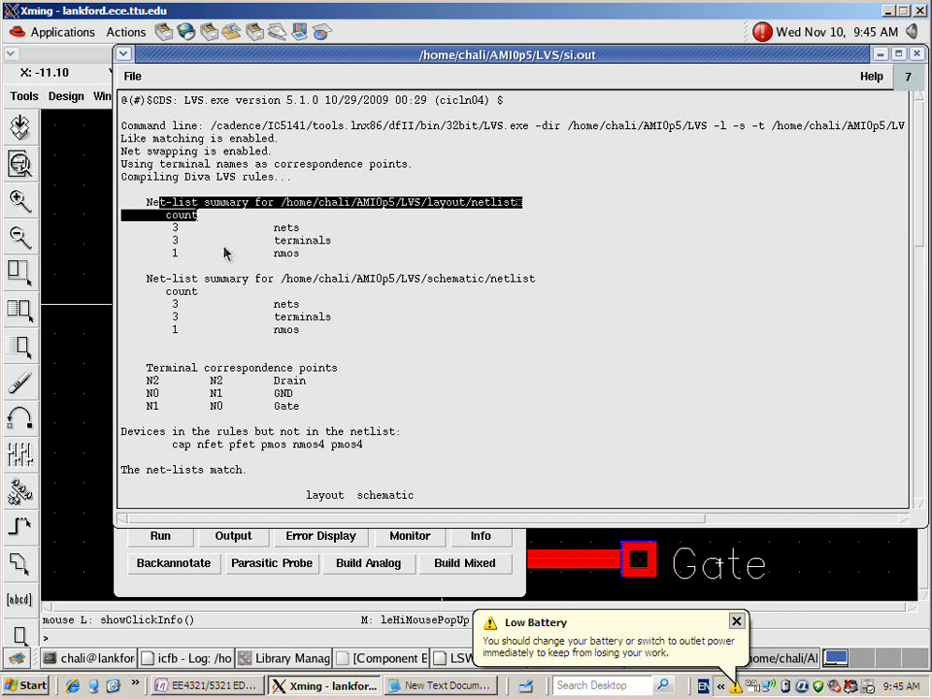
pyautogui.moveTo(299, 253); pyautogui.dragTo(279, 229)
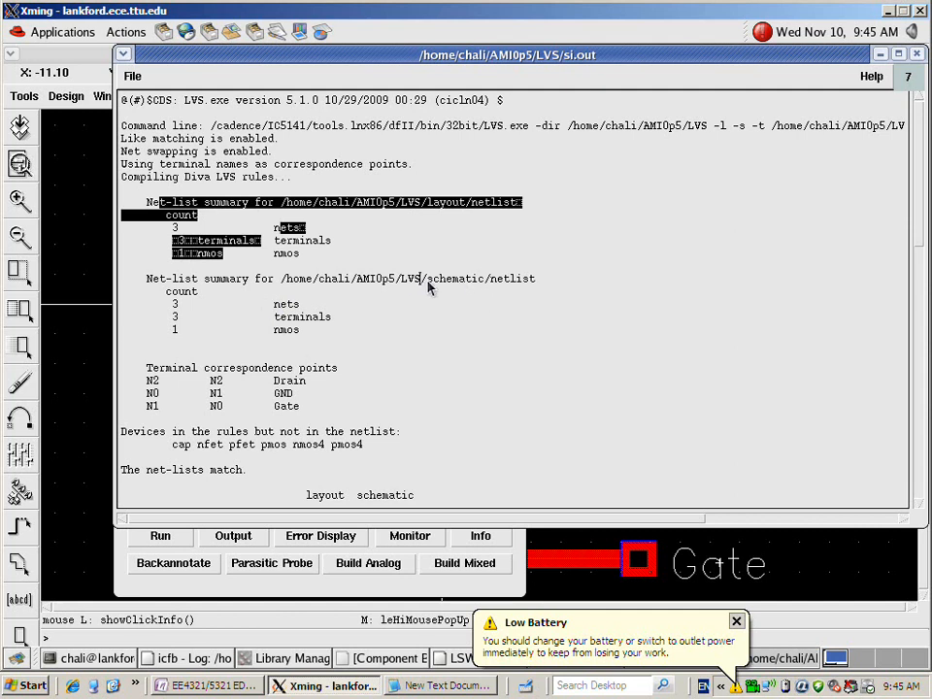
pyautogui.moveTo(506, 282); pyautogui.dragTo(507, 281)
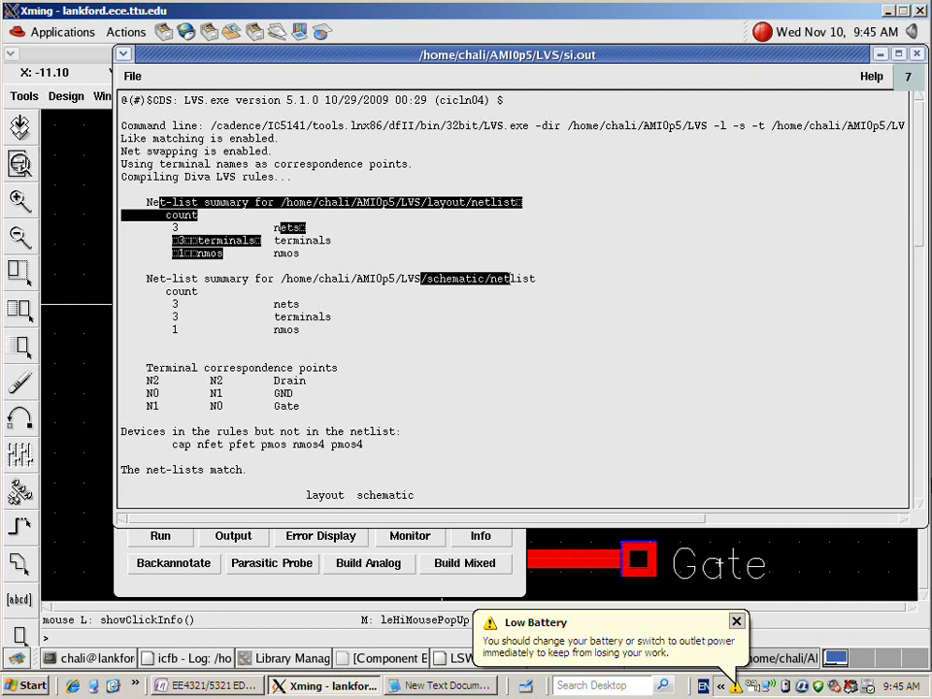
pyautogui.scroll(-3, 691, 379)
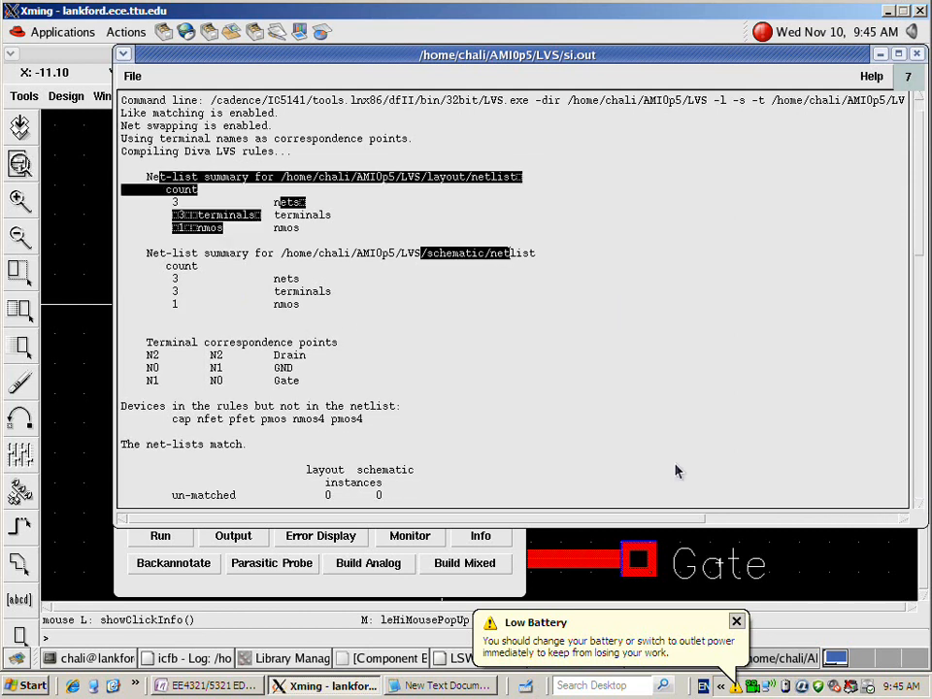
pyautogui.moveTo(297, 370); pyautogui.dragTo(243, 346)
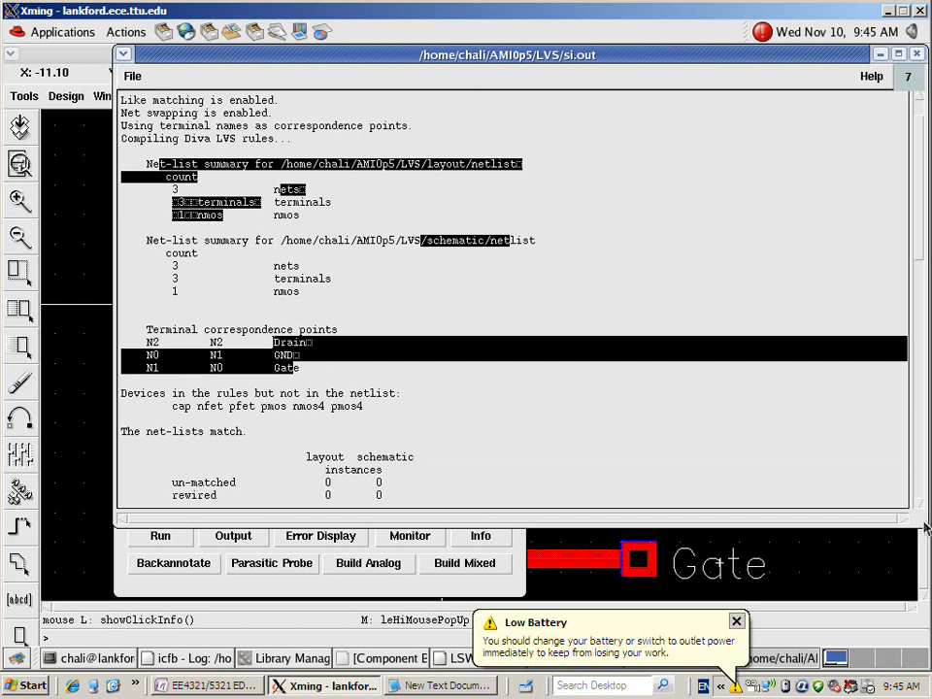
pyautogui.scroll(-3, 922, 511)
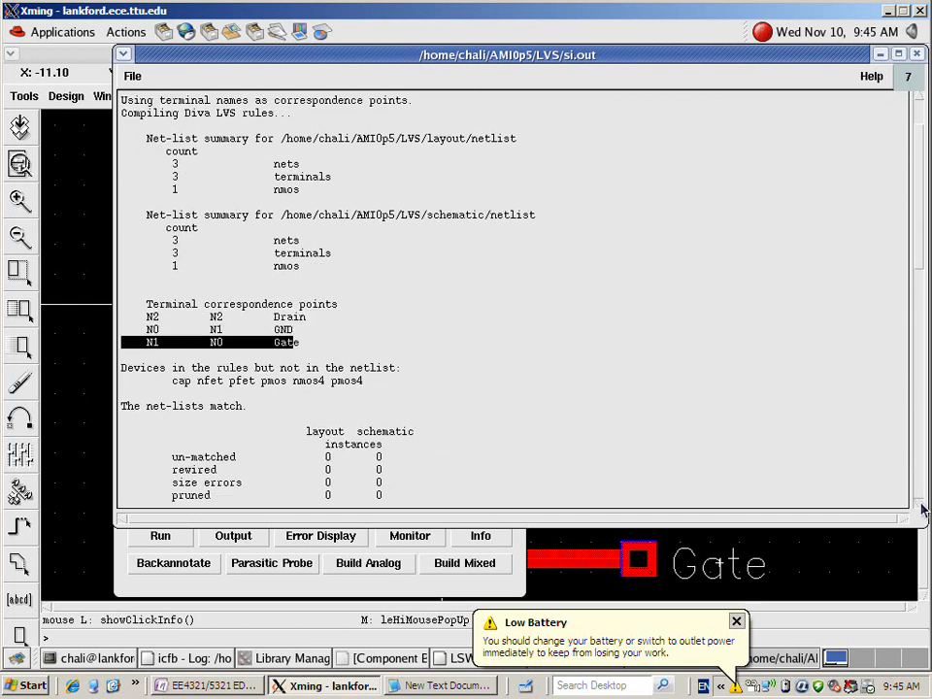
pyautogui.scroll(-3, 922, 508)
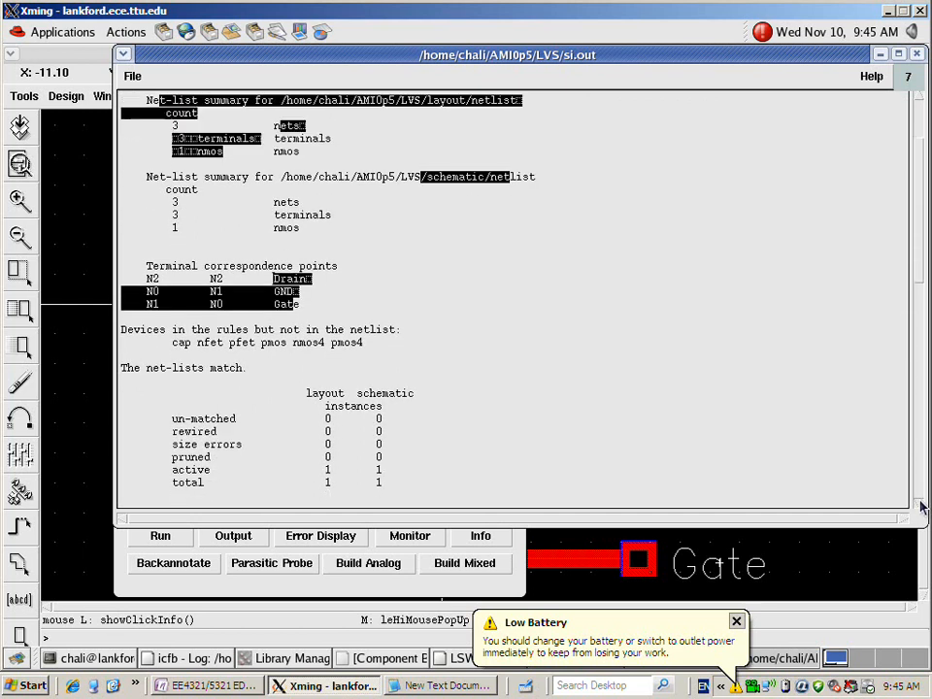
# Examine the instance, net, terminal and probe file sections of the LVS report, and close the report and the LVS form
pyautogui.scroll(-2, 922, 507)
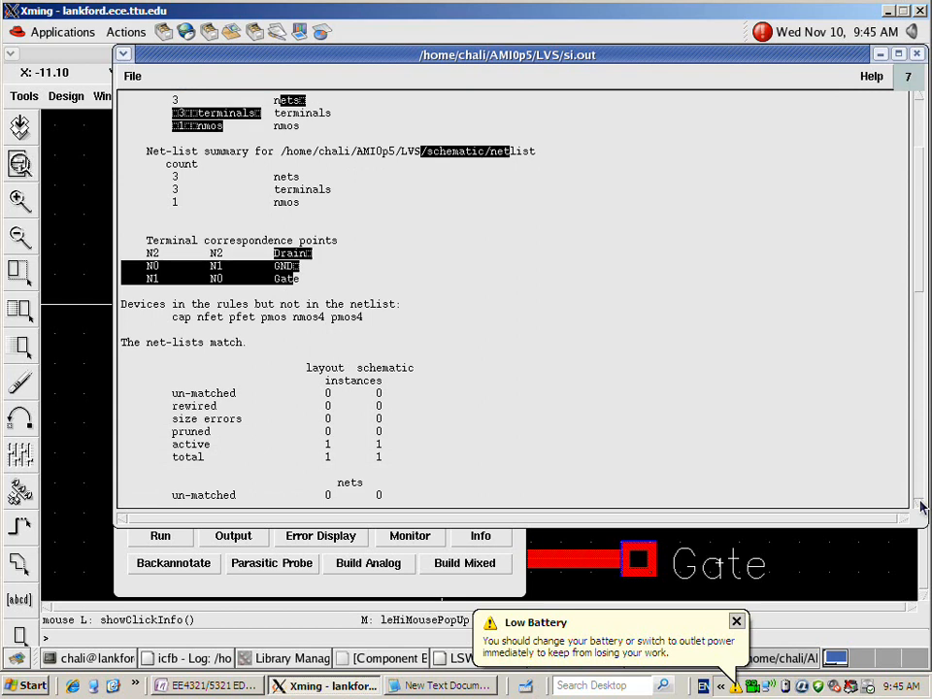
pyautogui.scroll(-6, 922, 507)
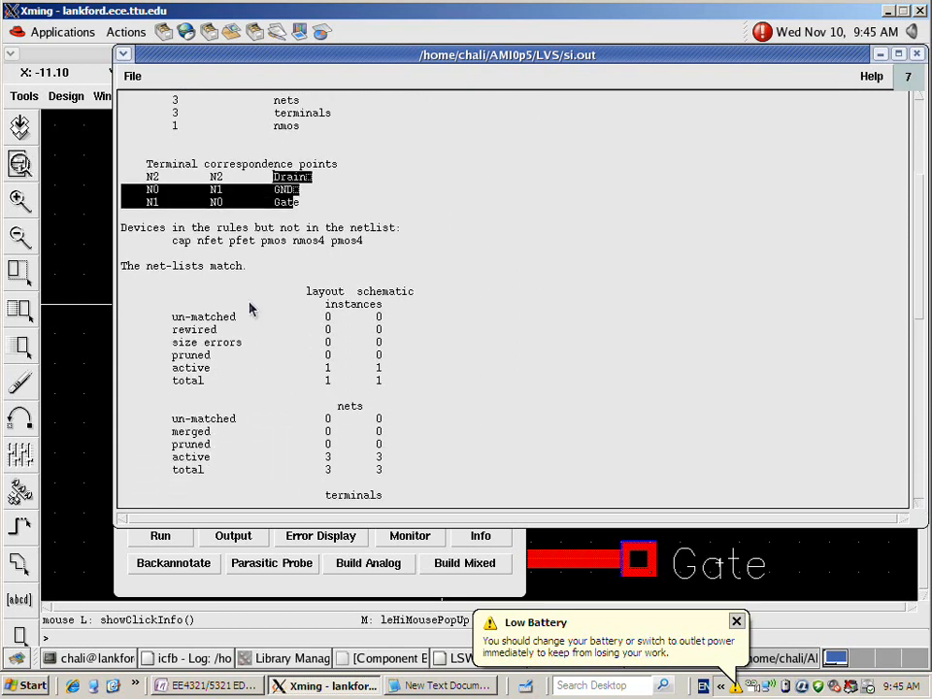
pyautogui.scroll(-3, 245, 267)
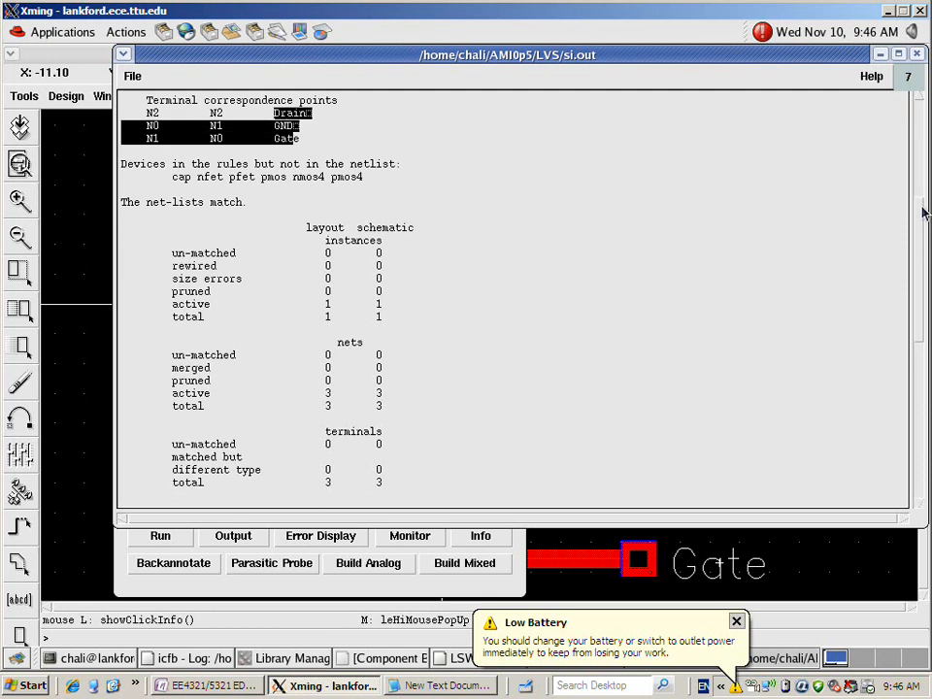
pyautogui.scroll(-1, 920, 195)
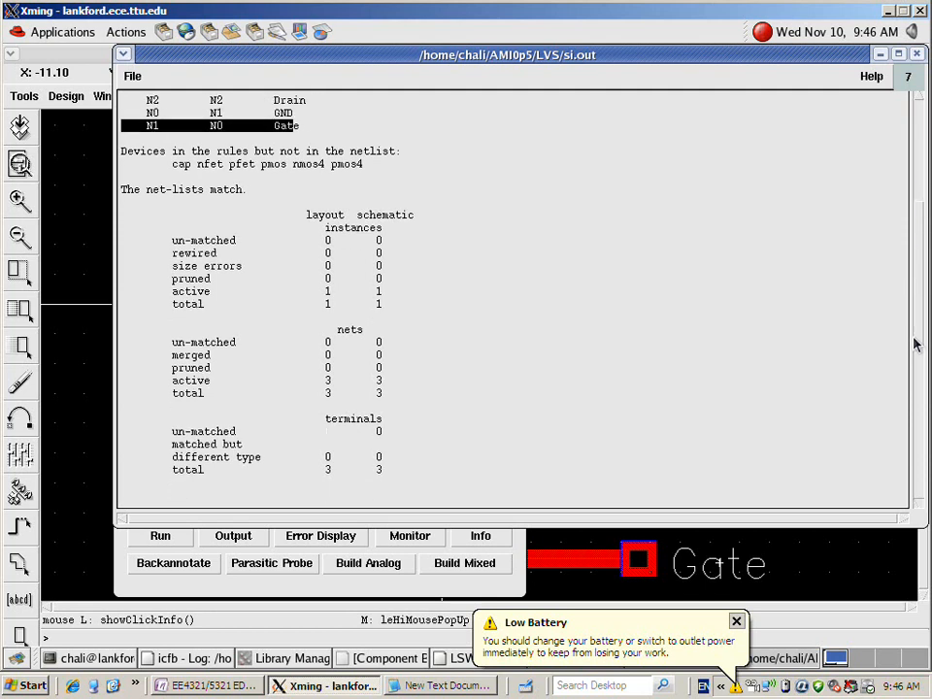
pyautogui.scroll(-9, 914, 340)
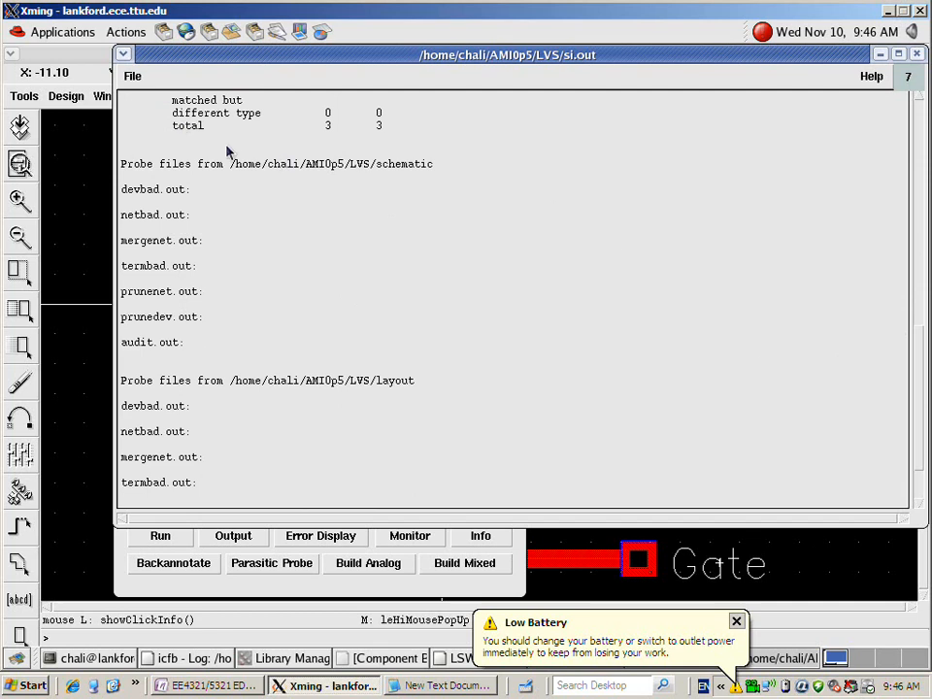
pyautogui.click(918, 58)
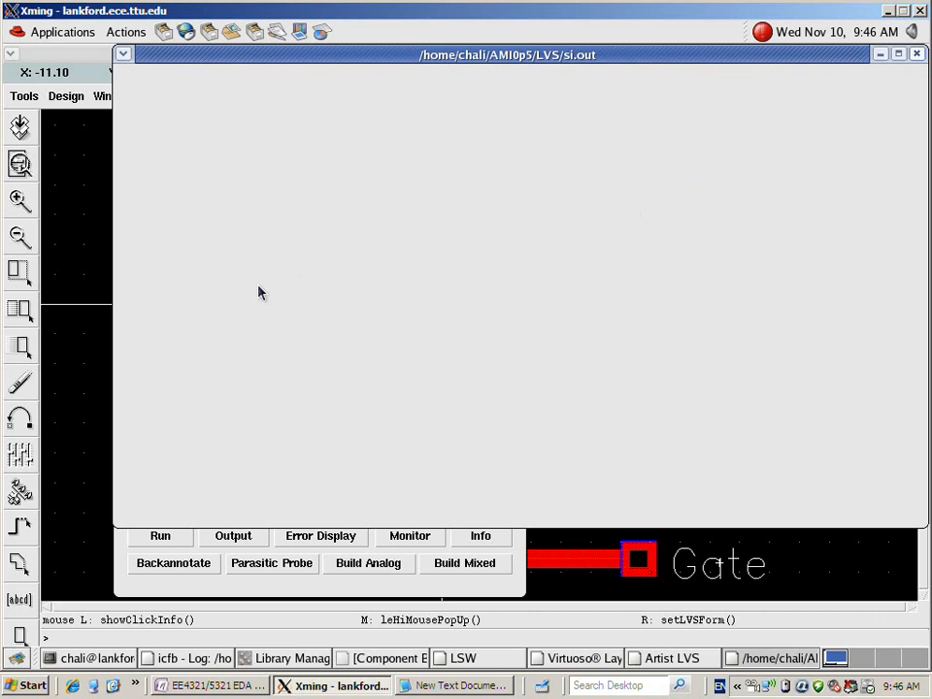
pyautogui.click(918, 58)
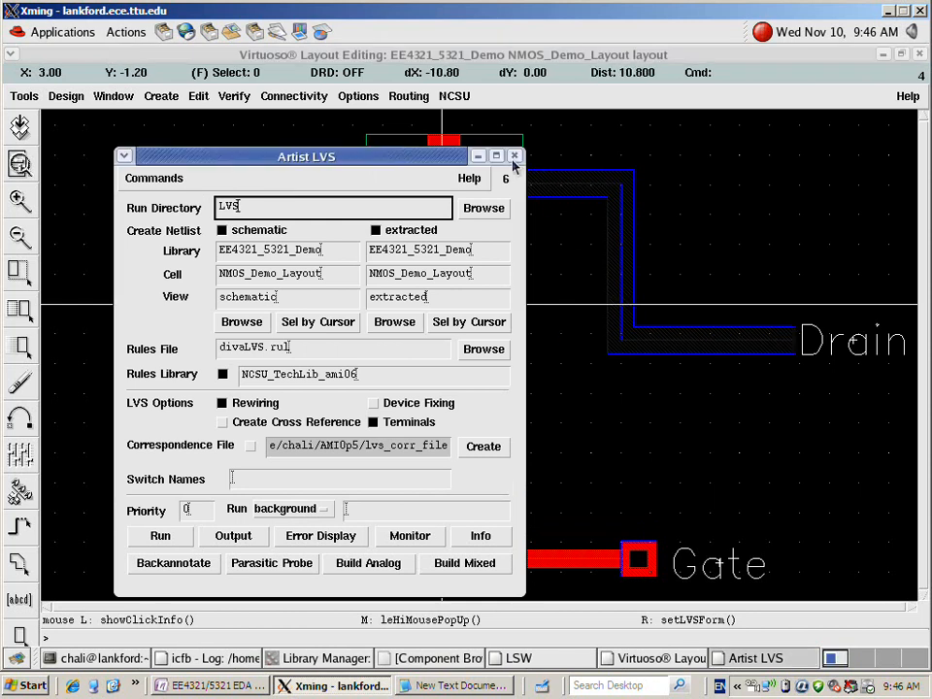
pyautogui.click(514, 157)
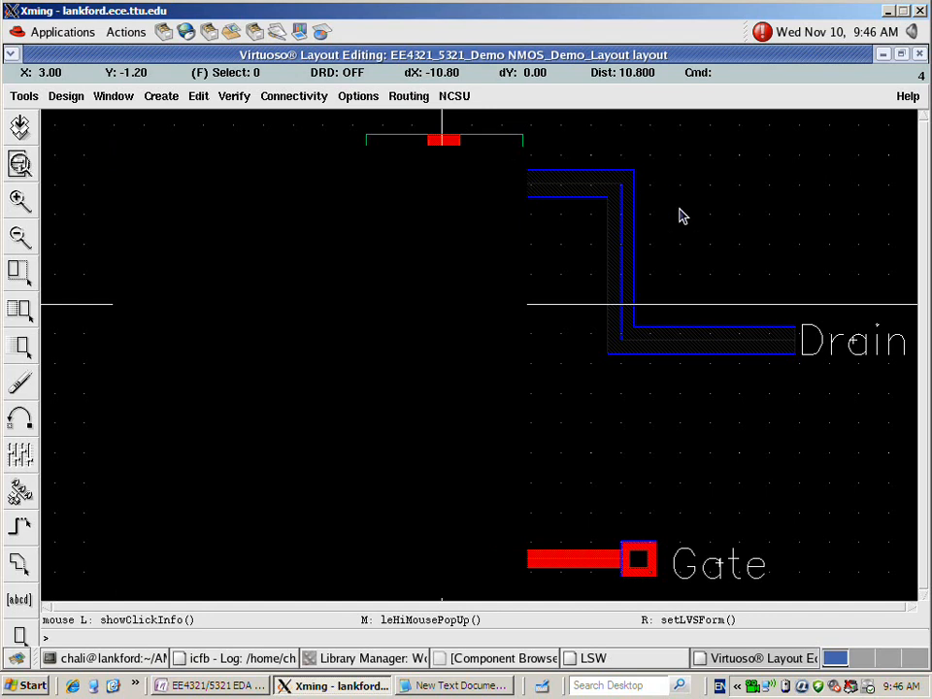
# Fit the layout in view and stretch the Drain wire's inner end rightward, clear of the transistor, to break the drain connection
pyautogui.press('f')
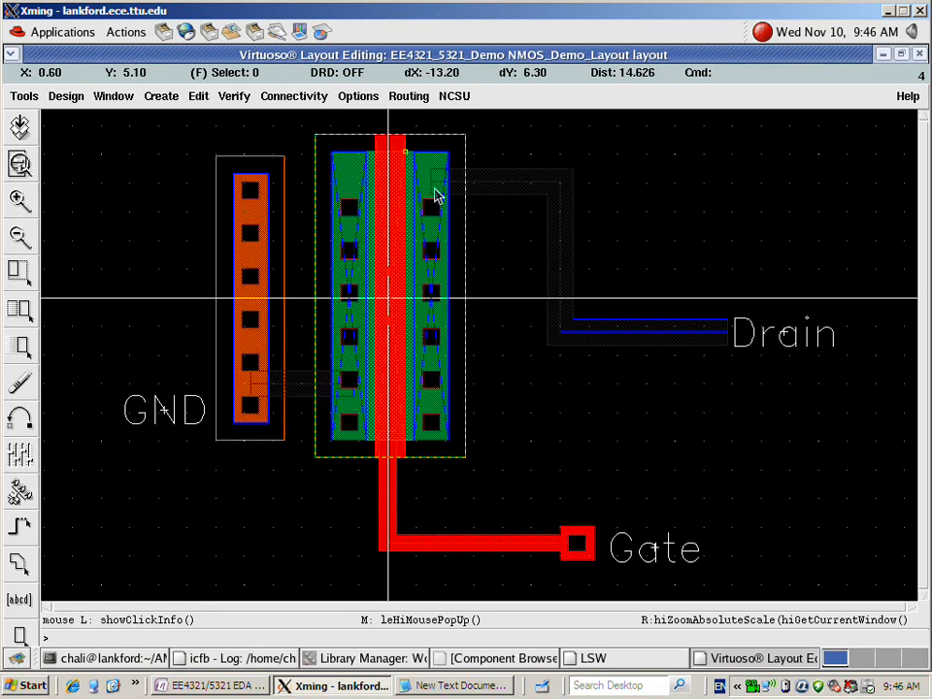
pyautogui.press('s')
pyautogui.press('F3')
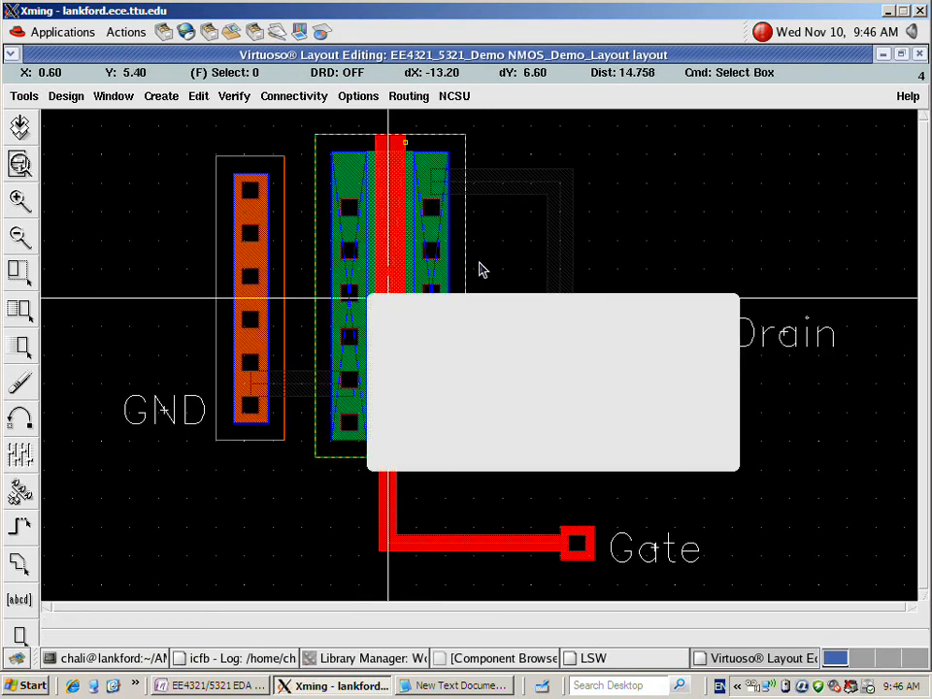
pyautogui.click(490, 273)
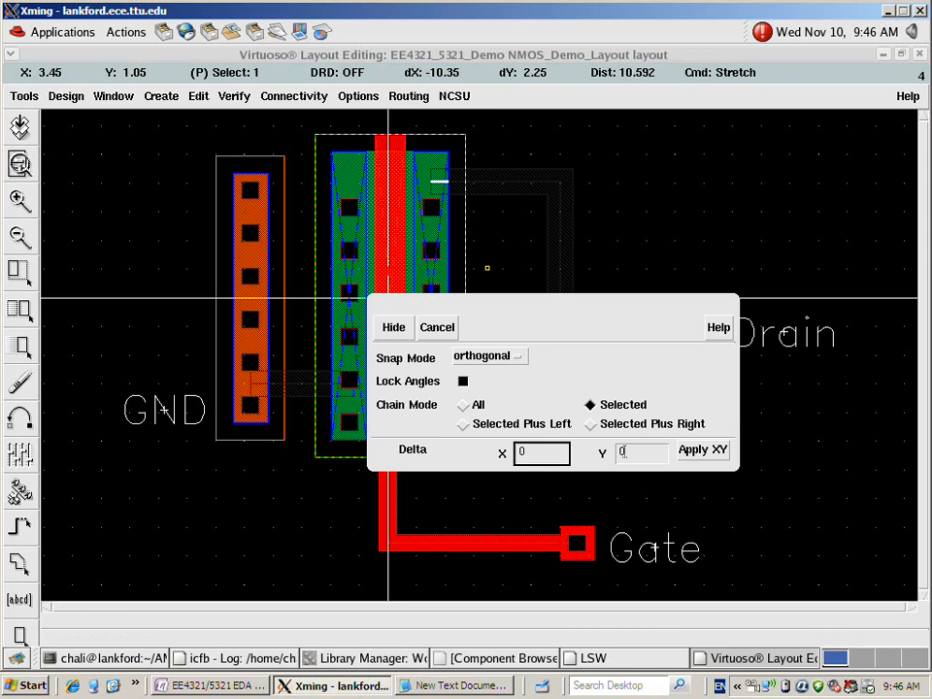
pyautogui.click(437, 184)
pyautogui.click(499, 188)
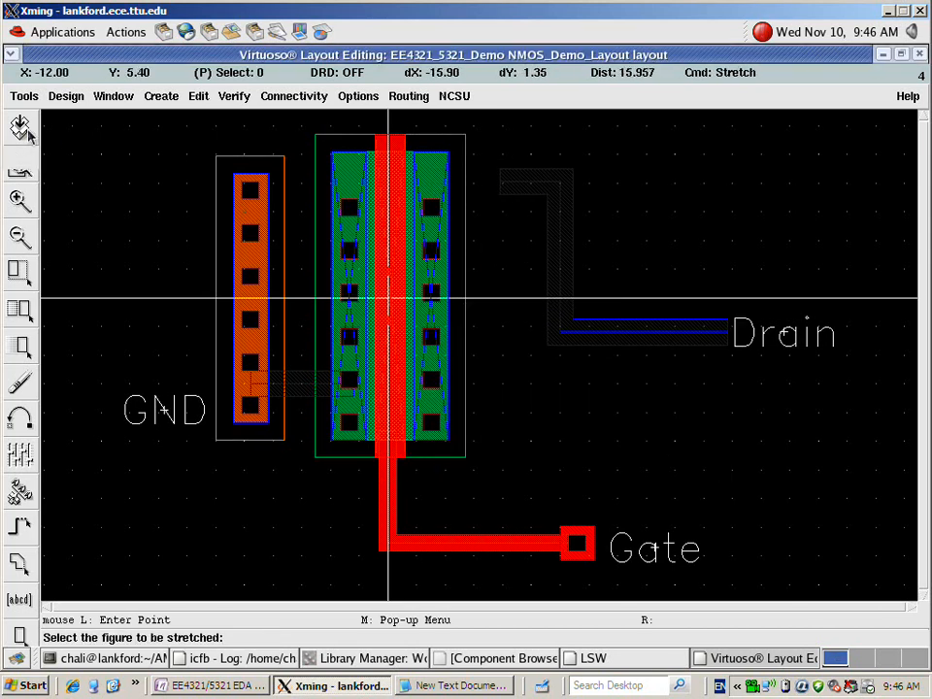
pyautogui.moveTo(499, 187)
pyautogui.mouseDown()
pyautogui.moveTo(521, 177)
pyautogui.moveTo(485, 184)
pyautogui.moveTo(513, 184)
pyautogui.mouseUp()
pyautogui.click(383, 137)
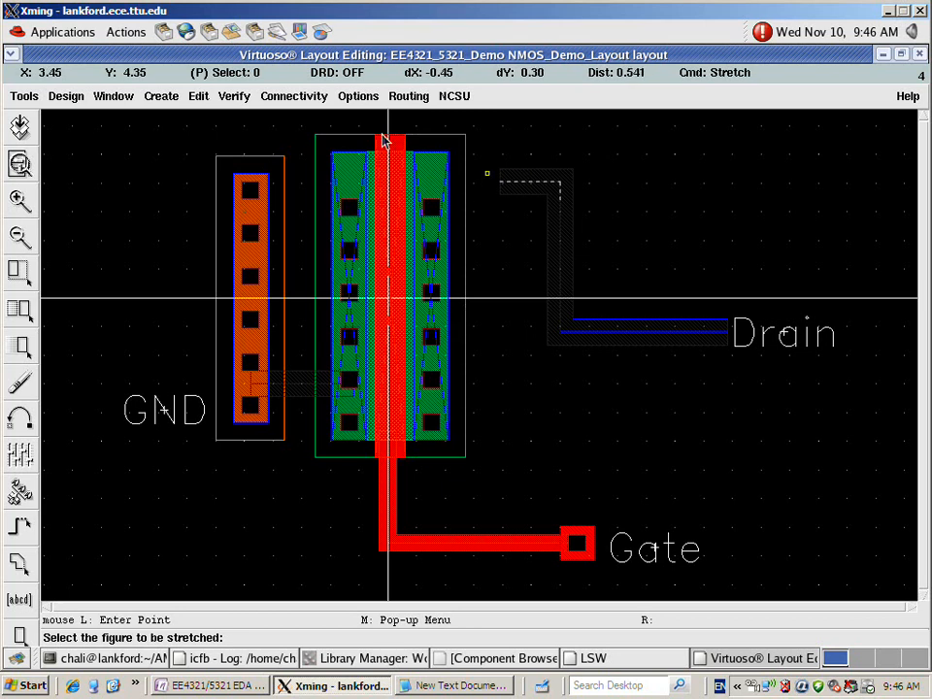
# Run extraction on the layout with the disconnected Drain wire
pyautogui.click(233, 128)
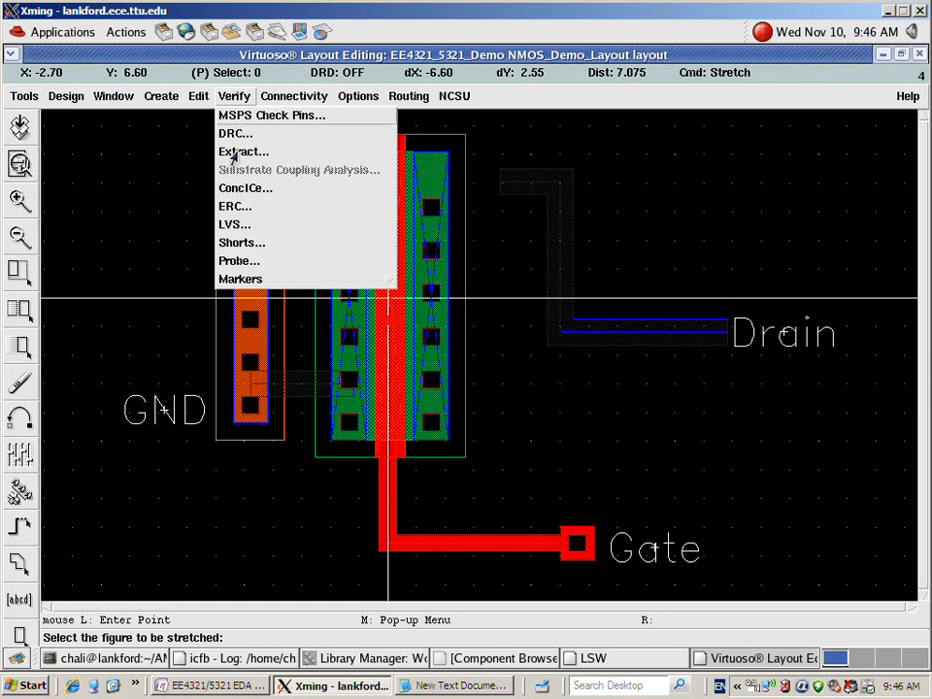
pyautogui.click(233, 153)
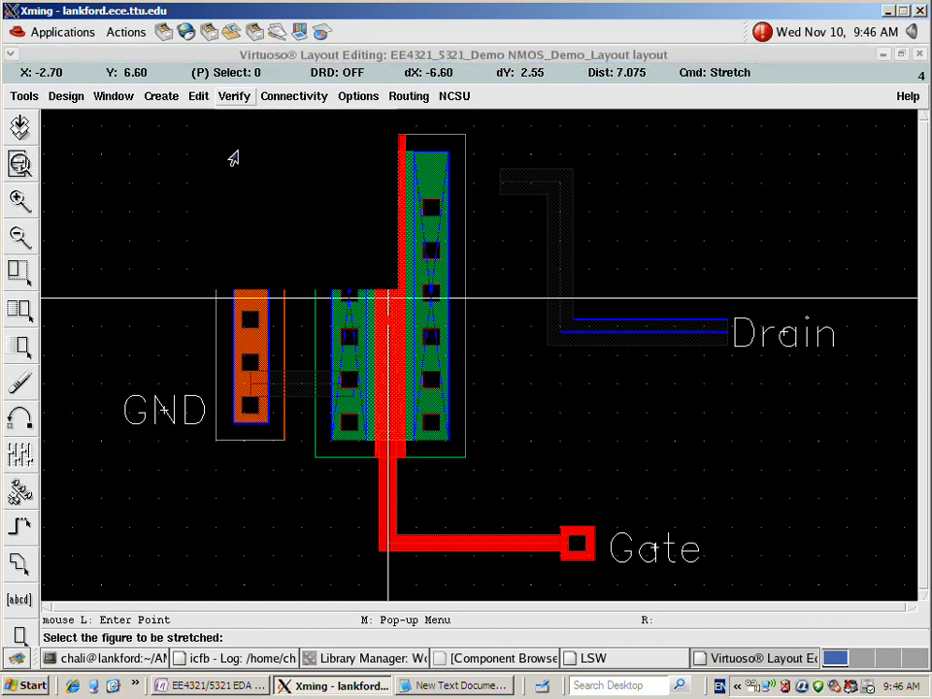
pyautogui.click(367, 267)
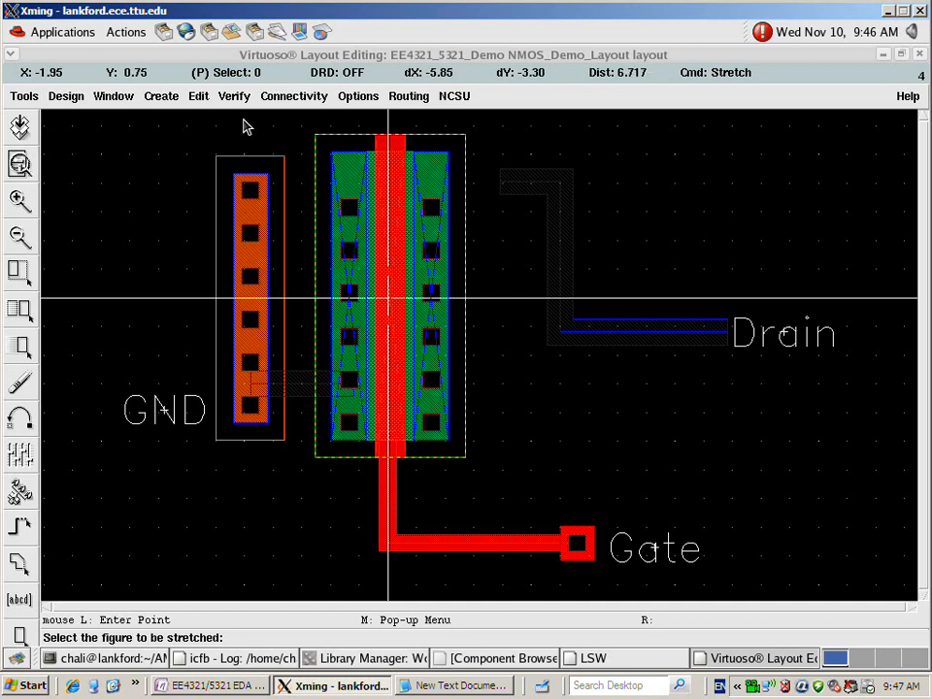
pyautogui.press('Escape')
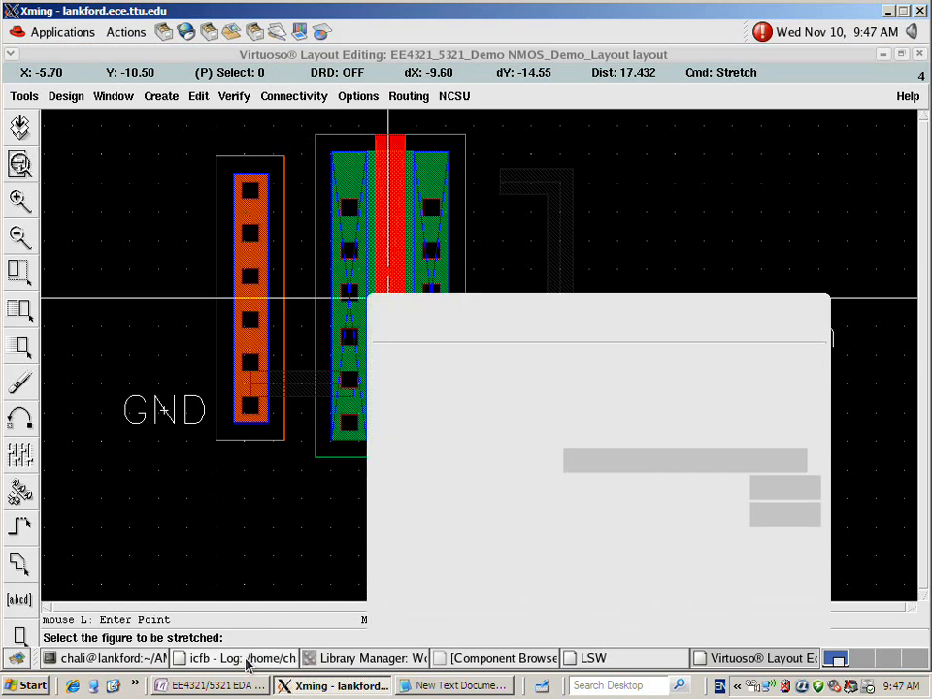
pyautogui.click(405, 327)
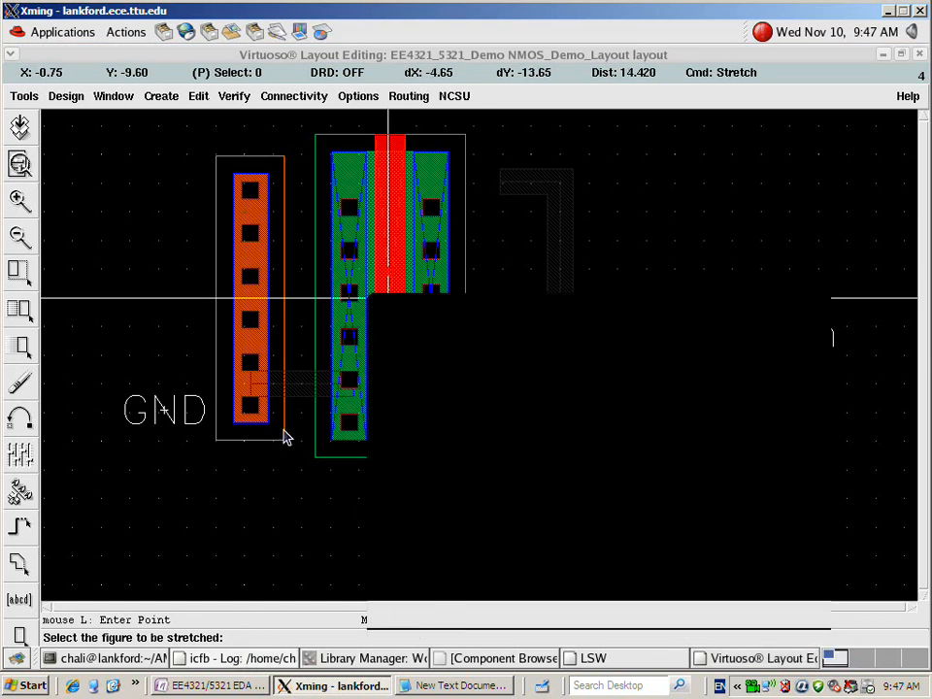
# Run the LVS comparison of the NMOS_Demo_Layout schematic and extracted views again, and dismiss the job completion notice
pyautogui.click(239, 97)
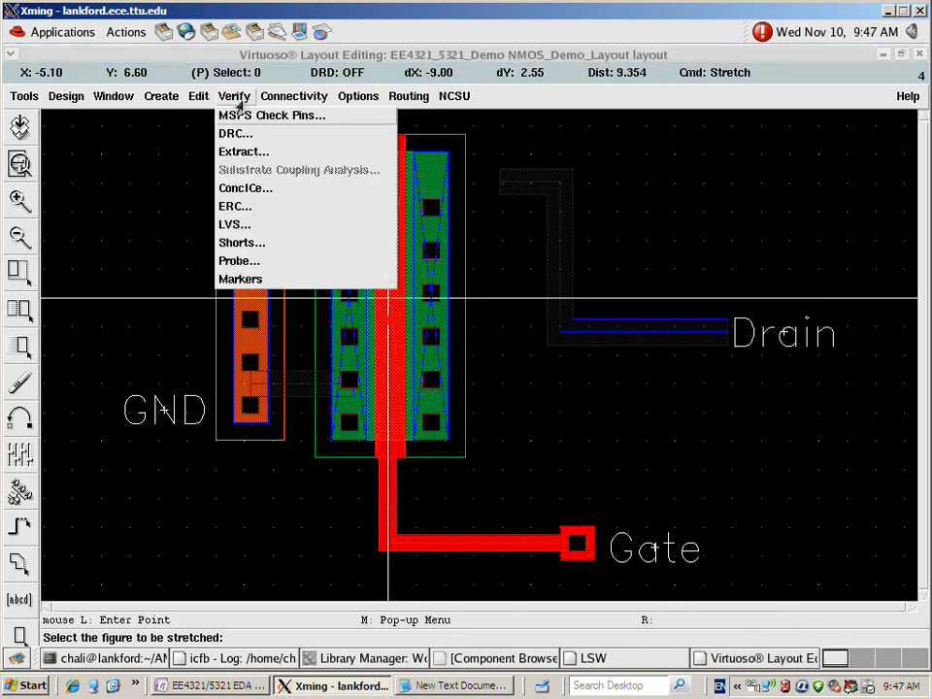
pyautogui.click(235, 225)
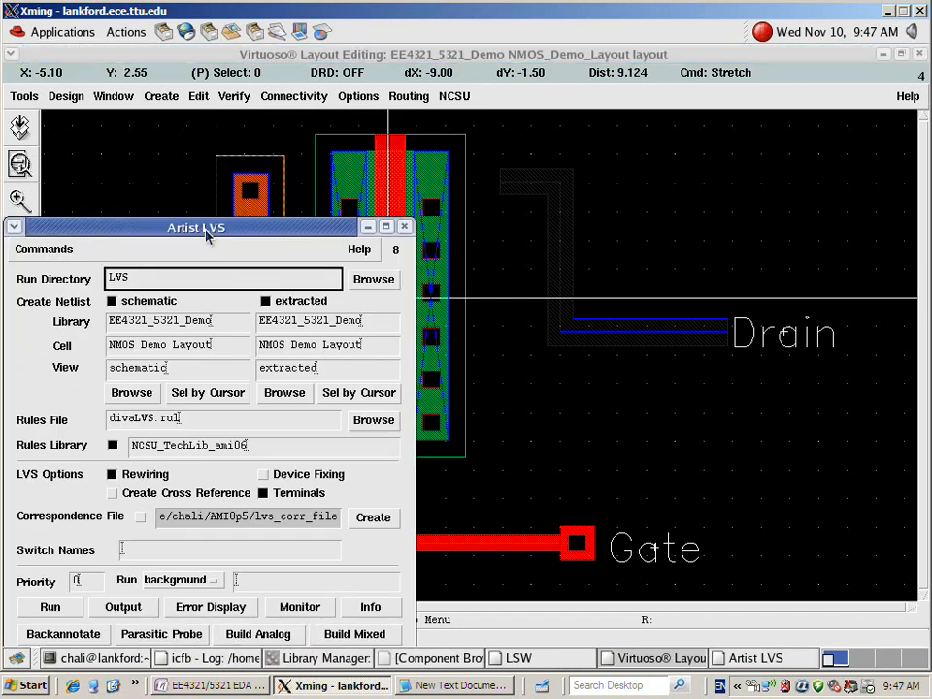
pyautogui.moveTo(207, 241); pyautogui.dragTo(635, 74)
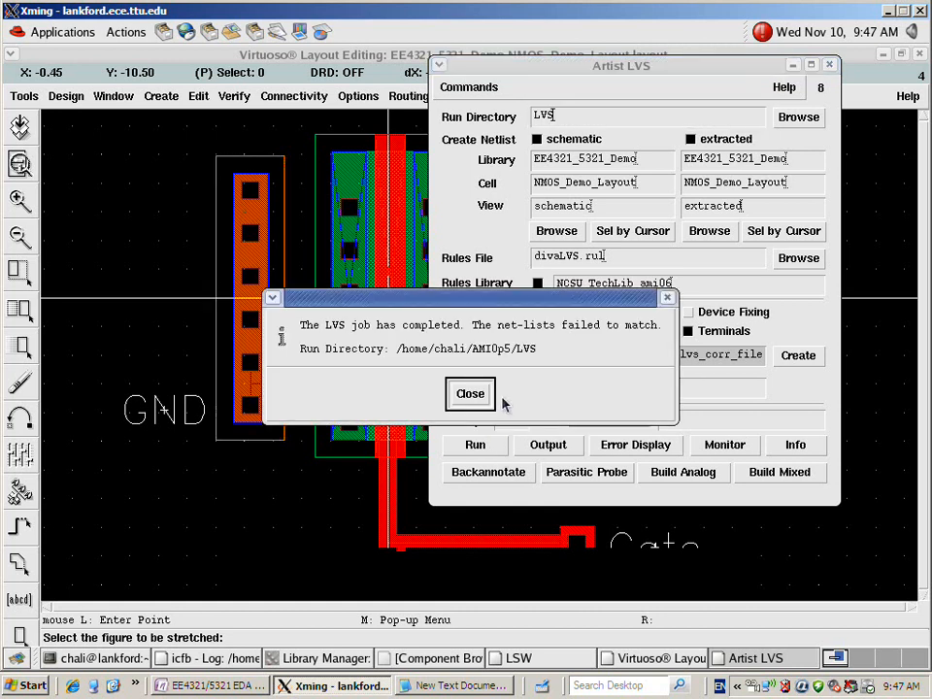
pyautogui.moveTo(352, 299); pyautogui.dragTo(405, 264)
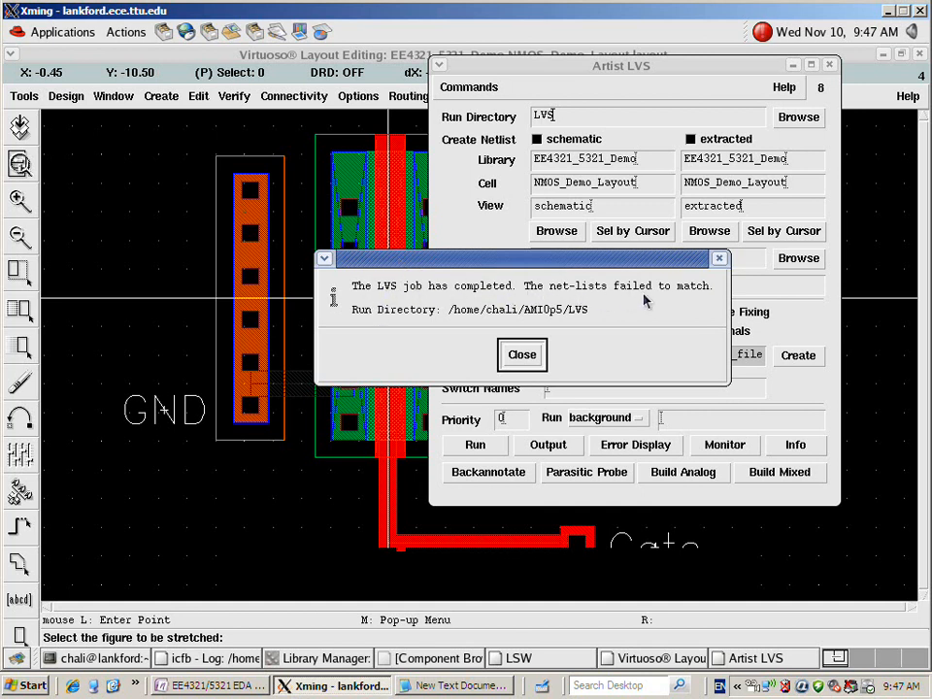
pyautogui.click(522, 357)
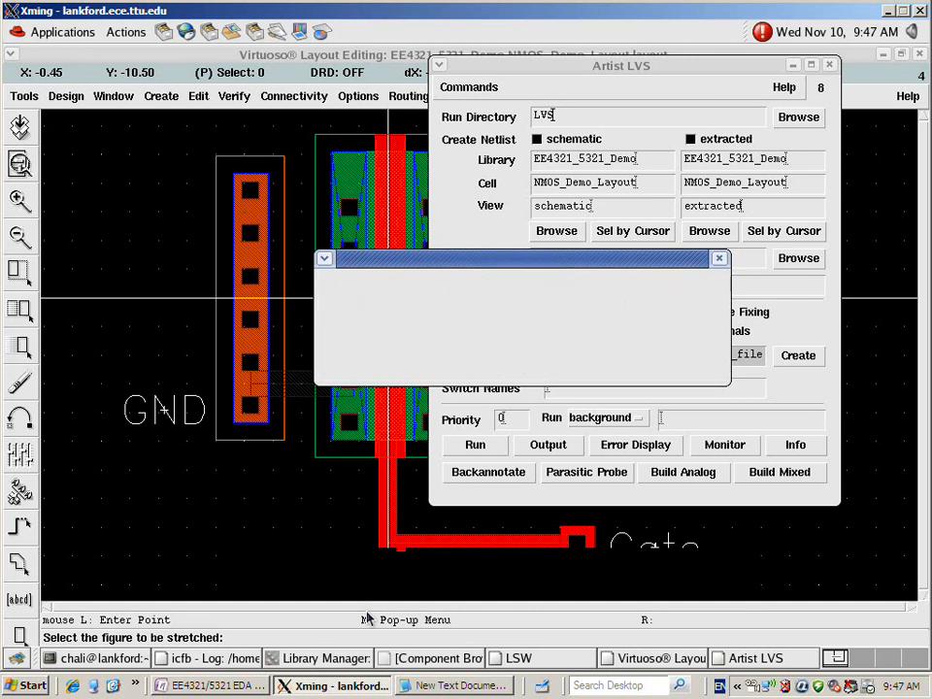
# Open the new LVS output report and examine its net-list summaries, net and terminal comparisons, and layout probe files
pyautogui.click(562, 446)
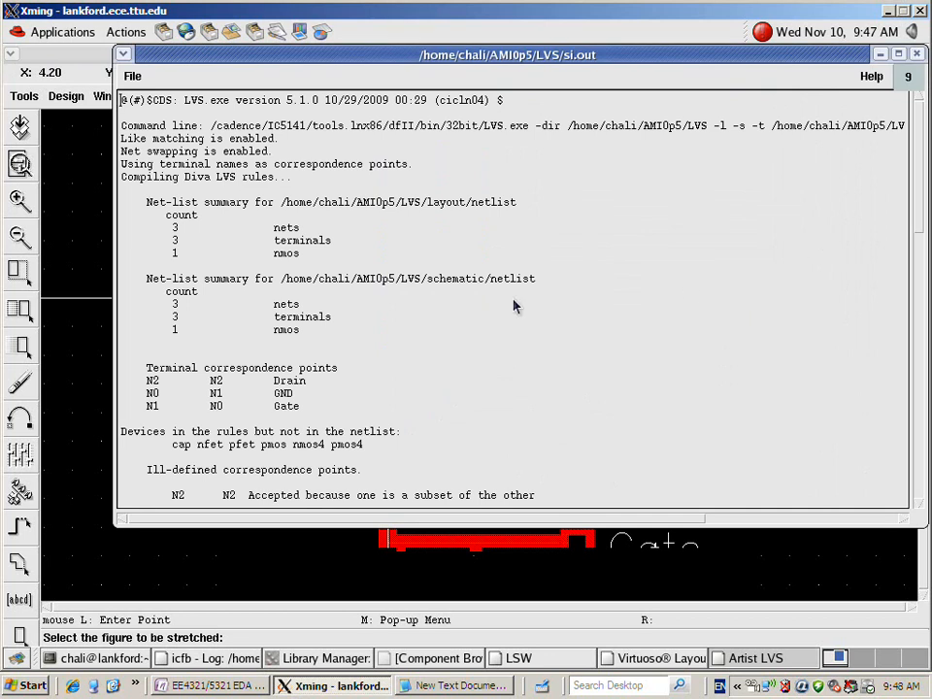
pyautogui.moveTo(272, 265); pyautogui.dragTo(223, 303)
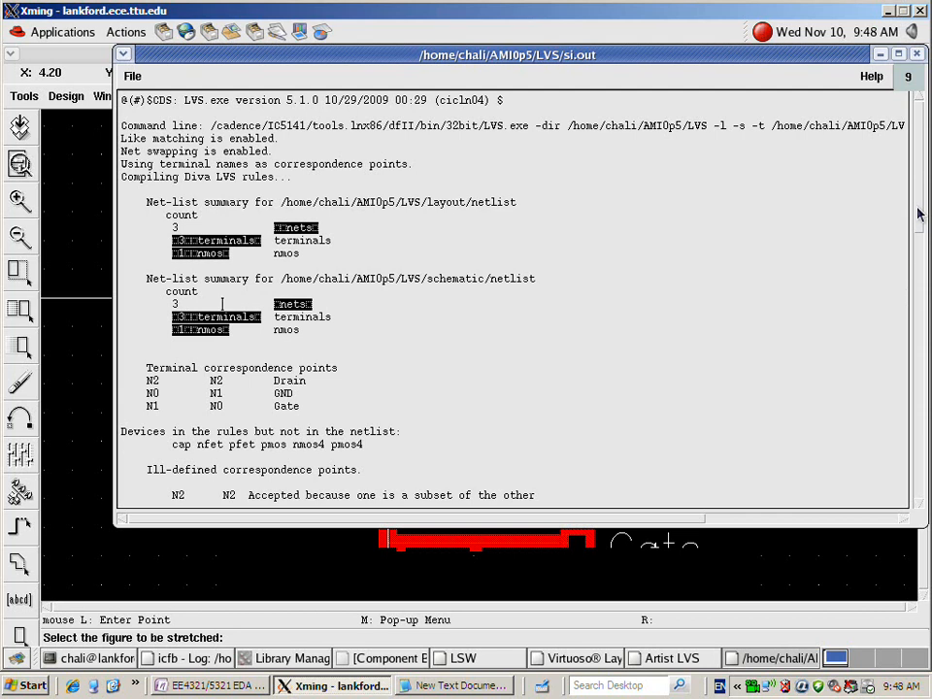
pyautogui.scroll(-1, 920, 262)
pyautogui.scroll(-13, 920, 262)
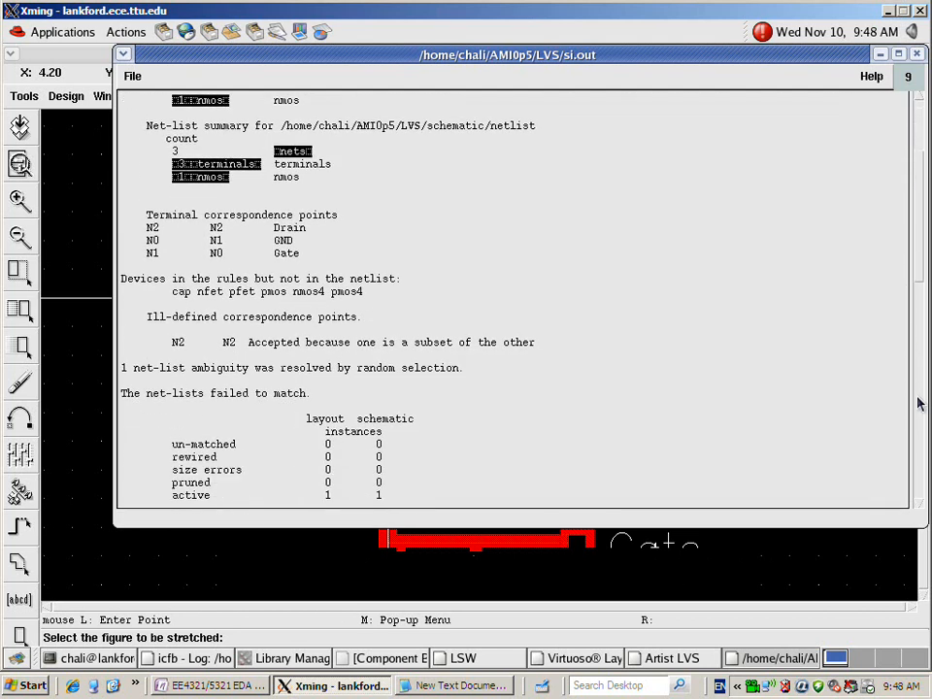
pyautogui.scroll(-10, 918, 456)
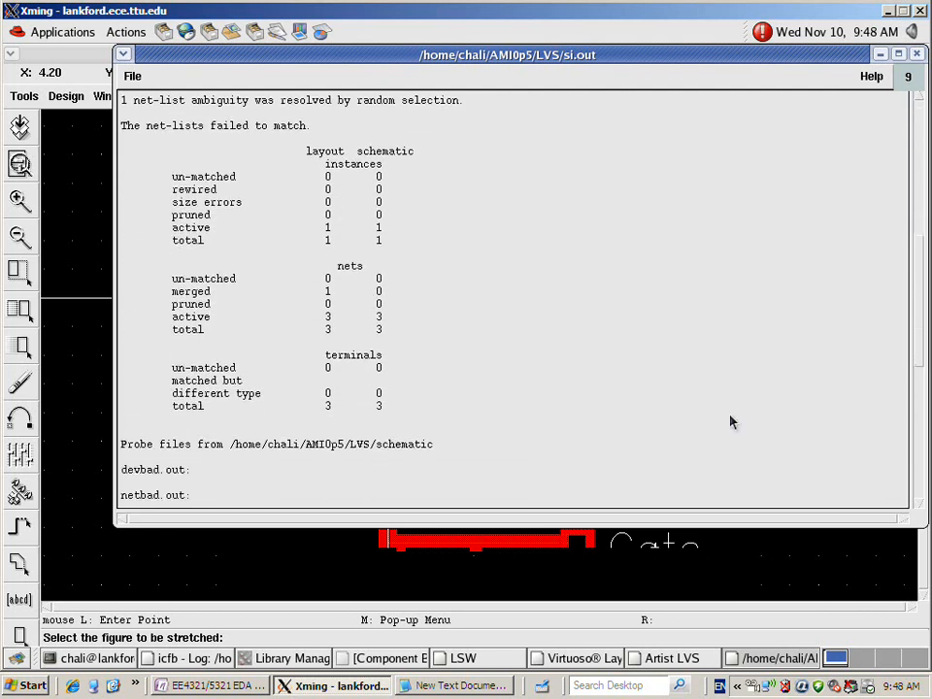
pyautogui.scroll(-8, 379, 291)
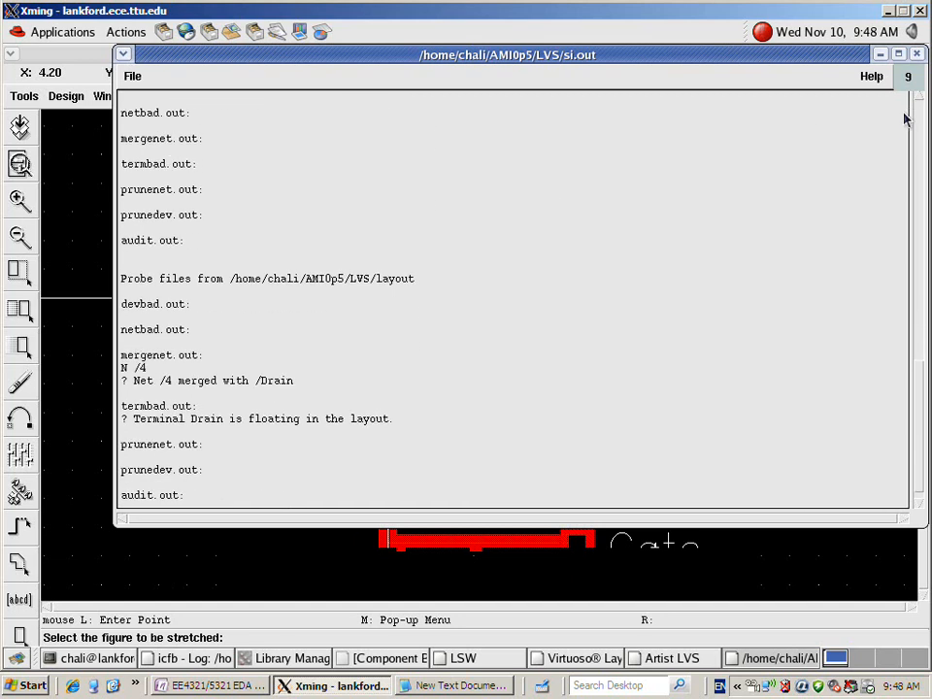
pyautogui.scroll(3, 920, 103)
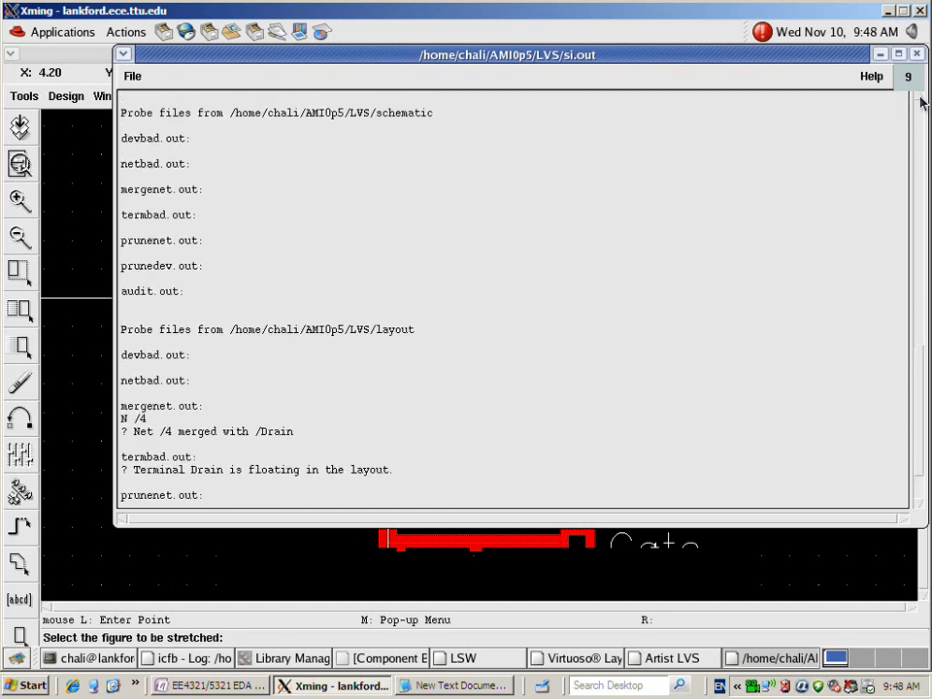
pyautogui.scroll(3, 922, 103)
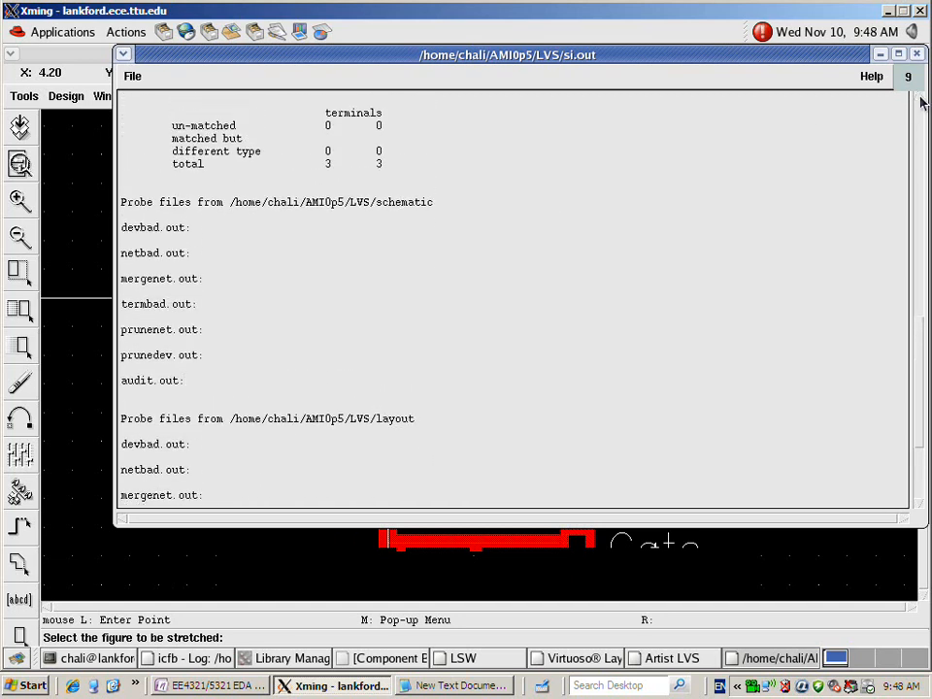
pyautogui.scroll(2, 922, 103)
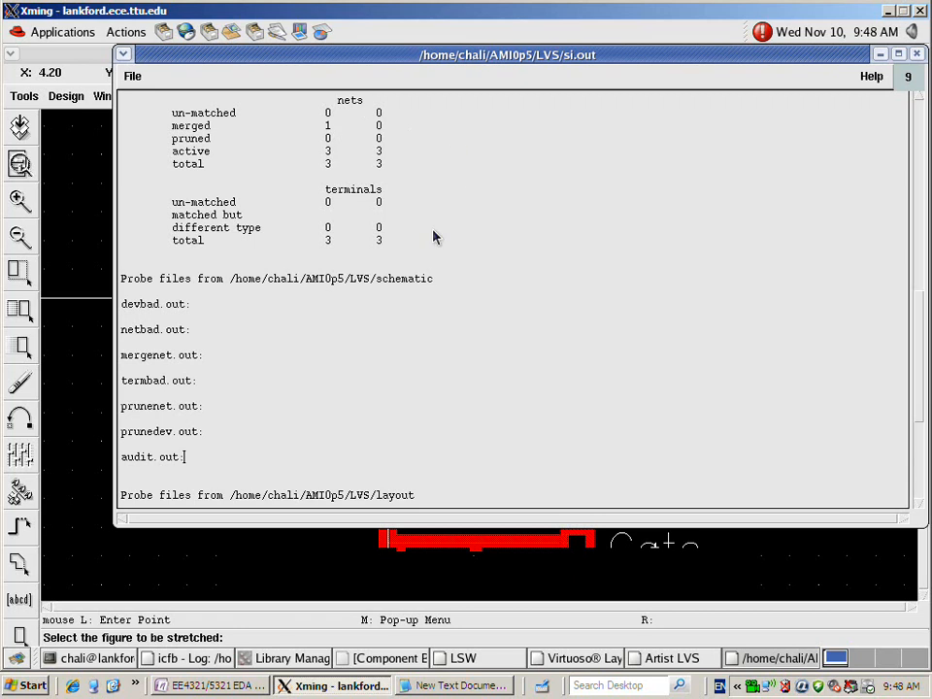
pyautogui.click(915, 101)
pyautogui.moveTo(915, 101); pyautogui.dragTo(915, 101)
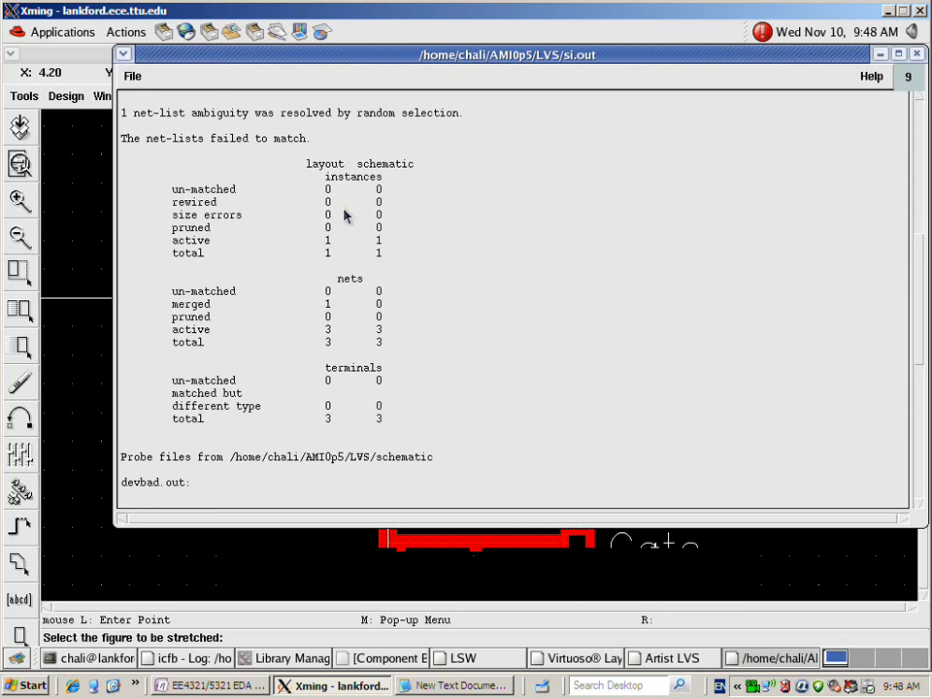
# Highlight the net-list match statement and the layout versus schematic comparison tables in the report, and close it
pyautogui.moveTo(156, 145); pyautogui.dragTo(300, 143)
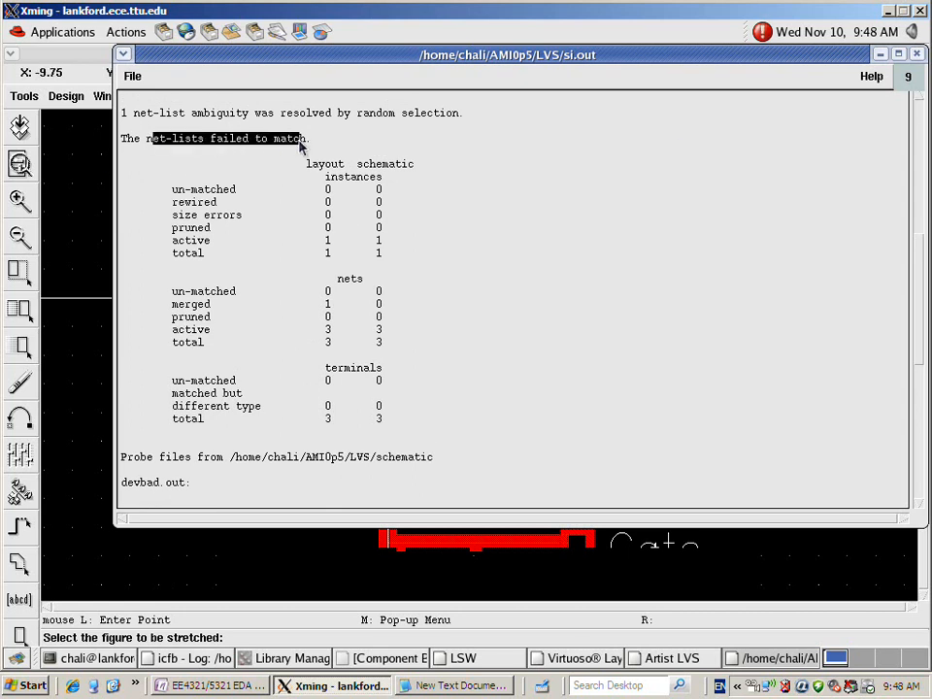
pyautogui.moveTo(387, 432); pyautogui.dragTo(162, 158)
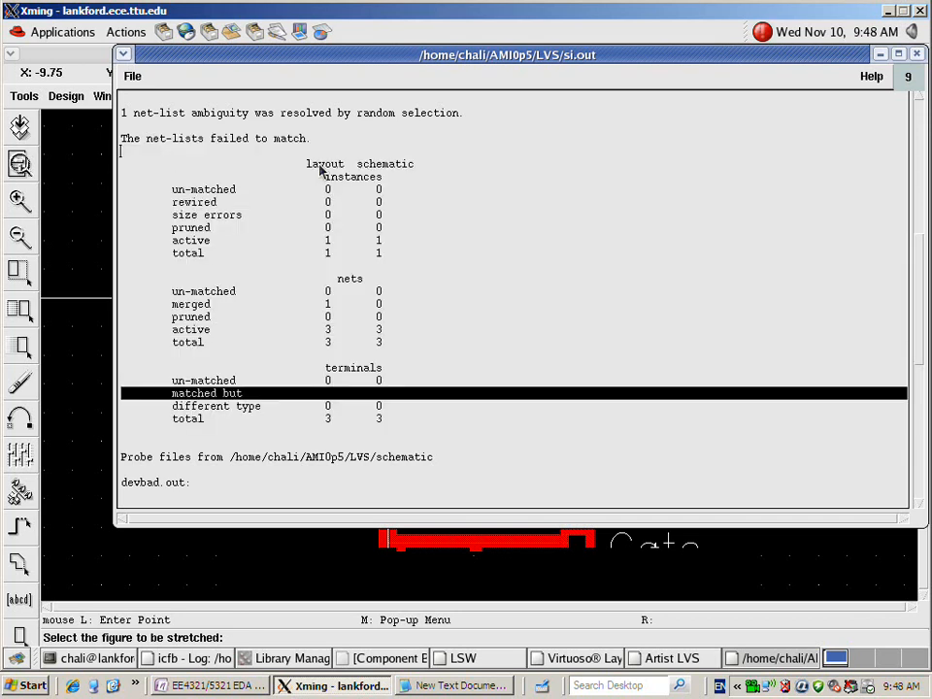
pyautogui.click(482, 189)
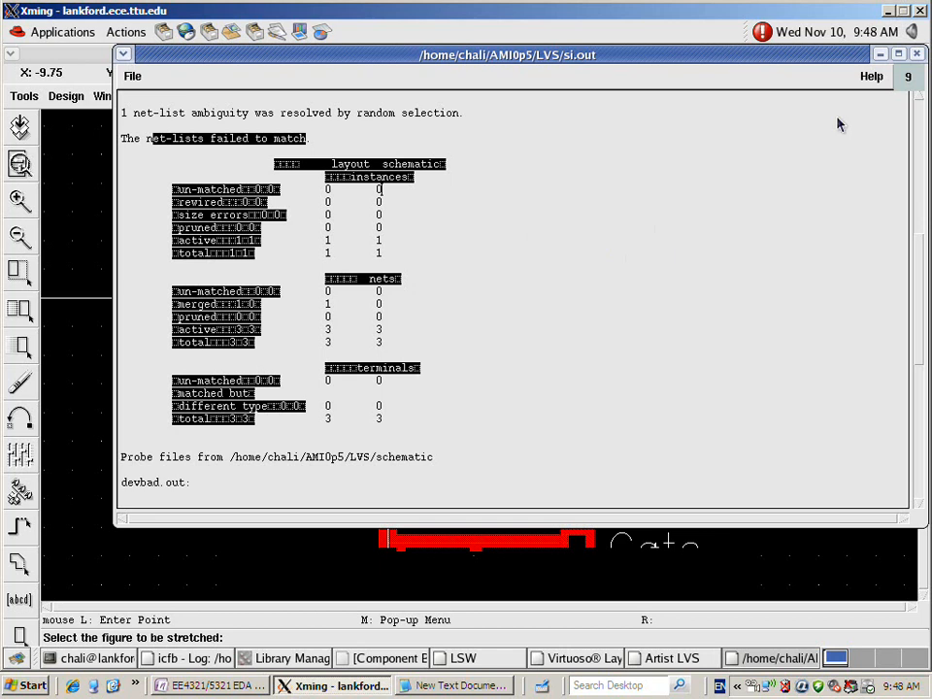
pyautogui.click(916, 60)
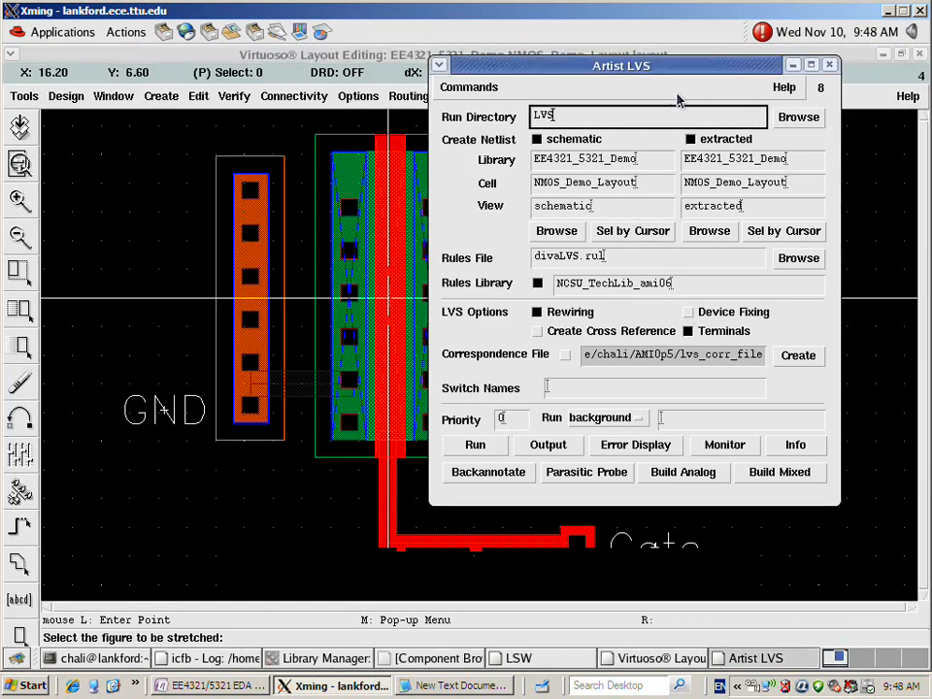